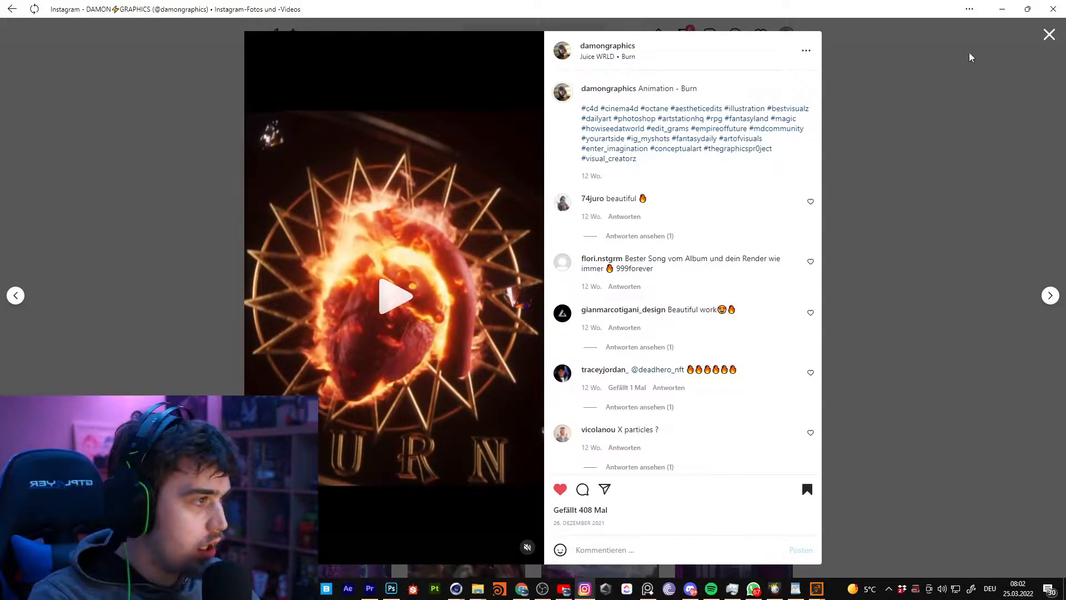
Close the Instagram post window and bring the skull model into view in Cinema 4D
{"action": "left_click", "coordinate": [1053, 8]}
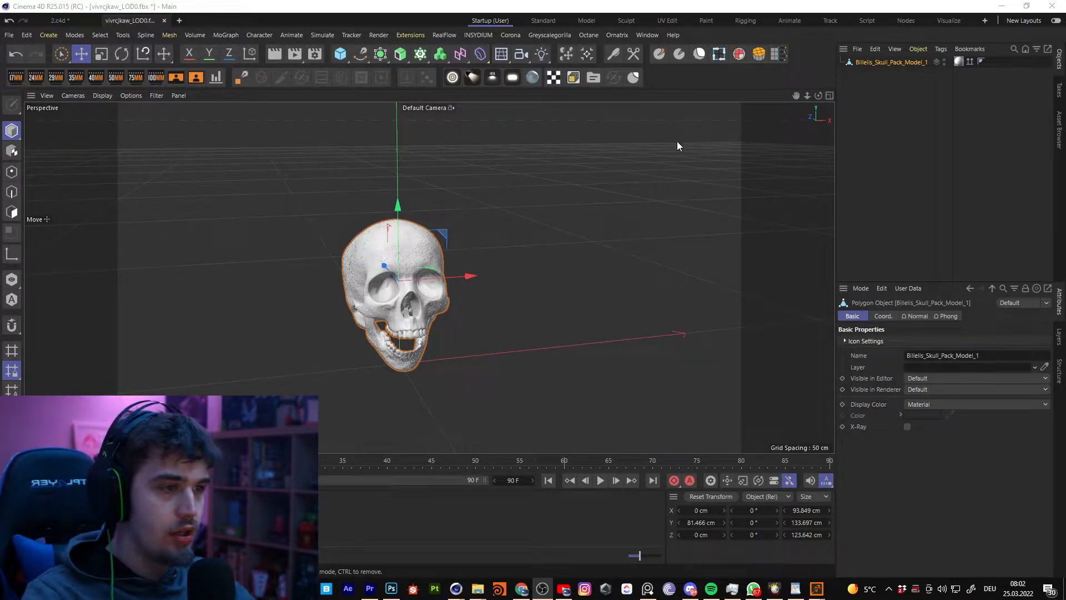
{"action": "left_click_drag", "start_coordinate": [488, 238], "coordinate": [558, 188], "text": "alt"}
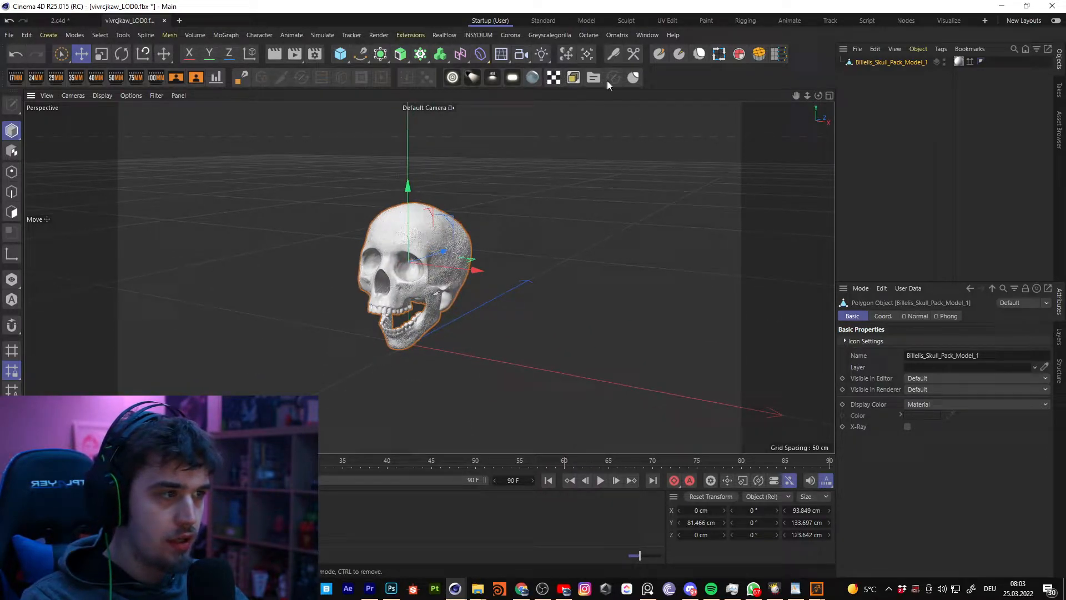
{"action": "left_click", "coordinate": [589, 35]}
{"action": "left_click", "coordinate": [614, 65]}
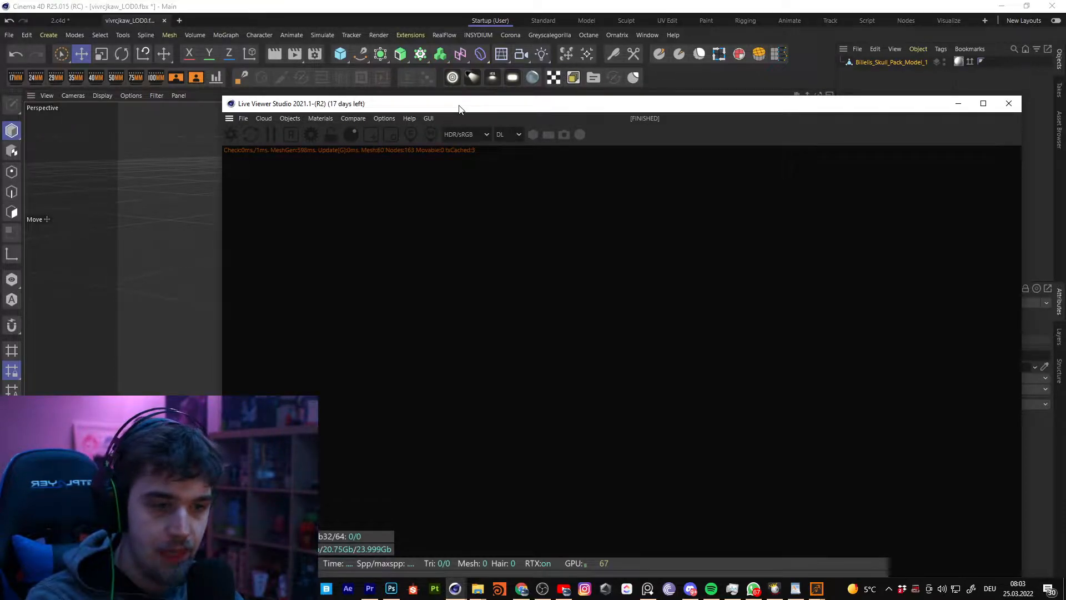
{"action": "left_click", "coordinate": [956, 103]}
Show the skull in Hidden Line display and check its point and polygon counts
{"action": "left_click_drag", "start_coordinate": [591, 229], "coordinate": [482, 254], "text": "alt"}
{"action": "scroll", "coordinate": [448, 235], "scroll_direction": "up", "scroll_amount": 5}
{"action": "mouse_move", "coordinate": [365, 255]}
{"action": "middle_mouse_down", "text": "alt"}
{"action": "mouse_move", "coordinate": [447, 210]}
{"action": "mouse_move", "coordinate": [365, 256]}
{"action": "middle_mouse_up", "text": "alt"}
{"action": "left_click", "coordinate": [99, 99]}
{"action": "left_click", "coordinate": [165, 196]}
{"action": "left_click_drag", "start_coordinate": [357, 243], "coordinate": [359, 217], "text": "alt"}
{"action": "right_click_drag", "start_coordinate": [381, 207], "coordinate": [510, 195], "text": "alt"}
{"action": "key", "text": "ctrl+i"}
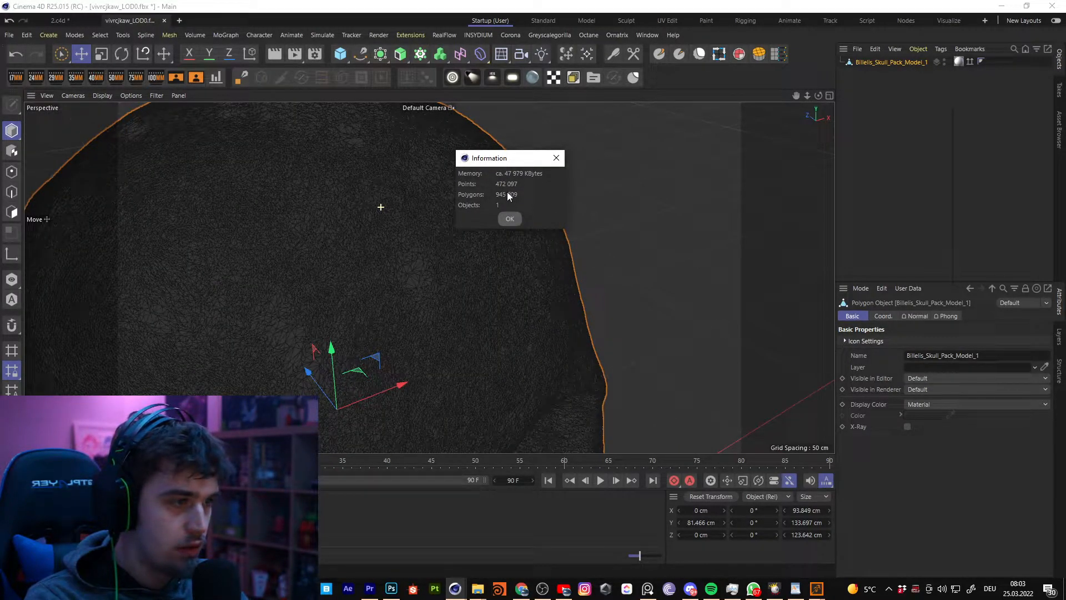
{"action": "left_click", "coordinate": [509, 219]}
Switch the viewport to Gouraud Shading and examine the surface detail on the skull's forehead up close
{"action": "right_click_drag", "start_coordinate": [452, 284], "coordinate": [307, 242], "text": "alt"}
{"action": "left_click", "coordinate": [104, 96]}
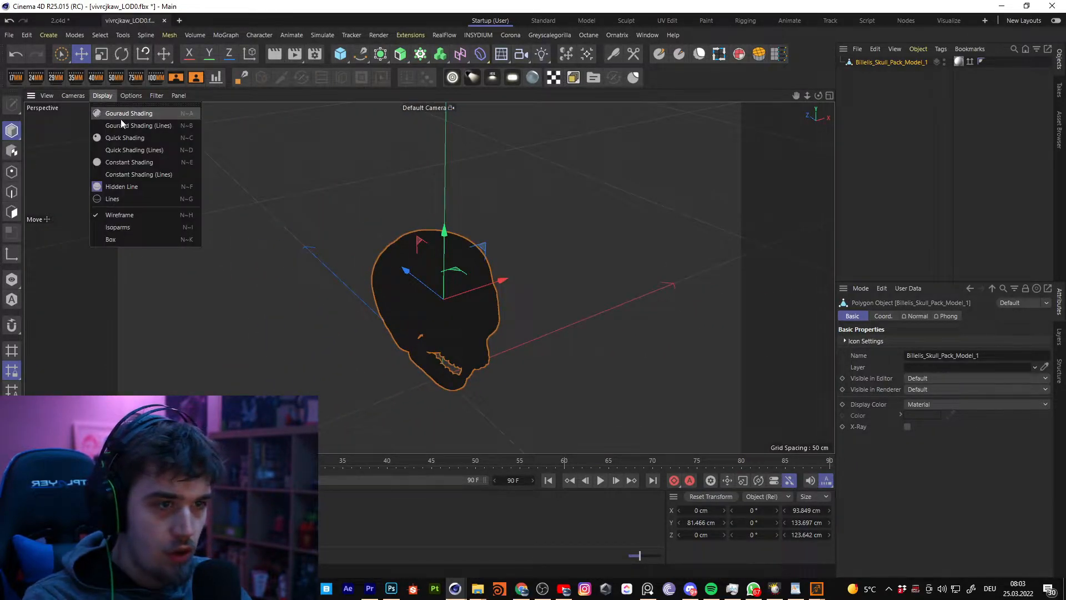
{"action": "left_click", "coordinate": [125, 114]}
{"action": "left_click_drag", "start_coordinate": [568, 298], "coordinate": [439, 267], "text": "alt"}
{"action": "scroll", "coordinate": [439, 266], "scroll_direction": "up", "scroll_amount": 3}
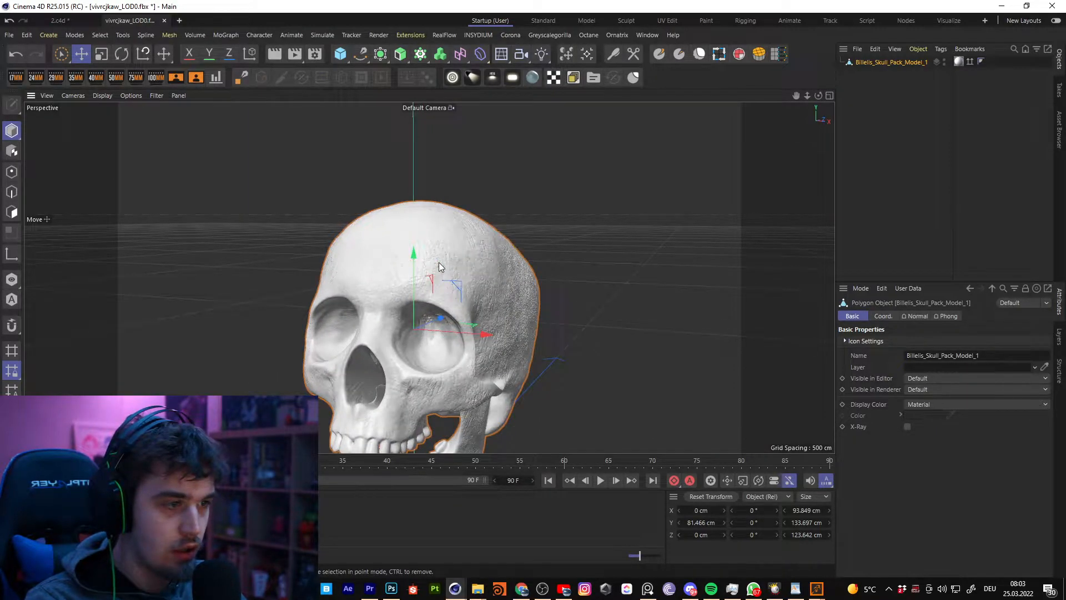
{"action": "scroll", "coordinate": [439, 266], "scroll_direction": "up", "scroll_amount": 2}
{"action": "scroll", "coordinate": [438, 267], "scroll_direction": "up", "scroll_amount": 2}
{"action": "scroll", "coordinate": [439, 267], "scroll_direction": "down", "scroll_amount": 2}
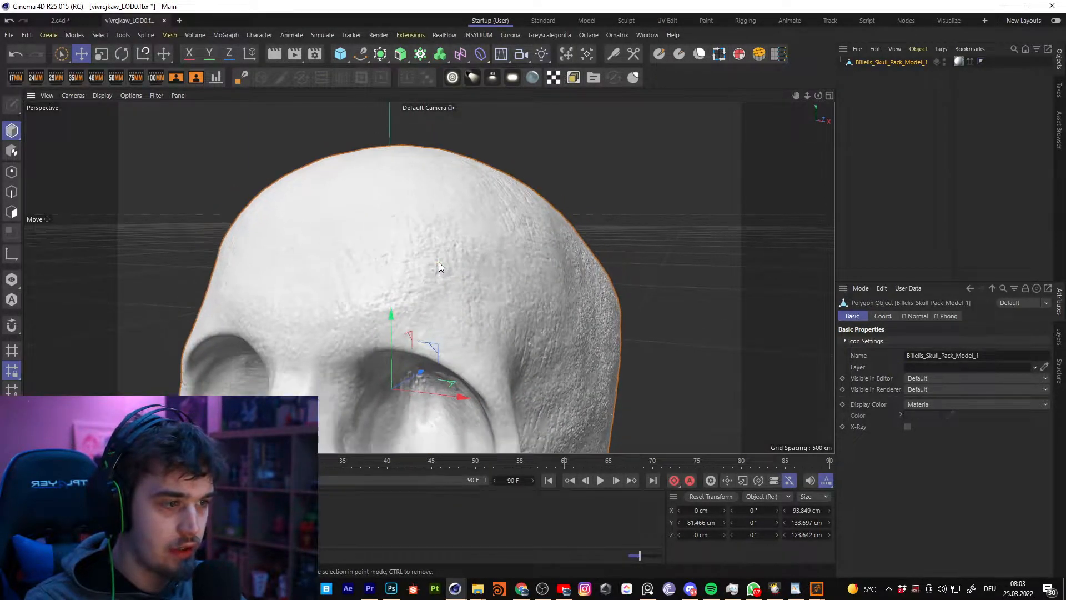
{"action": "scroll", "coordinate": [439, 267], "scroll_direction": "down", "scroll_amount": 2}
{"action": "scroll", "coordinate": [439, 267], "scroll_direction": "down", "scroll_amount": 2}
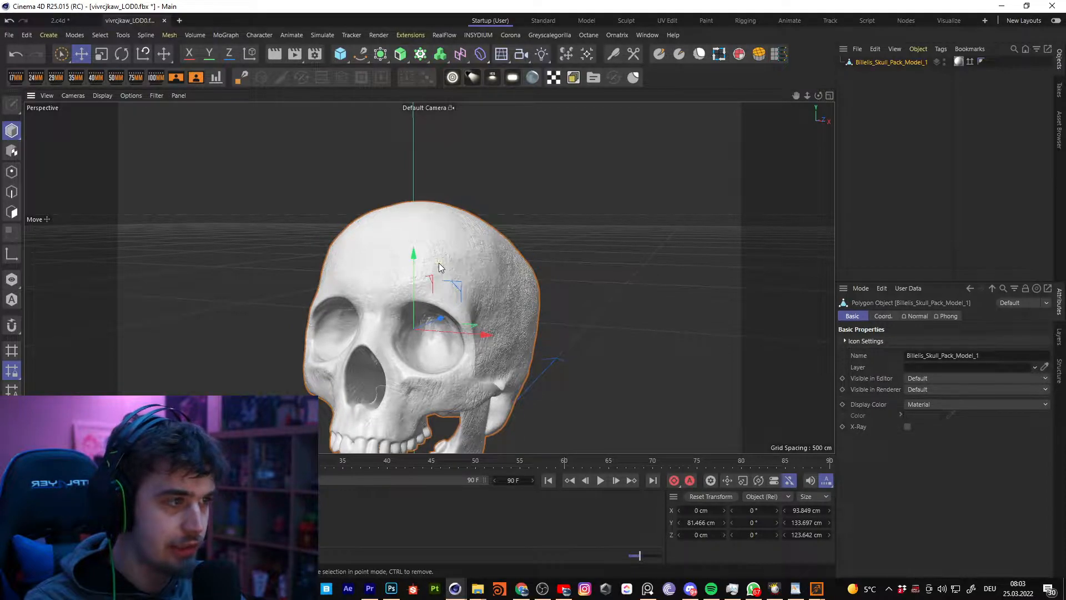
{"action": "scroll", "coordinate": [561, 202], "scroll_direction": "down", "scroll_amount": 1}
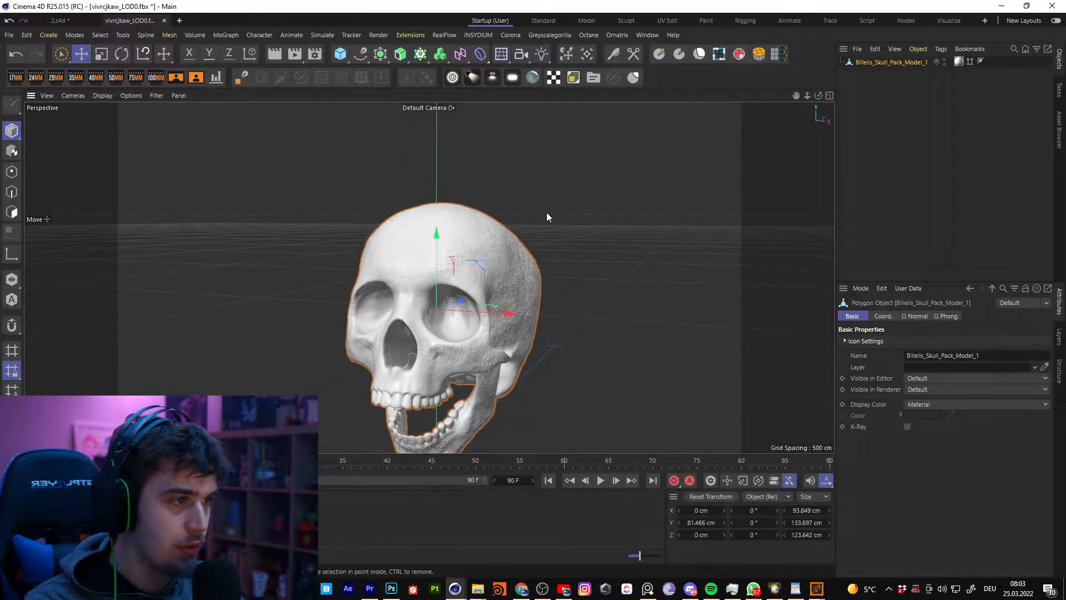
Add a Polygon Reduction generator as parent of the skull and set its reduction strength to 70%
{"action": "left_click", "coordinate": [381, 54]}
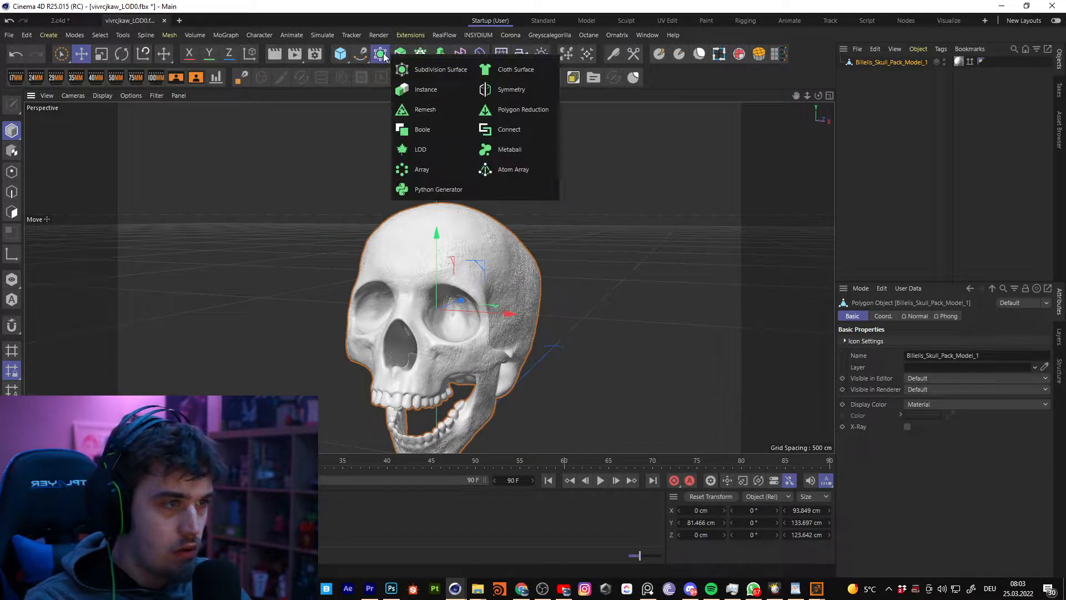
{"action": "left_click", "coordinate": [509, 109]}
{"action": "left_click_drag", "start_coordinate": [870, 75], "coordinate": [875, 63]}
{"action": "left_click", "coordinate": [875, 62]}
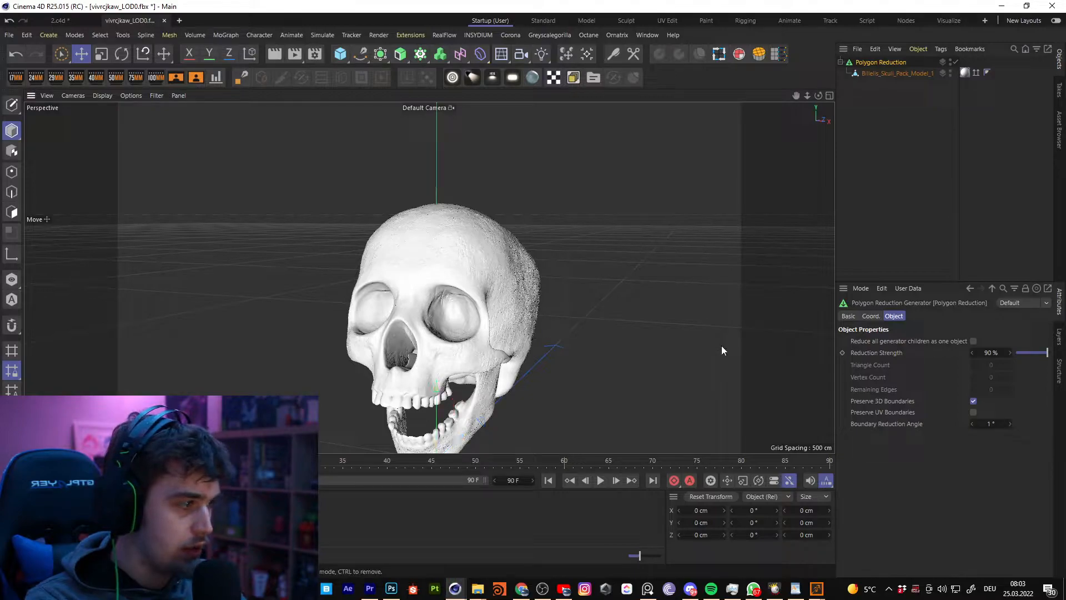
{"action": "left_click", "coordinate": [991, 352]}
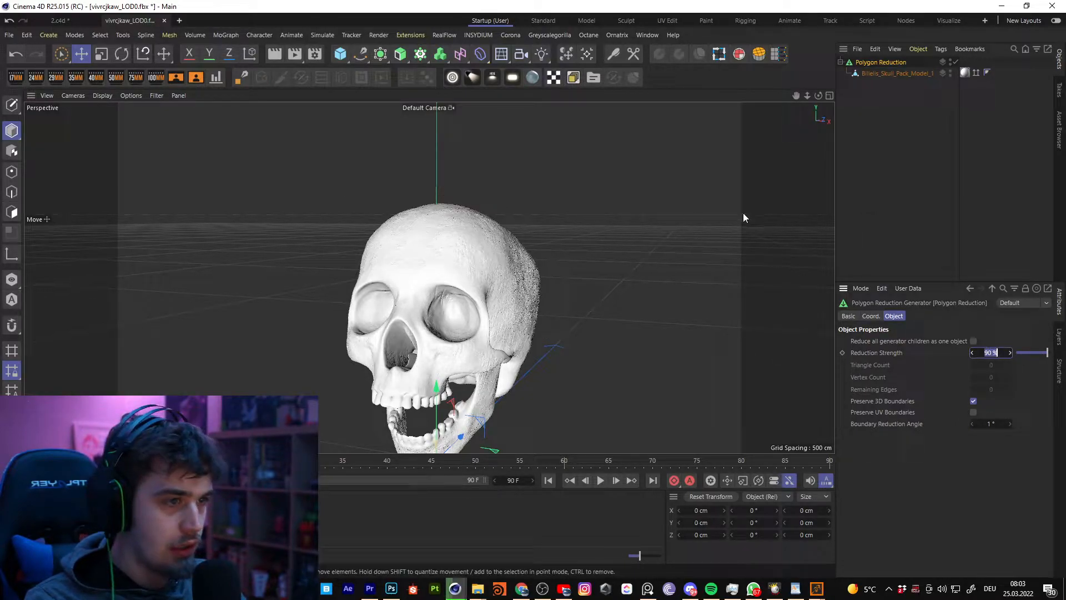
{"action": "type", "text": "70"}
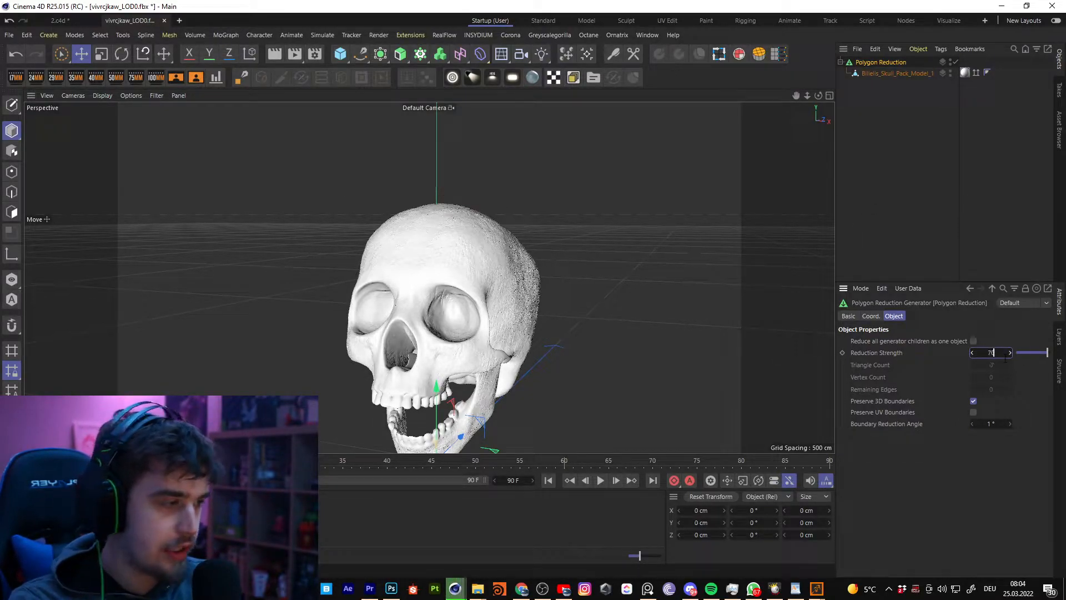
{"action": "left_click", "coordinate": [909, 148]}
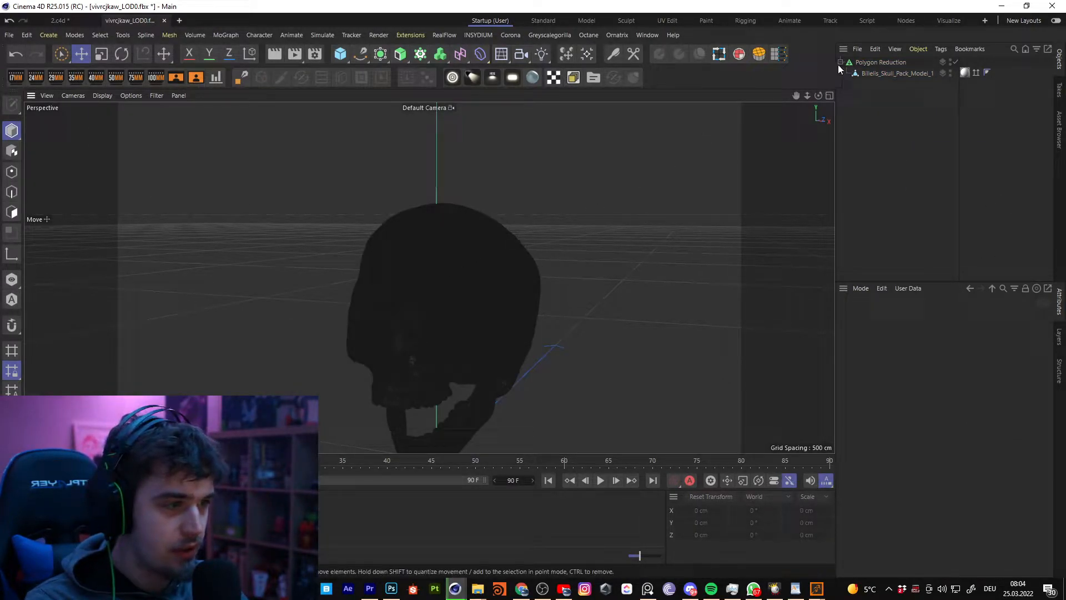
Inspect the reduced skull mesh up close and check the scene's polygon count
{"action": "left_click_drag", "start_coordinate": [807, 96], "coordinate": [827, 27]}
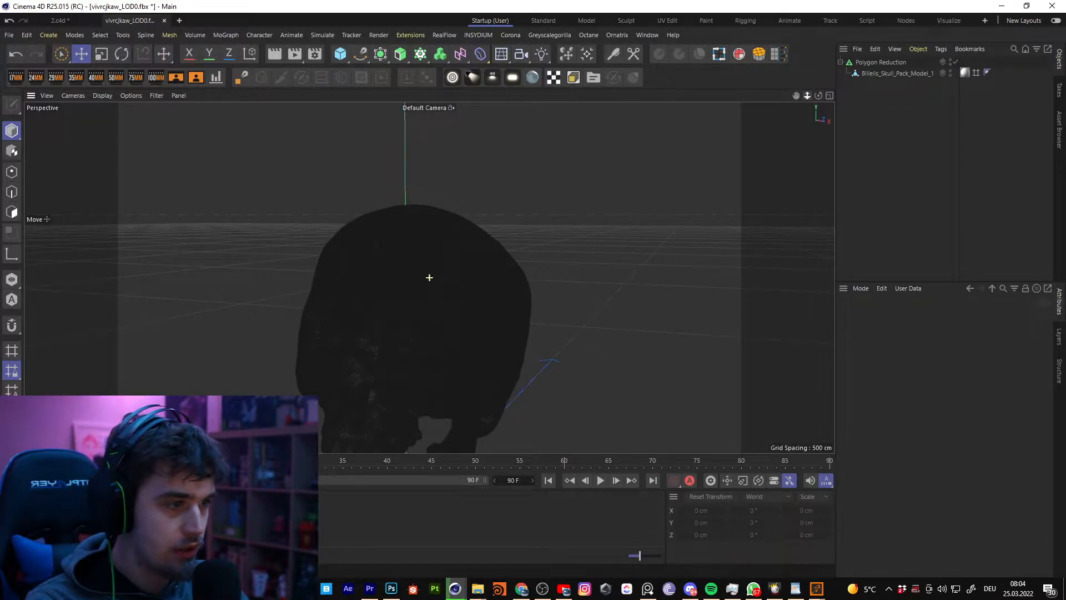
{"action": "left_click_drag", "start_coordinate": [807, 95], "coordinate": [809, 99]}
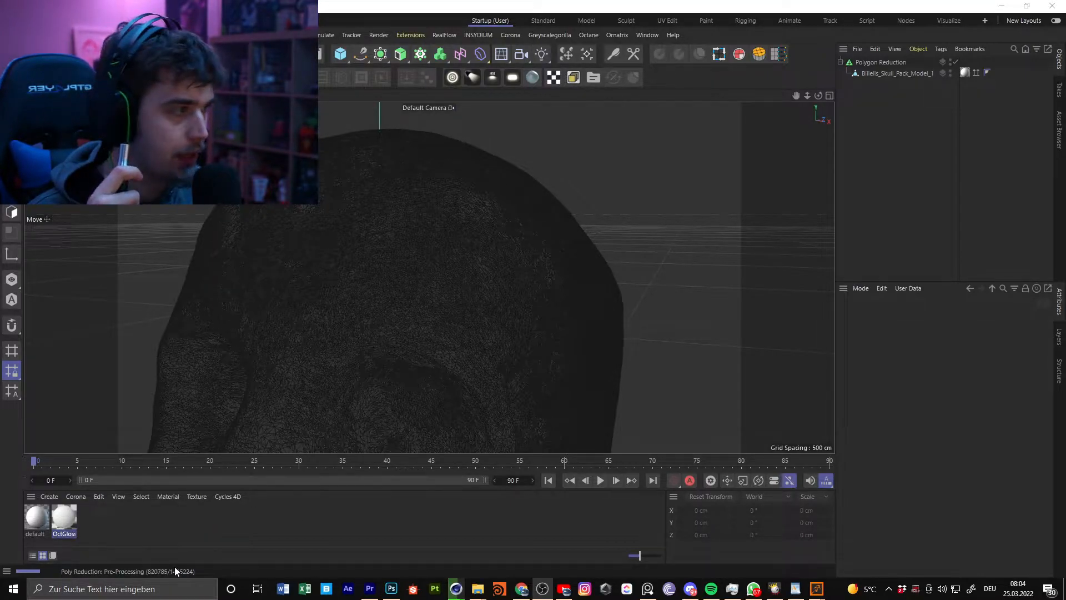
{"action": "left_click_drag", "start_coordinate": [434, 270], "coordinate": [454, 277], "text": "alt"}
{"action": "key", "text": "ctrl+i"}
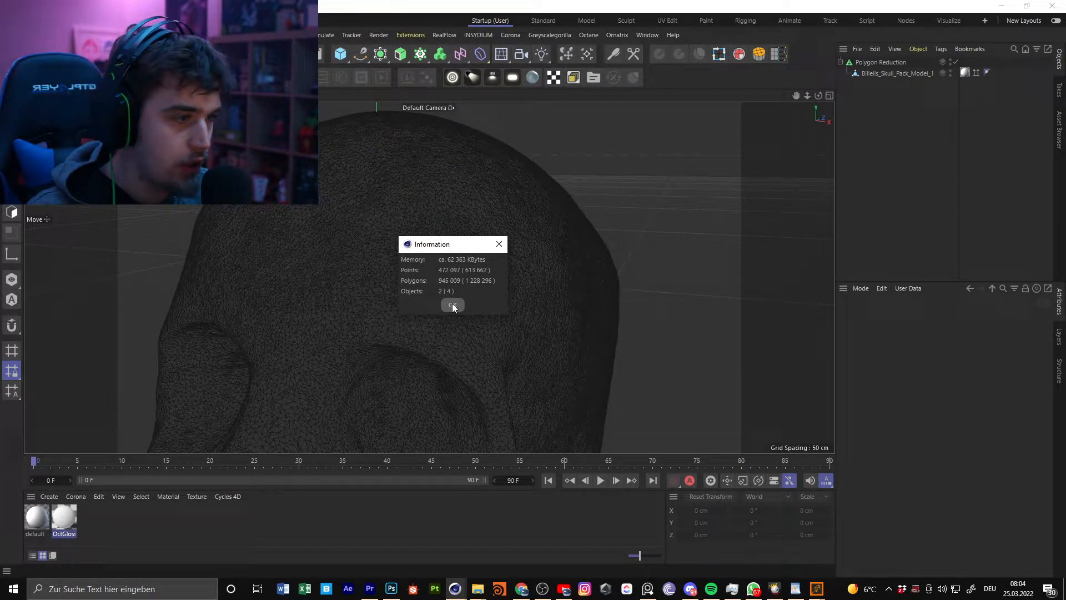
{"action": "left_click", "coordinate": [454, 306]}
Convert the Polygon Reduction result into a single editable skull mesh and deselect it
{"action": "left_click", "coordinate": [893, 49]}
{"action": "left_click", "coordinate": [864, 135]}
{"action": "left_click", "coordinate": [881, 62]}
{"action": "left_click", "coordinate": [992, 353]}
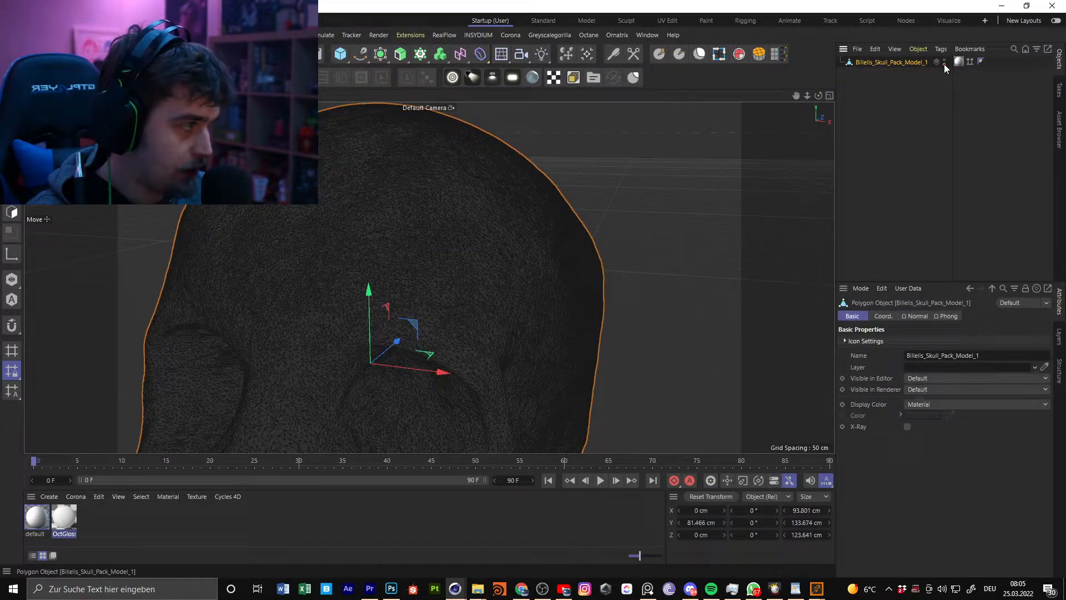
{"action": "left_click", "coordinate": [922, 86]}
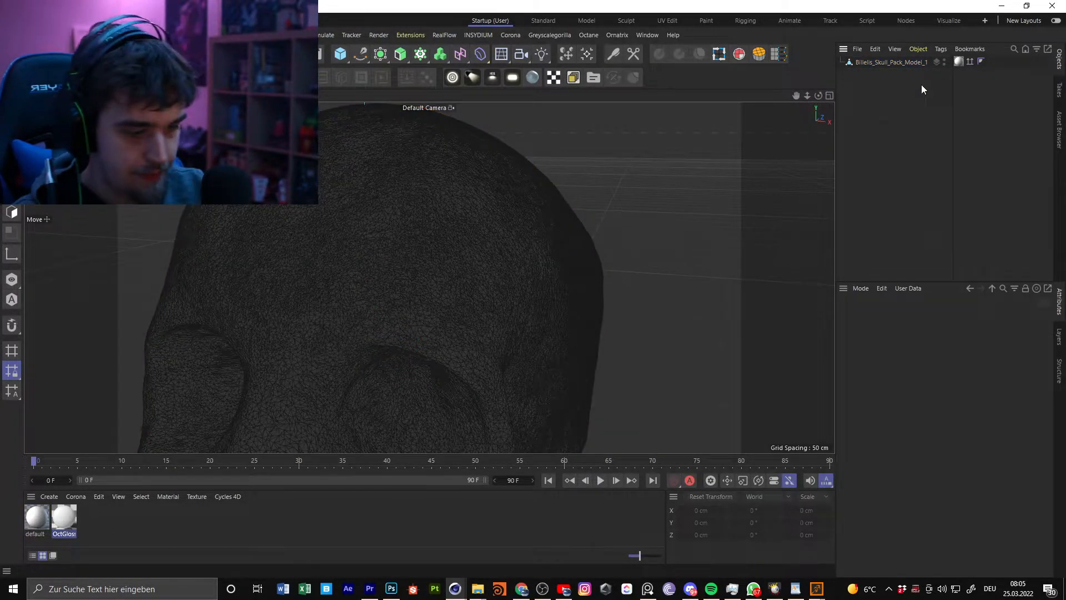
{"action": "left_click", "coordinate": [924, 113]}
Set the viewport display to Gouraud Shading with the whole skull in view
{"action": "left_click_drag", "start_coordinate": [421, 181], "coordinate": [465, 346], "text": "alt"}
{"action": "scroll", "coordinate": [516, 235], "scroll_direction": "down", "scroll_amount": 6}
{"action": "middle_click_drag", "start_coordinate": [433, 311], "coordinate": [424, 350], "text": "alt"}
{"action": "middle_click_drag", "start_coordinate": [439, 167], "coordinate": [411, 305], "text": "alt"}
{"action": "left_click", "coordinate": [73, 96]}
{"action": "mouse_move", "coordinate": [101, 96]}
{"action": "left_click", "coordinate": [119, 113]}
{"action": "mouse_move", "coordinate": [429, 277]}
{"action": "left_mouse_down", "text": "alt"}
{"action": "mouse_move", "coordinate": [390, 174]}
{"action": "mouse_move", "coordinate": [466, 359]}
{"action": "mouse_move", "coordinate": [481, 322]}
{"action": "left_mouse_up", "text": "alt"}
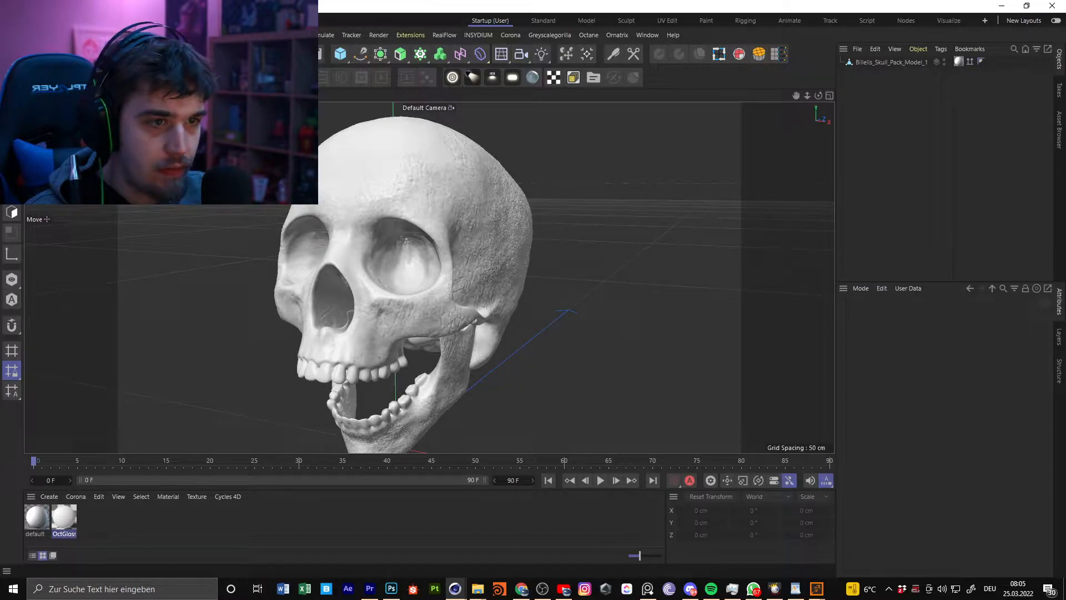
Start an FBX export of the skull, keeping the default export settings
{"action": "left_click", "coordinate": [11, 35]}
{"action": "mouse_move", "coordinate": [60, 268]}
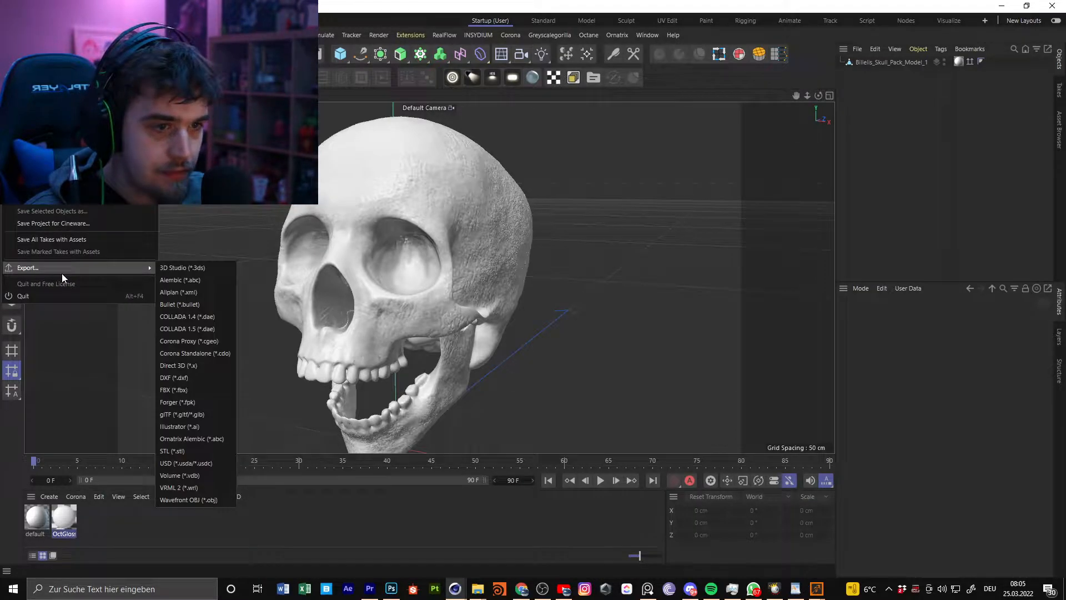
{"action": "left_click", "coordinate": [212, 390]}
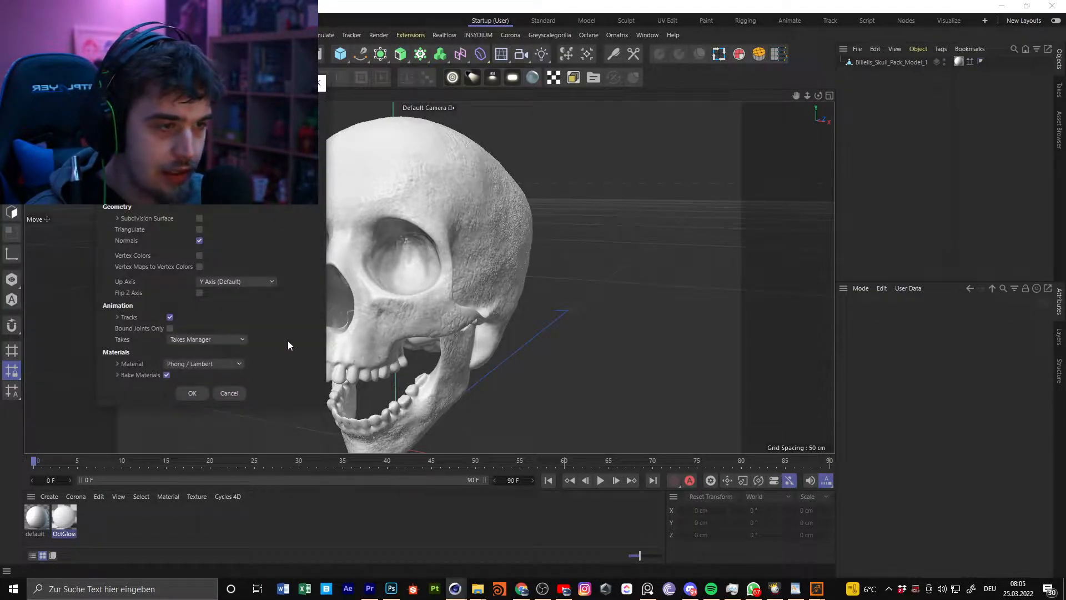
{"action": "left_click", "coordinate": [192, 392]}
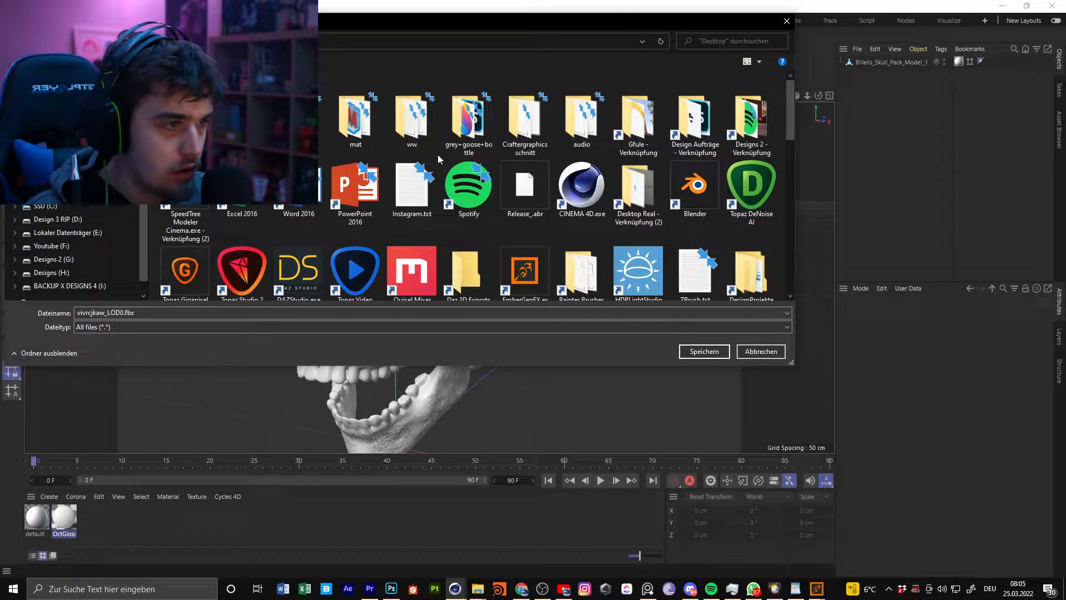
Create a new folder named "tutorial" on the desktop as the location for the exported file
{"action": "right_click", "coordinate": [438, 155]}
{"action": "mouse_move", "coordinate": [513, 316]}
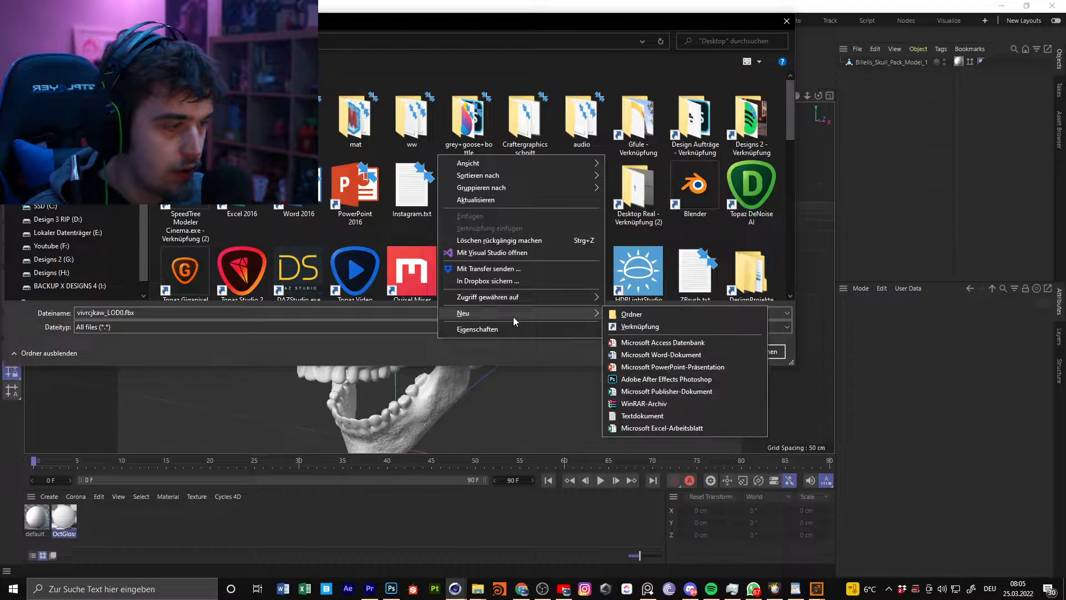
{"action": "left_click", "coordinate": [646, 312]}
{"action": "type", "text": "tutorial"}
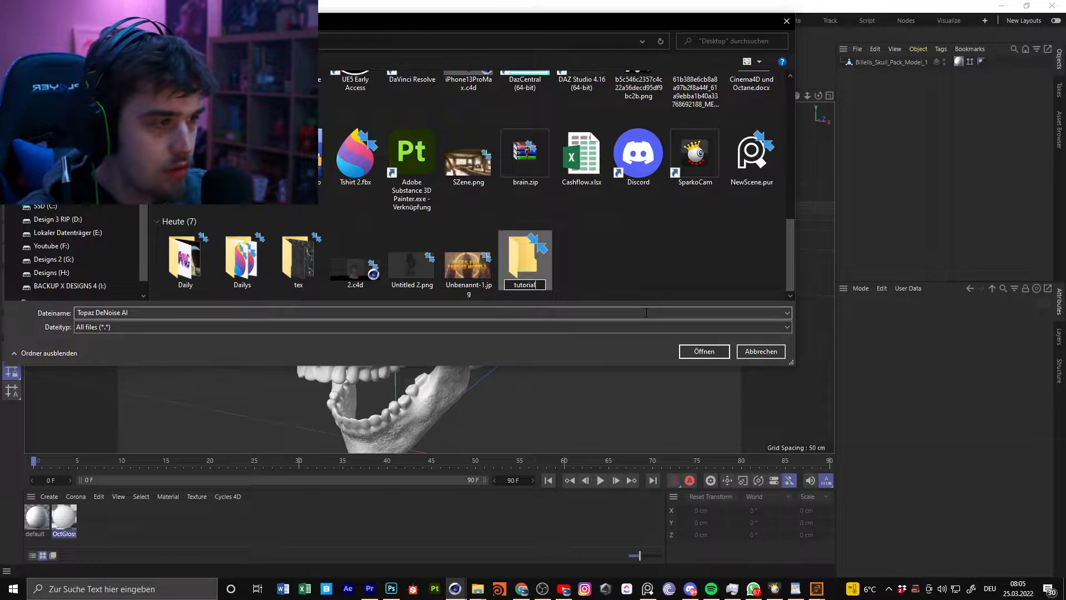
{"action": "key", "text": "Return"}
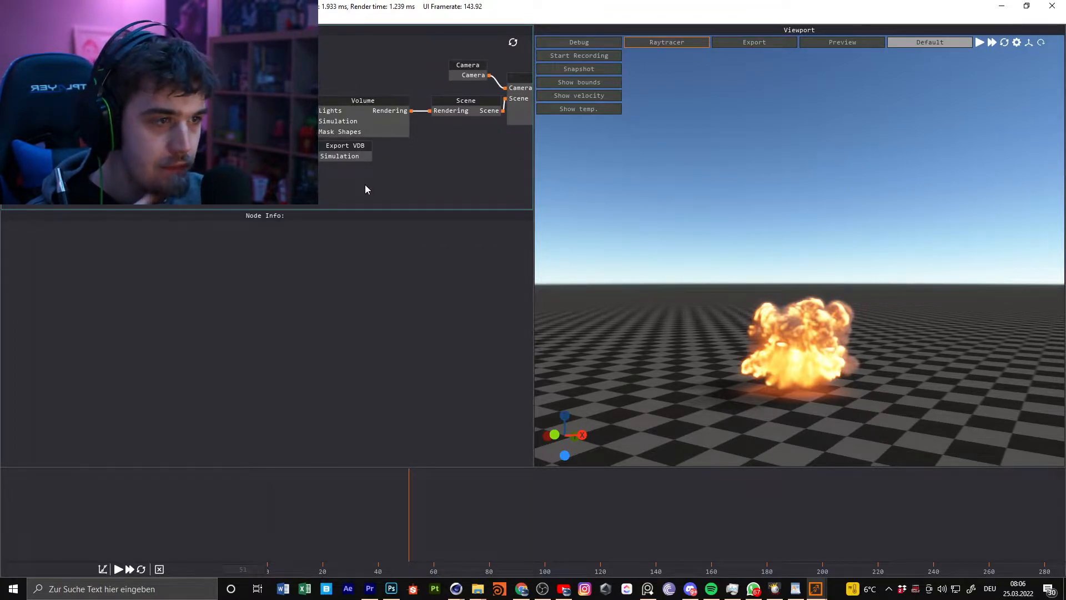
Examine the explosion's node graph in EmberGen, including the settings of the Emitter: Primitives and Shape: Primitive nodes
{"action": "middle_click_drag", "start_coordinate": [432, 182], "coordinate": [386, 162]}
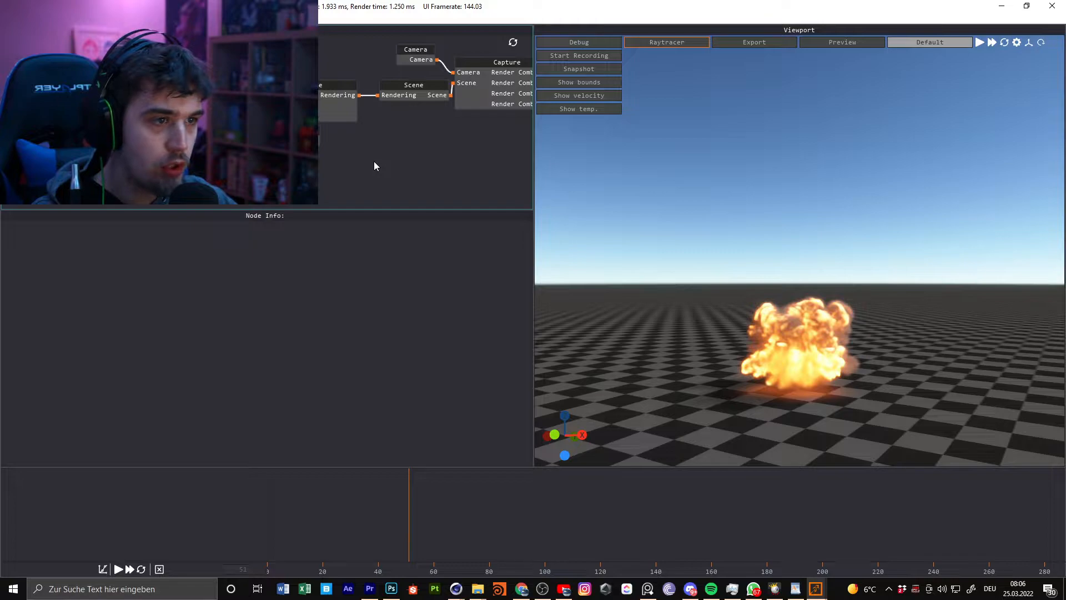
{"action": "middle_click_drag", "start_coordinate": [372, 159], "coordinate": [400, 145]}
{"action": "mouse_move", "coordinate": [326, 158]}
{"action": "middle_mouse_down"}
{"action": "mouse_move", "coordinate": [288, 139]}
{"action": "mouse_move", "coordinate": [323, 159]}
{"action": "middle_mouse_up"}
{"action": "middle_click_drag", "start_coordinate": [186, 143], "coordinate": [308, 158]}
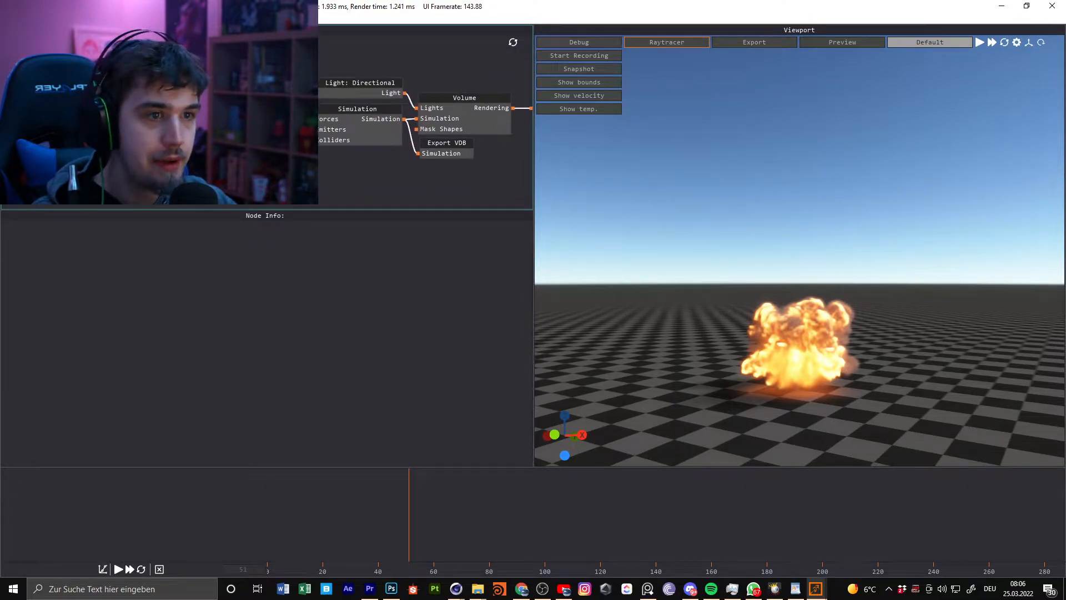
{"action": "left_click", "coordinate": [261, 120]}
{"action": "middle_click_drag", "start_coordinate": [233, 125], "coordinate": [250, 150]}
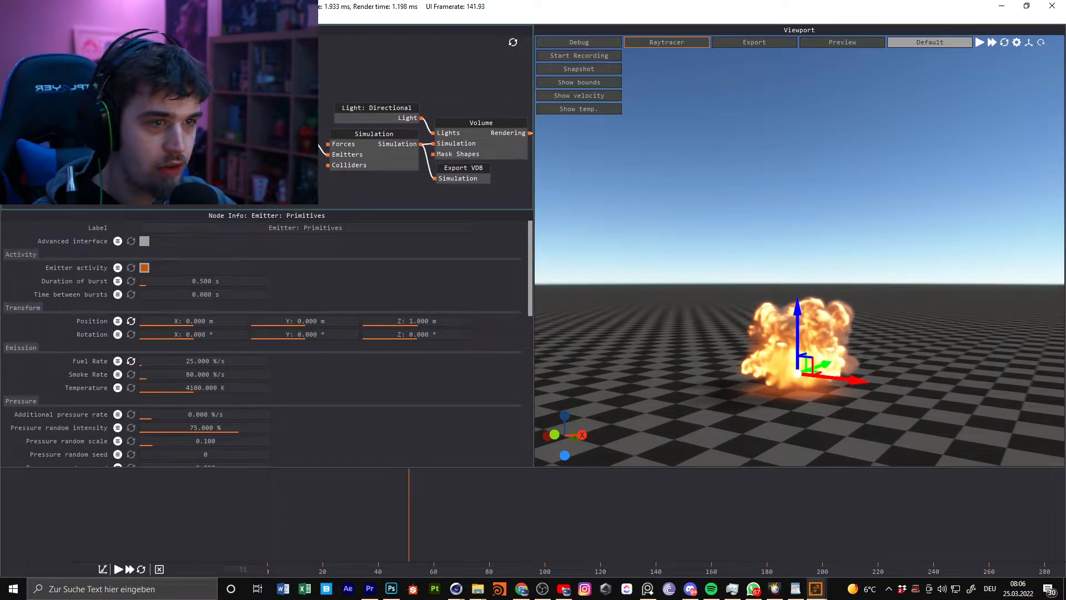
{"action": "left_click", "coordinate": [181, 141]}
{"action": "middle_click_drag", "start_coordinate": [298, 125], "coordinate": [211, 106]}
{"action": "scroll", "coordinate": [211, 106], "scroll_direction": "down", "scroll_amount": 3}
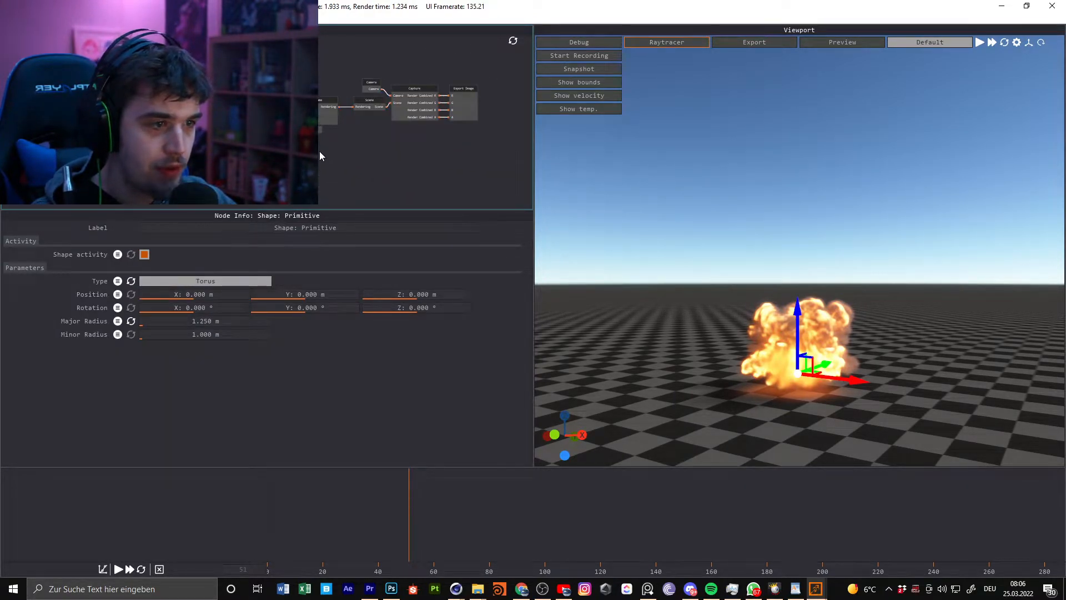
{"action": "scroll", "coordinate": [322, 153], "scroll_direction": "up", "scroll_amount": 2}
Restart and play the fire simulation to watch how it develops from the first frame
{"action": "left_click", "coordinate": [992, 43]}
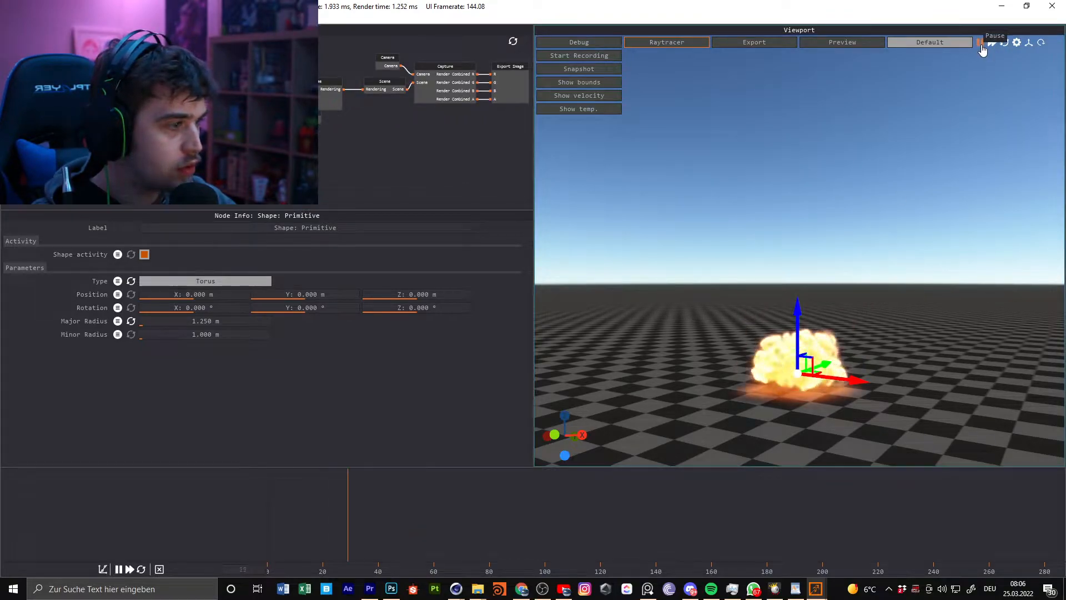
{"action": "left_click", "coordinate": [1004, 43]}
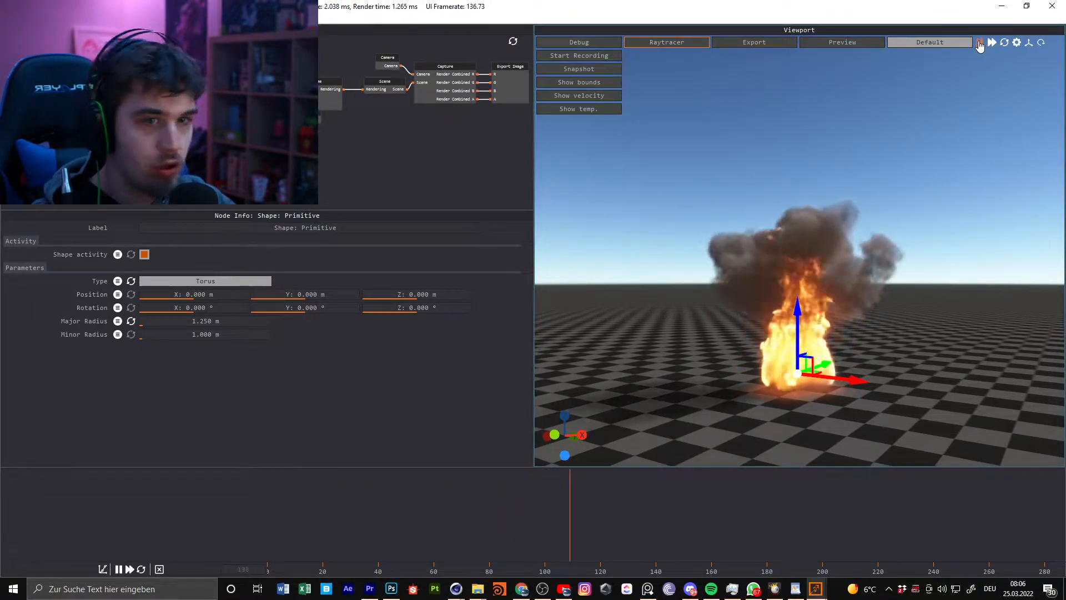
{"action": "left_click", "coordinate": [982, 45]}
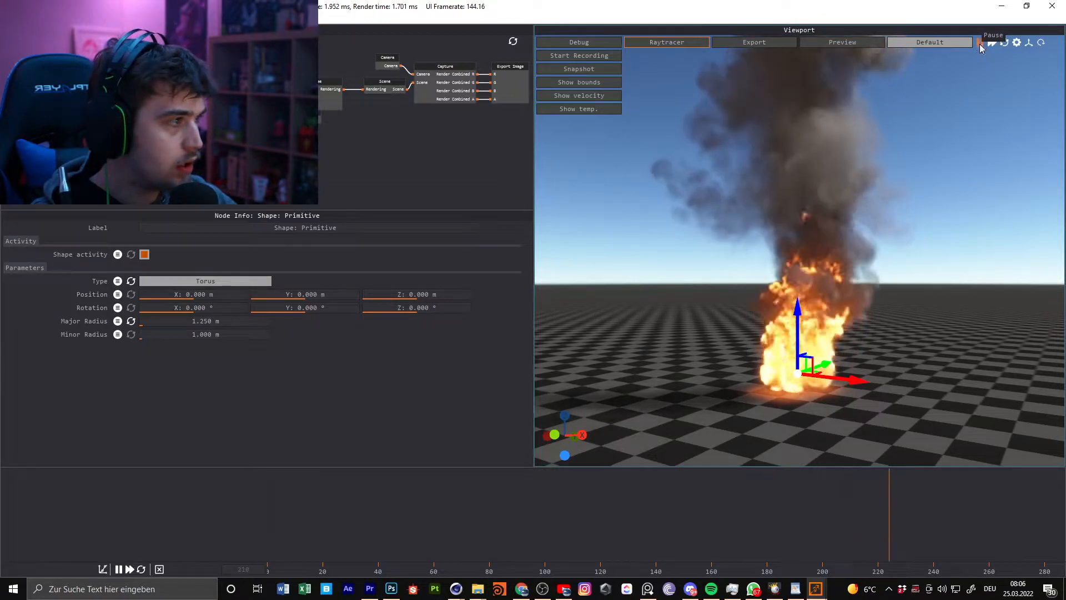
{"action": "left_click", "coordinate": [1004, 44]}
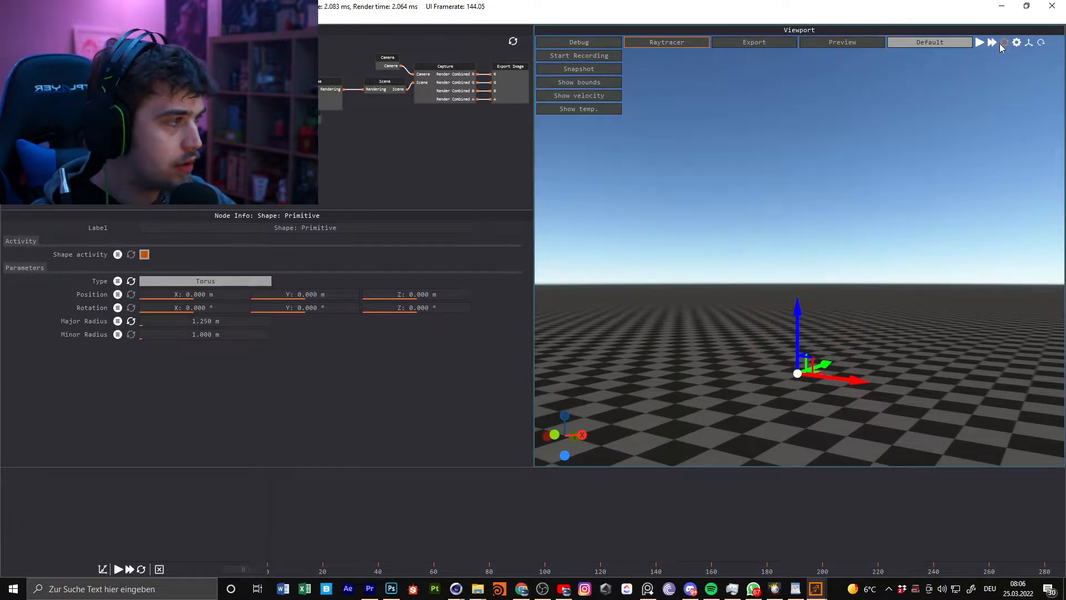
{"action": "left_click", "coordinate": [981, 43]}
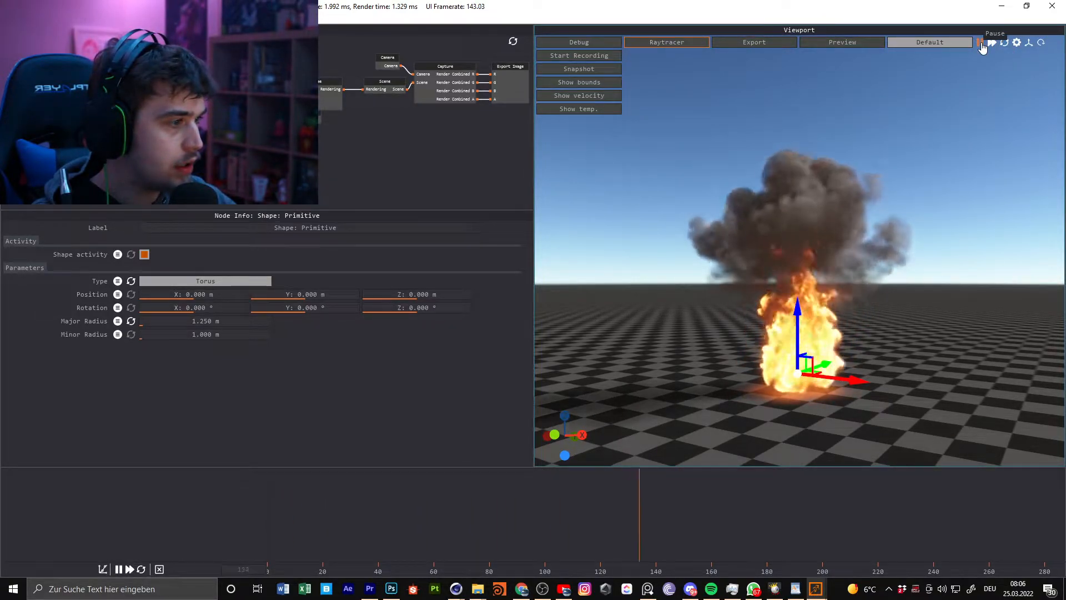
Replay the torus fire simulation from the first frame a few times and reset it
{"action": "left_click", "coordinate": [1003, 45]}
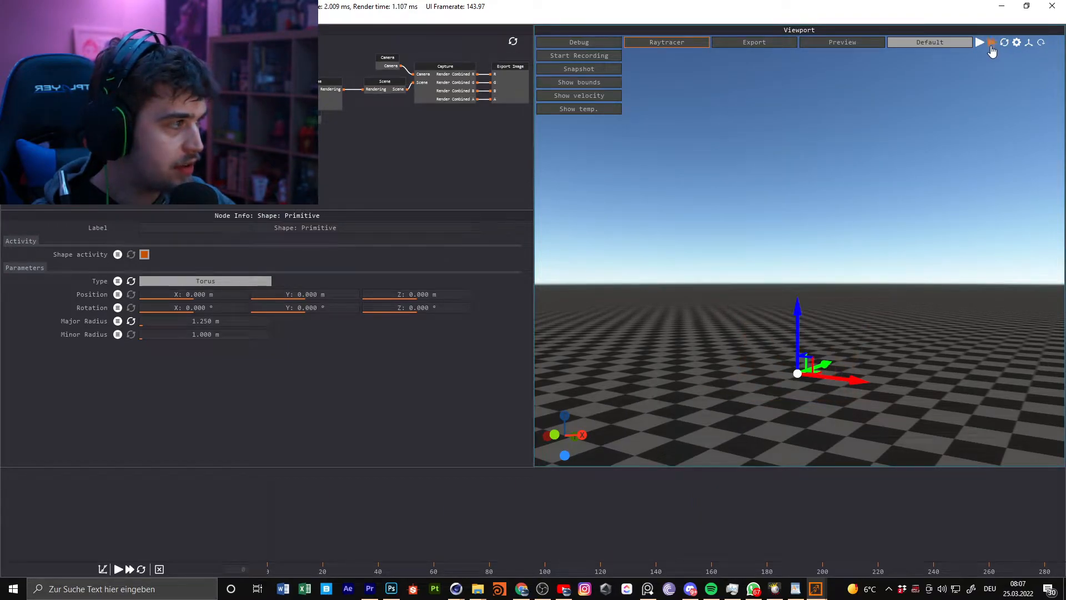
{"action": "left_click", "coordinate": [992, 44]}
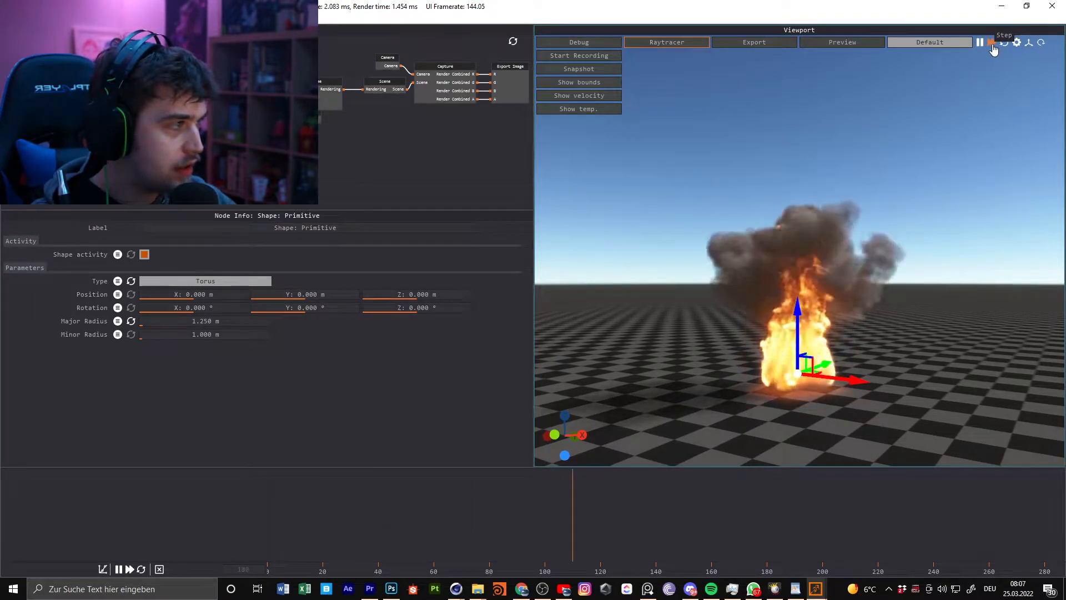
{"action": "left_click", "coordinate": [1001, 43]}
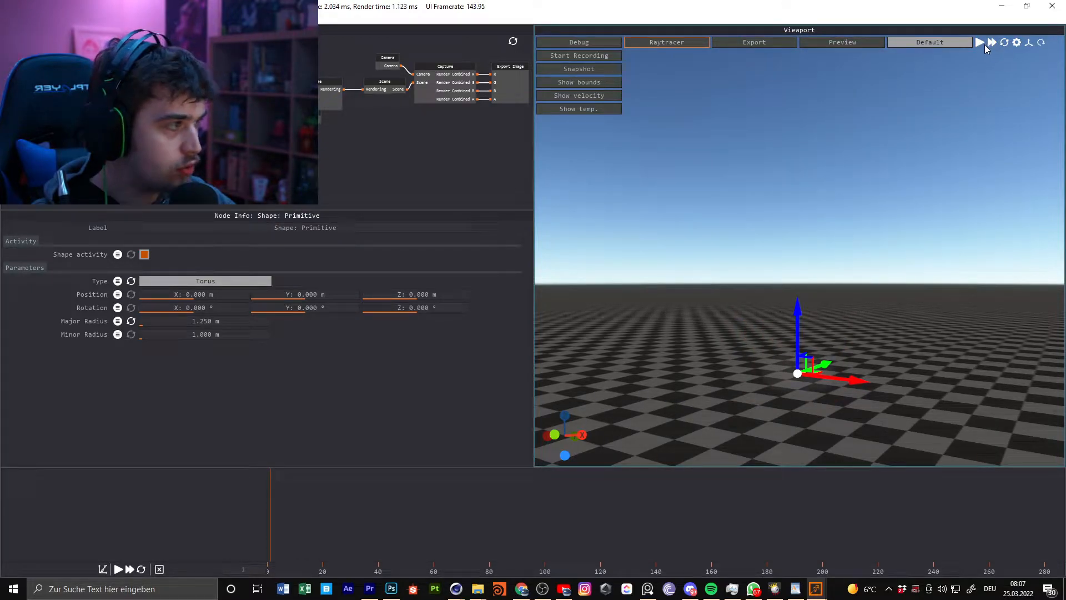
{"action": "left_click", "coordinate": [992, 43]}
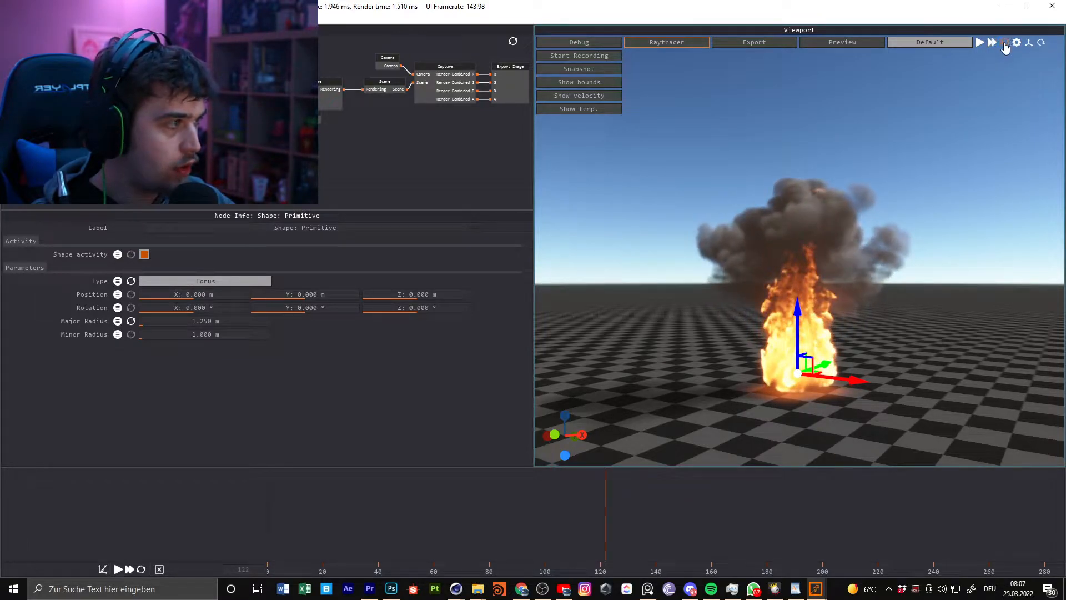
{"action": "left_click", "coordinate": [1005, 44]}
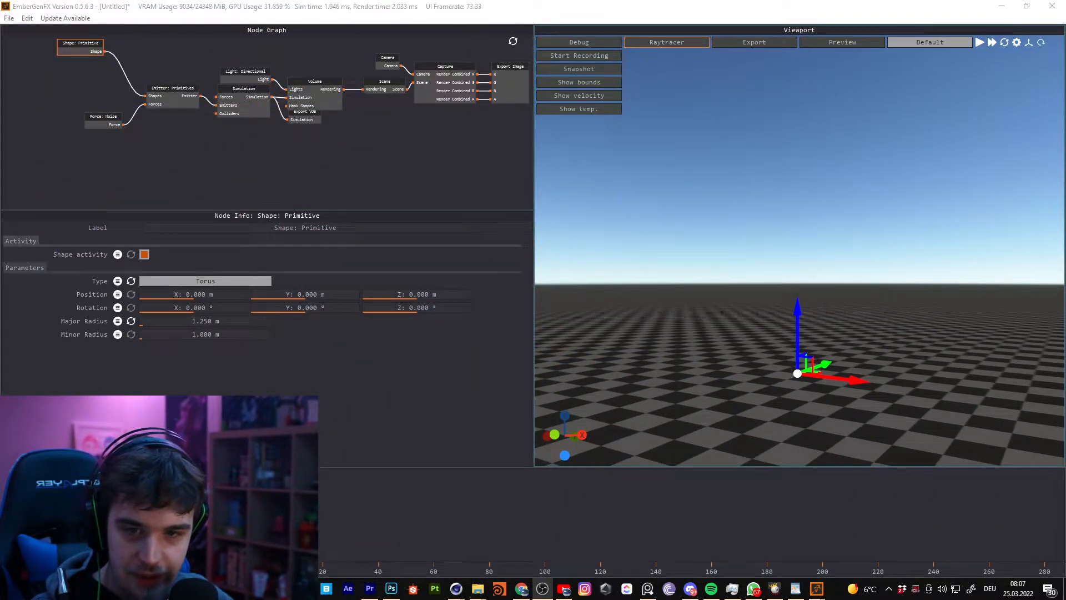
Move the Shape: Primitive node farther away from the Emitter: Primitives node and enlarge the Node Graph area in height and width
{"action": "middle_click_drag", "start_coordinate": [281, 160], "coordinate": [385, 168]}
{"action": "scroll", "coordinate": [250, 107], "scroll_direction": "up", "scroll_amount": 3}
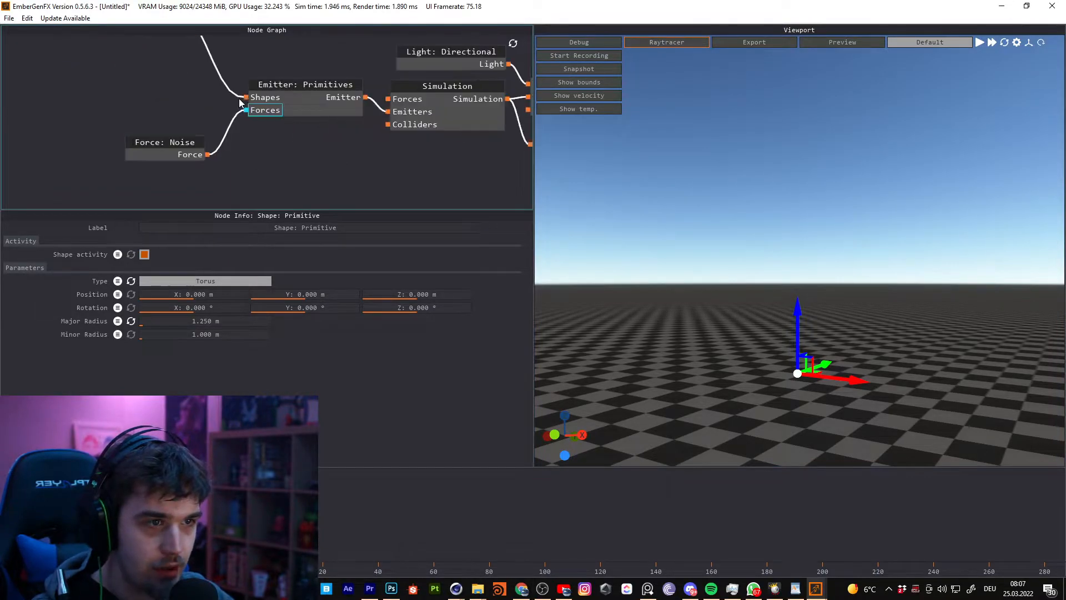
{"action": "scroll", "coordinate": [248, 105], "scroll_direction": "up", "scroll_amount": 4}
{"action": "middle_click_drag", "start_coordinate": [249, 105], "coordinate": [229, 188]}
{"action": "scroll", "coordinate": [222, 161], "scroll_direction": "down", "scroll_amount": 3}
{"action": "middle_click_drag", "start_coordinate": [272, 125], "coordinate": [299, 109]}
{"action": "scroll", "coordinate": [277, 92], "scroll_direction": "down", "scroll_amount": 1}
{"action": "left_click_drag", "start_coordinate": [186, 75], "coordinate": [143, 56]}
{"action": "middle_click_drag", "start_coordinate": [285, 85], "coordinate": [363, 134]}
{"action": "scroll", "coordinate": [174, 73], "scroll_direction": "down", "scroll_amount": 3}
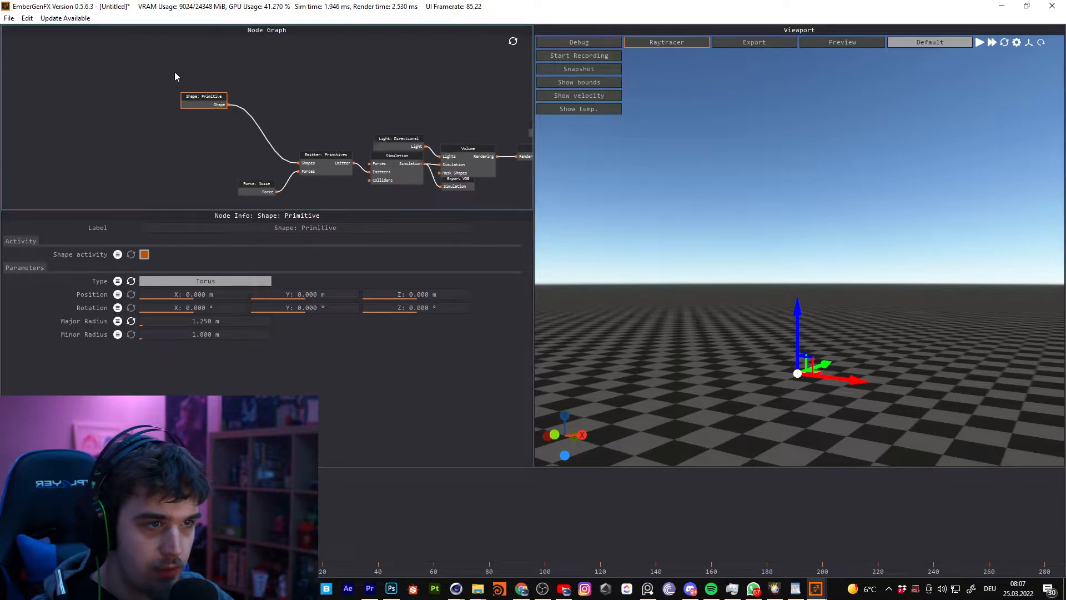
{"action": "left_click_drag", "start_coordinate": [524, 210], "coordinate": [526, 273]}
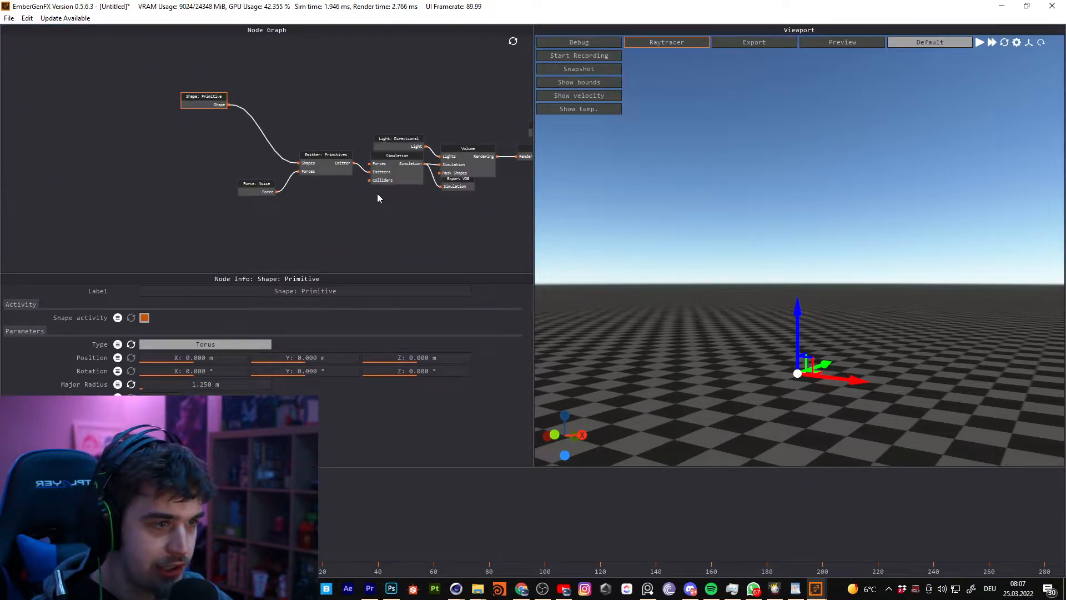
{"action": "left_click_drag", "start_coordinate": [532, 223], "coordinate": [576, 239]}
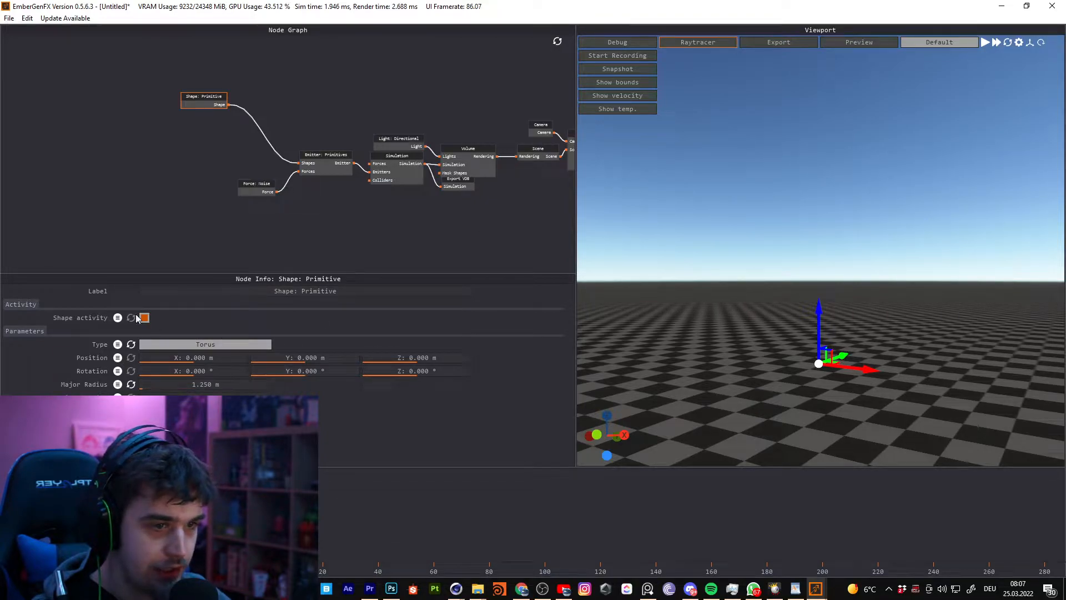
Reposition the Emitter: Primitives node slightly higher in the node graph, next to the Simulation node
{"action": "middle_click_drag", "start_coordinate": [394, 79], "coordinate": [308, 110]}
{"action": "scroll", "coordinate": [330, 149], "scroll_direction": "down", "scroll_amount": 3}
{"action": "middle_click_drag", "start_coordinate": [475, 233], "coordinate": [397, 218]}
{"action": "scroll", "coordinate": [398, 218], "scroll_direction": "up", "scroll_amount": 7}
{"action": "middle_click_drag", "start_coordinate": [430, 145], "coordinate": [438, 204]}
{"action": "scroll", "coordinate": [330, 76], "scroll_direction": "down", "scroll_amount": 3}
{"action": "middle_click_drag", "start_coordinate": [85, 73], "coordinate": [302, 131]}
{"action": "scroll", "coordinate": [341, 115], "scroll_direction": "down", "scroll_amount": 5}
{"action": "scroll", "coordinate": [283, 135], "scroll_direction": "up", "scroll_amount": 3}
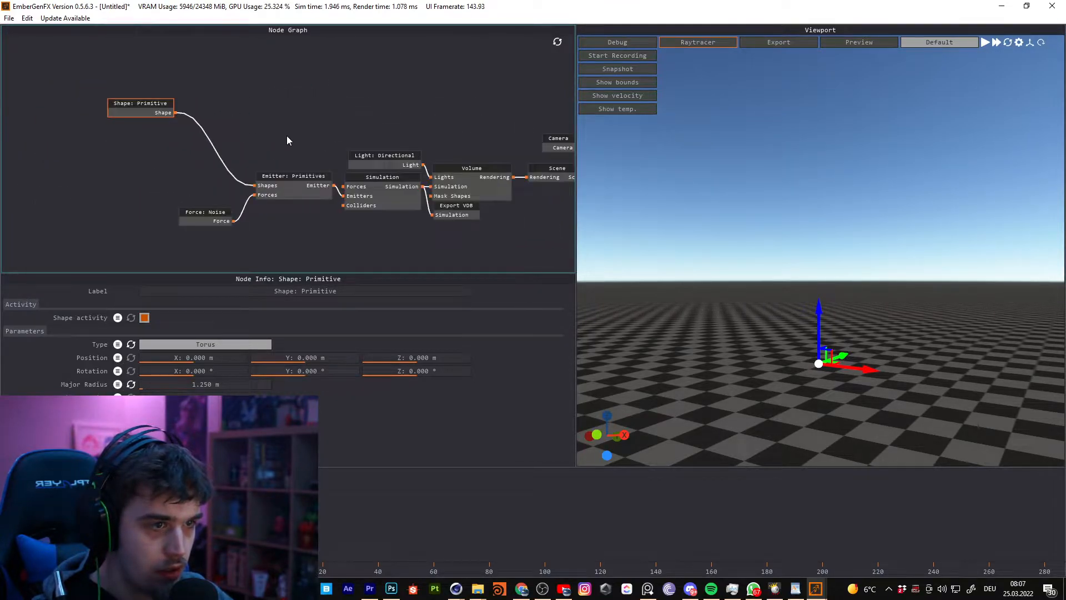
{"action": "left_click", "coordinate": [301, 168]}
{"action": "mouse_move", "coordinate": [300, 176]}
{"action": "left_mouse_down"}
{"action": "mouse_move", "coordinate": [296, 126]}
{"action": "mouse_move", "coordinate": [286, 184]}
{"action": "left_mouse_up"}
{"action": "middle_click_drag", "start_coordinate": [284, 142], "coordinate": [294, 183]}
{"action": "left_click_drag", "start_coordinate": [306, 213], "coordinate": [314, 189]}
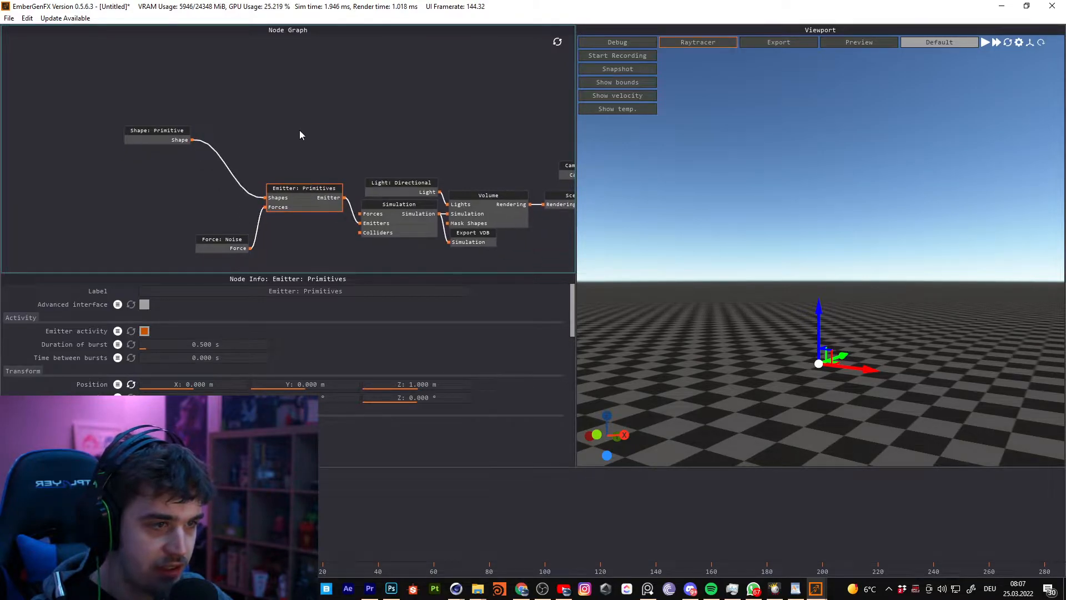
Replace the Shape: Primitive node with a new Shape: Mesh node in the node graph
{"action": "left_click", "coordinate": [172, 137]}
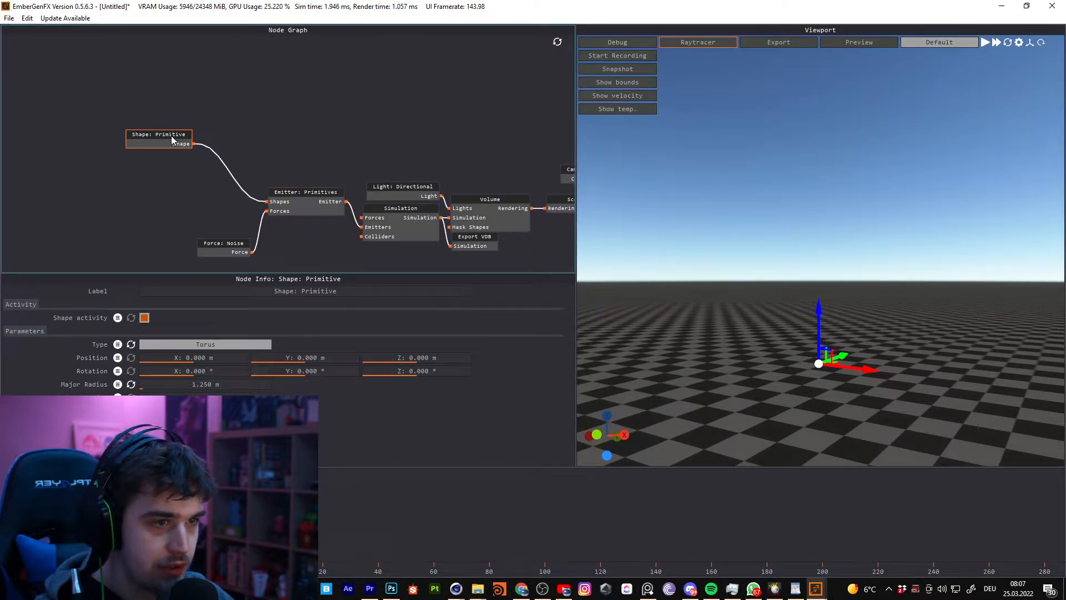
{"action": "key", "text": "Delete"}
{"action": "right_click", "coordinate": [171, 138]}
{"action": "mouse_move", "coordinate": [212, 141]}
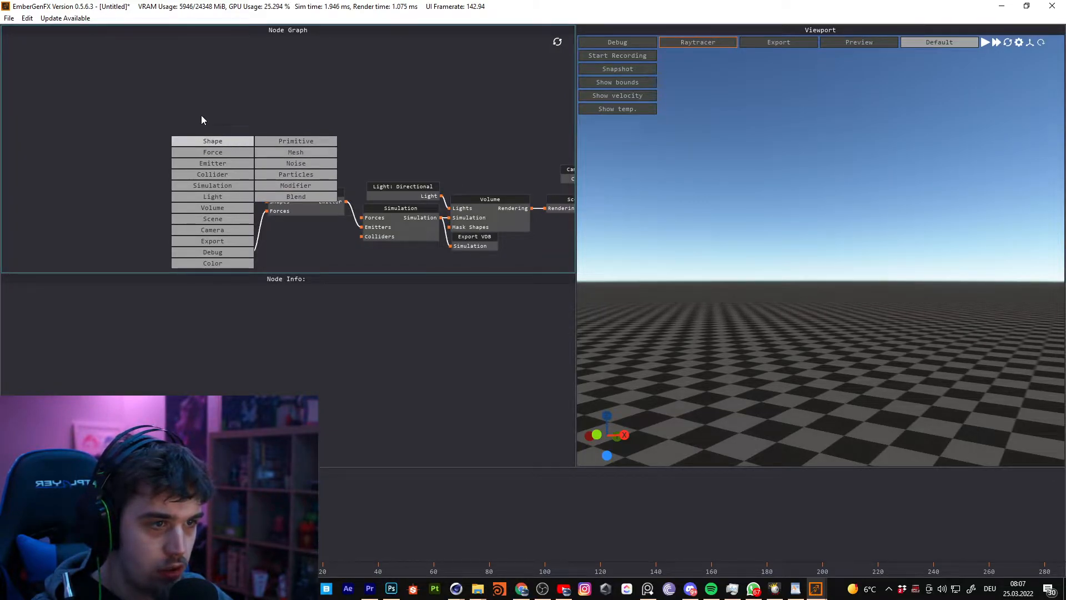
{"action": "right_click", "coordinate": [162, 177]}
{"action": "mouse_move", "coordinate": [192, 178]}
{"action": "left_click", "coordinate": [281, 191]}
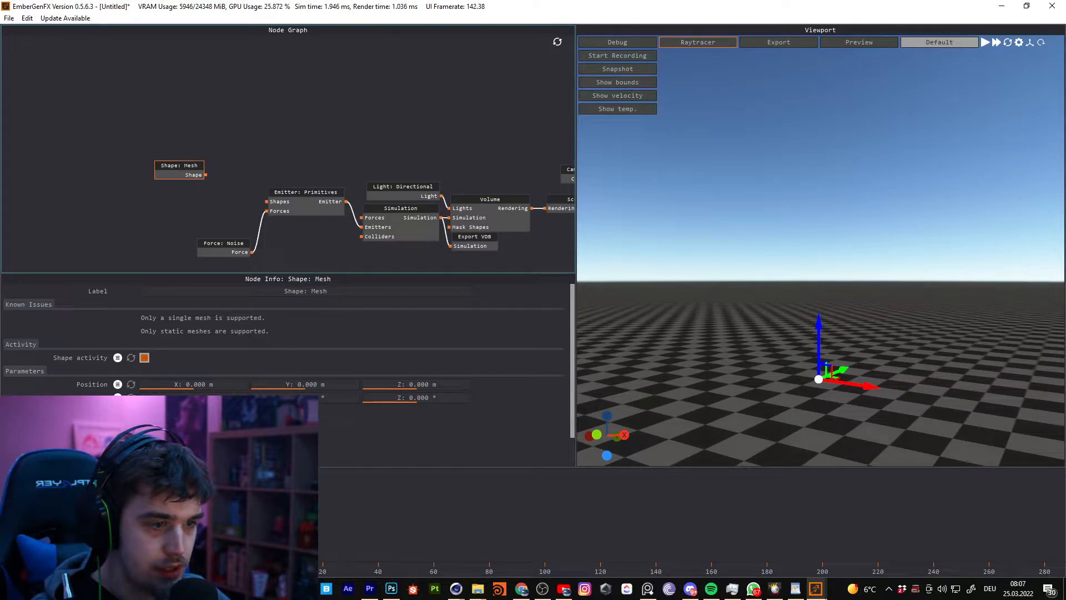
Load Data.fbx from the desktop's "tutorial" folder into the Shape: Mesh node
{"action": "scroll", "coordinate": [287, 372], "scroll_direction": "down", "scroll_amount": 1}
{"action": "left_click", "coordinate": [192, 417]}
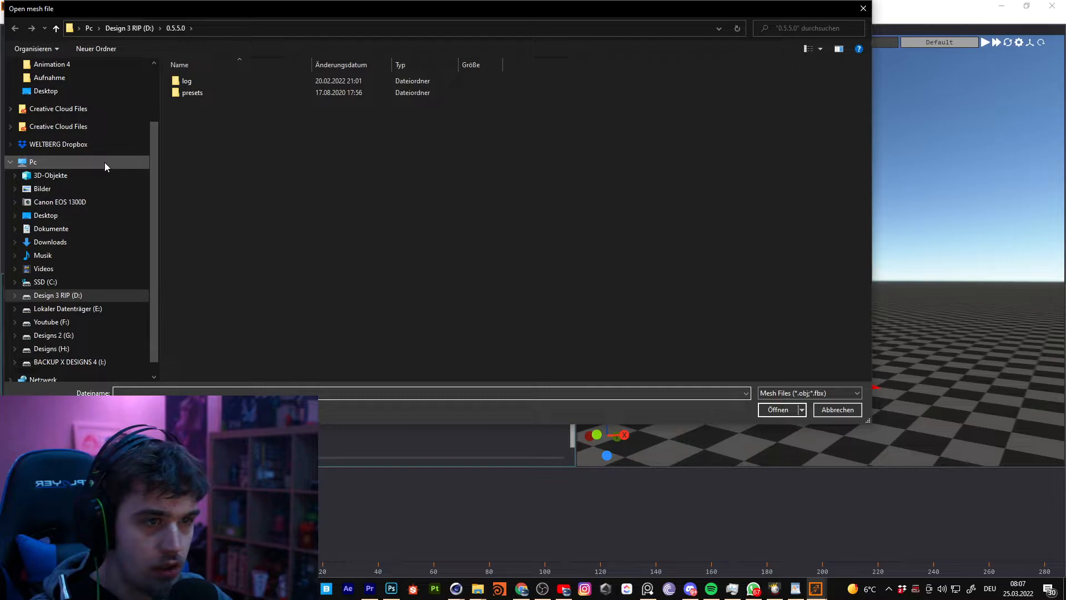
{"action": "left_click", "coordinate": [56, 216]}
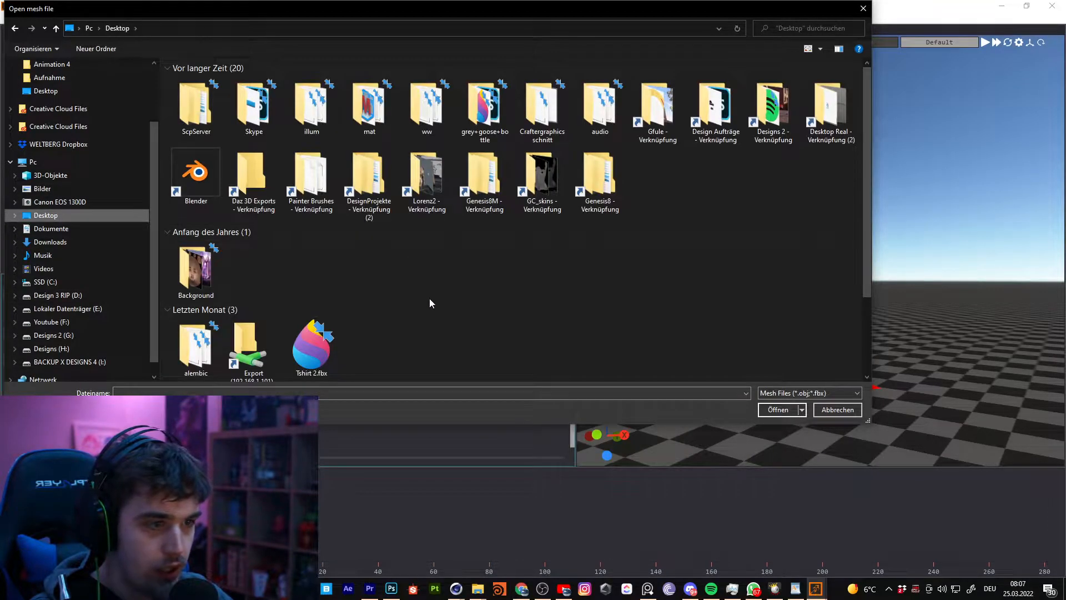
{"action": "scroll", "coordinate": [430, 303], "scroll_direction": "down", "scroll_amount": 2}
{"action": "double_click", "coordinate": [369, 344]}
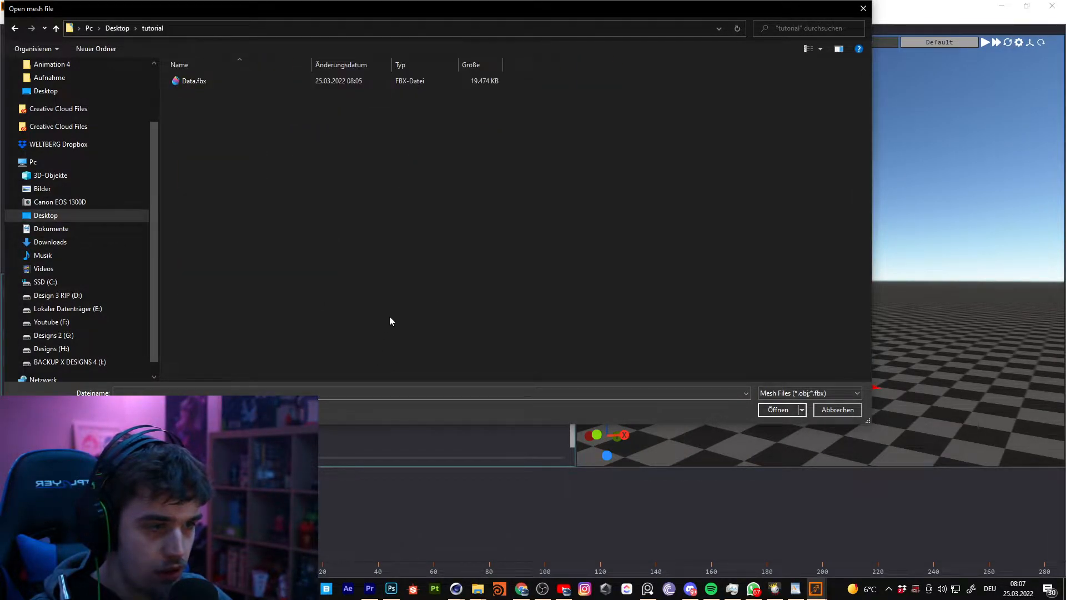
{"action": "double_click", "coordinate": [217, 84]}
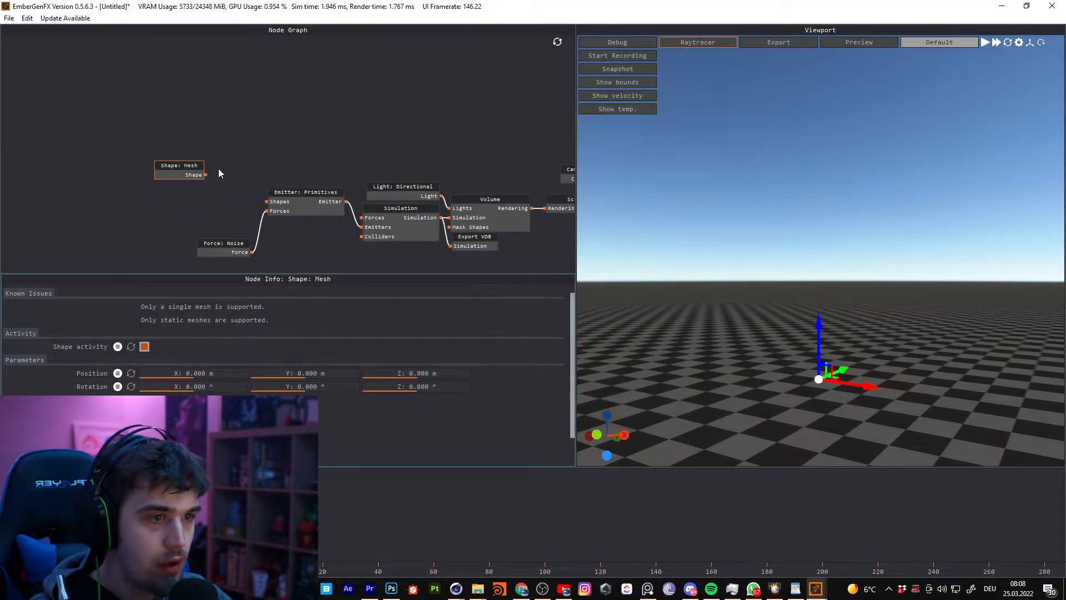
Connect the Shape: Mesh output to the Shapes input of Emitter: Primitives and test-play the simulation
{"action": "left_click_drag", "start_coordinate": [206, 175], "coordinate": [269, 203]}
{"action": "middle_click_drag", "start_coordinate": [226, 164], "coordinate": [192, 148]}
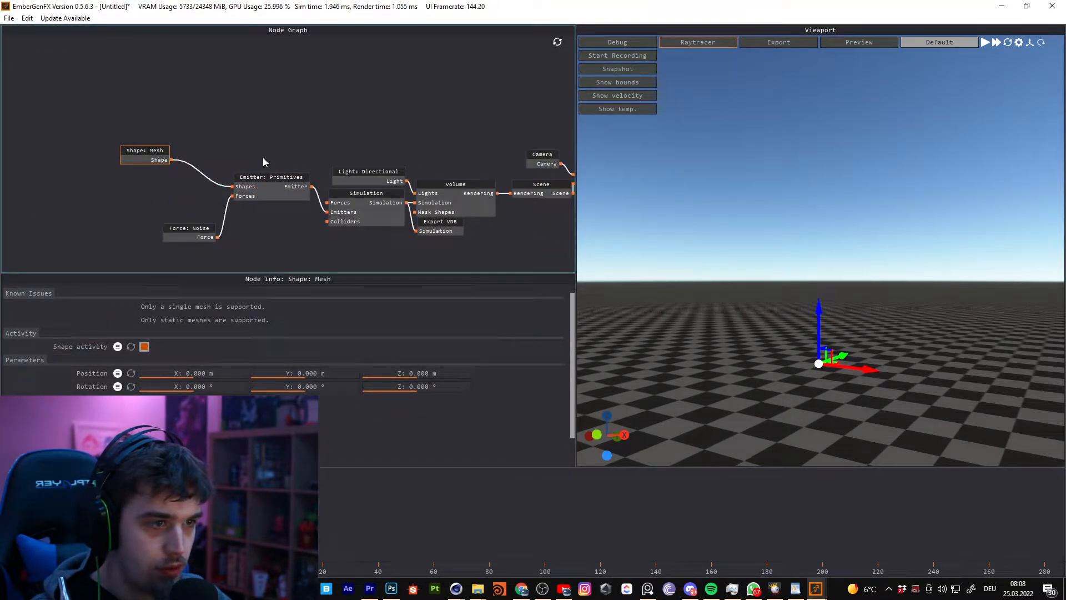
{"action": "left_click", "coordinate": [986, 43]}
{"action": "left_click", "coordinate": [986, 43]}
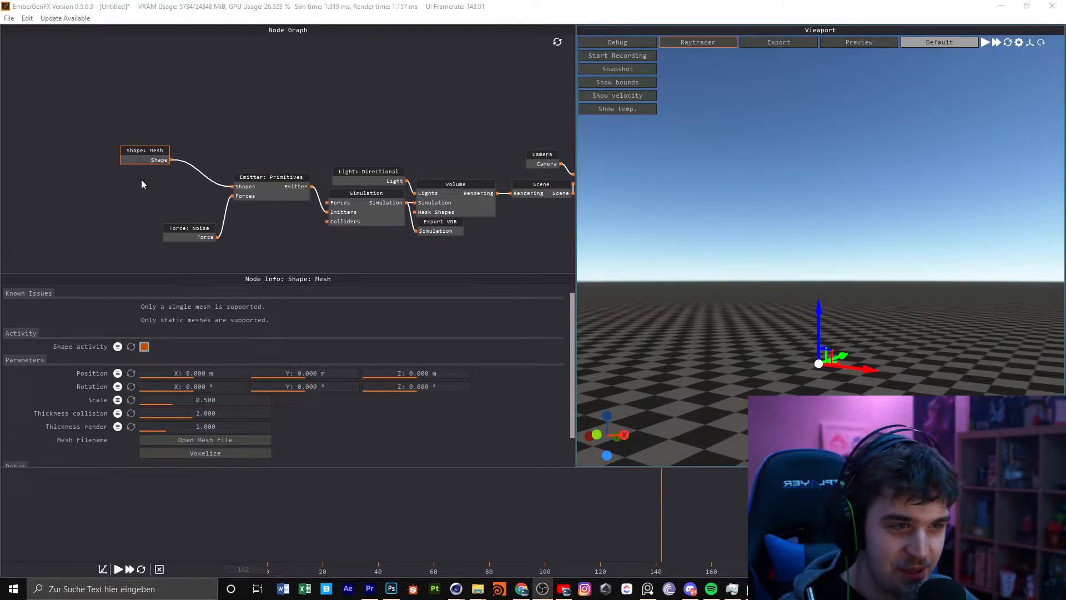
Voxelize the loaded skull mesh in the Shape: Mesh node
{"action": "middle_click_drag", "start_coordinate": [144, 134], "coordinate": [141, 122]}
{"action": "left_click", "coordinate": [123, 114]}
{"action": "left_click", "coordinate": [151, 146]}
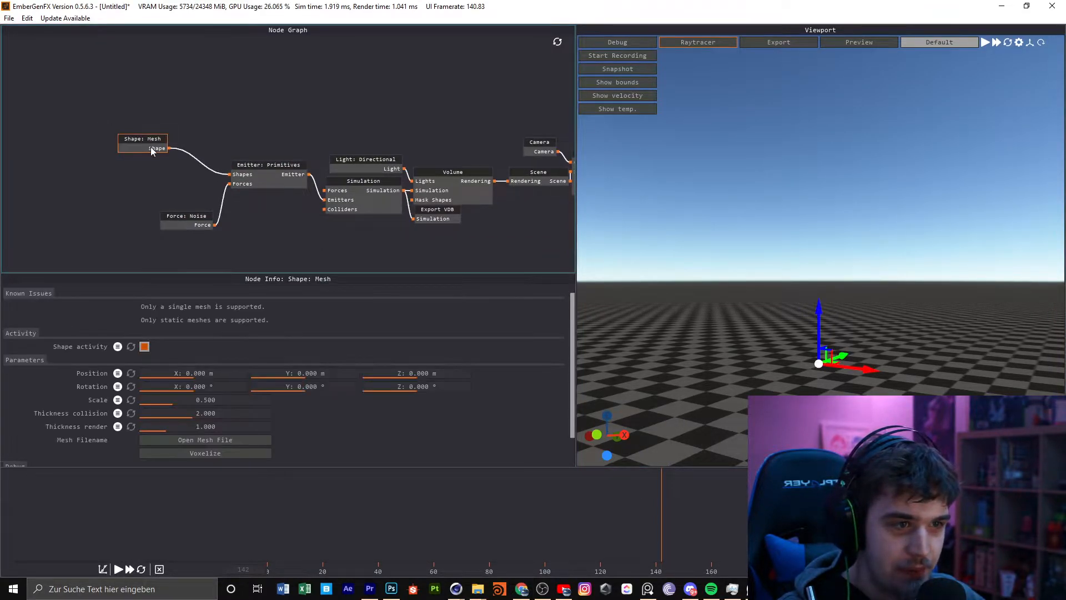
{"action": "left_click", "coordinate": [228, 458]}
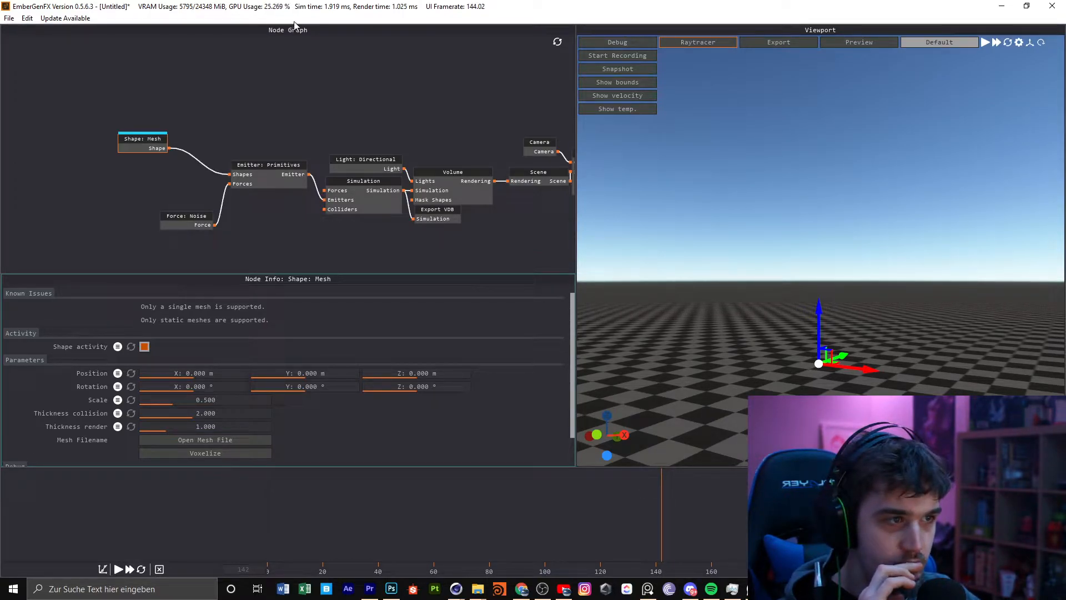
{"action": "middle_click_drag", "start_coordinate": [178, 190], "coordinate": [179, 187]}
{"action": "left_click", "coordinate": [126, 162]}
{"action": "left_click", "coordinate": [153, 140]}
{"action": "left_click", "coordinate": [159, 112]}
{"action": "left_click", "coordinate": [142, 139]}
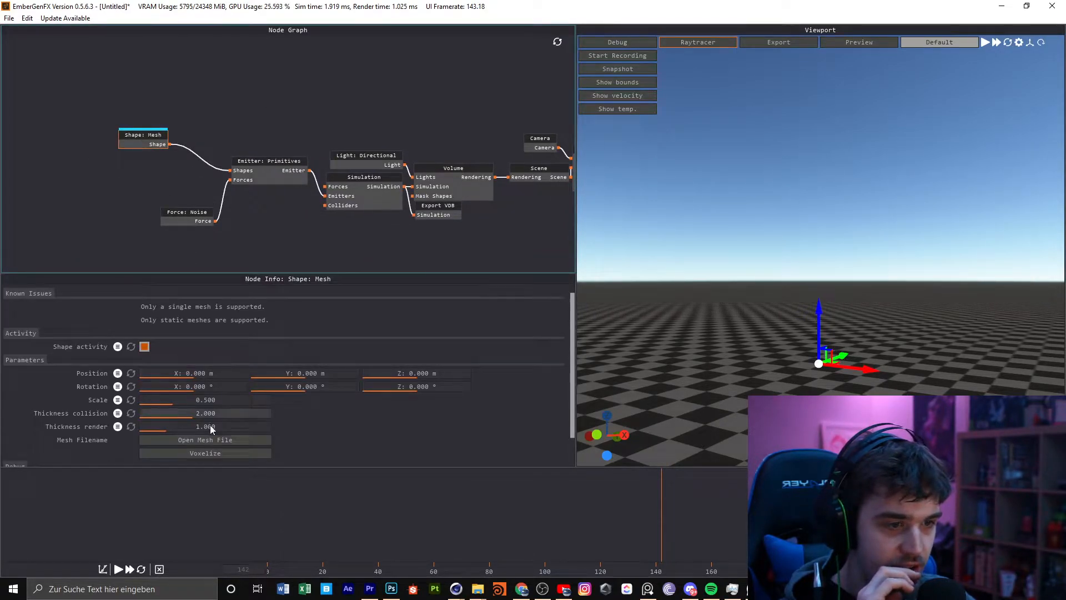
Play the skull fire simulation and raise the mesh shape to a Z position of about 3.8 m
{"action": "left_click", "coordinate": [987, 44]}
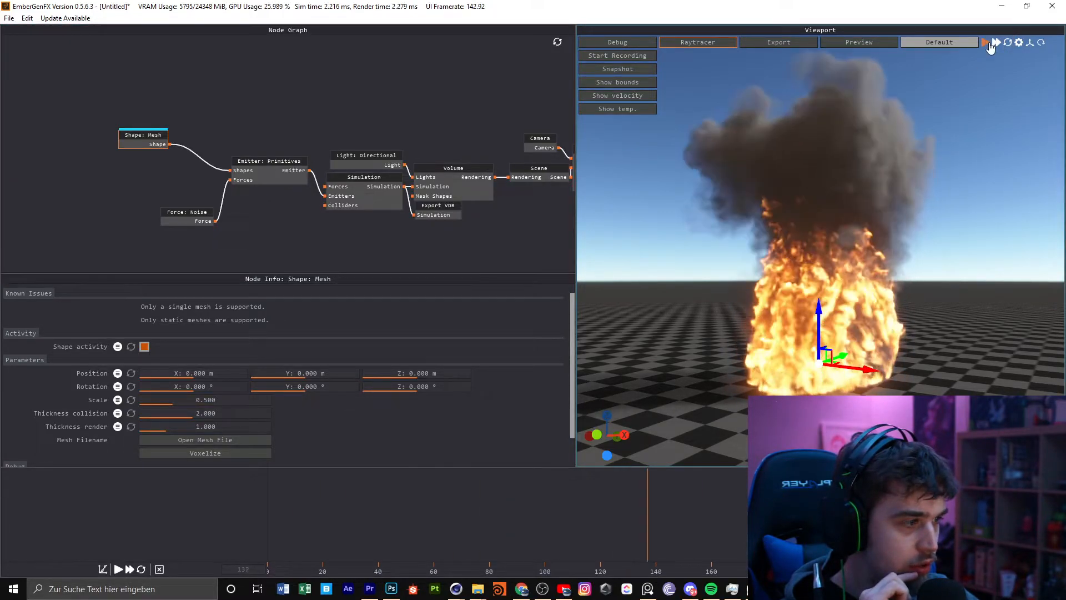
{"action": "left_click", "coordinate": [989, 45]}
{"action": "left_click_drag", "start_coordinate": [820, 315], "coordinate": [831, 271]}
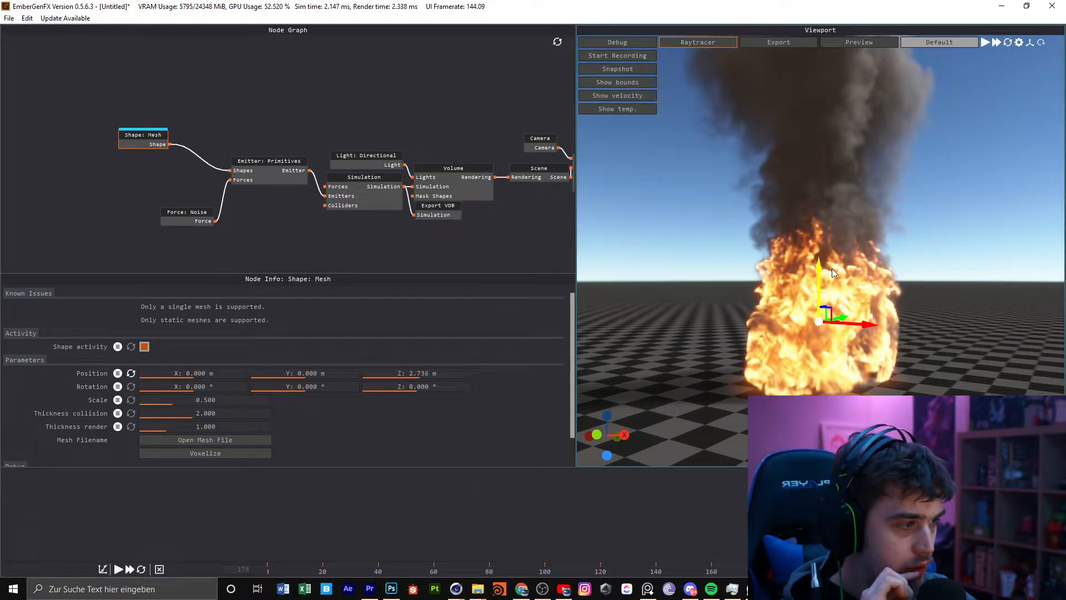
{"action": "left_click", "coordinate": [986, 43]}
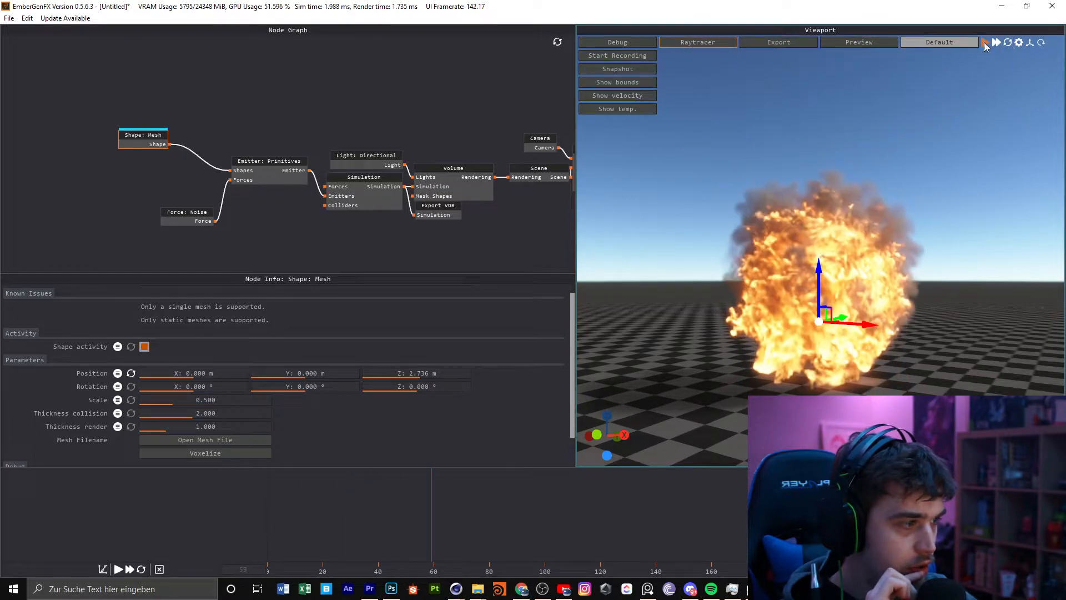
{"action": "left_click", "coordinate": [985, 43]}
{"action": "left_click_drag", "start_coordinate": [821, 264], "coordinate": [823, 248]}
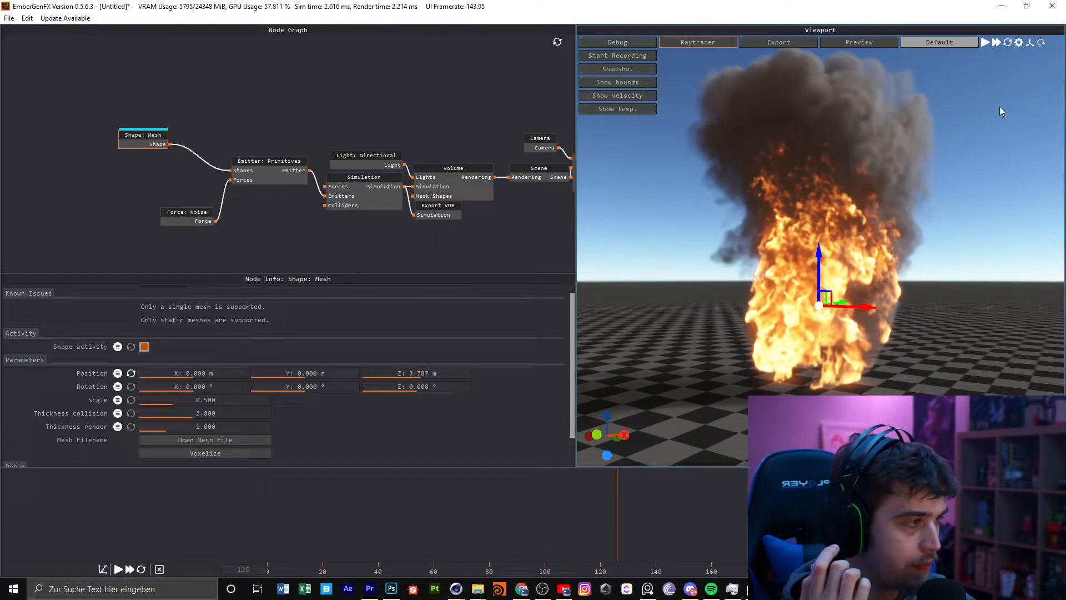
Reset and replay the simulation while raising the mesh shape further, to a Z position of about 5.6 m
{"action": "left_click", "coordinate": [1008, 44]}
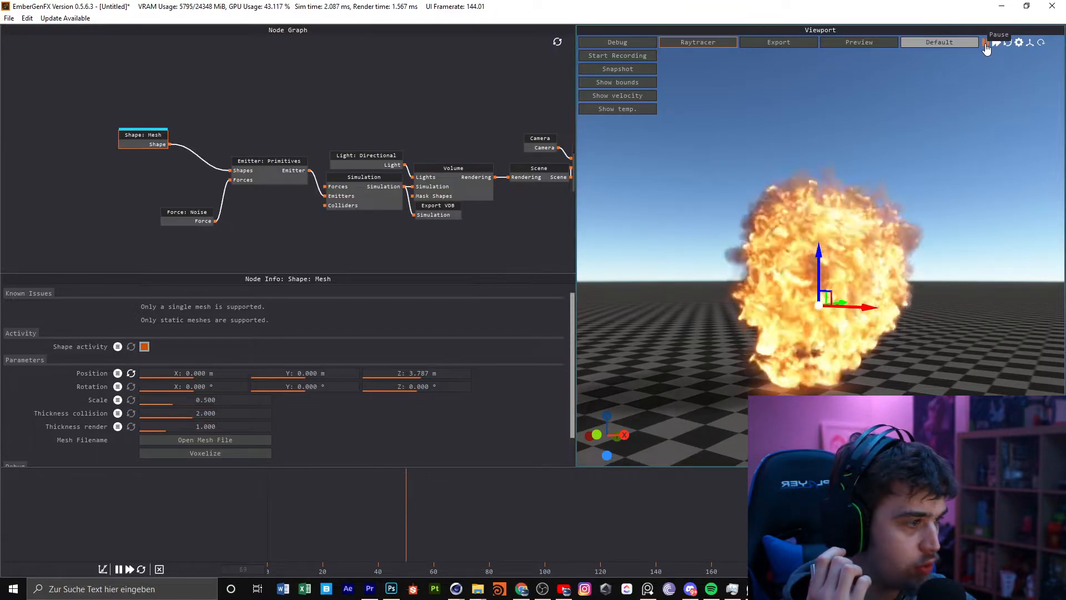
{"action": "left_click_drag", "start_coordinate": [822, 252], "coordinate": [822, 240]}
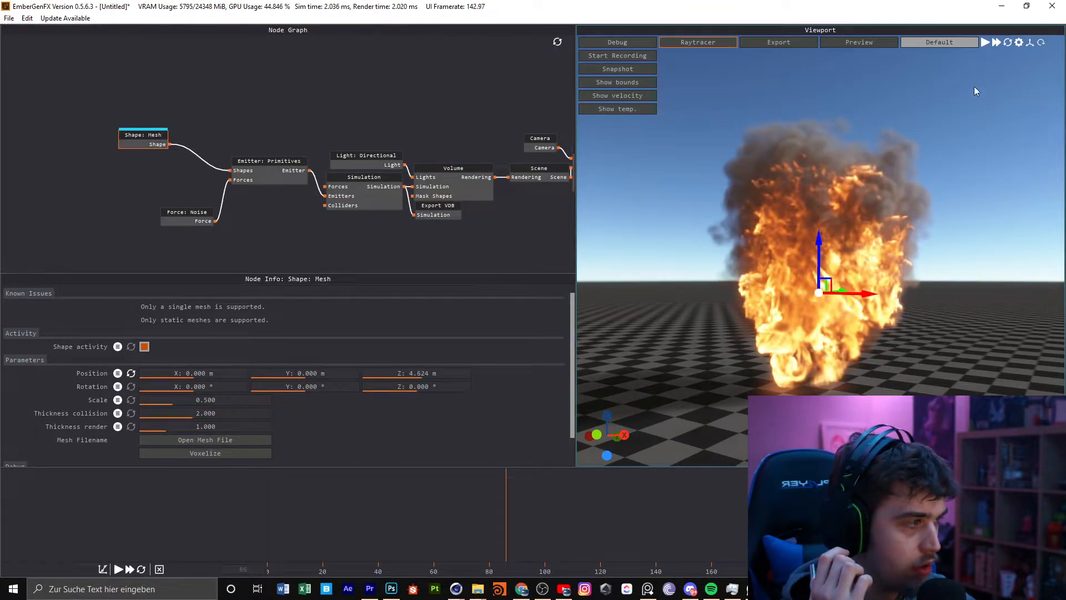
{"action": "left_click", "coordinate": [1007, 44]}
{"action": "left_click_drag", "start_coordinate": [828, 239], "coordinate": [826, 229]}
{"action": "left_click", "coordinate": [1006, 43]}
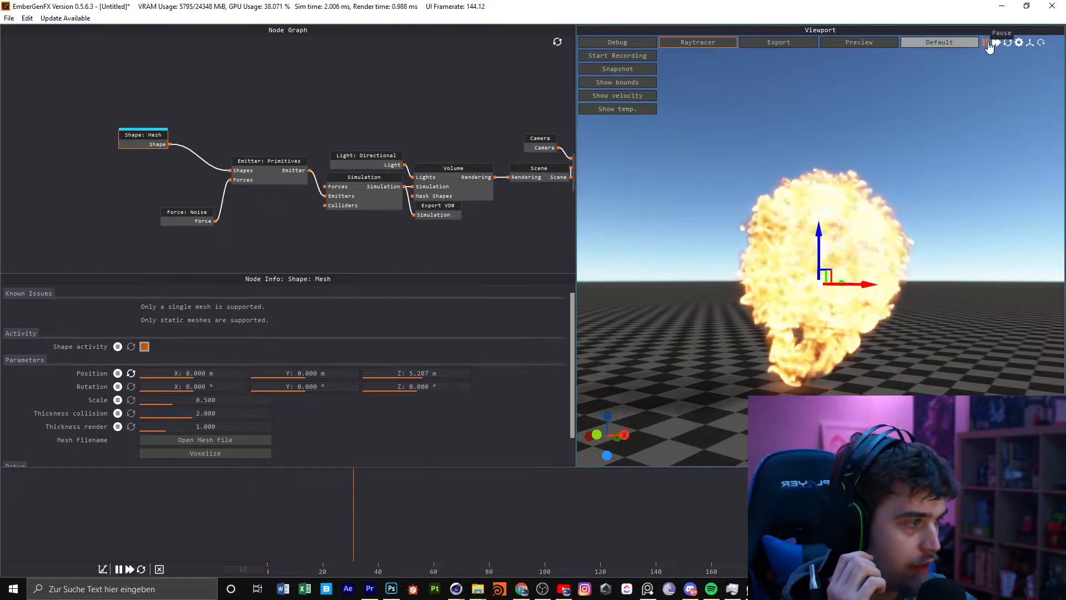
{"action": "left_click_drag", "start_coordinate": [822, 230], "coordinate": [823, 222]}
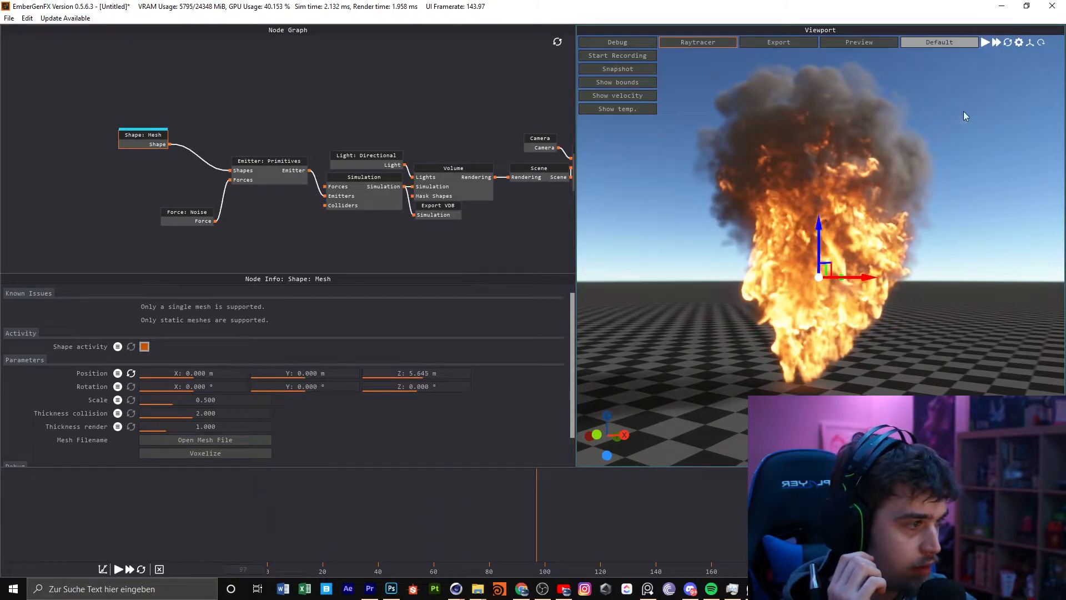
Replay the simulation from the start and lift the mesh shape to a Z position of about 6.5 m
{"action": "left_click", "coordinate": [1007, 44]}
{"action": "left_click", "coordinate": [986, 43]}
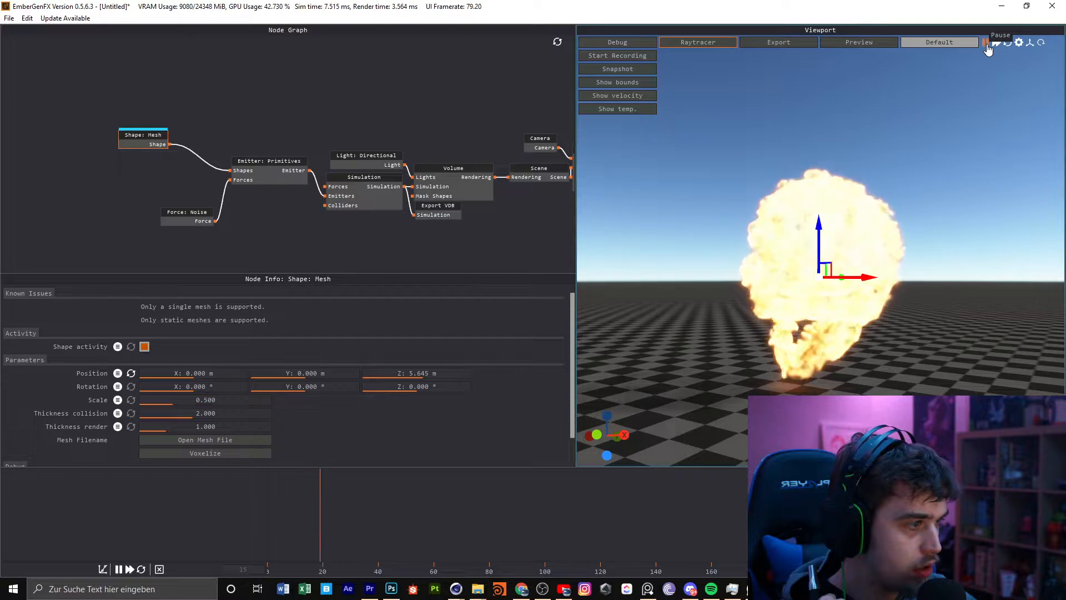
{"action": "left_click", "coordinate": [986, 43]}
{"action": "left_click_drag", "start_coordinate": [821, 224], "coordinate": [821, 212]}
Play the simulation from the first frame to check the raised skull's fire, and reset it
{"action": "left_click", "coordinate": [1006, 44]}
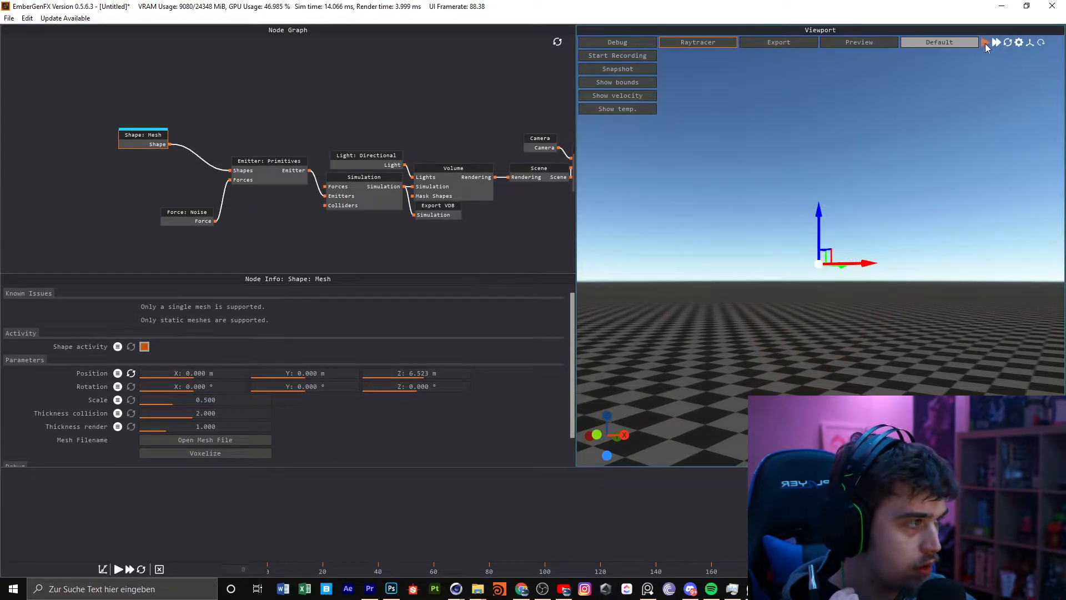
{"action": "left_click", "coordinate": [986, 44]}
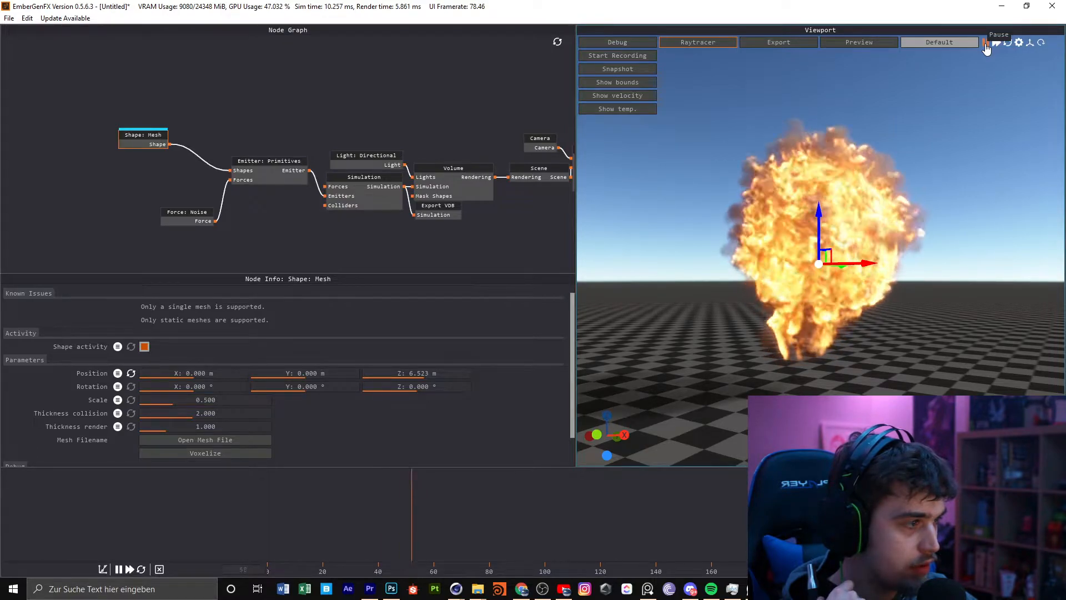
{"action": "left_click", "coordinate": [985, 43]}
{"action": "left_click", "coordinate": [1007, 44]}
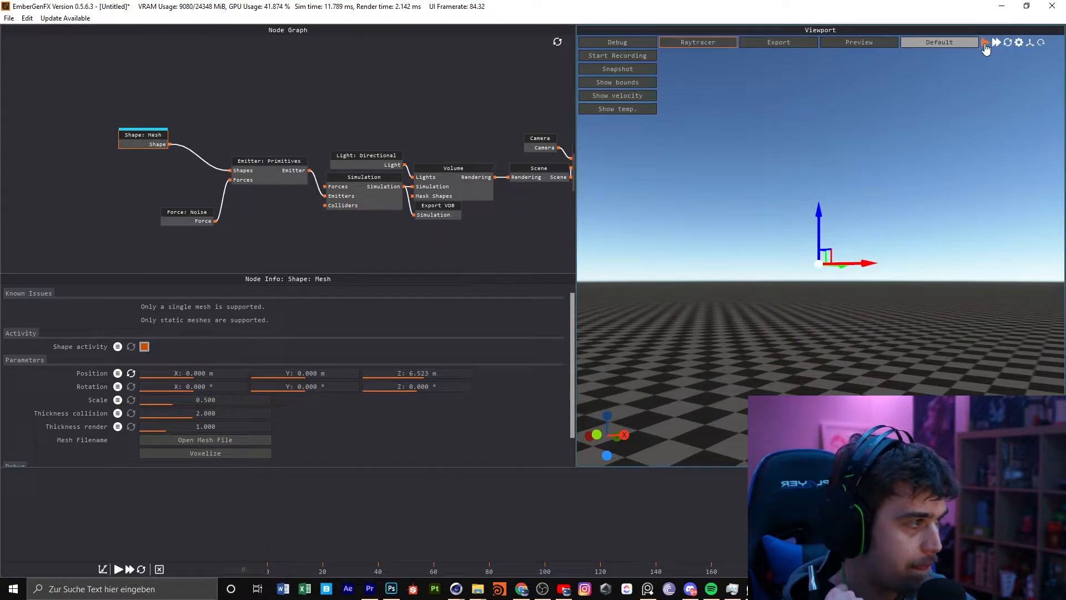
Play the skull fire simulation from the first frame in the raytraced view, pause it and reset it
{"action": "left_click", "coordinate": [986, 43]}
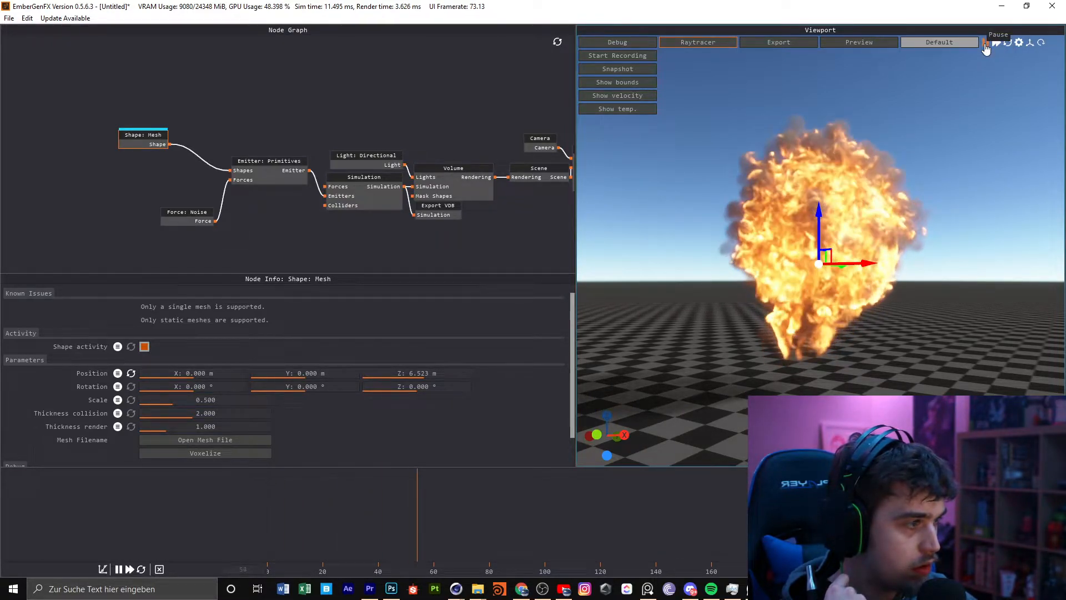
{"action": "left_click", "coordinate": [986, 43]}
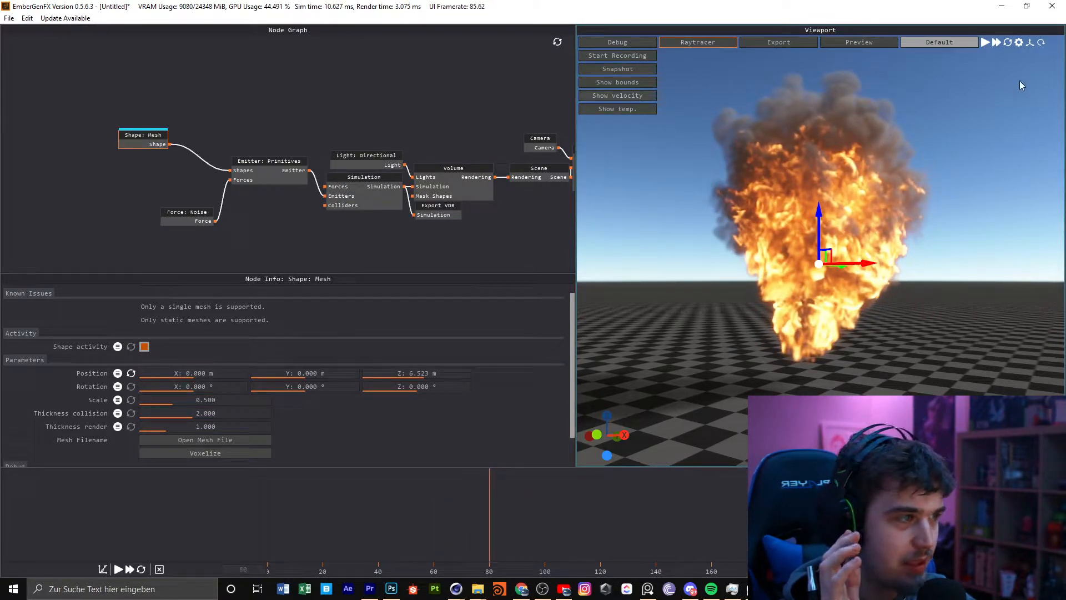
{"action": "left_click", "coordinate": [1008, 43]}
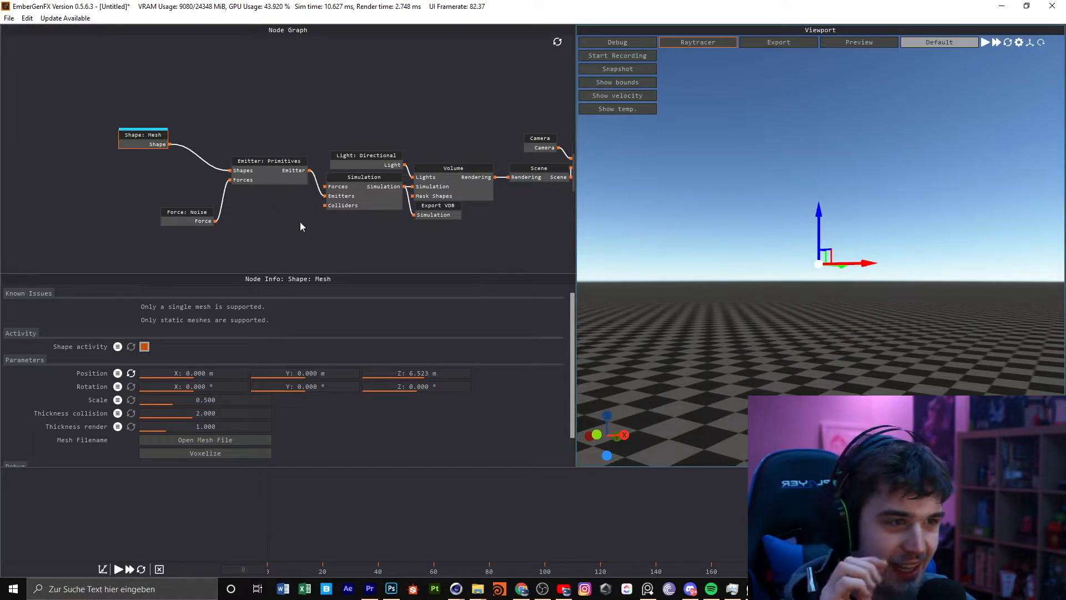
{"action": "middle_click_drag", "start_coordinate": [357, 92], "coordinate": [263, 101]}
{"action": "scroll", "coordinate": [325, 113], "scroll_direction": "down", "scroll_amount": 2}
{"action": "scroll", "coordinate": [311, 113], "scroll_direction": "up", "scroll_amount": 1}
{"action": "middle_click_drag", "start_coordinate": [273, 150], "coordinate": [307, 140]}
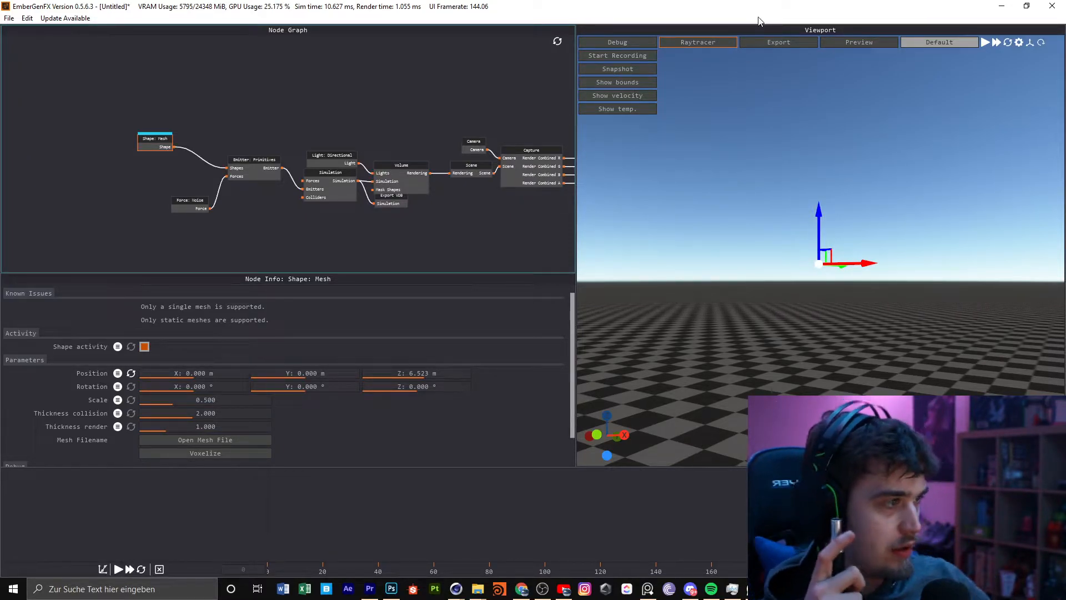
Switch the viewport to the rendered preview and play the fire simulation from the first frame
{"action": "left_click", "coordinate": [714, 44]}
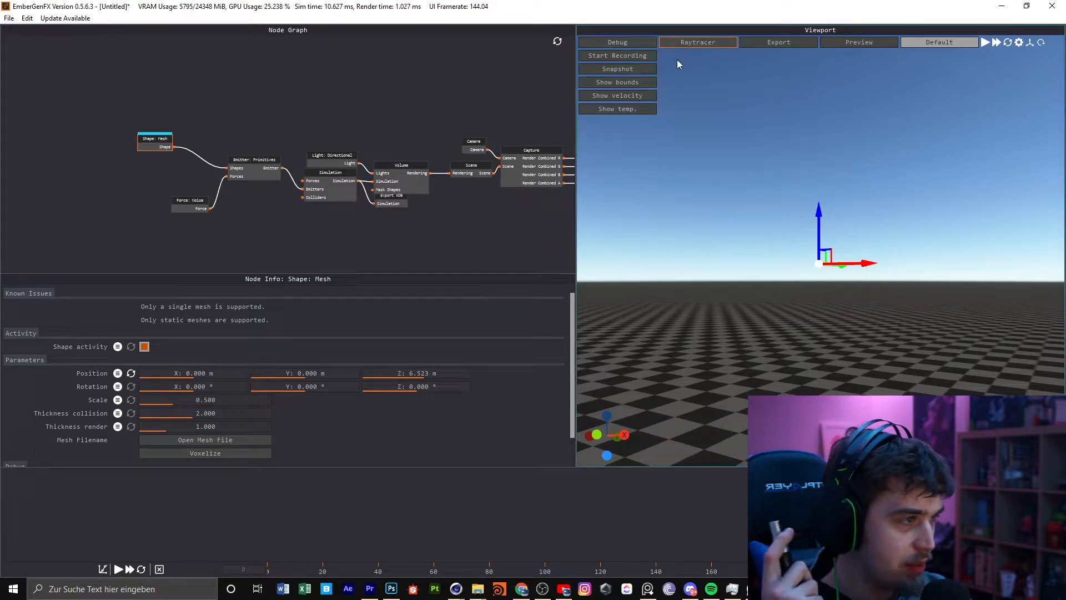
{"action": "left_click", "coordinate": [630, 49]}
{"action": "left_click", "coordinate": [643, 44]}
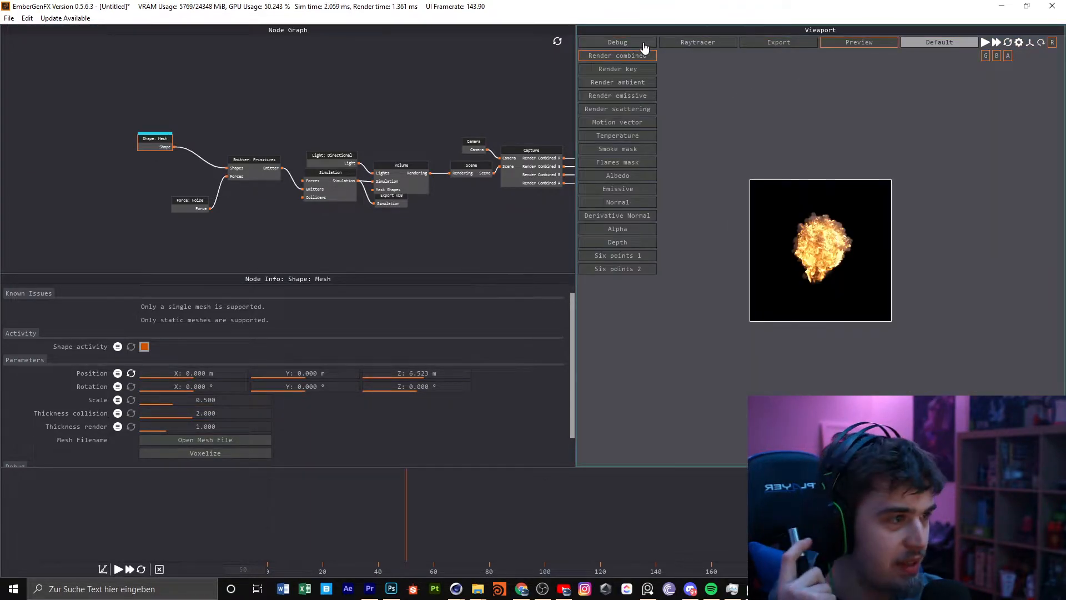
{"action": "left_click", "coordinate": [699, 46]}
{"action": "left_click", "coordinate": [874, 47]}
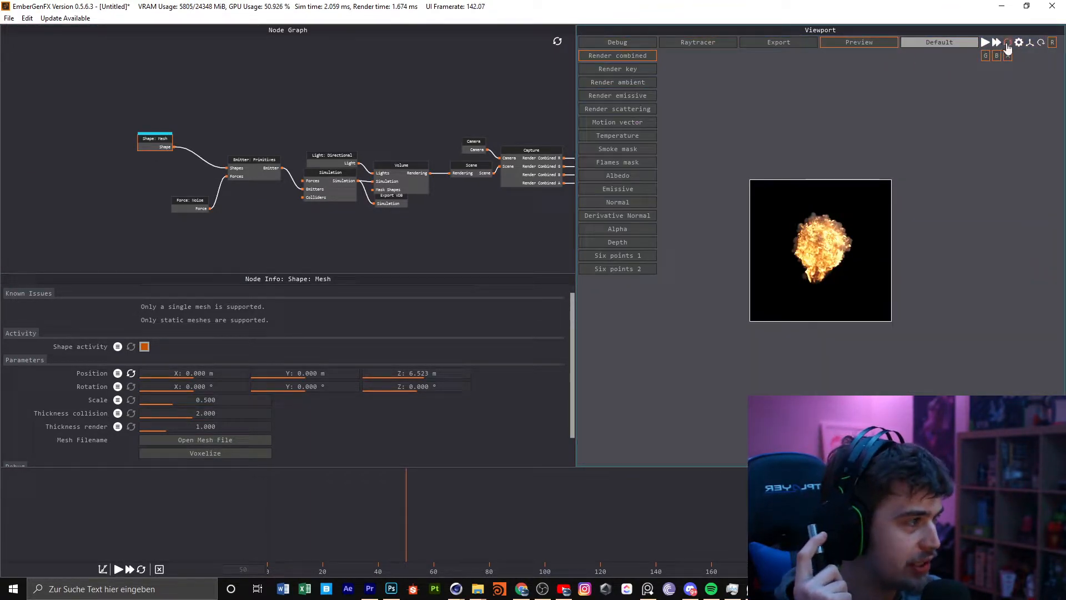
{"action": "left_click", "coordinate": [1008, 44]}
{"action": "left_click", "coordinate": [986, 44]}
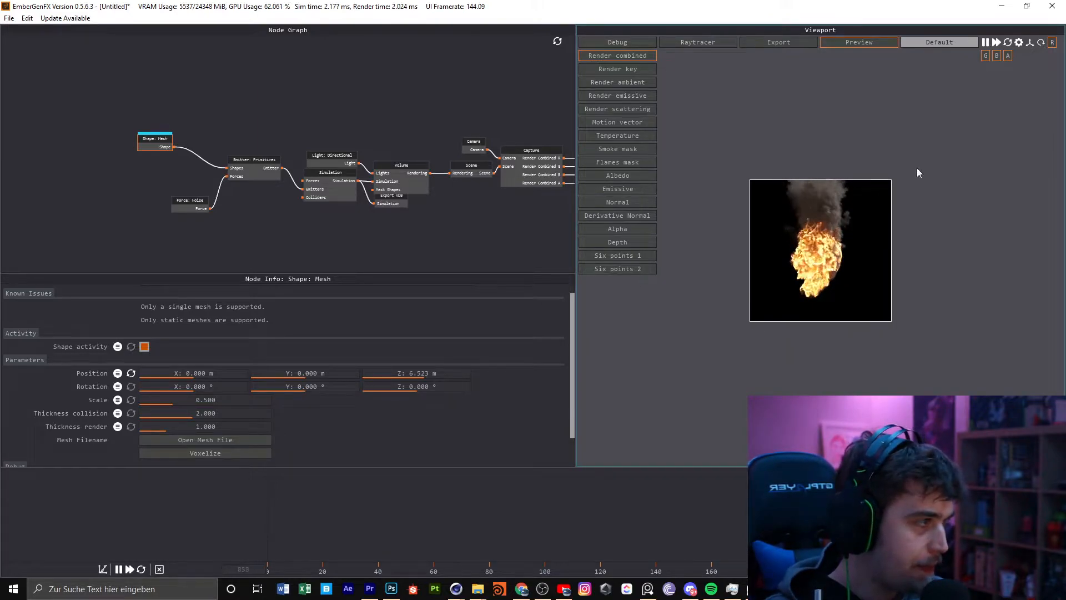
Widen the viewport beside the node graph and show the combined render pass in the preview
{"action": "left_click_drag", "start_coordinate": [576, 257], "coordinate": [476, 256]}
{"action": "left_click", "coordinate": [488, 255]}
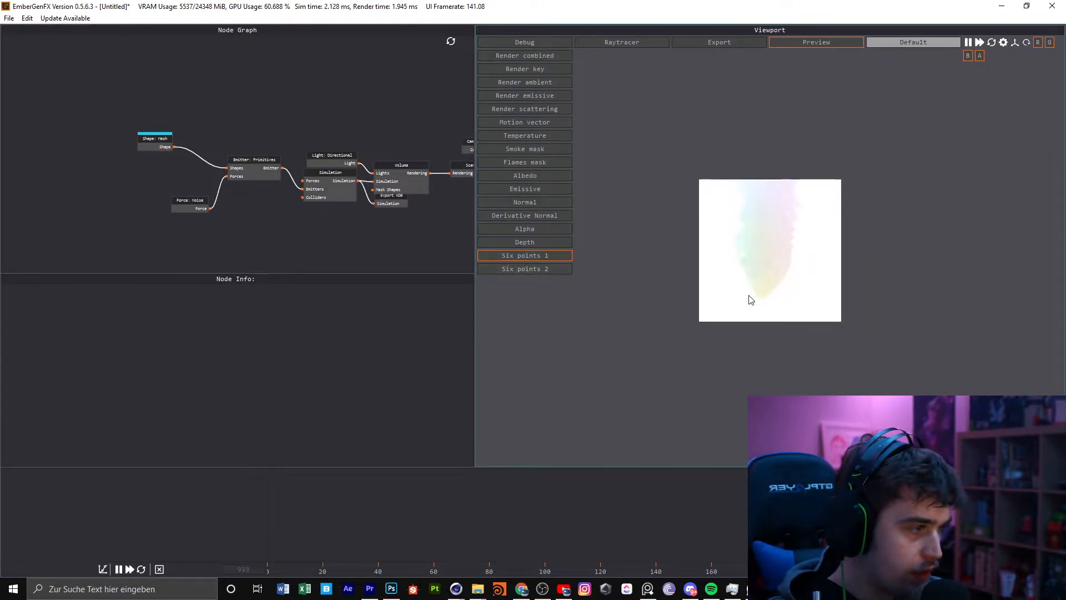
{"action": "left_click", "coordinate": [532, 54]}
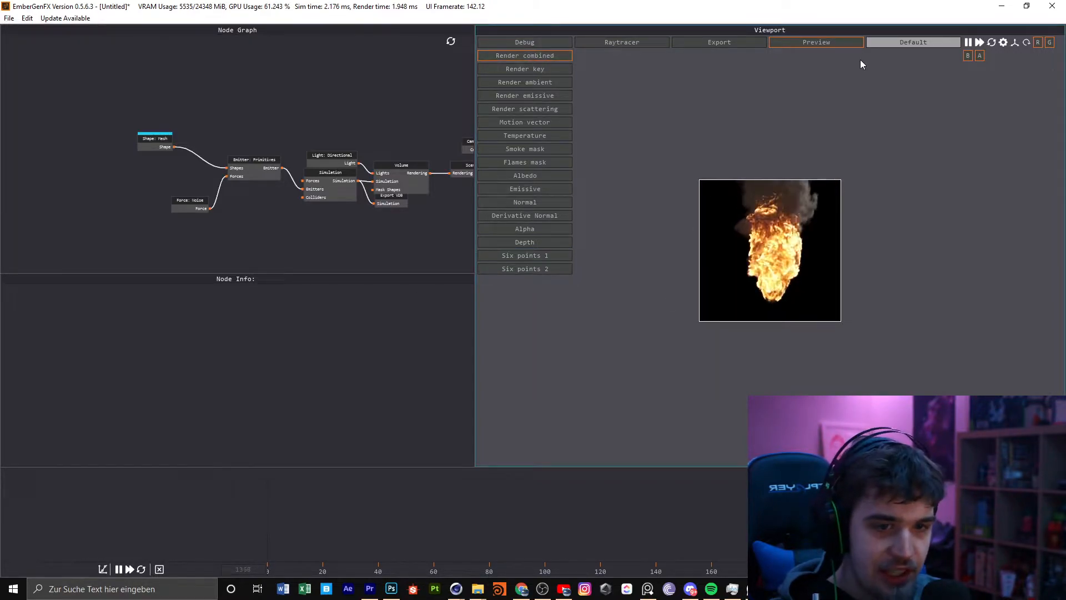
Replay the combined render preview from the first frame and select the mesh shape node
{"action": "left_click", "coordinate": [991, 42]}
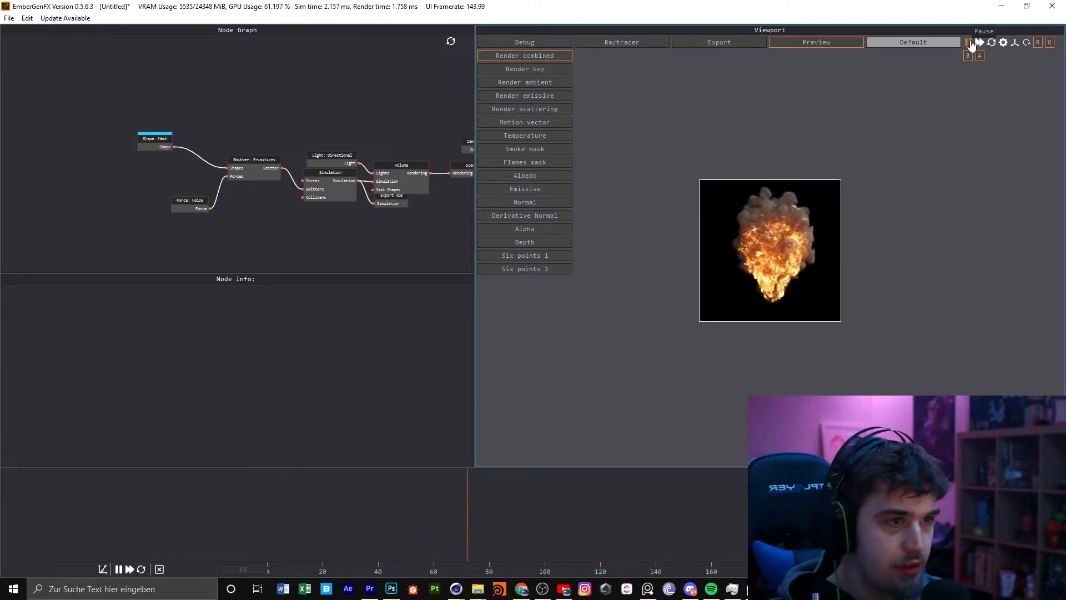
{"action": "left_click", "coordinate": [968, 42]}
{"action": "left_click", "coordinate": [138, 144]}
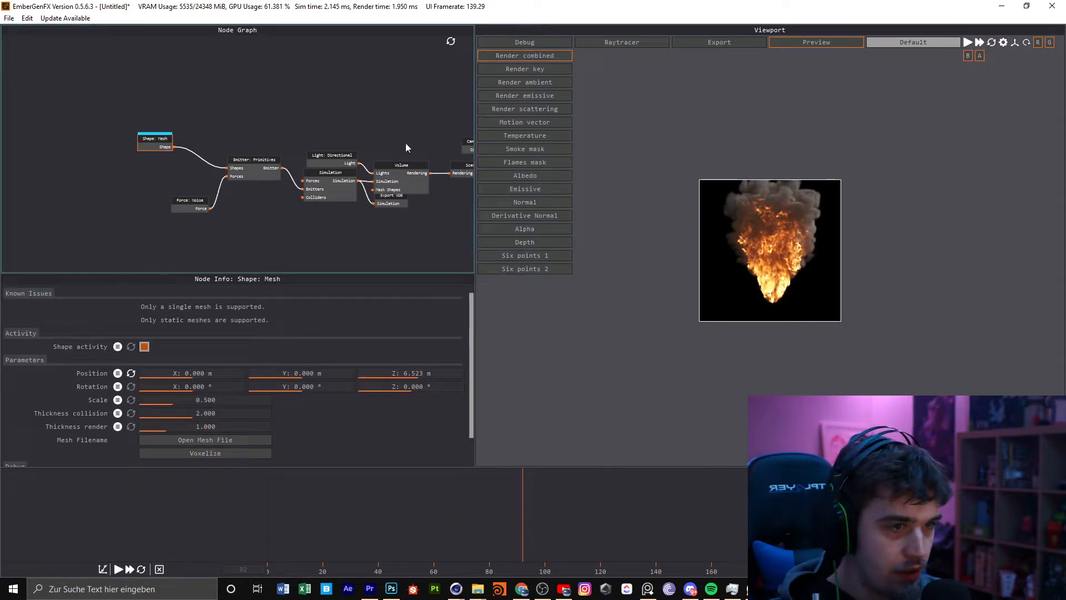
{"action": "left_click", "coordinate": [991, 43]}
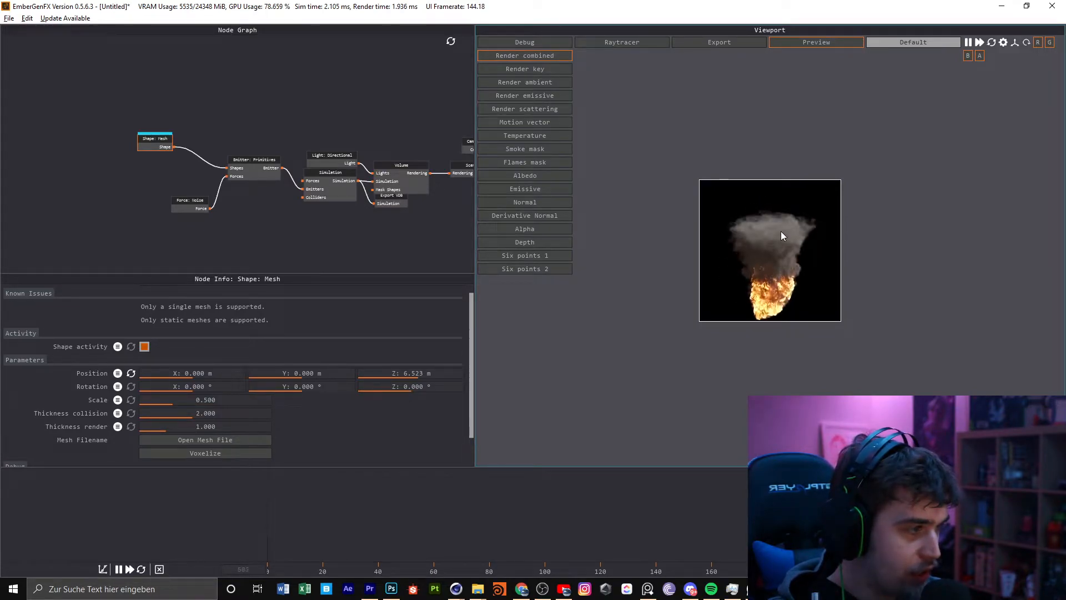
Return to the raytraced view and shift the mesh shape slightly to a Z position of about 6.5 m
{"action": "left_click", "coordinate": [616, 44]}
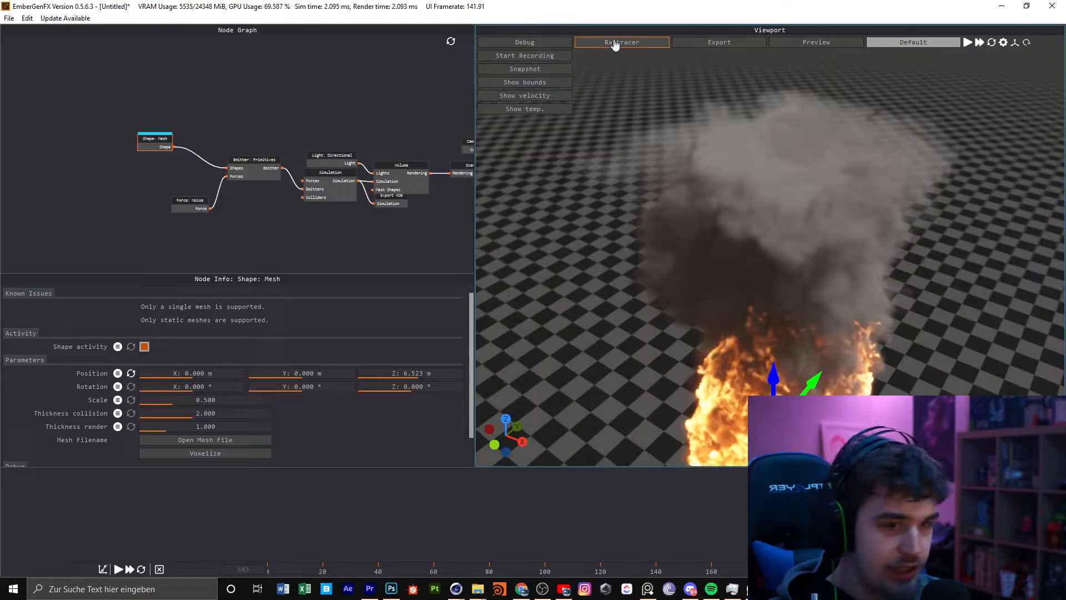
{"action": "left_click_drag", "start_coordinate": [785, 241], "coordinate": [734, 165]}
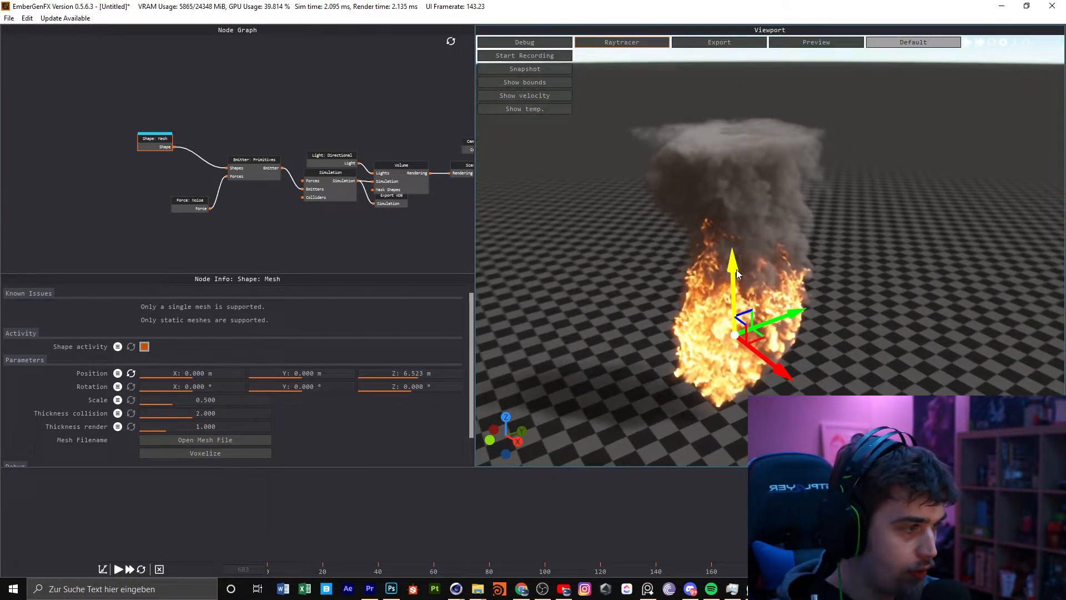
{"action": "left_click_drag", "start_coordinate": [735, 278], "coordinate": [734, 270]}
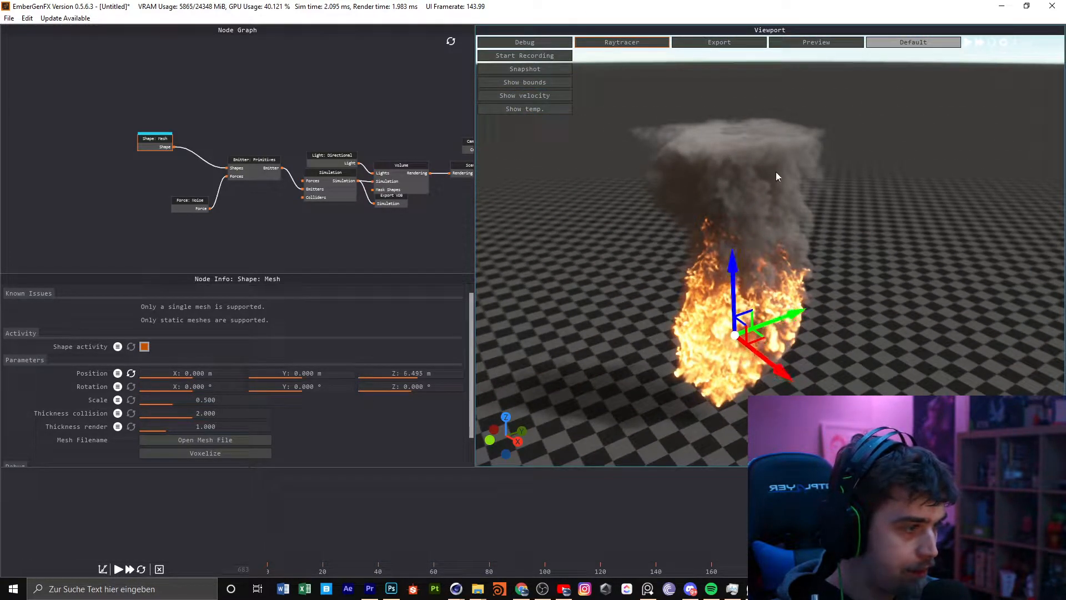
Replay the raytraced simulation from the start several times, pausing it to examine how the flames and smoke develop
{"action": "left_click", "coordinate": [987, 43]}
{"action": "left_click", "coordinate": [967, 44]}
{"action": "left_click", "coordinate": [967, 43]}
{"action": "left_click_drag", "start_coordinate": [773, 184], "coordinate": [784, 171]}
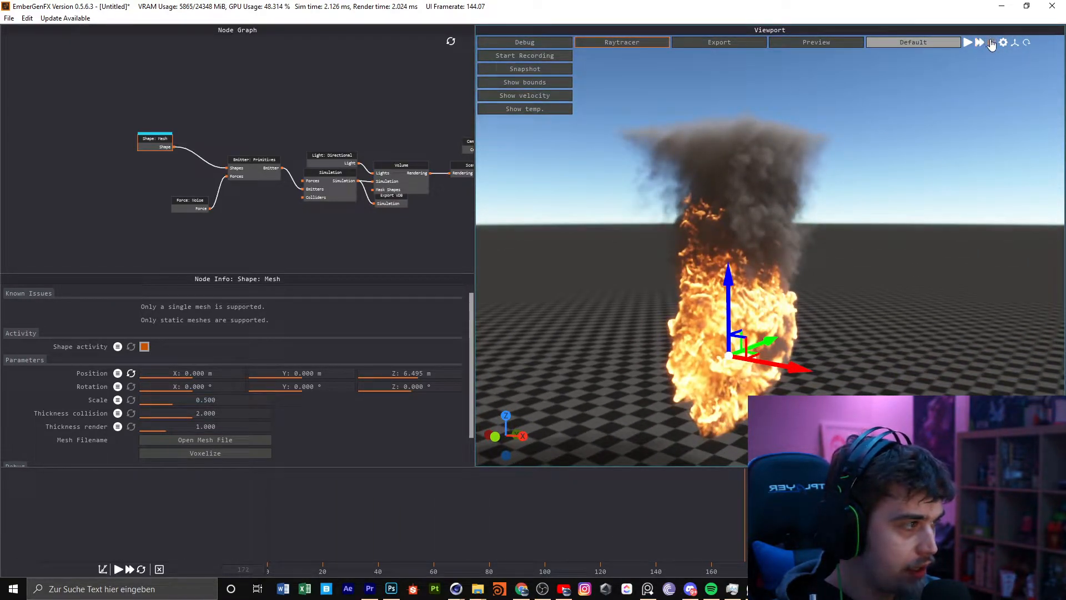
{"action": "left_click", "coordinate": [992, 43]}
{"action": "left_click", "coordinate": [969, 43]}
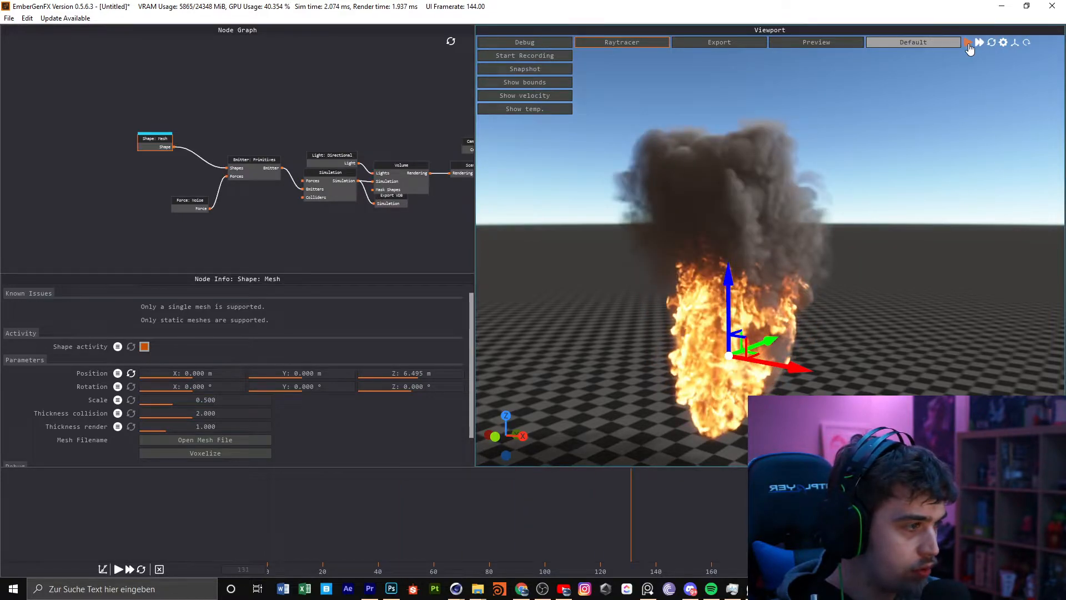
{"action": "left_click", "coordinate": [991, 43]}
{"action": "left_click", "coordinate": [968, 43]}
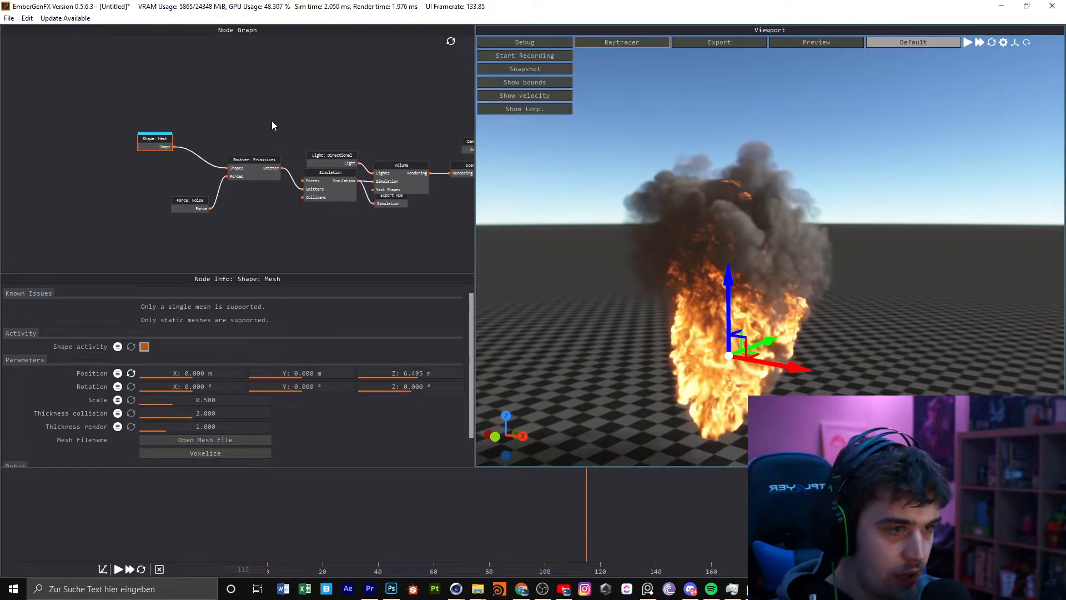
Set the mesh shape's scale to 0.1 and voxelize the mesh again
{"action": "middle_click_drag", "start_coordinate": [343, 156], "coordinate": [288, 164]}
{"action": "left_click", "coordinate": [212, 170]}
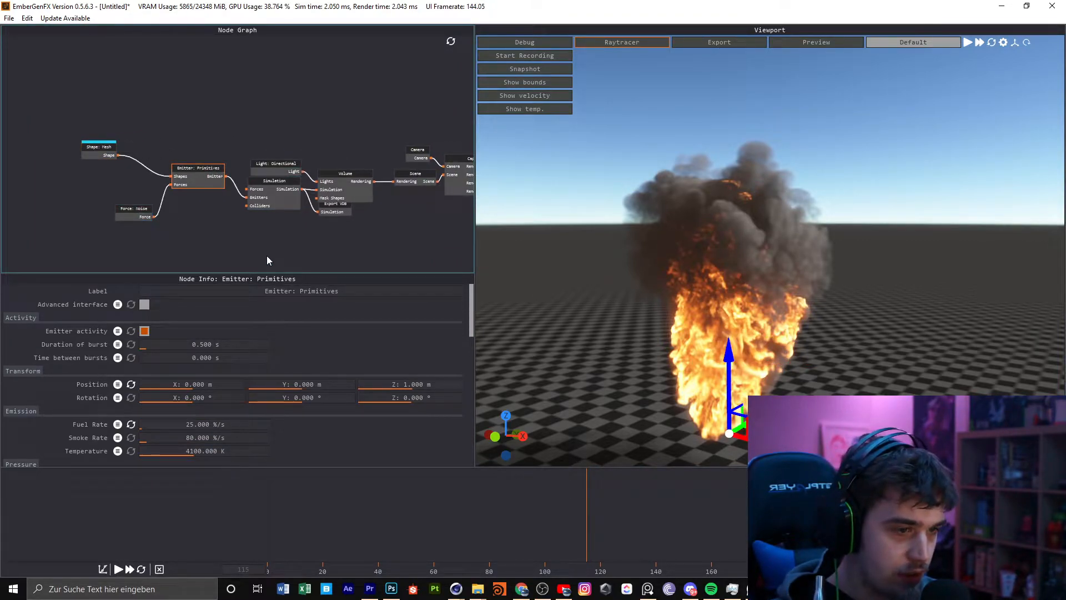
{"action": "left_click", "coordinate": [99, 156]}
{"action": "left_click", "coordinate": [207, 170]}
{"action": "left_click", "coordinate": [87, 147]}
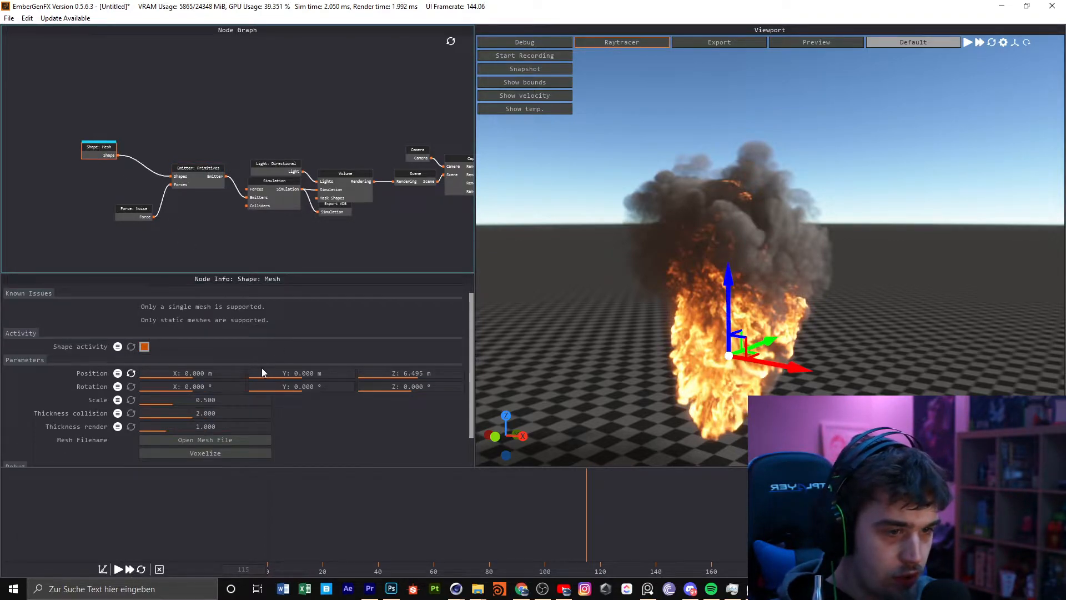
{"action": "double_click", "coordinate": [228, 397]}
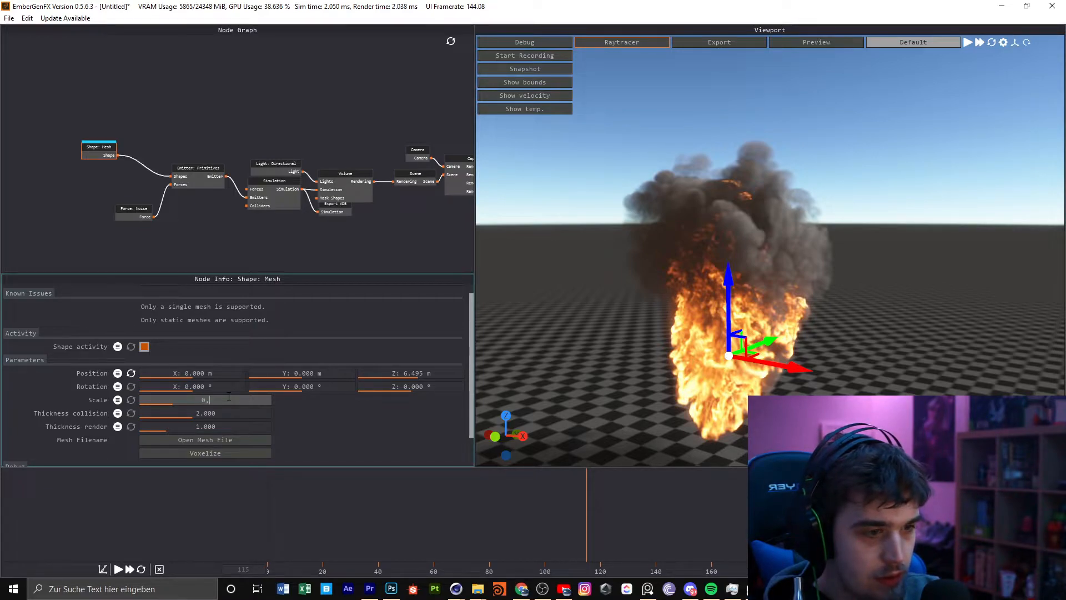
{"action": "key", "text": "Return"}
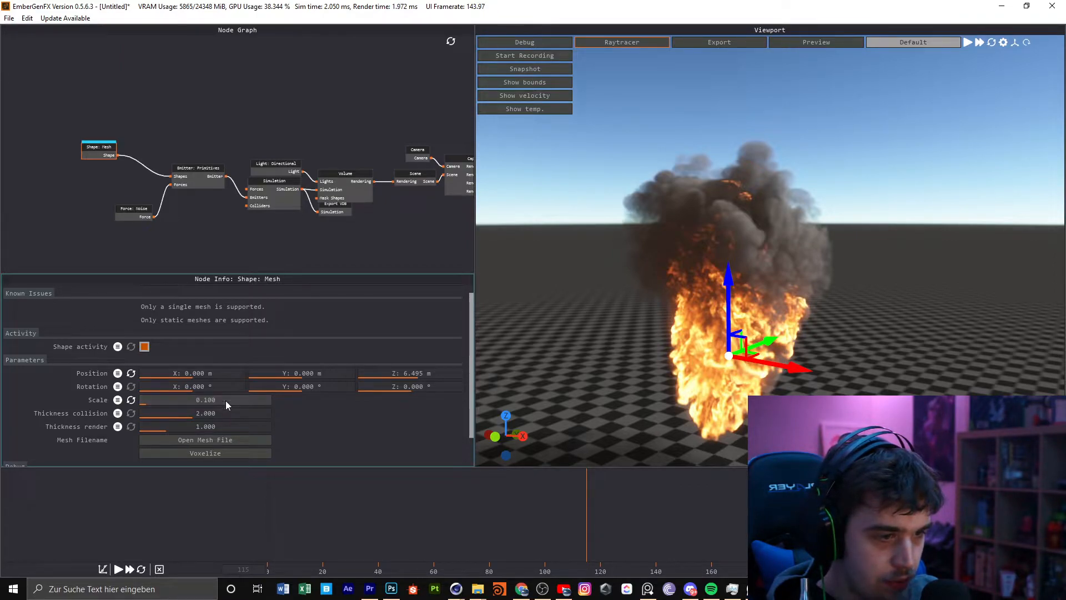
{"action": "left_click", "coordinate": [225, 459]}
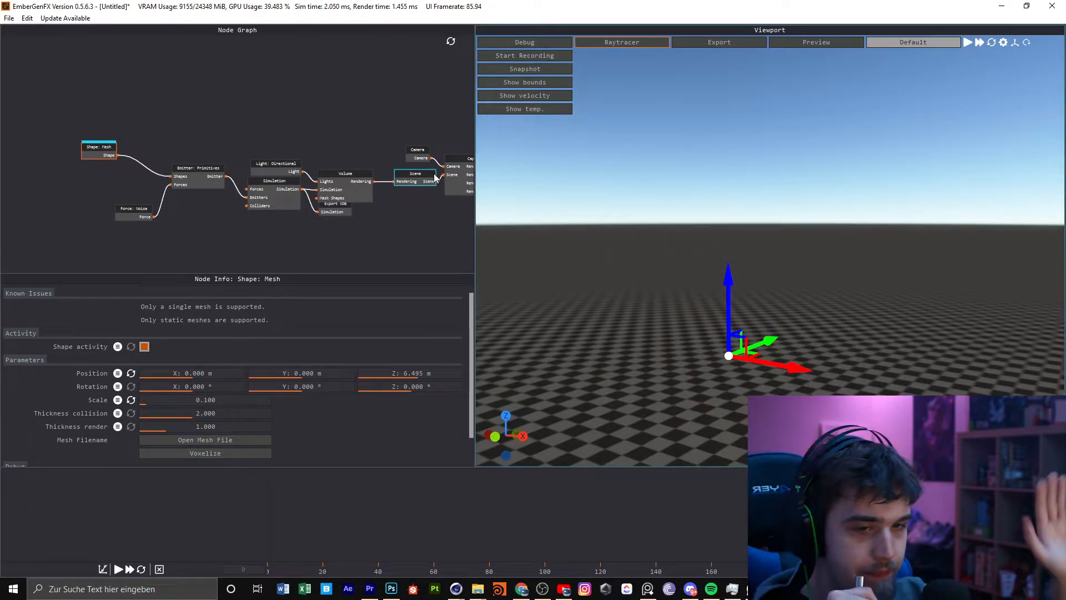
Run the scaled-down simulation briefly and lower the mesh shape to a Z position of about 5.1 m
{"action": "left_click", "coordinate": [977, 44]}
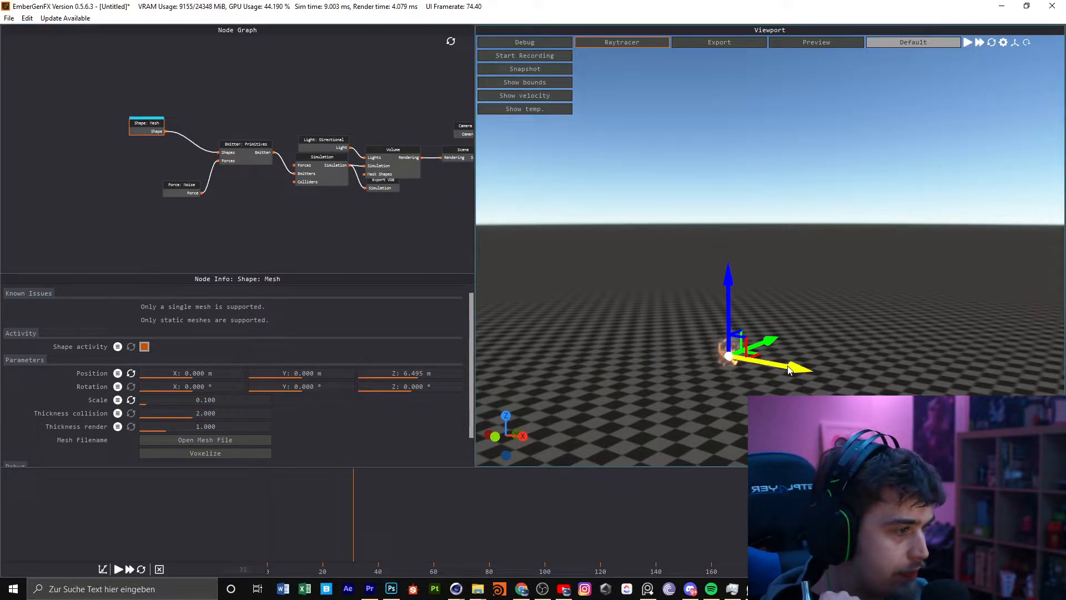
{"action": "middle_click_drag", "start_coordinate": [790, 370], "coordinate": [748, 255]}
{"action": "left_click_drag", "start_coordinate": [725, 169], "coordinate": [725, 195]}
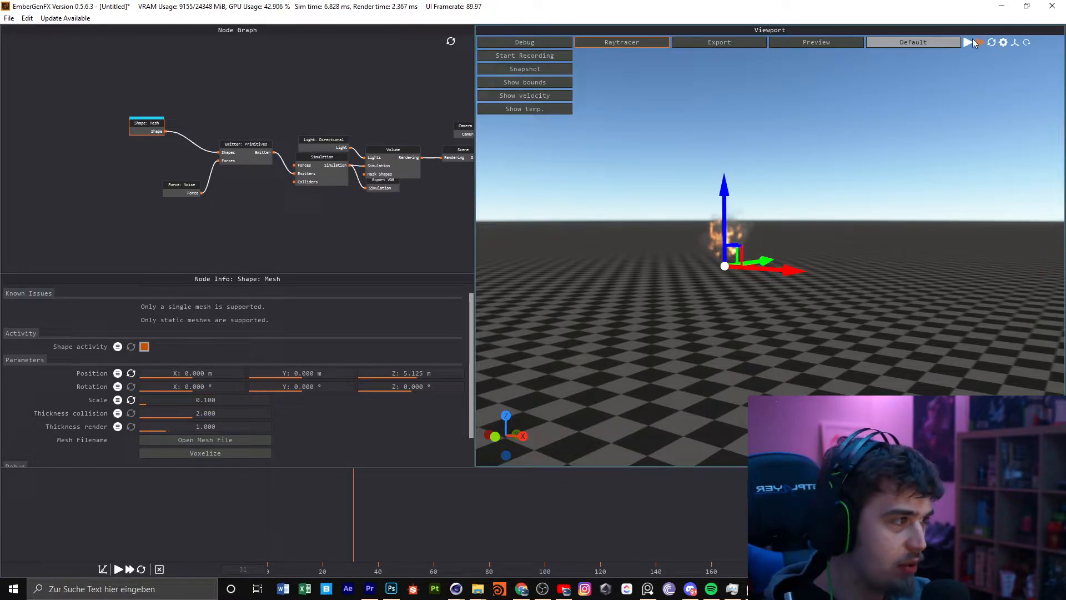
Show the fire in the rendered preview and set the mesh shape's scale to 0.25
{"action": "left_click", "coordinate": [825, 43]}
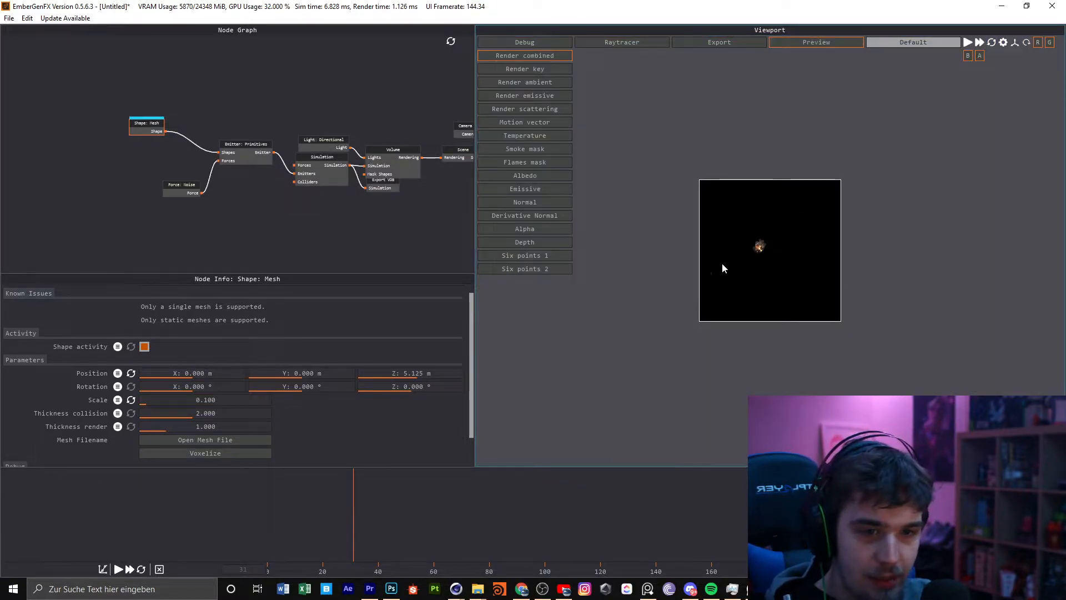
{"action": "double_click", "coordinate": [218, 401]}
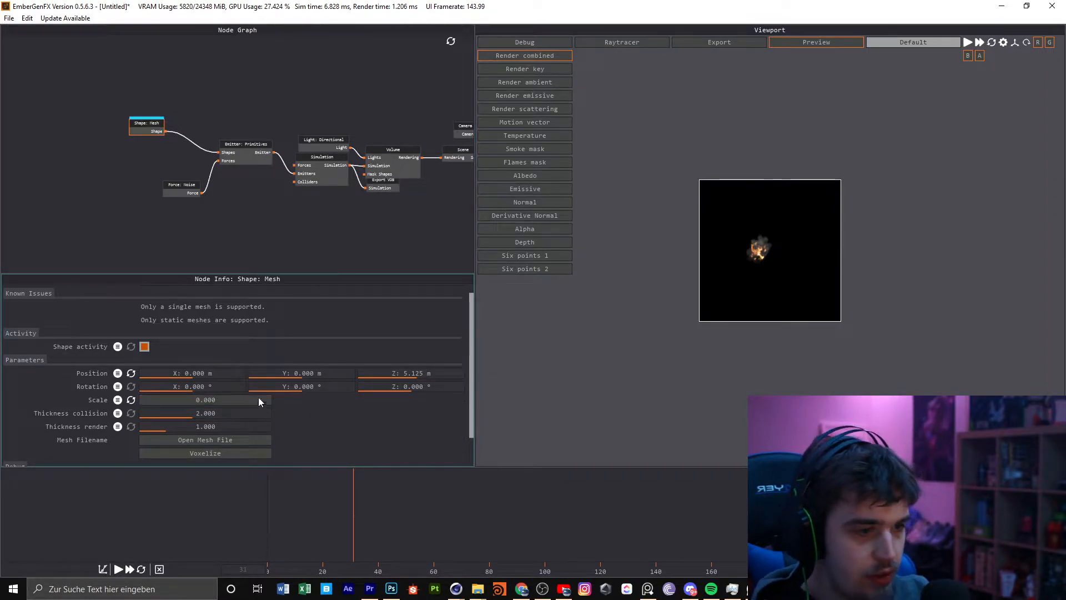
{"action": "double_click", "coordinate": [237, 399]}
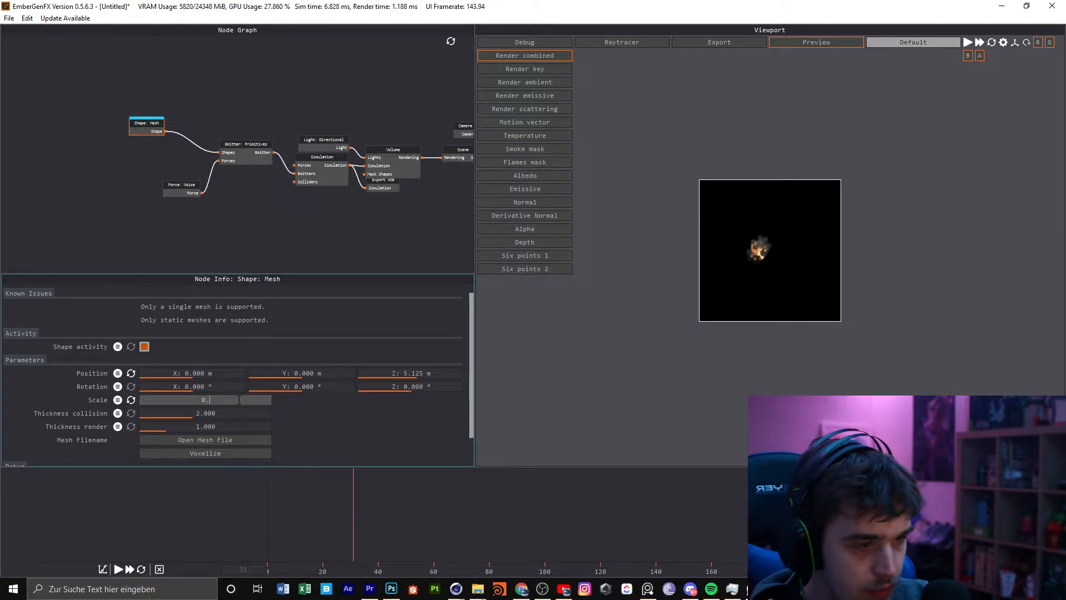
{"action": "type", "text": "0.25"}
{"action": "key", "text": "Return"}
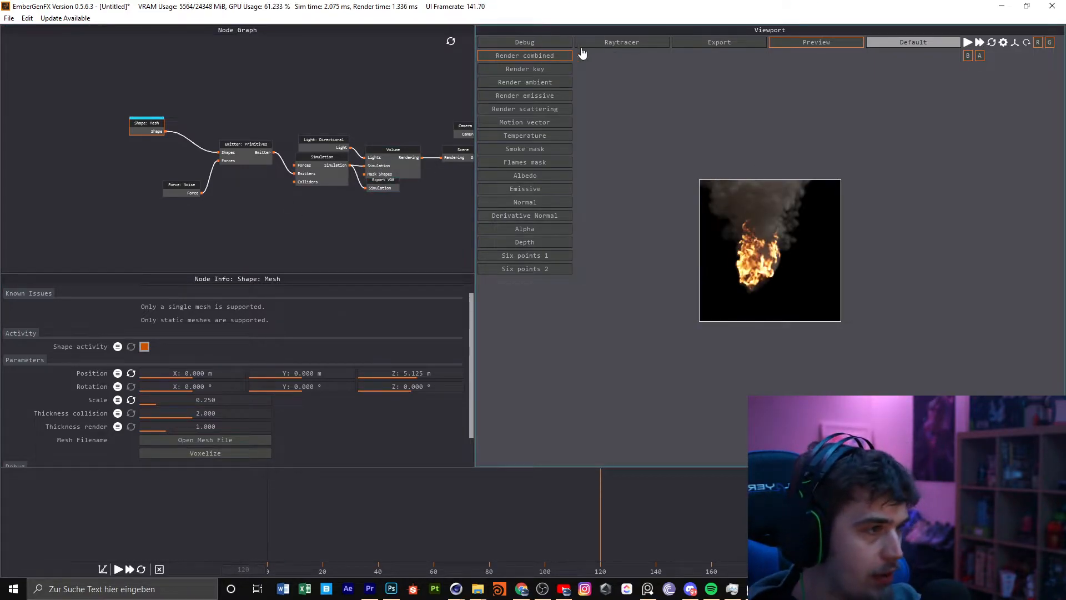
Return to the raytraced view and replay the rescaled skull fire from the start, examining it from the front
{"action": "left_click", "coordinate": [632, 44]}
{"action": "left_click_drag", "start_coordinate": [758, 222], "coordinate": [731, 242]}
{"action": "scroll", "coordinate": [682, 275], "scroll_direction": "down", "scroll_amount": 2}
{"action": "left_click_drag", "start_coordinate": [682, 274], "coordinate": [718, 258]}
{"action": "scroll", "coordinate": [767, 240], "scroll_direction": "down", "scroll_amount": 2}
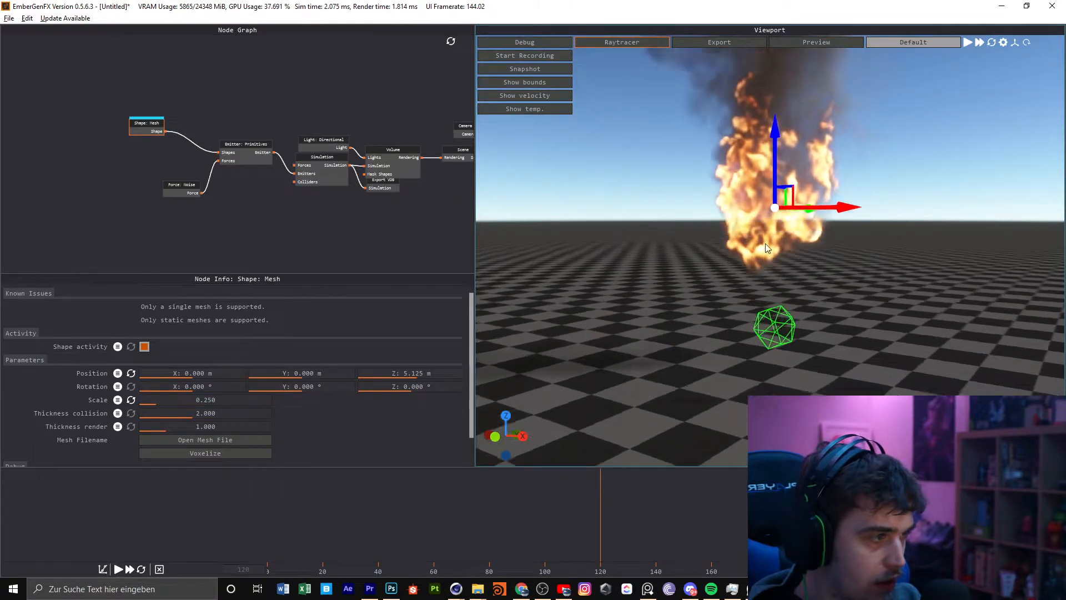
{"action": "middle_click_drag", "start_coordinate": [767, 240], "coordinate": [737, 291]}
{"action": "mouse_move", "coordinate": [736, 311]}
{"action": "left_mouse_down"}
{"action": "mouse_move", "coordinate": [752, 293]}
{"action": "mouse_move", "coordinate": [811, 312]}
{"action": "mouse_move", "coordinate": [737, 312]}
{"action": "left_mouse_up"}
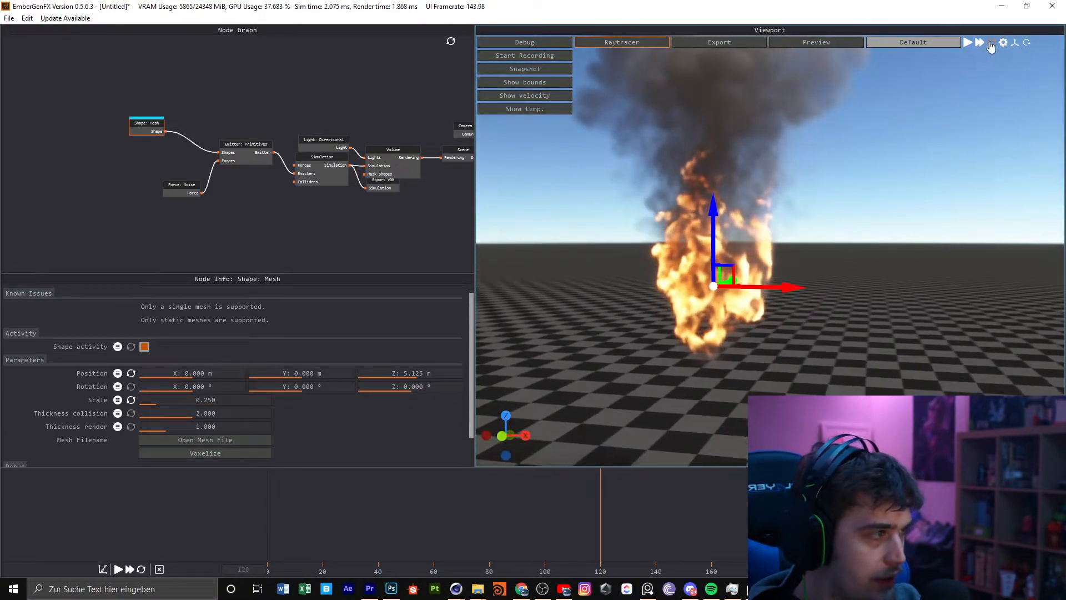
{"action": "left_click", "coordinate": [992, 44]}
{"action": "left_click", "coordinate": [968, 44]}
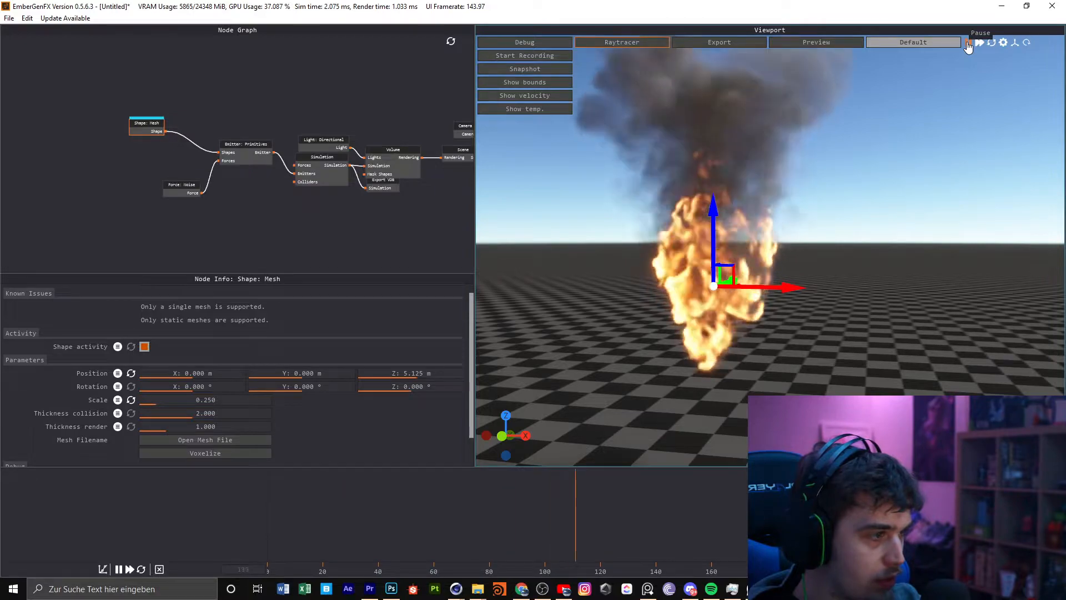
{"action": "left_click", "coordinate": [968, 44]}
Lower the mesh shape to a Z position of about 4.3 m and replay the simulation from the start
{"action": "left_click_drag", "start_coordinate": [715, 226], "coordinate": [717, 248]}
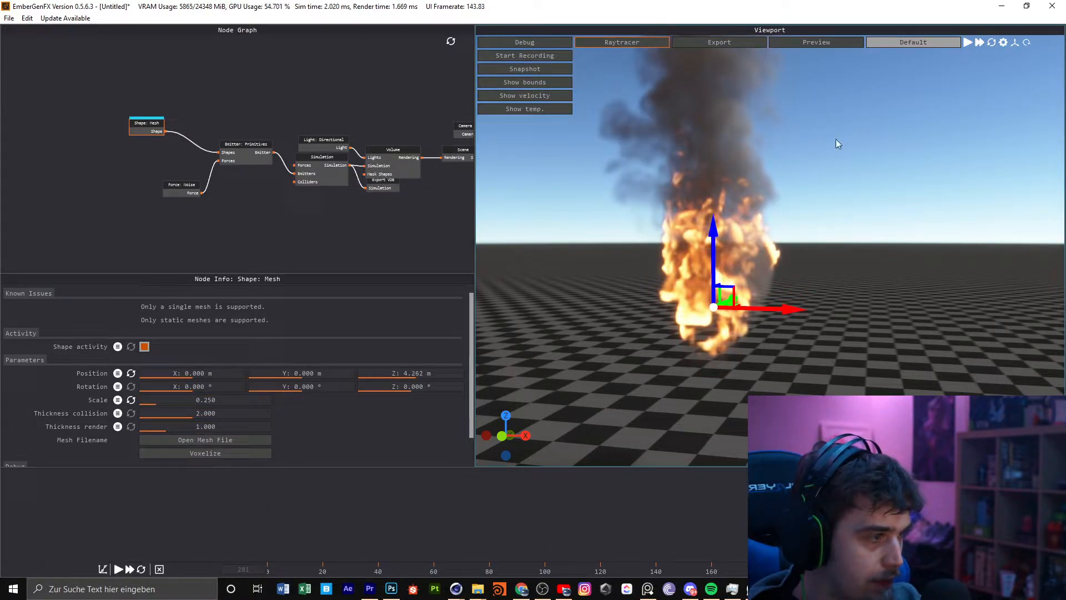
{"action": "left_click", "coordinate": [991, 44]}
{"action": "left_click", "coordinate": [968, 43]}
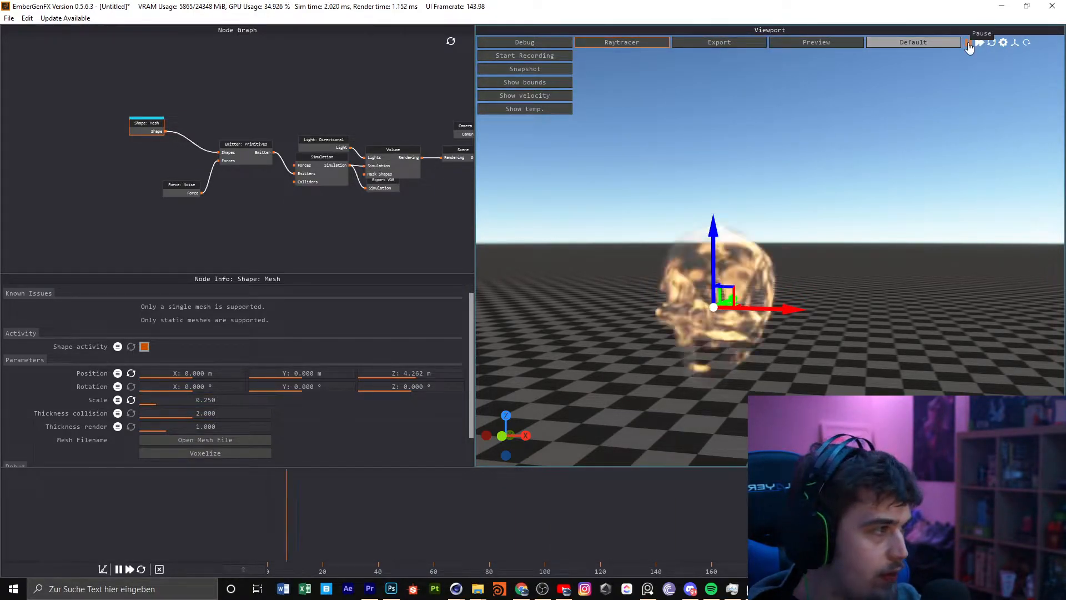
Pause the simulation and examine the skull fire and its smoke plume up close, from farther away and from a low angle
{"action": "left_click", "coordinate": [968, 44]}
{"action": "left_click_drag", "start_coordinate": [808, 191], "coordinate": [758, 207]}
{"action": "scroll", "coordinate": [758, 208], "scroll_direction": "up", "scroll_amount": 2}
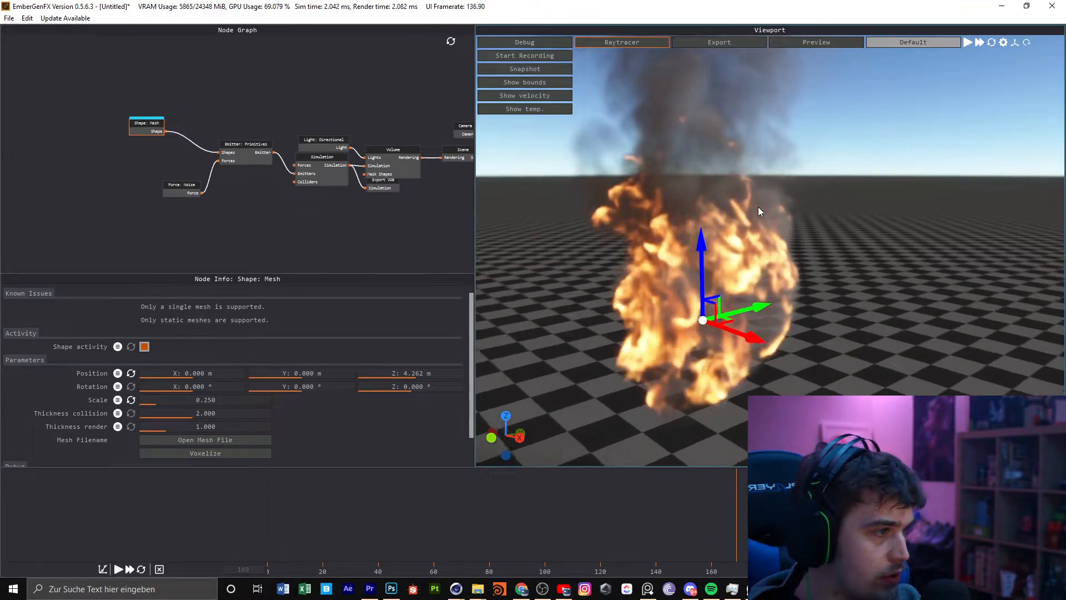
{"action": "scroll", "coordinate": [758, 208], "scroll_direction": "down", "scroll_amount": 6}
{"action": "middle_click_drag", "start_coordinate": [762, 154], "coordinate": [760, 263]}
{"action": "left_click_drag", "start_coordinate": [759, 263], "coordinate": [741, 231]}
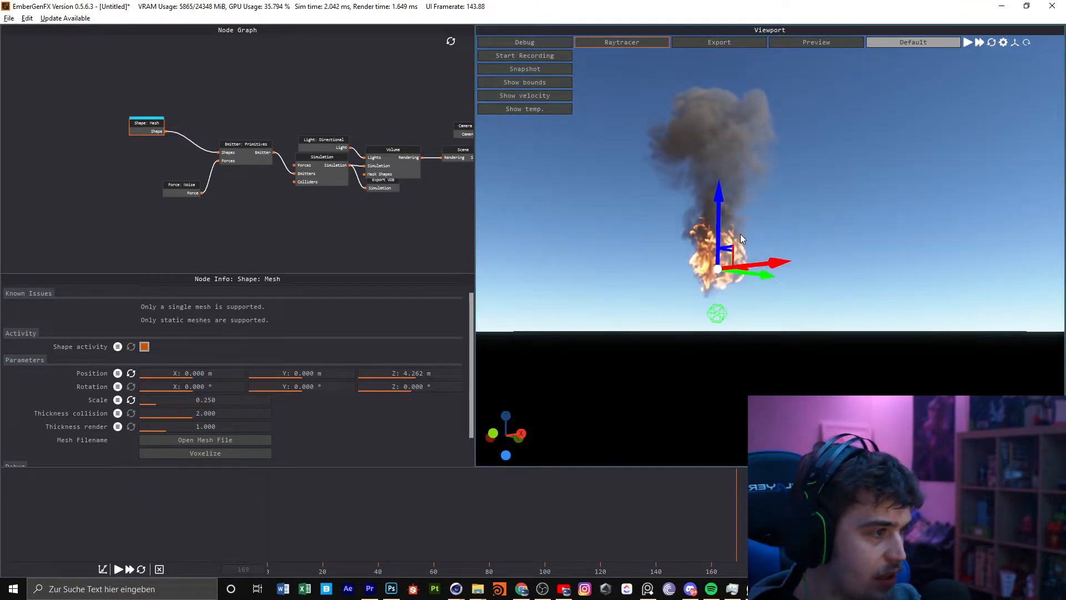
{"action": "middle_click_drag", "start_coordinate": [741, 231], "coordinate": [740, 277]}
{"action": "left_click_drag", "start_coordinate": [726, 297], "coordinate": [724, 299]}
Open the Simulation node's settings and enlarge the parameter area to review its size, particle physics and advection options
{"action": "left_click", "coordinate": [245, 149]}
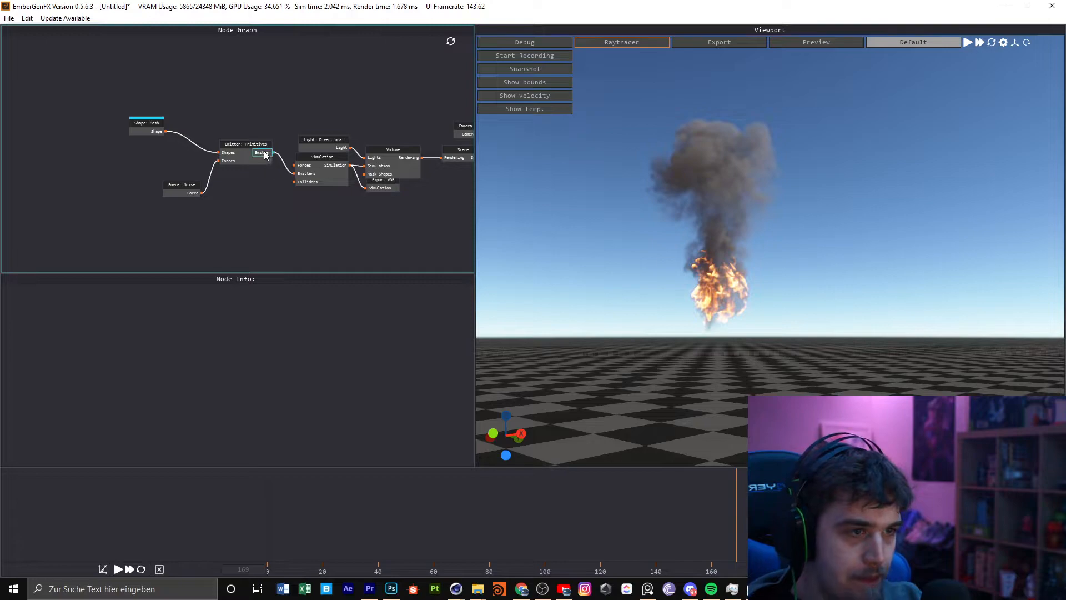
{"action": "left_click", "coordinate": [322, 177]}
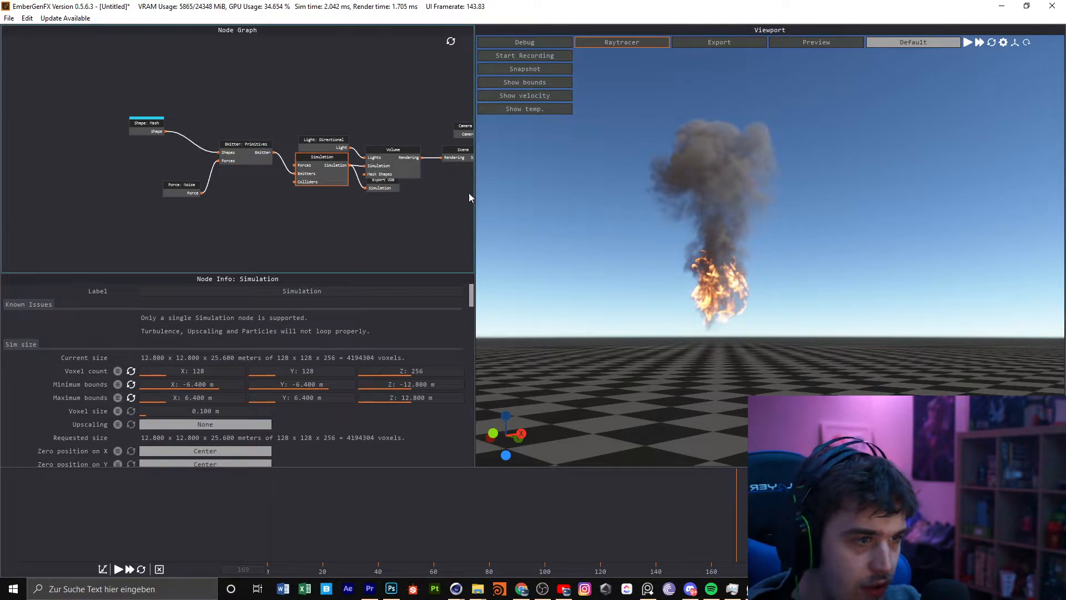
{"action": "scroll", "coordinate": [214, 372], "scroll_direction": "down", "scroll_amount": 5}
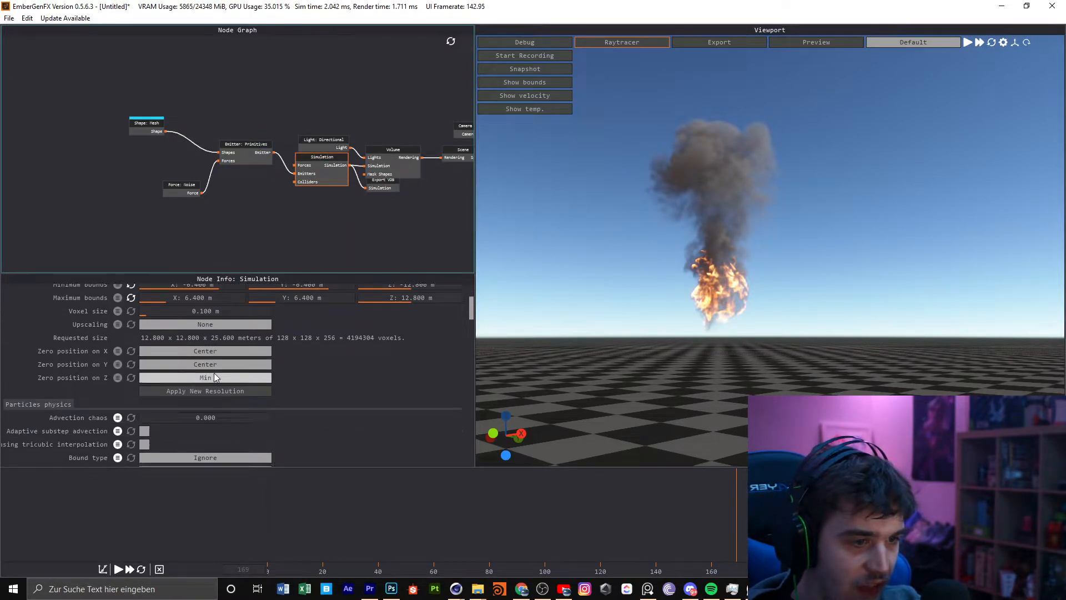
{"action": "scroll", "coordinate": [212, 375], "scroll_direction": "down", "scroll_amount": 1}
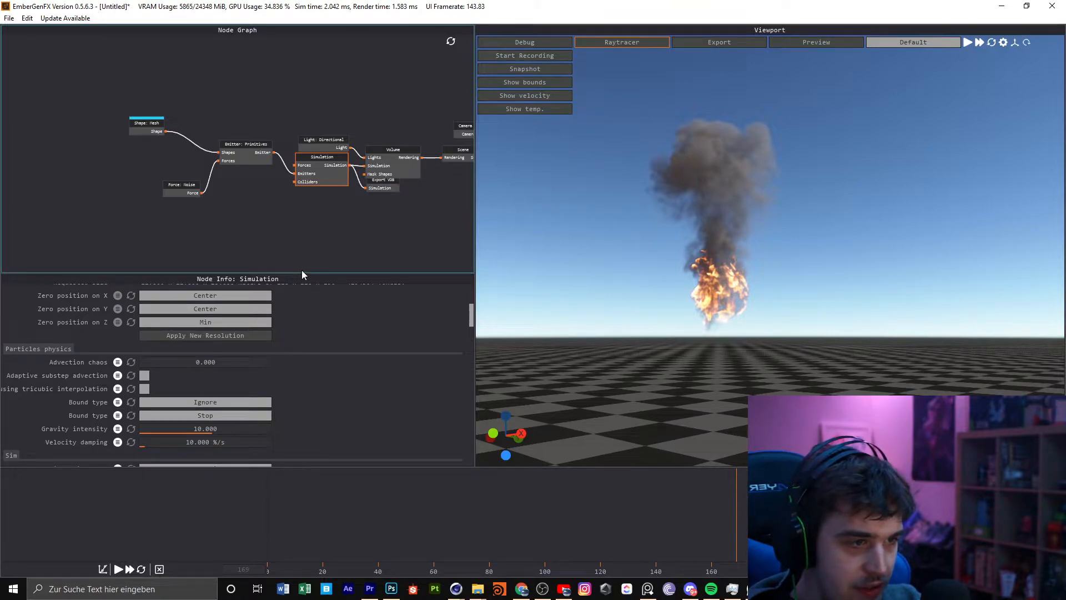
{"action": "left_click_drag", "start_coordinate": [303, 274], "coordinate": [303, 183]}
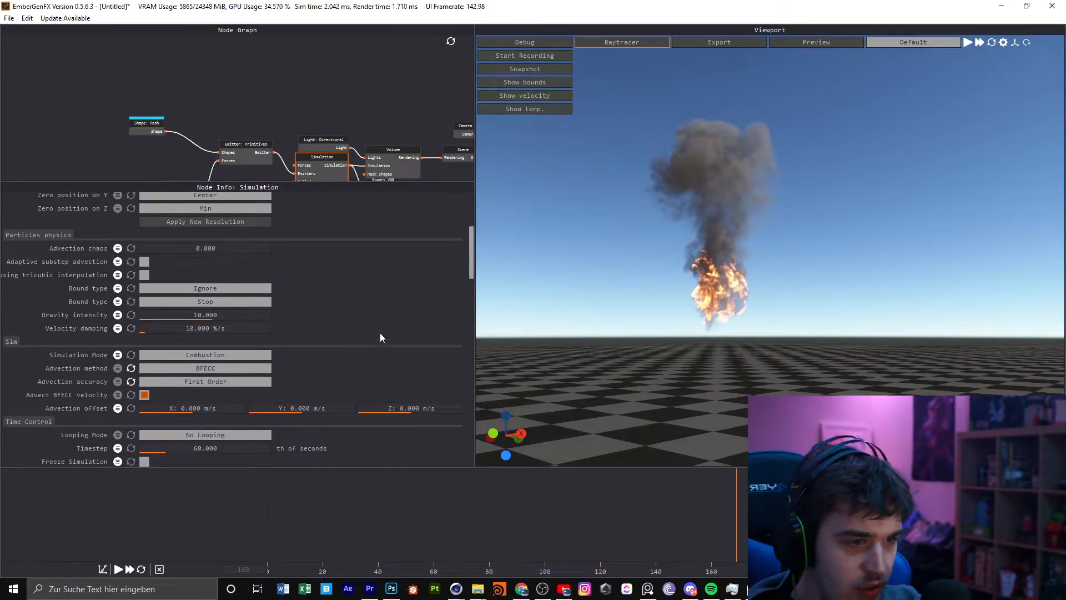
Replay the simulation from the start and view the burning skull from a slightly raised angle
{"action": "left_click", "coordinate": [990, 43]}
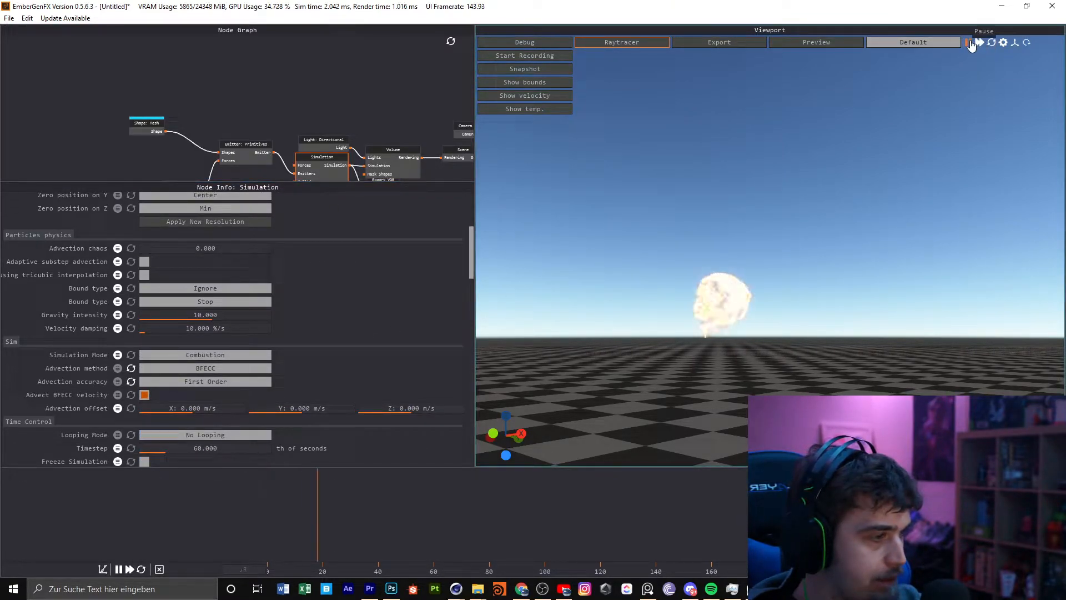
{"action": "left_click_drag", "start_coordinate": [694, 388], "coordinate": [719, 374]}
{"action": "left_click", "coordinate": [900, 43]}
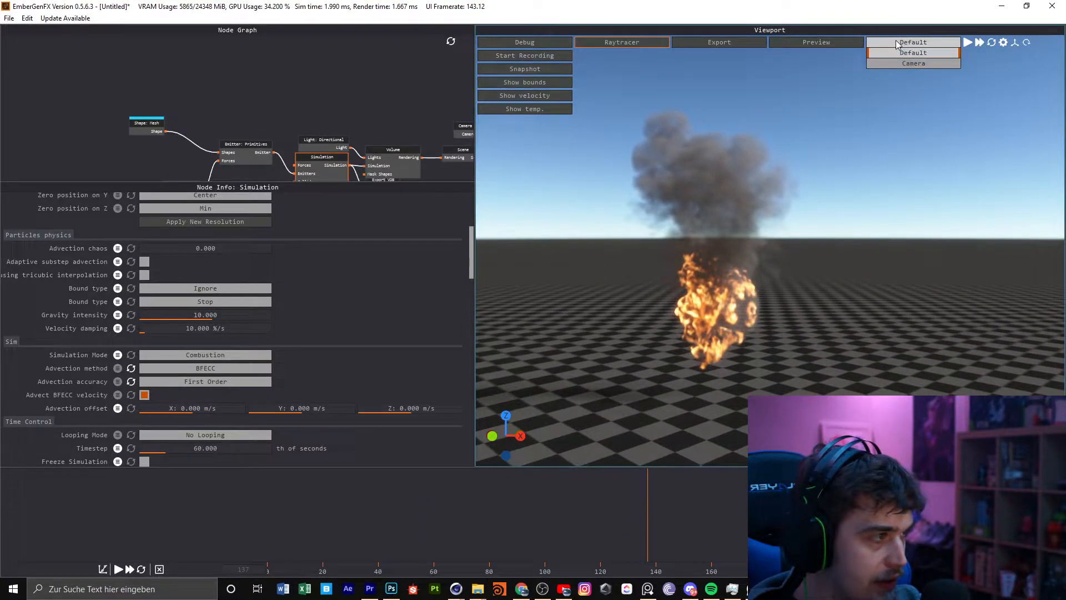
Show the fire in the rendered preview, check its framing at different zoom levels and replay it from the start
{"action": "left_click", "coordinate": [816, 42]}
{"action": "scroll", "coordinate": [768, 268], "scroll_direction": "up", "scroll_amount": 5}
{"action": "mouse_move", "coordinate": [757, 266]}
{"action": "middle_mouse_down"}
{"action": "mouse_move", "coordinate": [782, 239]}
{"action": "mouse_move", "coordinate": [764, 252]}
{"action": "middle_mouse_up"}
{"action": "scroll", "coordinate": [782, 239], "scroll_direction": "up", "scroll_amount": 5}
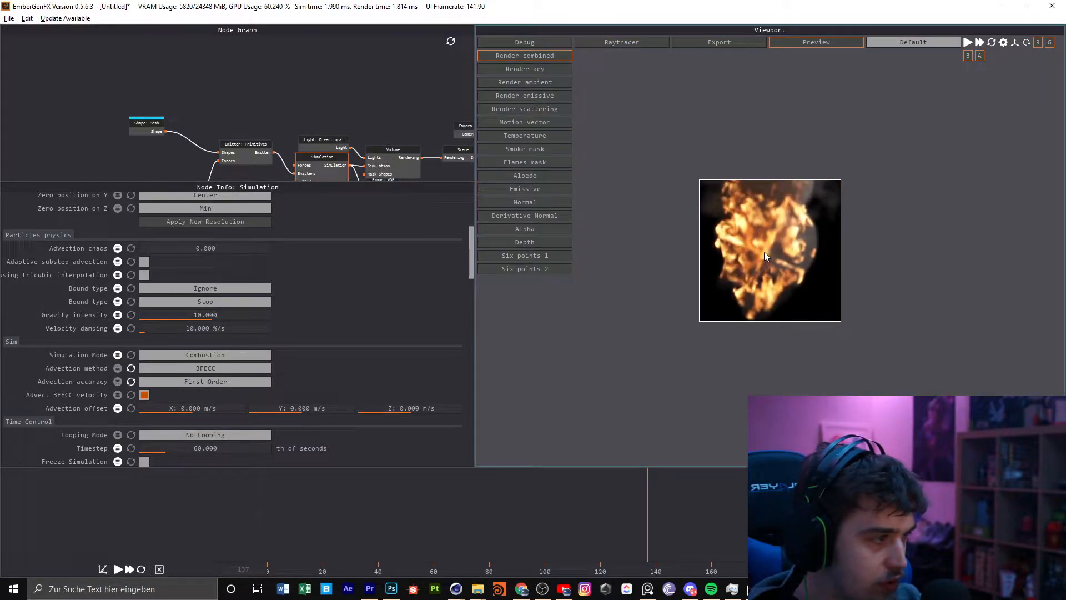
{"action": "scroll", "coordinate": [774, 243], "scroll_direction": "down", "scroll_amount": 5}
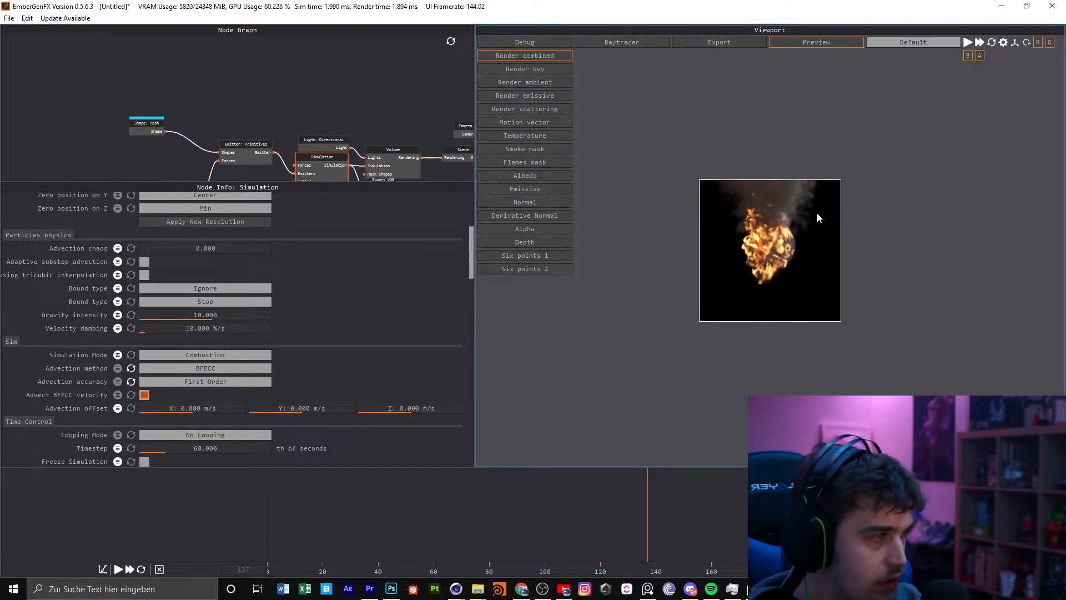
{"action": "left_click", "coordinate": [990, 44]}
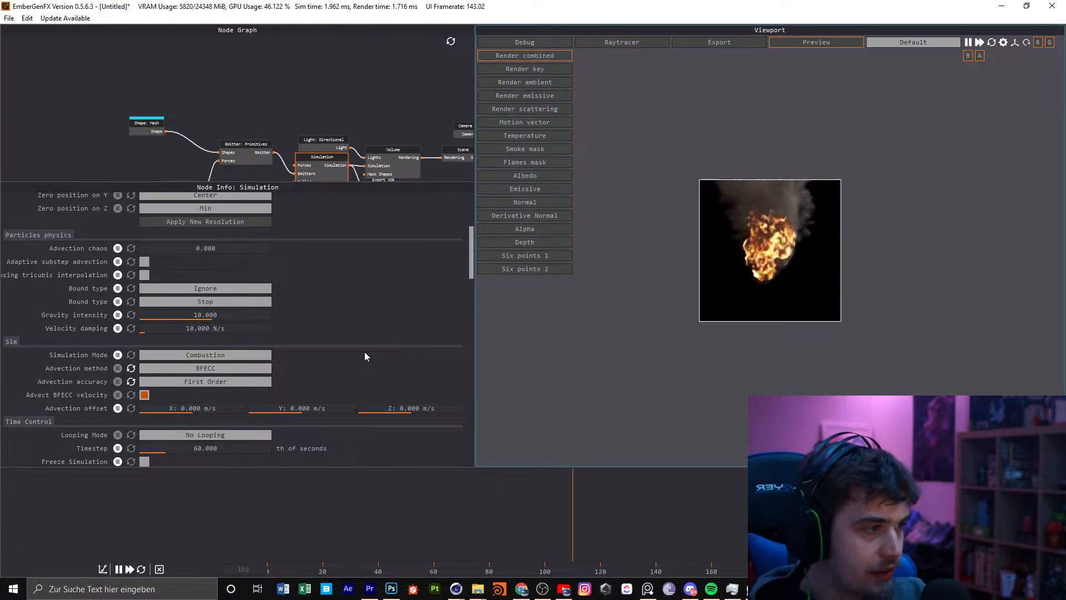
Set the primitives emitter's burst duration to 1.375 s and its fuel rate to 37.5 %/s
{"action": "middle_click_drag", "start_coordinate": [295, 128], "coordinate": [276, 110]}
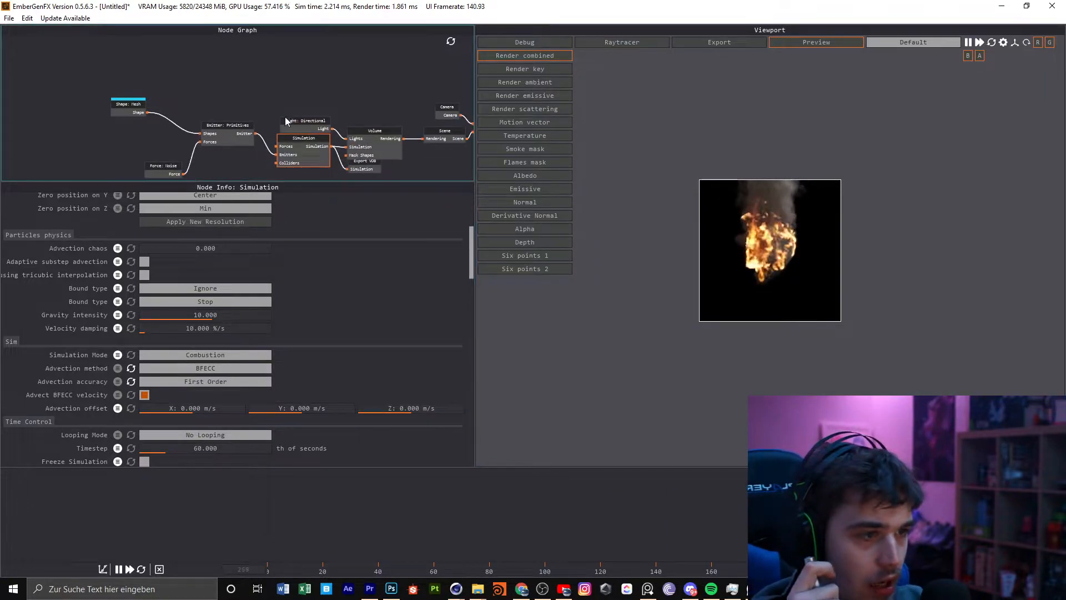
{"action": "left_click", "coordinate": [234, 125]}
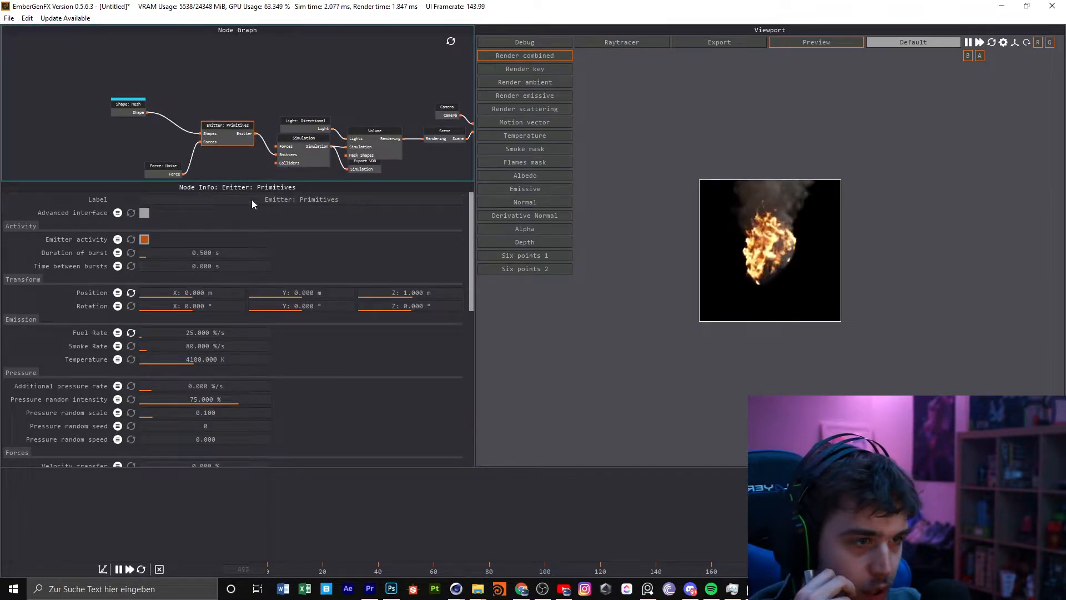
{"action": "mouse_move", "coordinate": [253, 181]}
{"action": "left_mouse_down"}
{"action": "mouse_move", "coordinate": [257, 165]}
{"action": "mouse_move", "coordinate": [256, 187]}
{"action": "left_mouse_up"}
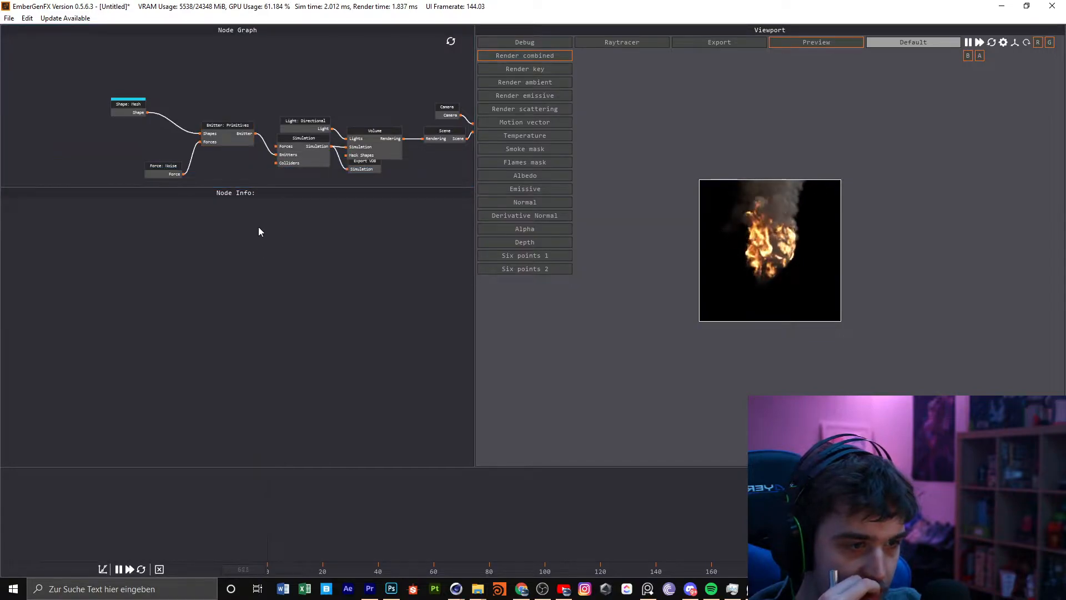
{"action": "left_click", "coordinate": [242, 138]}
{"action": "left_click_drag", "start_coordinate": [210, 257], "coordinate": [246, 258]}
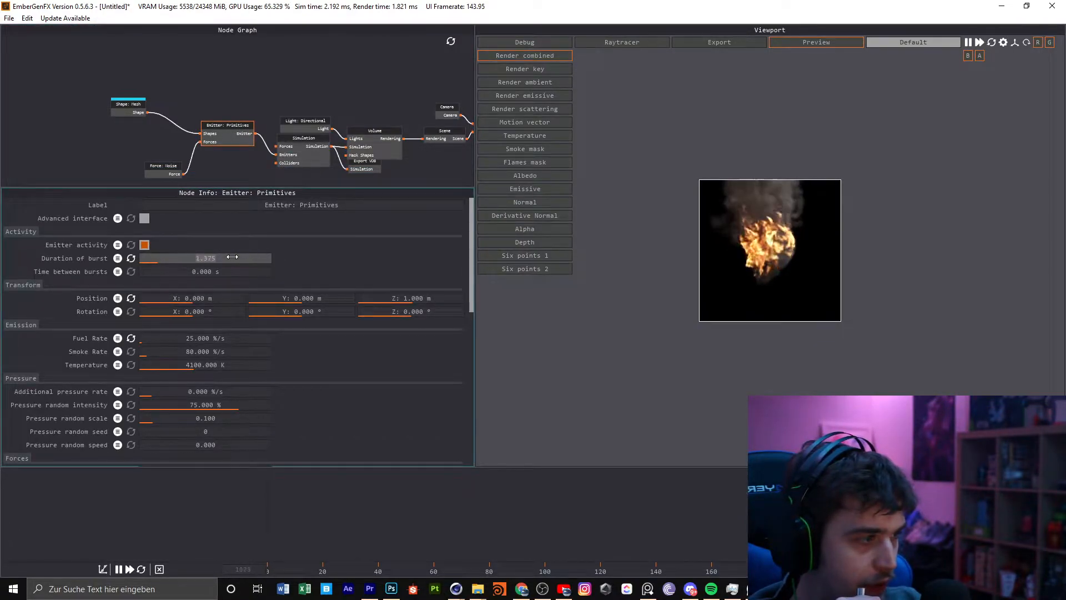
{"action": "mouse_move", "coordinate": [209, 335]}
{"action": "left_mouse_down"}
{"action": "mouse_move", "coordinate": [200, 335]}
{"action": "mouse_move", "coordinate": [214, 336]}
{"action": "left_mouse_up"}
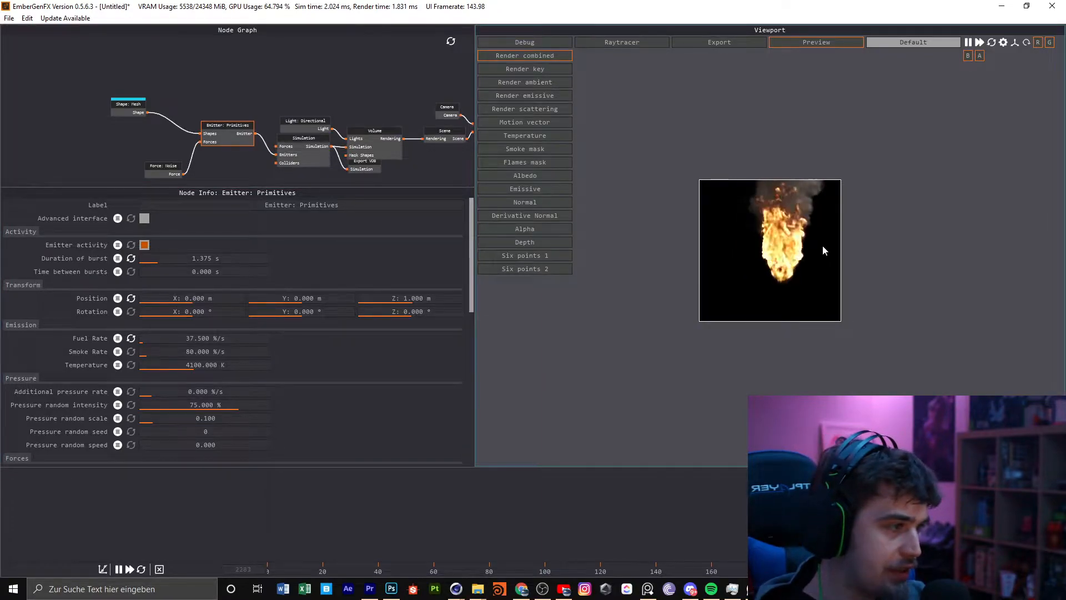
Set the emitter's pressure random intensity to 41.667 % and pressure random scale to 0, and replay the simulation from the start
{"action": "left_click_drag", "start_coordinate": [249, 404], "coordinate": [194, 406]}
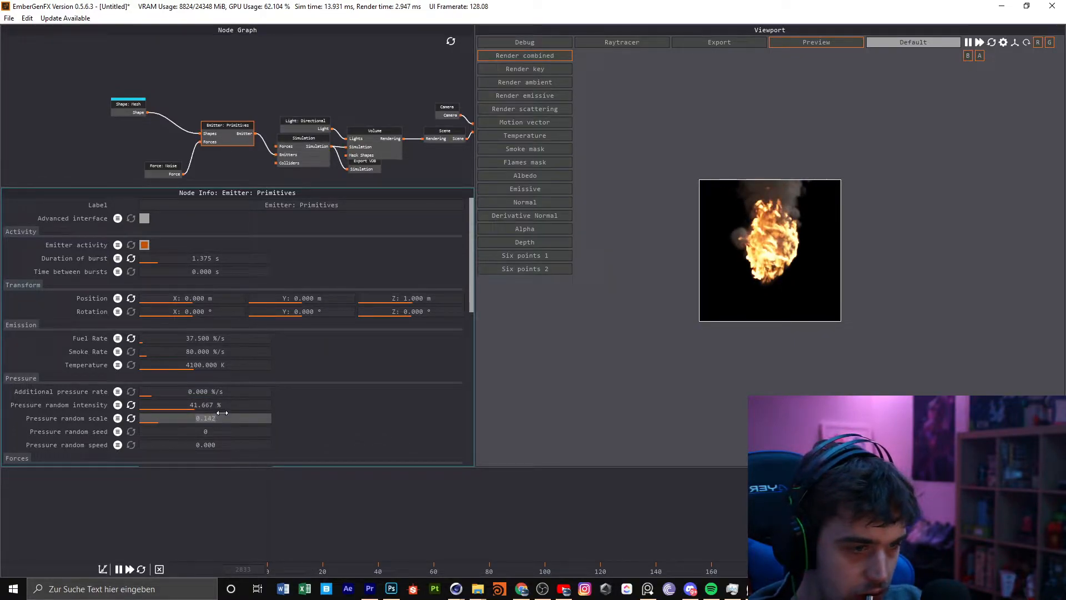
{"action": "type", "text": "0"}
{"action": "key", "text": "Return"}
{"action": "scroll", "coordinate": [344, 394], "scroll_direction": "down", "scroll_amount": 2}
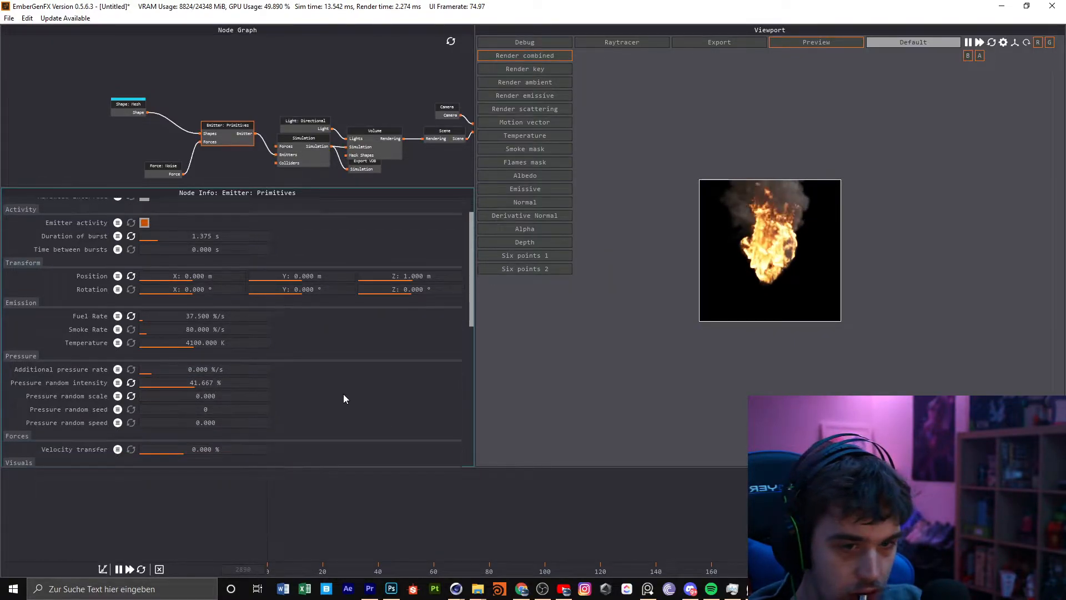
{"action": "scroll", "coordinate": [234, 371], "scroll_direction": "down", "scroll_amount": 2}
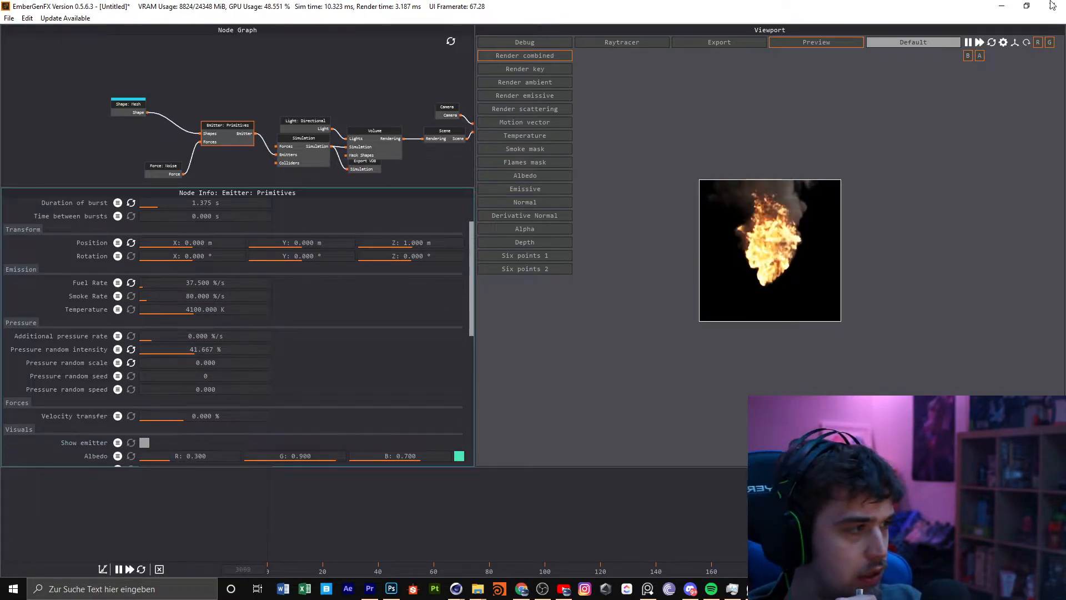
{"action": "left_click", "coordinate": [992, 44]}
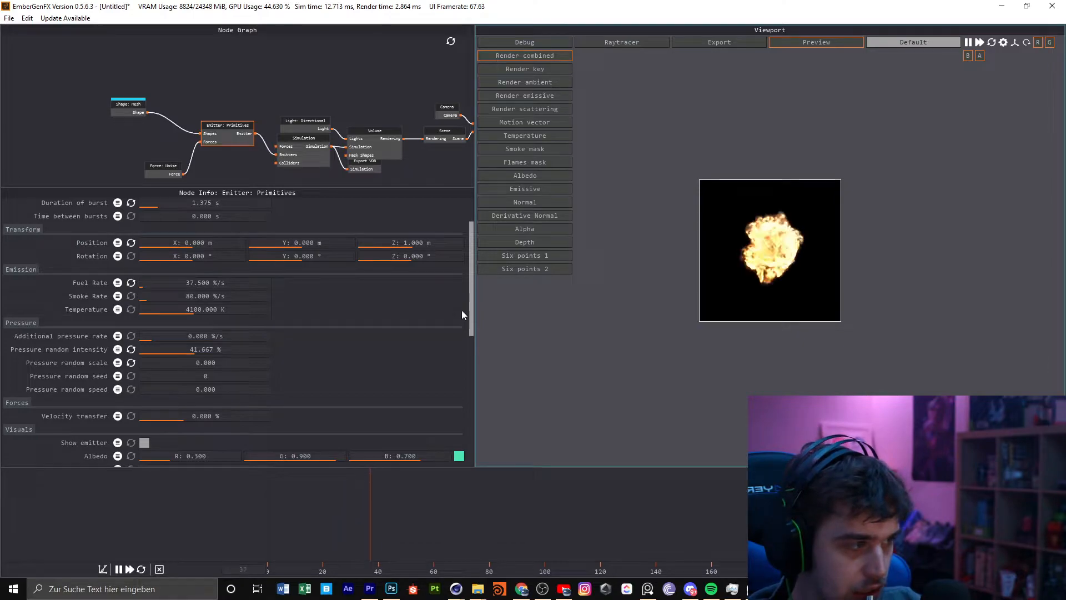
Set the emitter's pressure random intensity to 38.75 % and its additional pressure rate to -73.333 %/s
{"action": "scroll", "coordinate": [369, 342], "scroll_direction": "down", "scroll_amount": 2}
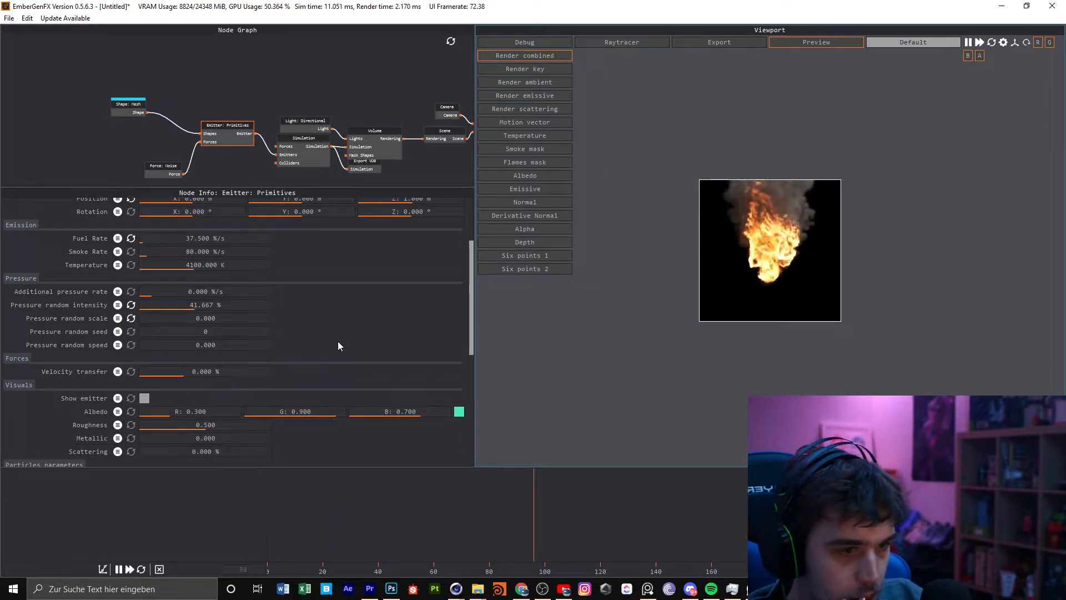
{"action": "scroll", "coordinate": [310, 345], "scroll_direction": "down", "scroll_amount": 2}
{"action": "scroll", "coordinate": [310, 346], "scroll_direction": "up", "scroll_amount": 3}
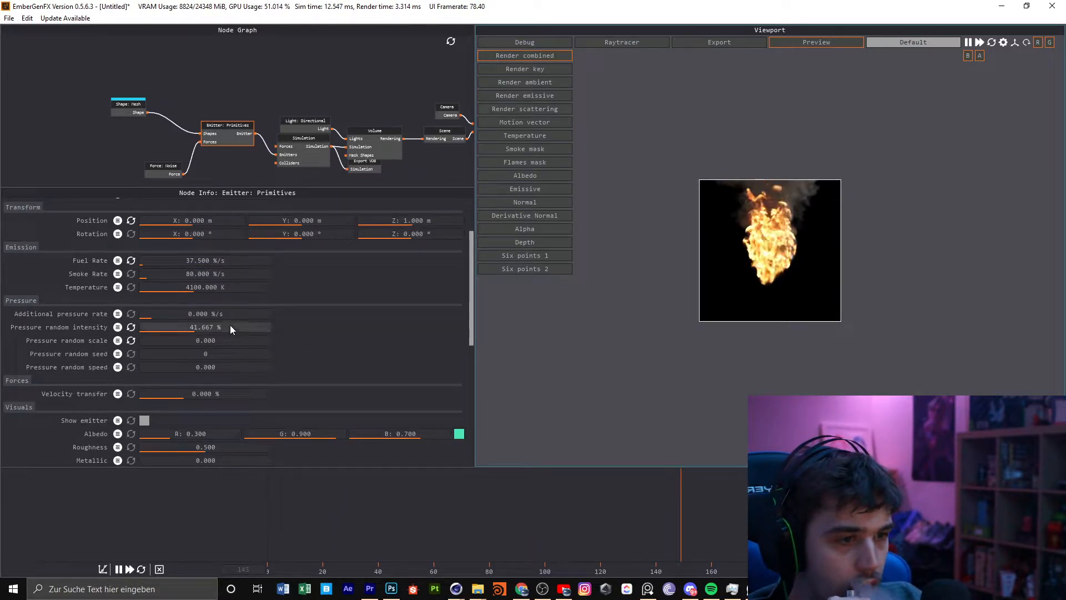
{"action": "mouse_move", "coordinate": [230, 325]}
{"action": "left_mouse_down"}
{"action": "mouse_move", "coordinate": [213, 326]}
{"action": "mouse_move", "coordinate": [217, 311]}
{"action": "left_mouse_up"}
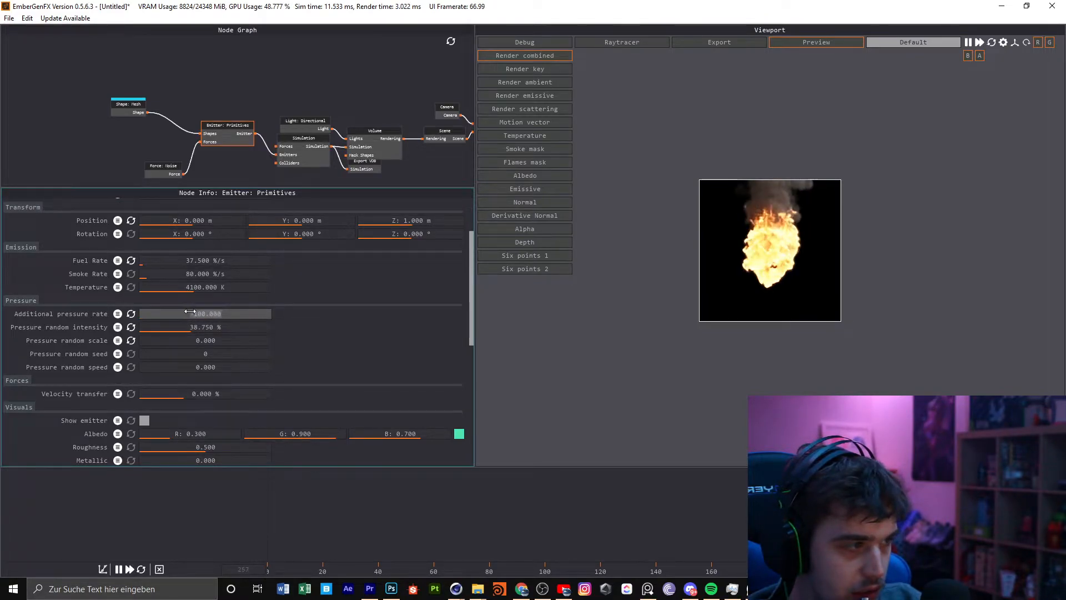
{"action": "left_click_drag", "start_coordinate": [194, 312], "coordinate": [193, 311]}
Set the emitter's roughness to 0.438, particle emission rate to about 770833 per second and burst size to about 979167
{"action": "scroll", "coordinate": [275, 316], "scroll_direction": "down", "scroll_amount": 5}
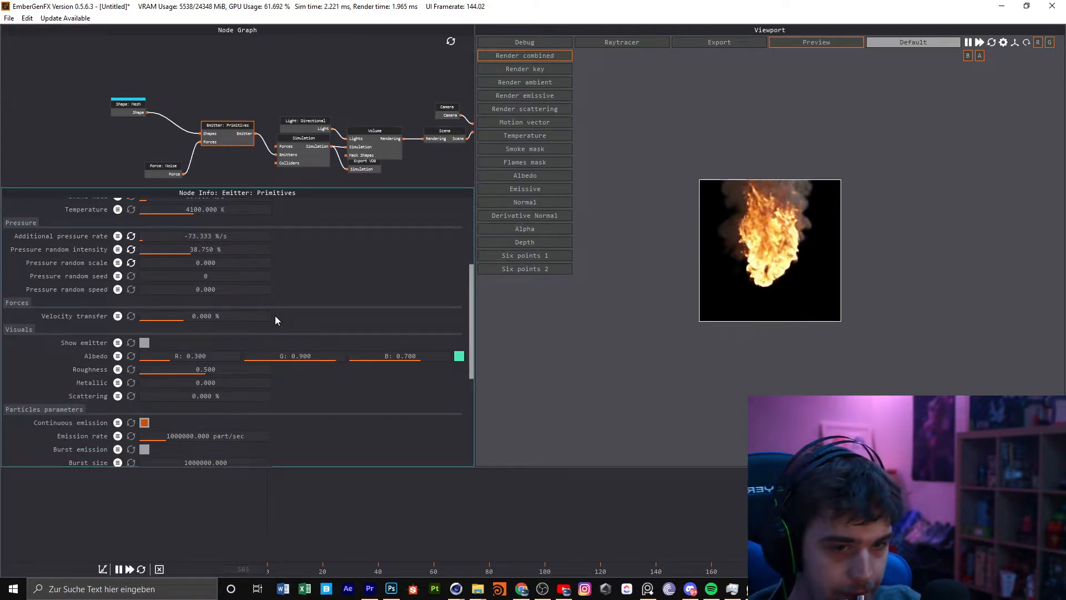
{"action": "left_click_drag", "start_coordinate": [218, 369], "coordinate": [251, 334]}
{"action": "scroll", "coordinate": [335, 374], "scroll_direction": "down", "scroll_amount": 5}
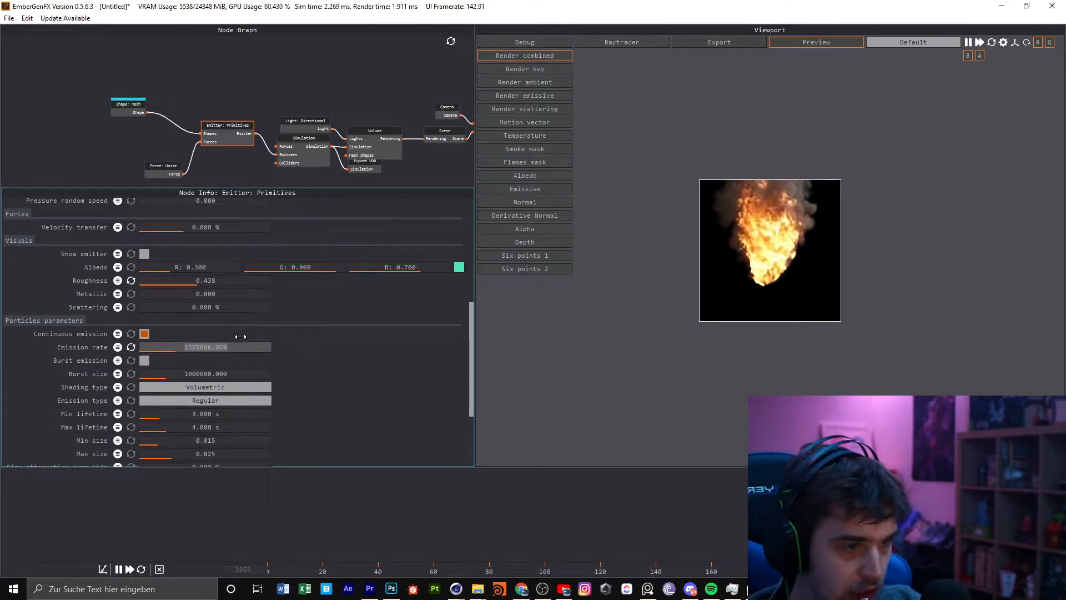
{"action": "mouse_move", "coordinate": [202, 371]}
{"action": "left_mouse_down"}
{"action": "mouse_move", "coordinate": [226, 363]}
{"action": "mouse_move", "coordinate": [232, 383]}
{"action": "mouse_move", "coordinate": [248, 381]}
{"action": "mouse_move", "coordinate": [226, 383]}
{"action": "mouse_move", "coordinate": [239, 393]}
{"action": "mouse_move", "coordinate": [241, 385]}
{"action": "mouse_move", "coordinate": [215, 386]}
{"action": "left_mouse_up"}
Set the emitter's particle lifetime range to 2–4.833 s, size range to 0.008–0.033 and tightness to 96.667 %
{"action": "scroll", "coordinate": [344, 356], "scroll_direction": "down", "scroll_amount": 2}
{"action": "scroll", "coordinate": [235, 392], "scroll_direction": "down", "scroll_amount": 2}
{"action": "left_click_drag", "start_coordinate": [215, 398], "coordinate": [157, 384]}
{"action": "scroll", "coordinate": [224, 397], "scroll_direction": "down", "scroll_amount": 3}
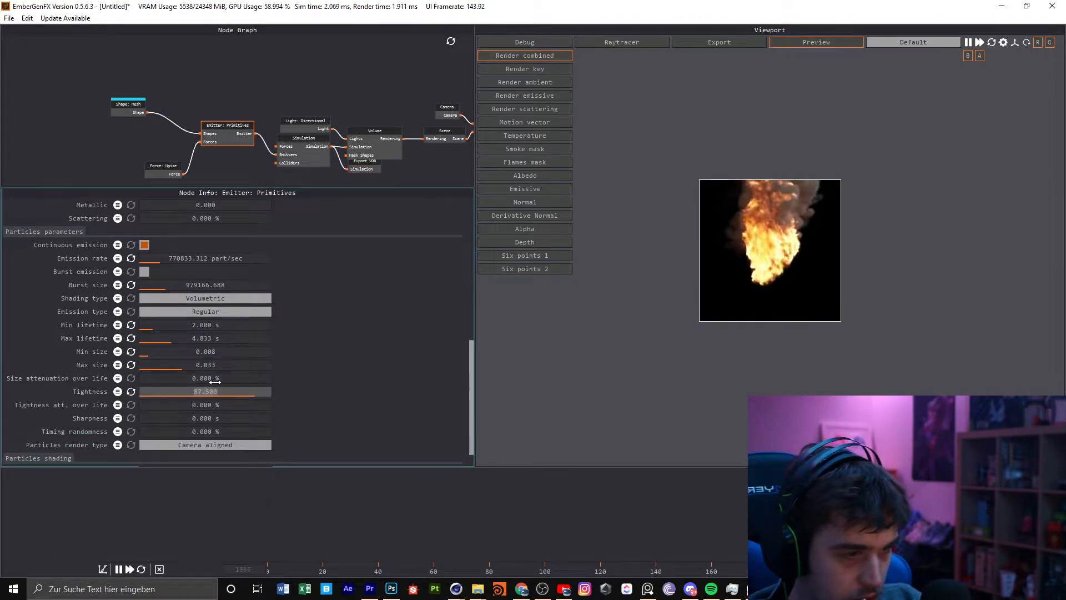
{"action": "left_click_drag", "start_coordinate": [227, 383], "coordinate": [227, 384]}
{"action": "scroll", "coordinate": [318, 372], "scroll_direction": "down", "scroll_amount": 3}
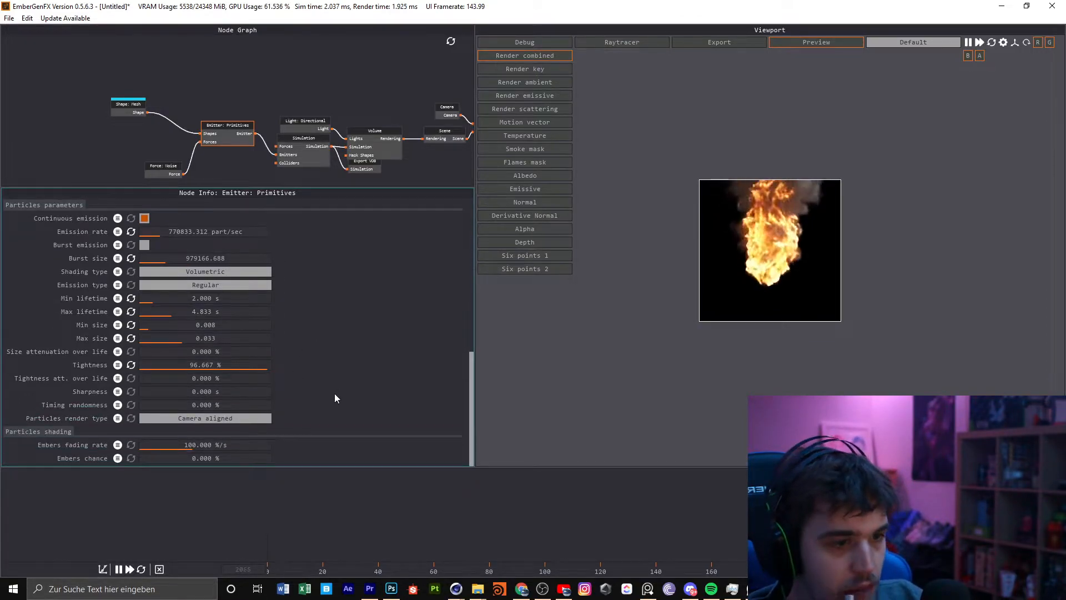
Set the emitter's burst duration to 0.833 s with 0 s between bursts, keeping emitter activity on
{"action": "scroll", "coordinate": [337, 391], "scroll_direction": "up", "scroll_amount": 15}
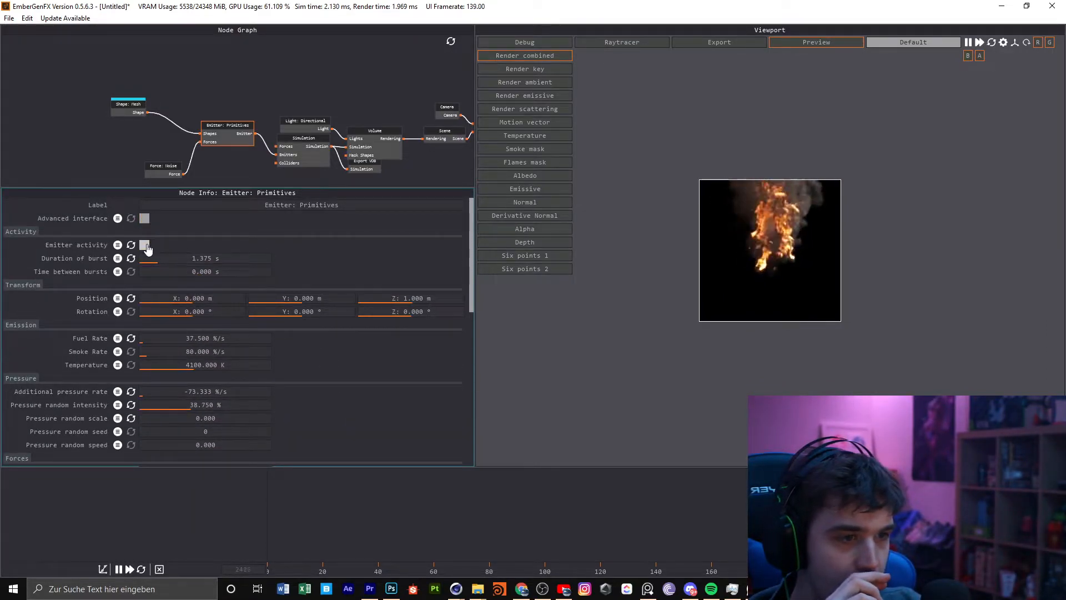
{"action": "left_click_drag", "start_coordinate": [197, 258], "coordinate": [209, 258]}
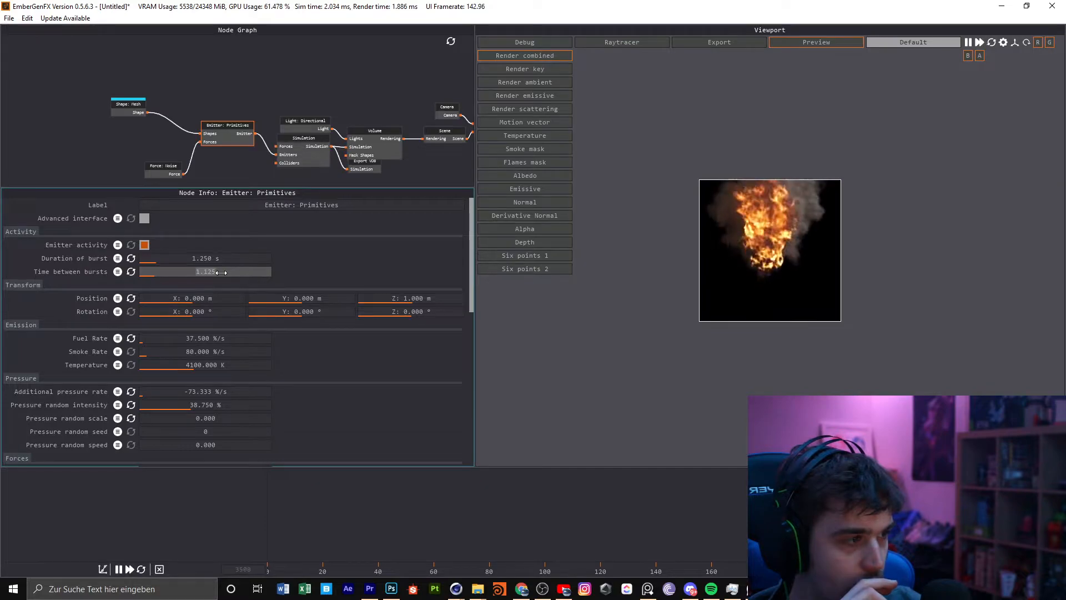
{"action": "mouse_move", "coordinate": [209, 273]}
{"action": "left_mouse_down"}
{"action": "mouse_move", "coordinate": [189, 274]}
{"action": "mouse_move", "coordinate": [202, 259]}
{"action": "left_mouse_up"}
Open the Simulation node's size and resolution settings and pause the simulation
{"action": "scroll", "coordinate": [305, 145], "scroll_direction": "up", "scroll_amount": 3}
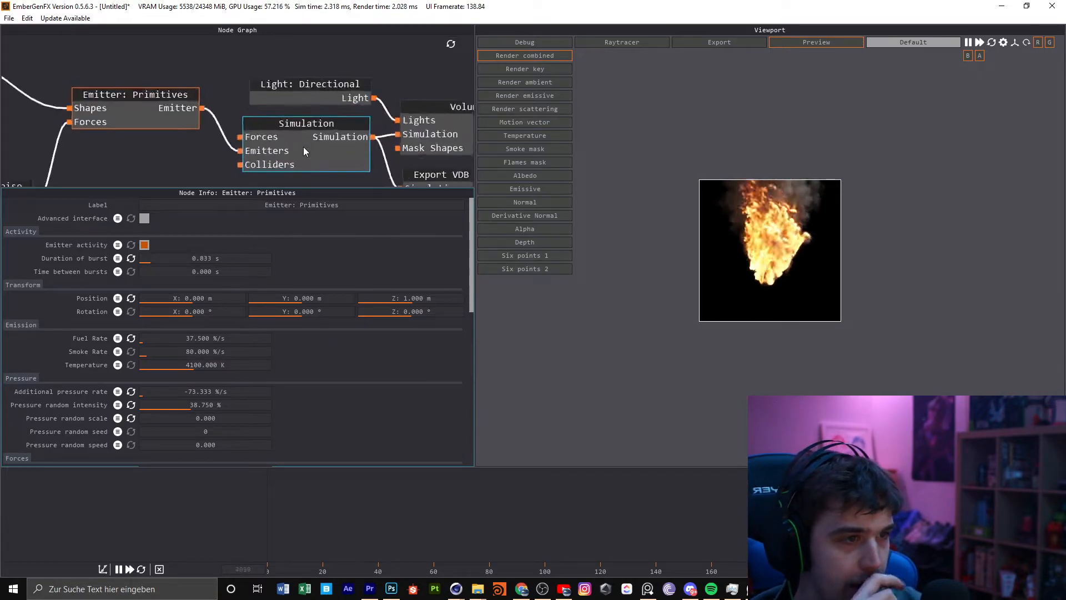
{"action": "scroll", "coordinate": [303, 147], "scroll_direction": "down", "scroll_amount": 3}
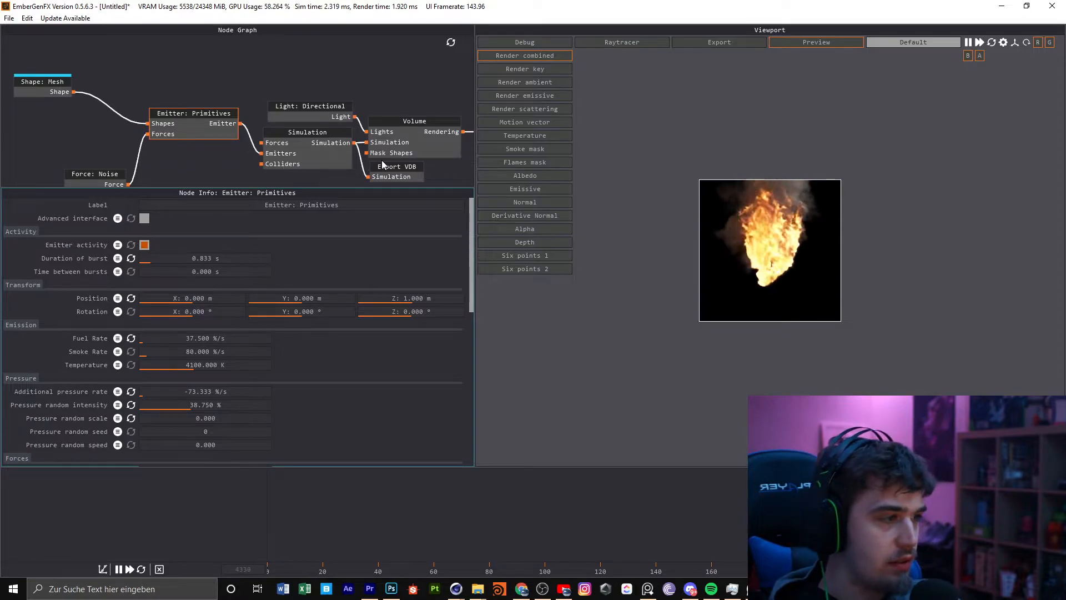
{"action": "left_click", "coordinate": [311, 134]}
{"action": "middle_click_drag", "start_coordinate": [415, 107], "coordinate": [354, 75]}
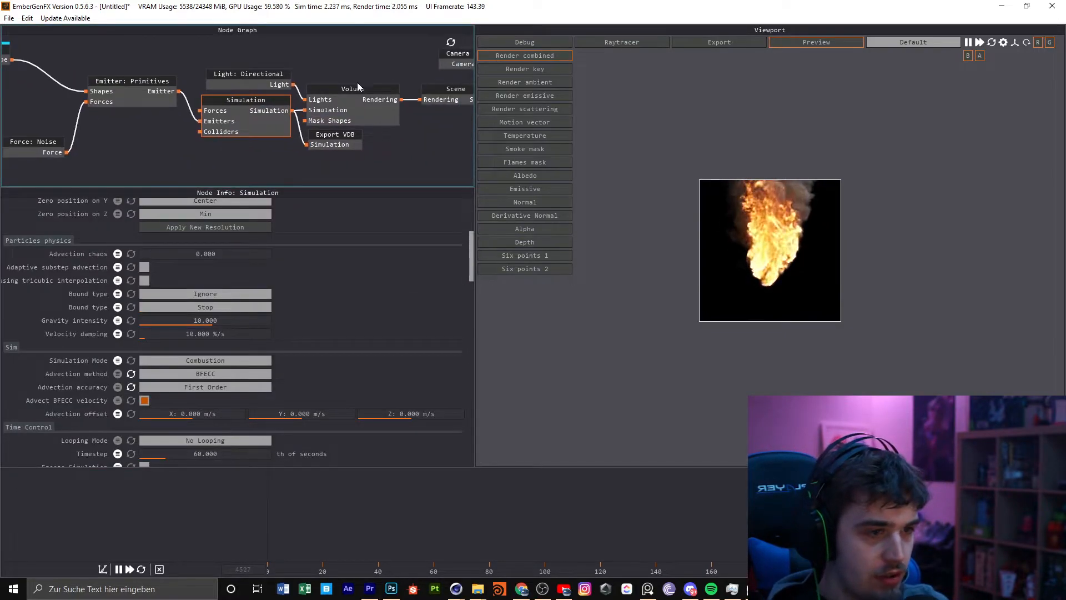
{"action": "scroll", "coordinate": [349, 314], "scroll_direction": "up", "scroll_amount": 5}
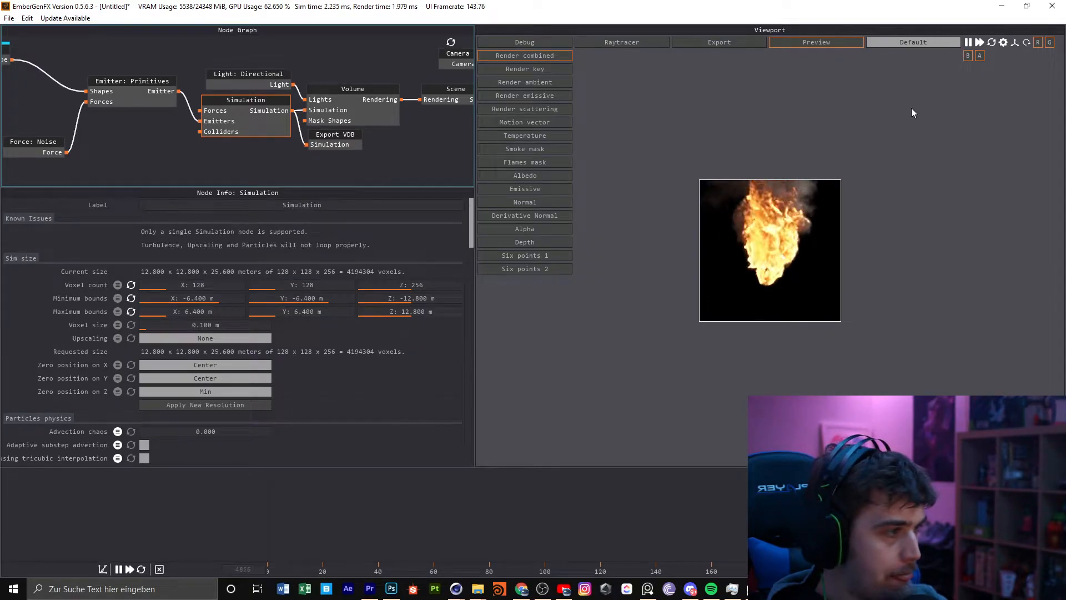
{"action": "left_click", "coordinate": [968, 43]}
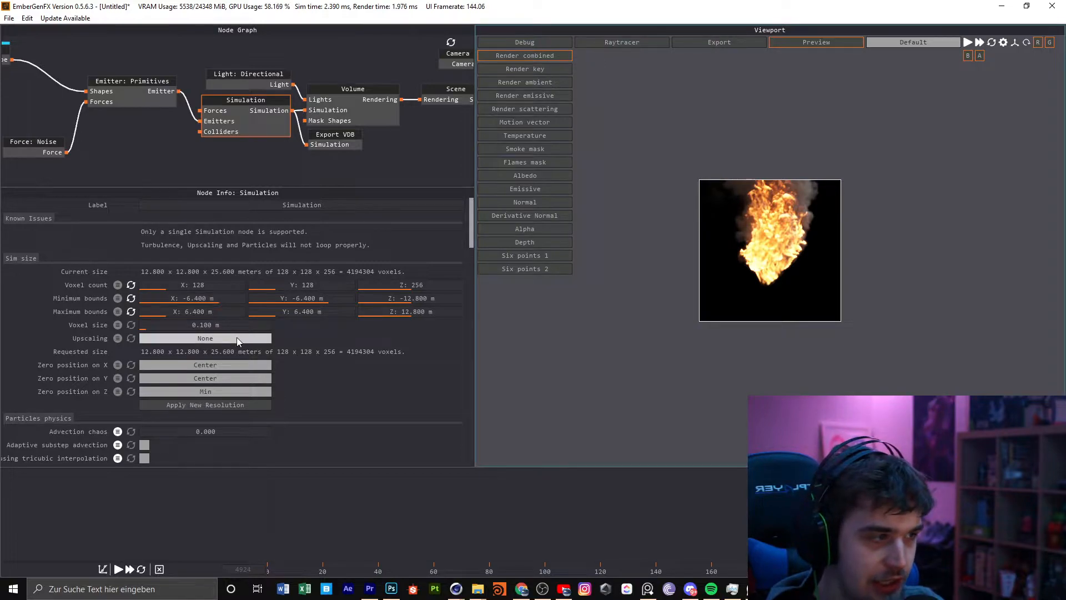
Restart and replay the simulation in the raytraced view, pause it around frame 61 and examine the flames from several angles and distances
{"action": "left_click", "coordinate": [622, 42]}
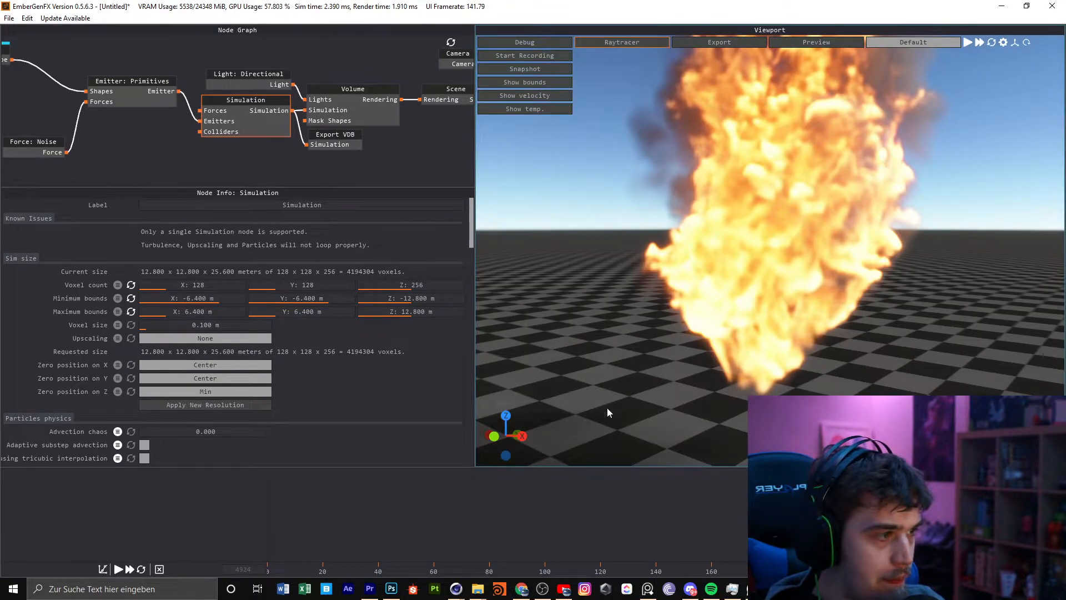
{"action": "left_click", "coordinate": [988, 42]}
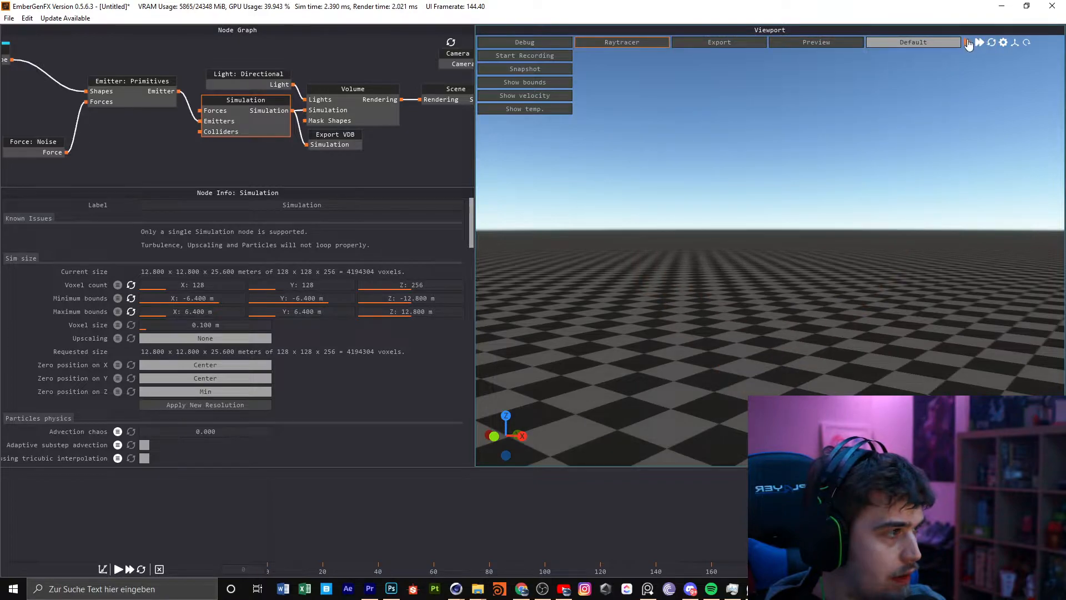
{"action": "scroll", "coordinate": [684, 219], "scroll_direction": "down", "scroll_amount": 5}
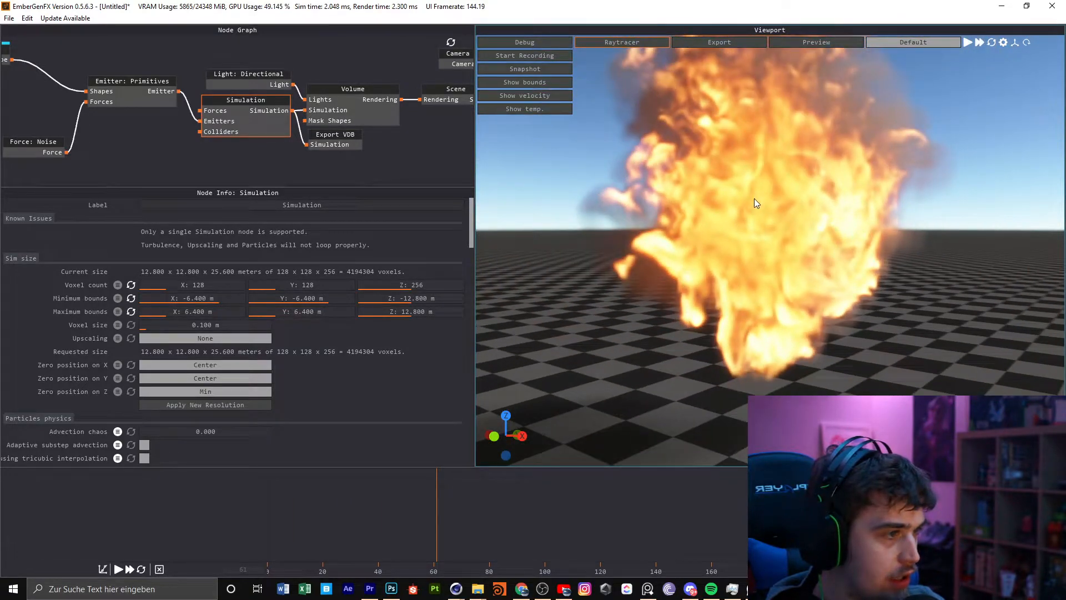
{"action": "left_click_drag", "start_coordinate": [735, 209], "coordinate": [739, 265]}
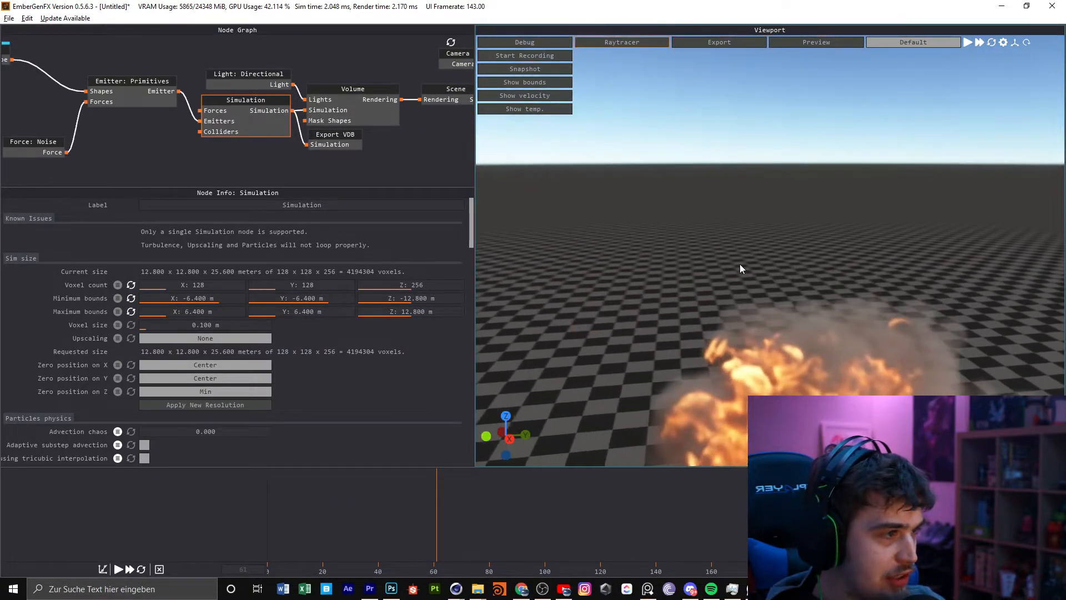
{"action": "middle_click_drag", "start_coordinate": [739, 264], "coordinate": [714, 221]}
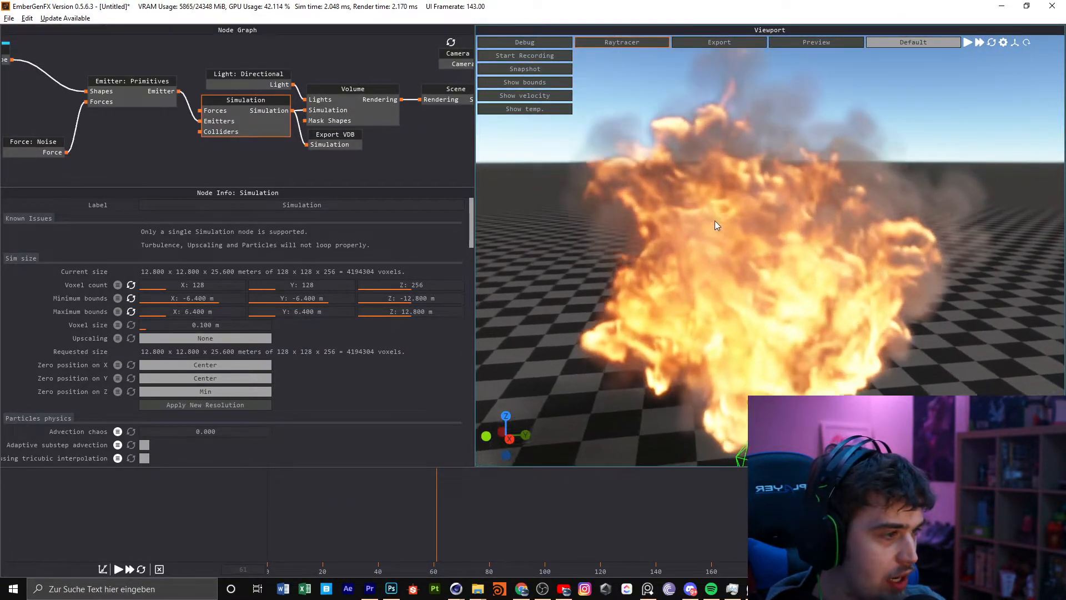
{"action": "left_click_drag", "start_coordinate": [714, 221], "coordinate": [697, 226]}
{"action": "scroll", "coordinate": [694, 229], "scroll_direction": "up", "scroll_amount": 4}
{"action": "middle_click_drag", "start_coordinate": [592, 293], "coordinate": [633, 290]}
{"action": "scroll", "coordinate": [675, 238], "scroll_direction": "up", "scroll_amount": 3}
{"action": "scroll", "coordinate": [674, 238], "scroll_direction": "down", "scroll_amount": 3}
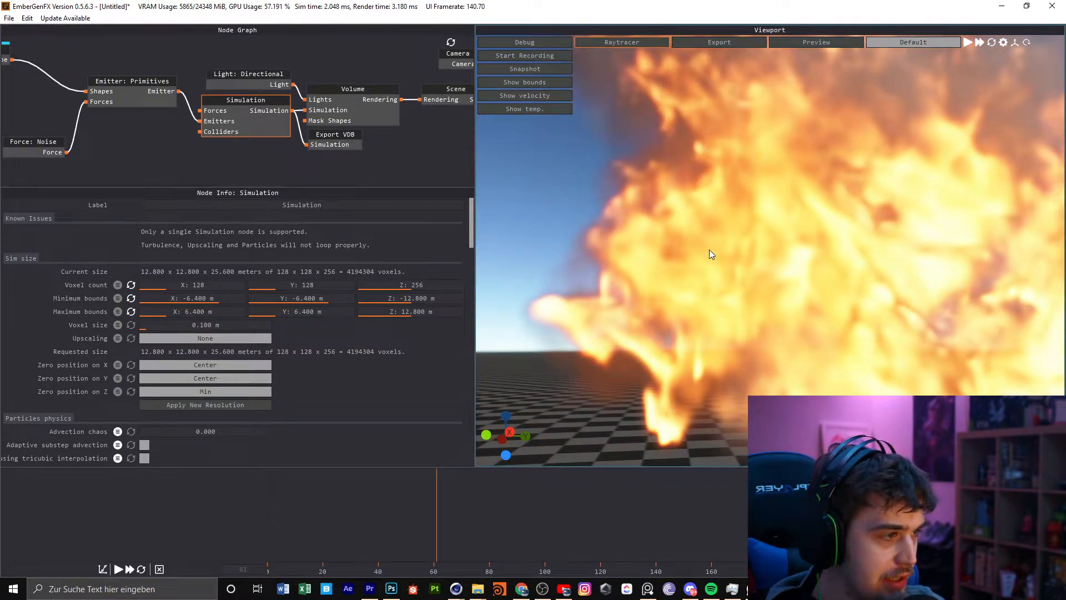
{"action": "scroll", "coordinate": [725, 244], "scroll_direction": "down", "scroll_amount": 4}
{"action": "left_click_drag", "start_coordinate": [725, 244], "coordinate": [757, 248]}
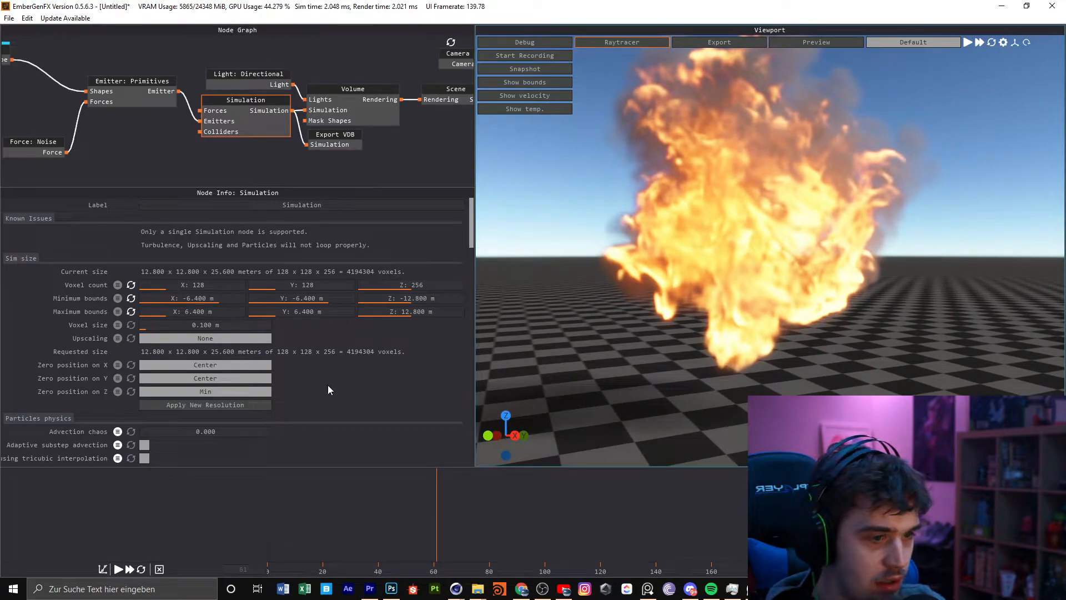
Try the X2, X3 and X4 upscaling options for the simulation, settle on X3 and apply the new resolution
{"action": "left_click", "coordinate": [238, 337]}
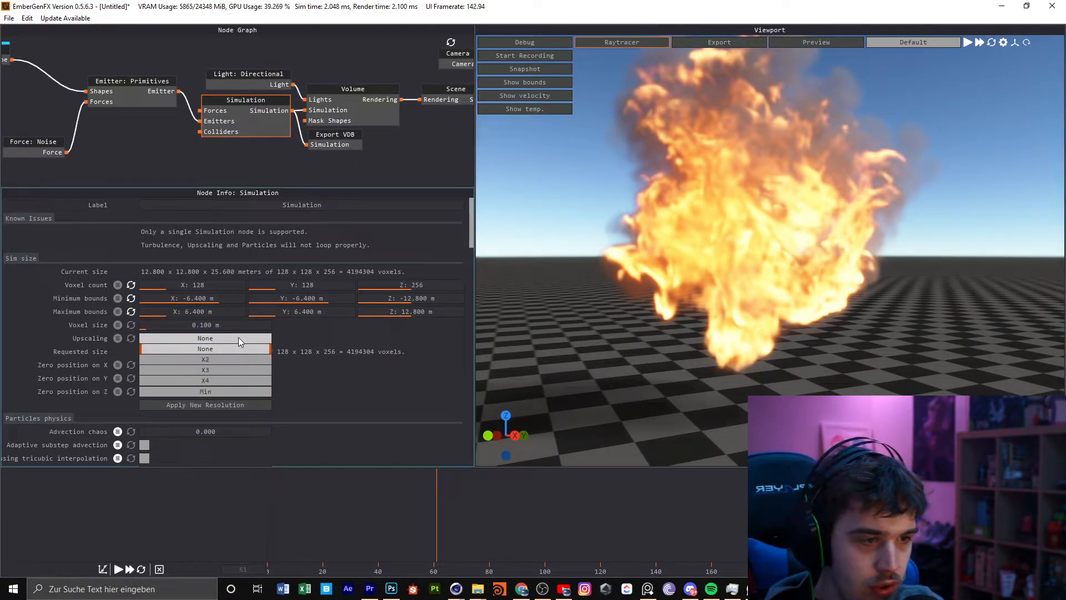
{"action": "left_click", "coordinate": [215, 359]}
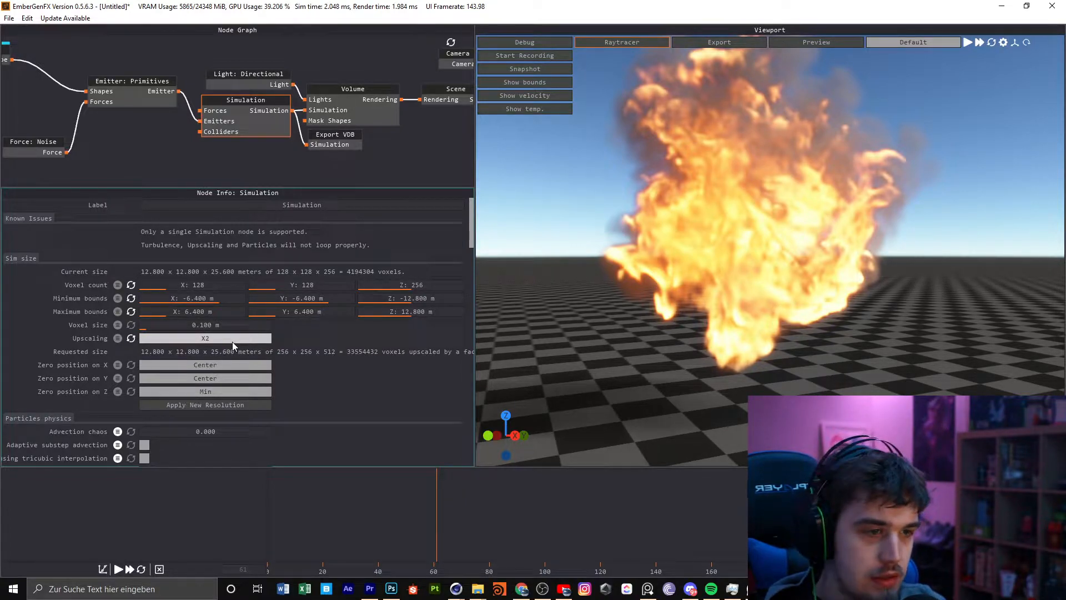
{"action": "left_click", "coordinate": [232, 340]}
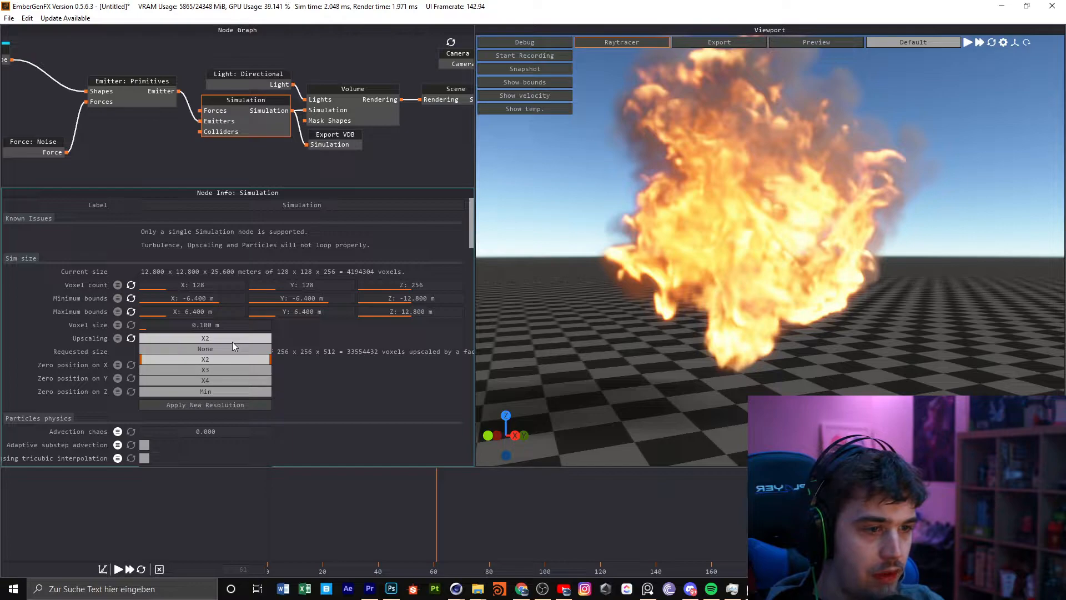
{"action": "left_click", "coordinate": [226, 370]}
{"action": "left_click", "coordinate": [222, 340]}
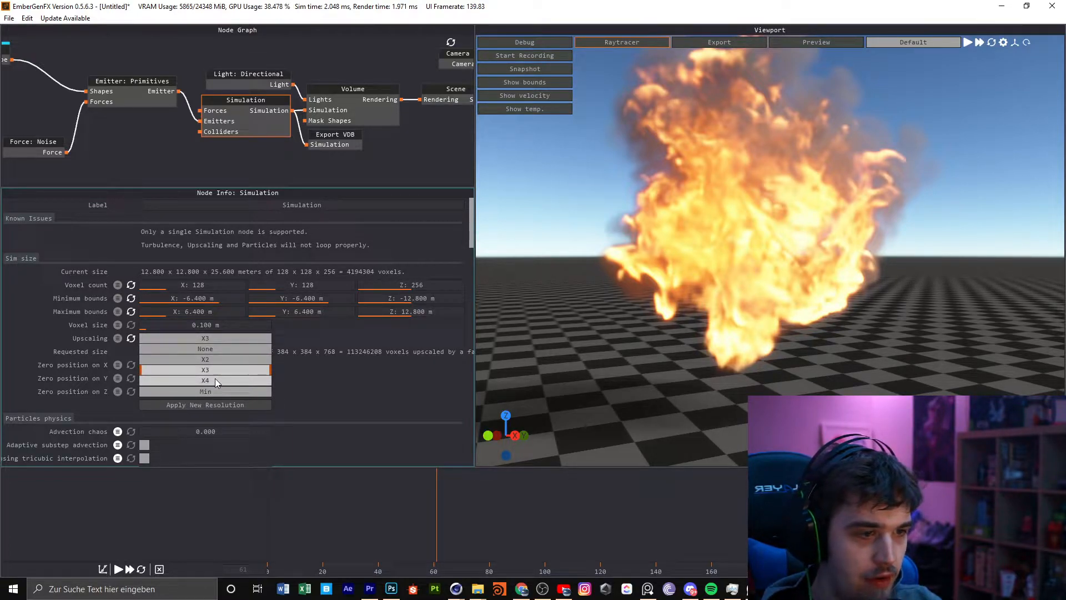
{"action": "left_click", "coordinate": [215, 381]}
{"action": "left_click", "coordinate": [236, 338]}
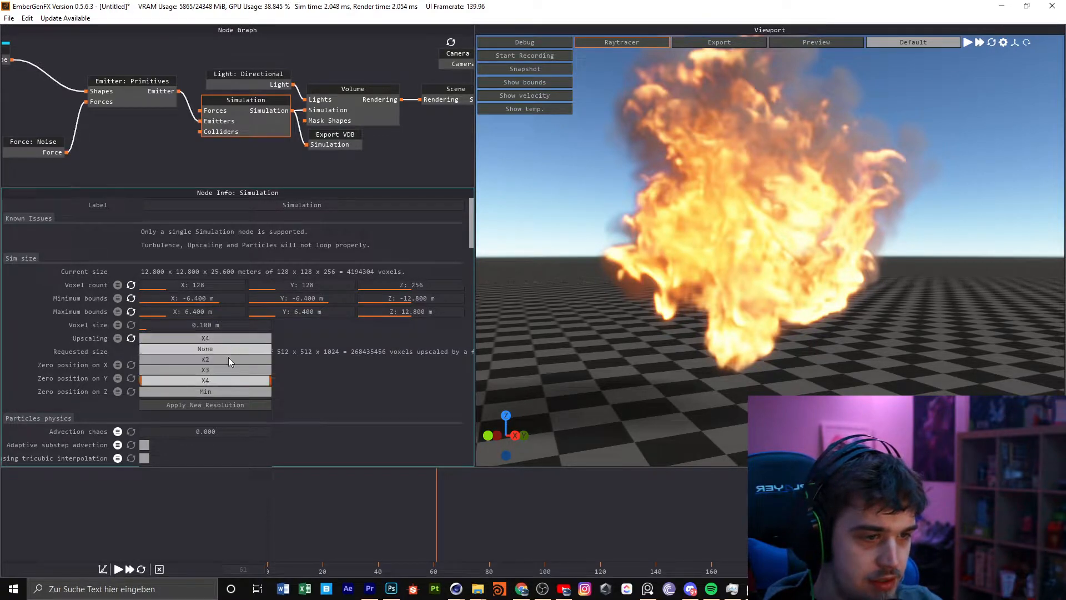
{"action": "left_click", "coordinate": [222, 369]}
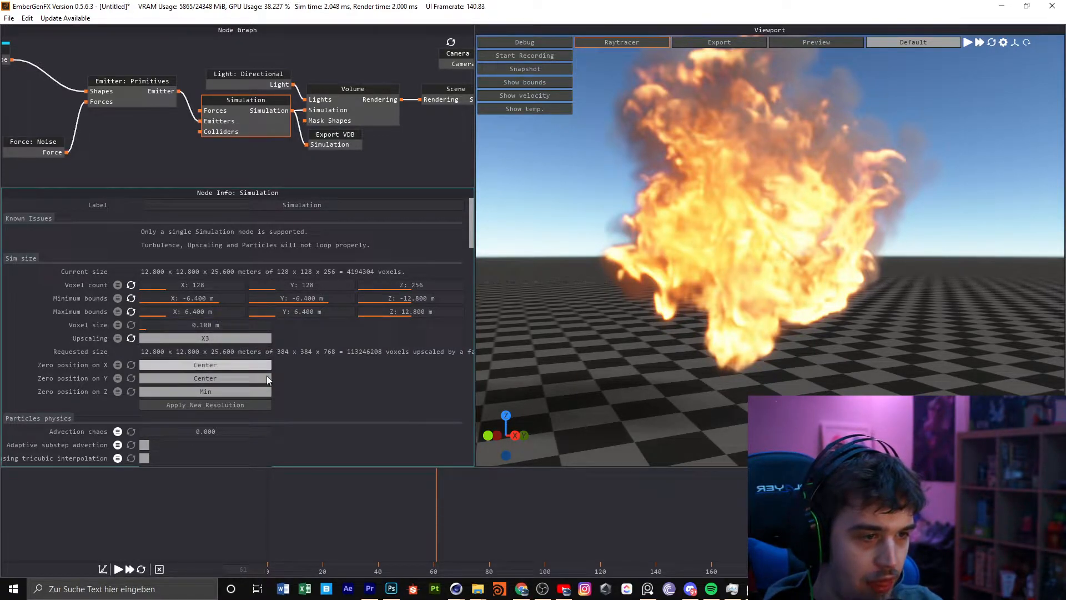
{"action": "left_click", "coordinate": [224, 406]}
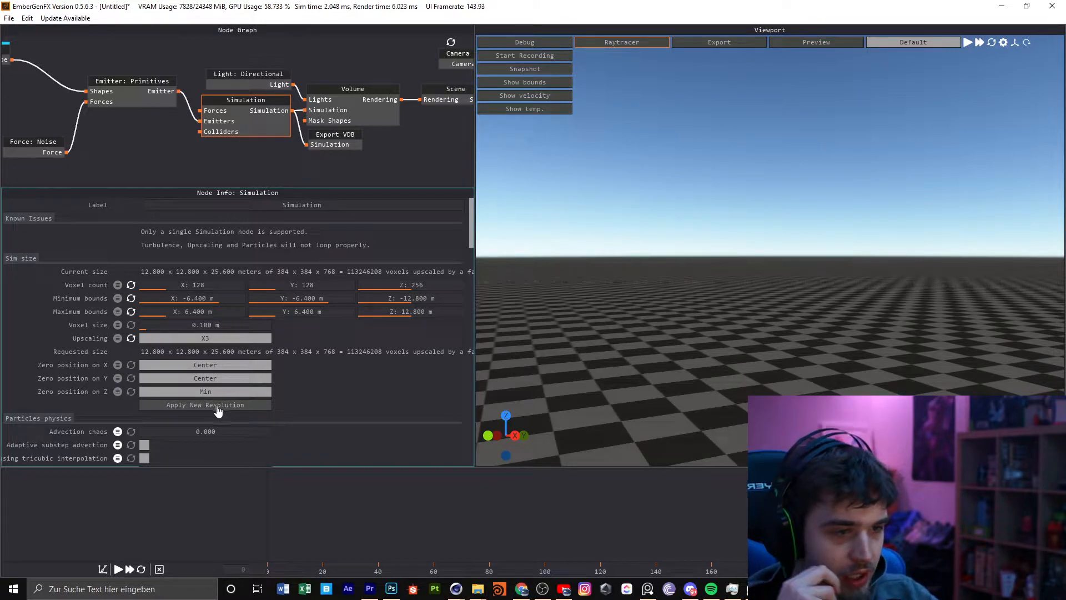
Play the upscaled simulation in the raytraced and preview views, pausing to examine the flame detail, and reset it to the start
{"action": "left_click", "coordinate": [967, 43]}
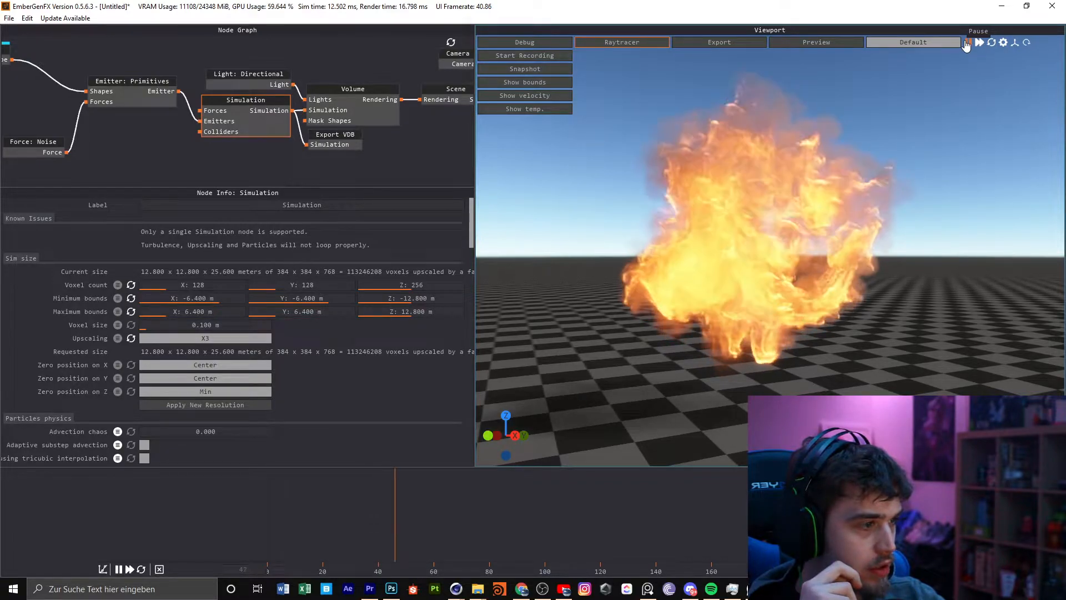
{"action": "left_click", "coordinate": [967, 43]}
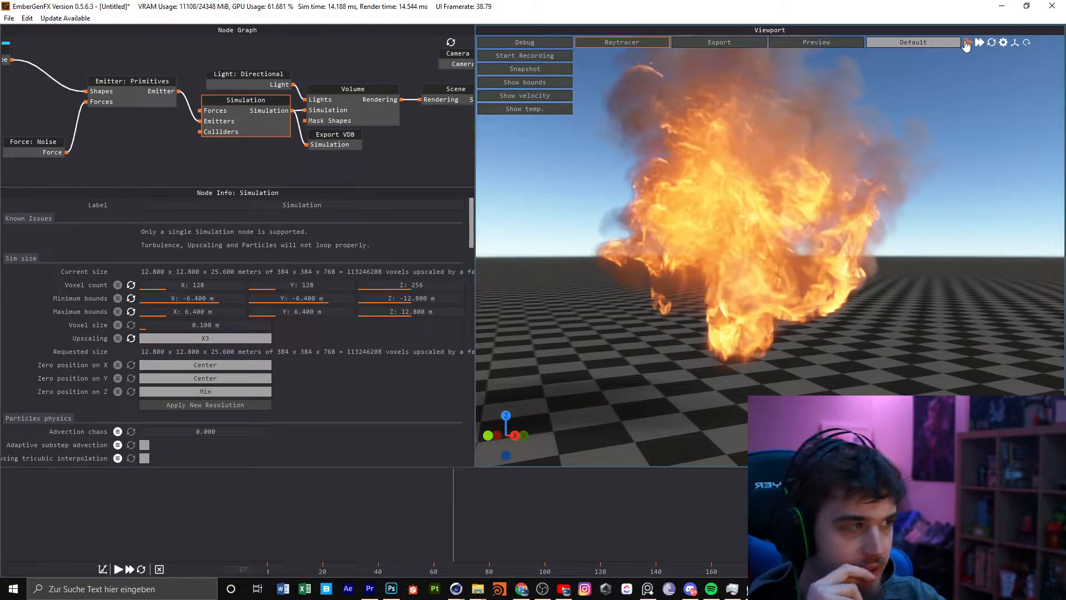
{"action": "left_click", "coordinate": [814, 46]}
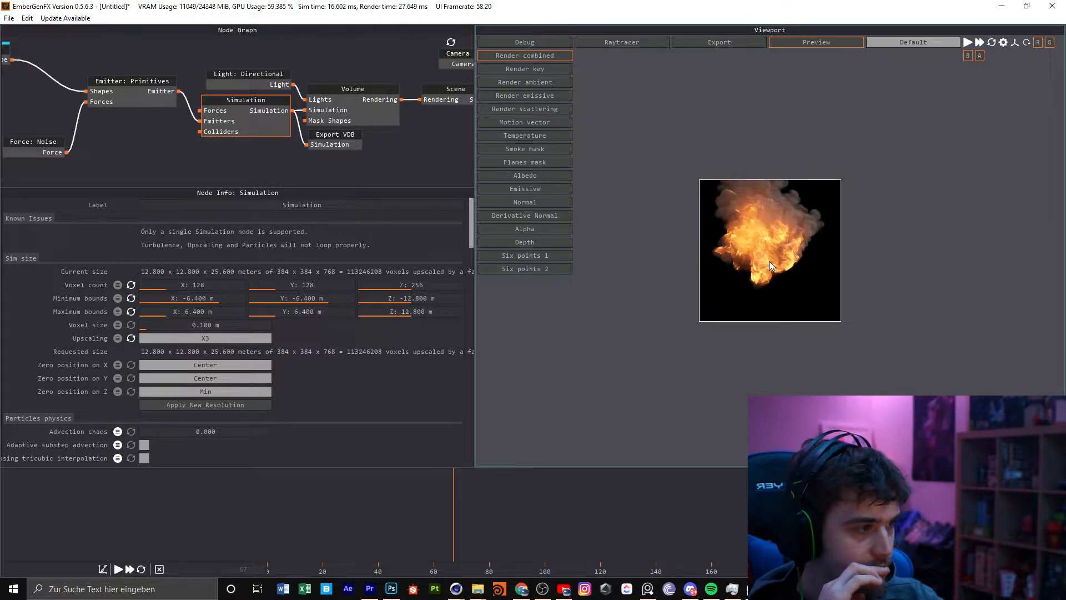
{"action": "left_click", "coordinate": [992, 42]}
{"action": "left_click", "coordinate": [968, 43]}
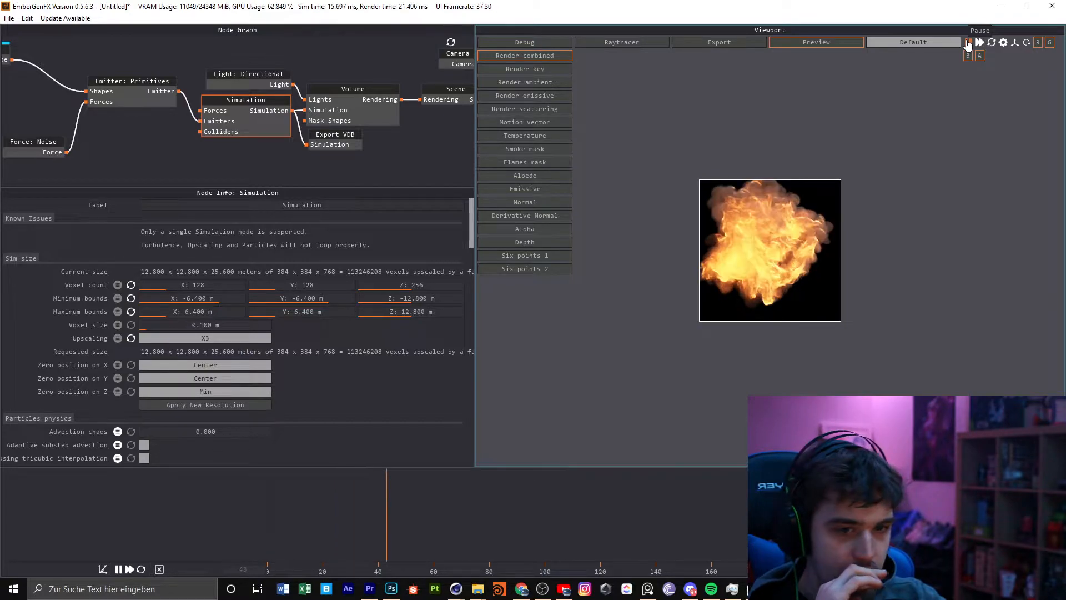
{"action": "left_click", "coordinate": [967, 43]}
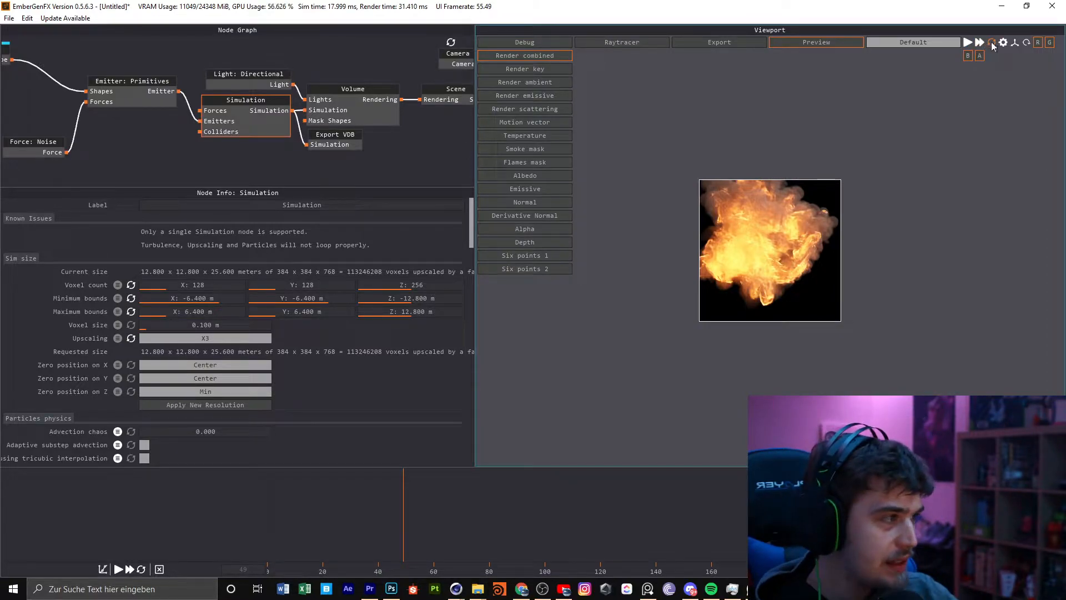
{"action": "left_click", "coordinate": [991, 42]}
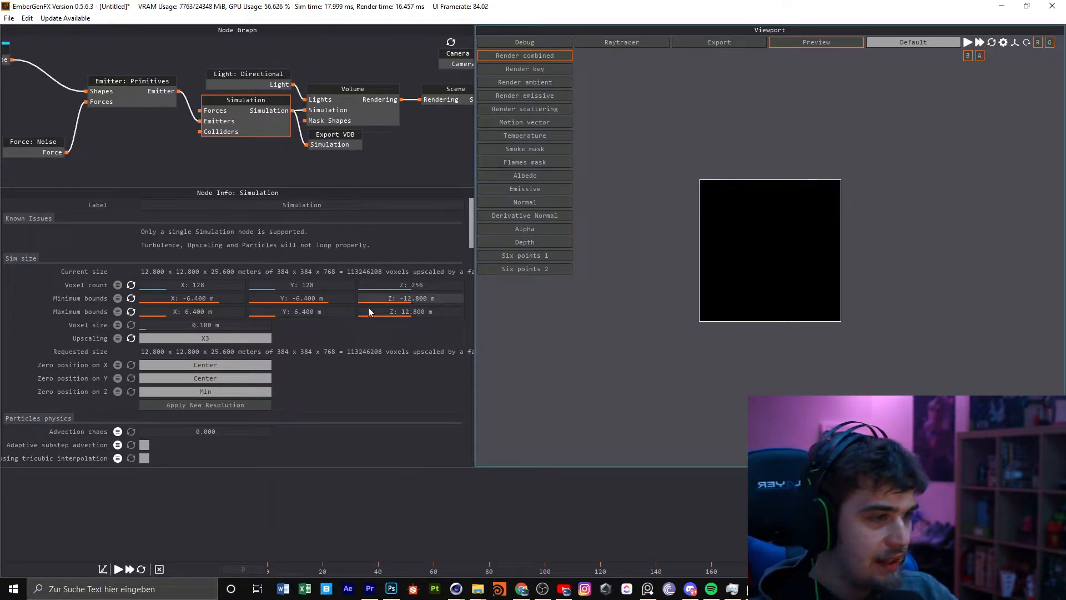
{"action": "left_click", "coordinate": [220, 340]}
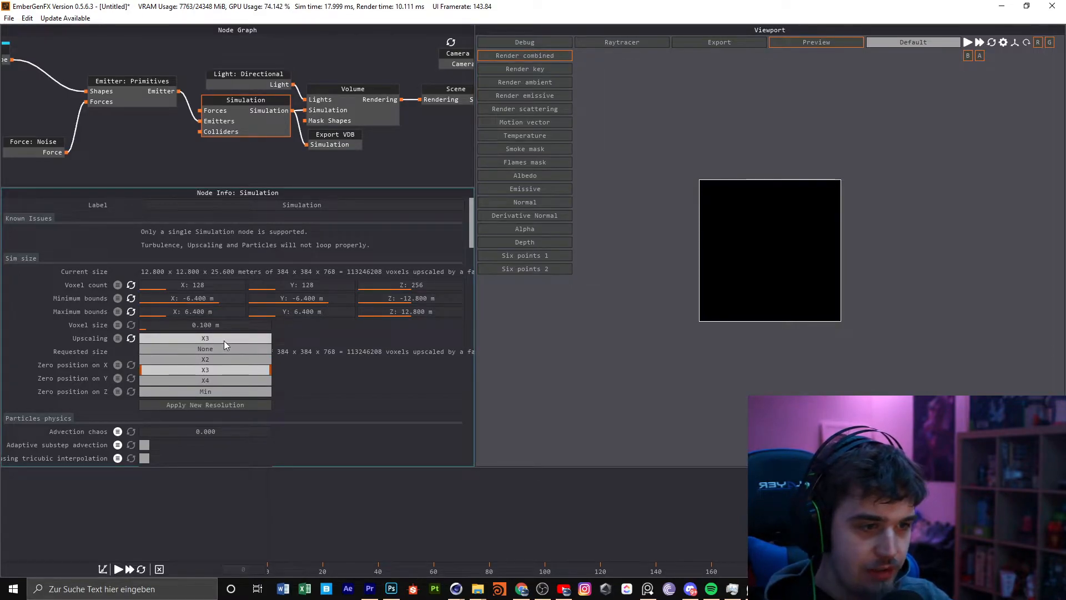
{"action": "left_click", "coordinate": [224, 341]}
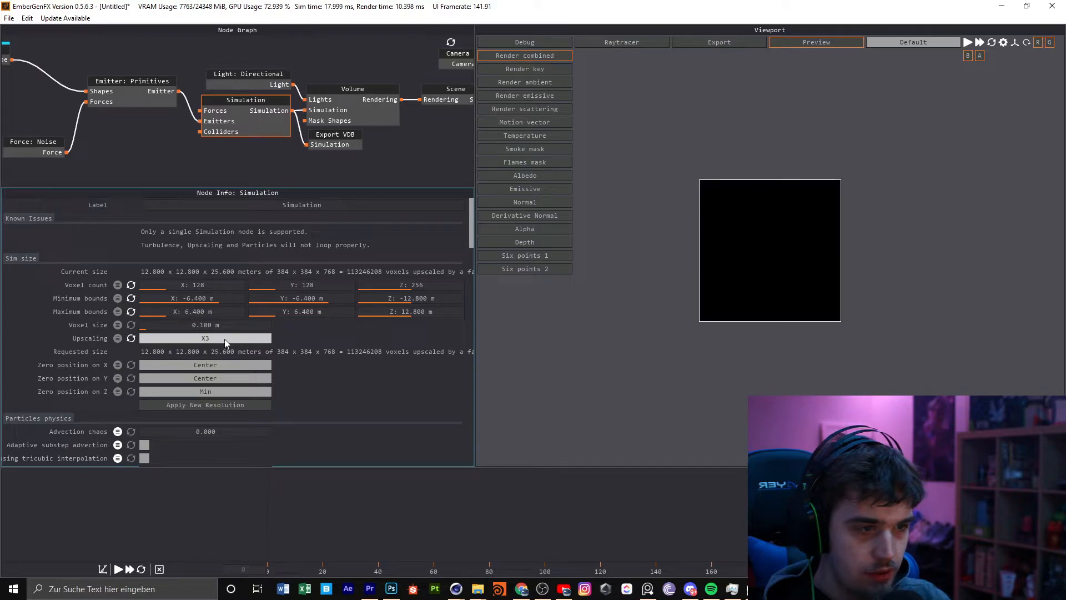
{"action": "left_click", "coordinate": [333, 139]}
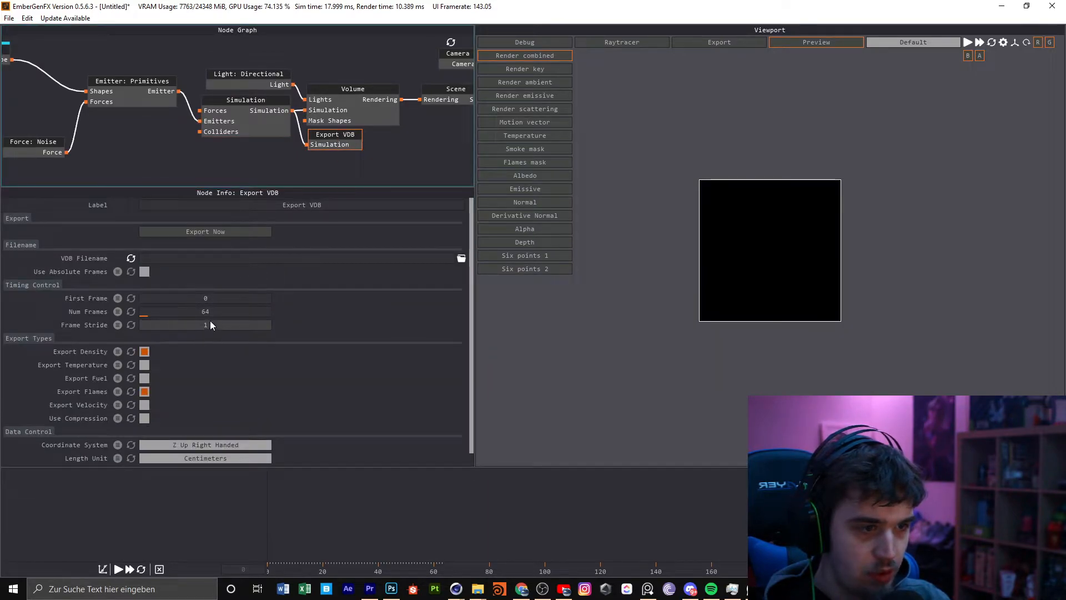
{"action": "left_click", "coordinate": [240, 108]}
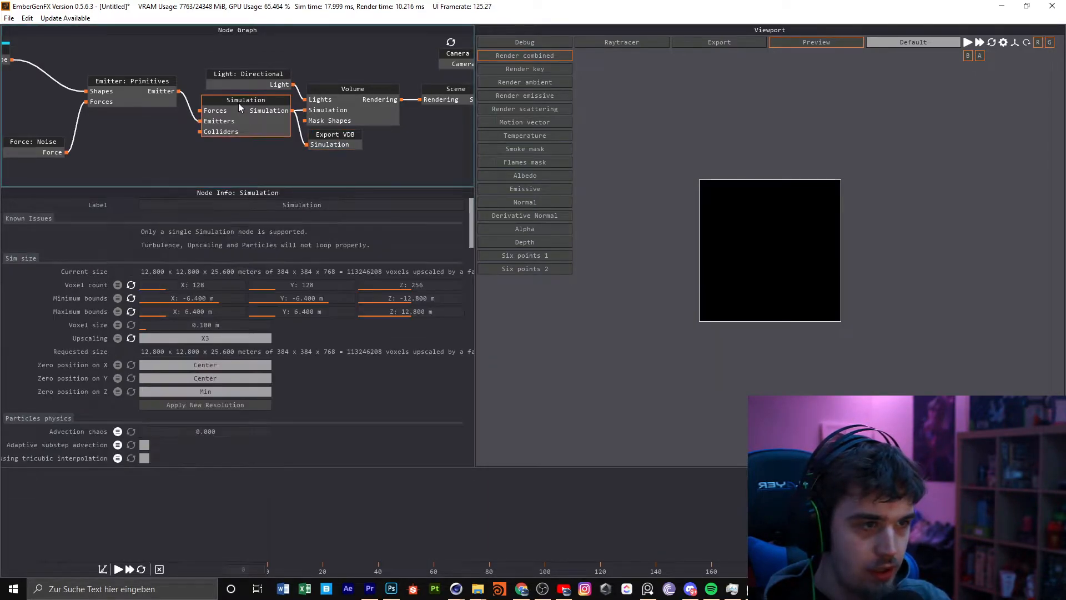
Move the Export VDB node further below the Volume node, keep it selected and check which export node types are available
{"action": "left_click_drag", "start_coordinate": [333, 132], "coordinate": [365, 157]}
{"action": "right_click", "coordinate": [286, 168]}
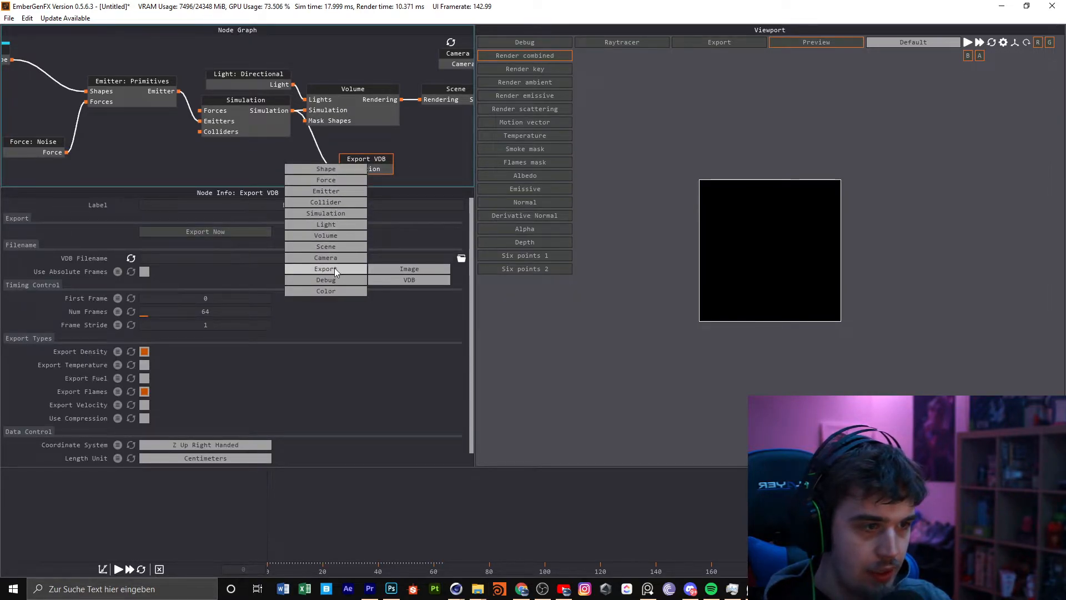
{"action": "left_click", "coordinate": [425, 156]}
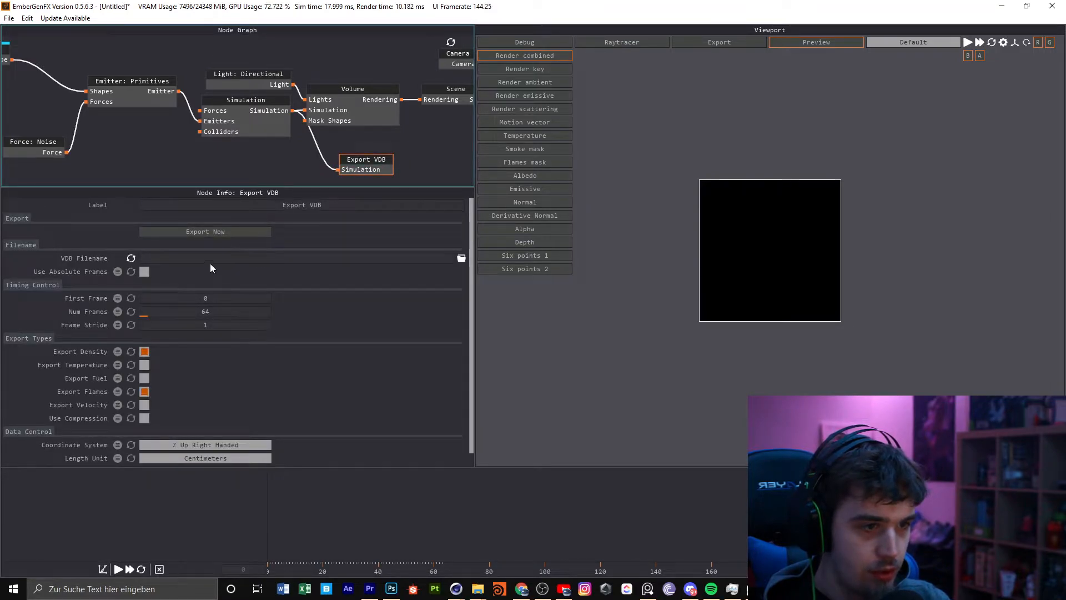
Set the VDB export filename to Sim in the tutorial folder on the Desktop
{"action": "left_click", "coordinate": [461, 259]}
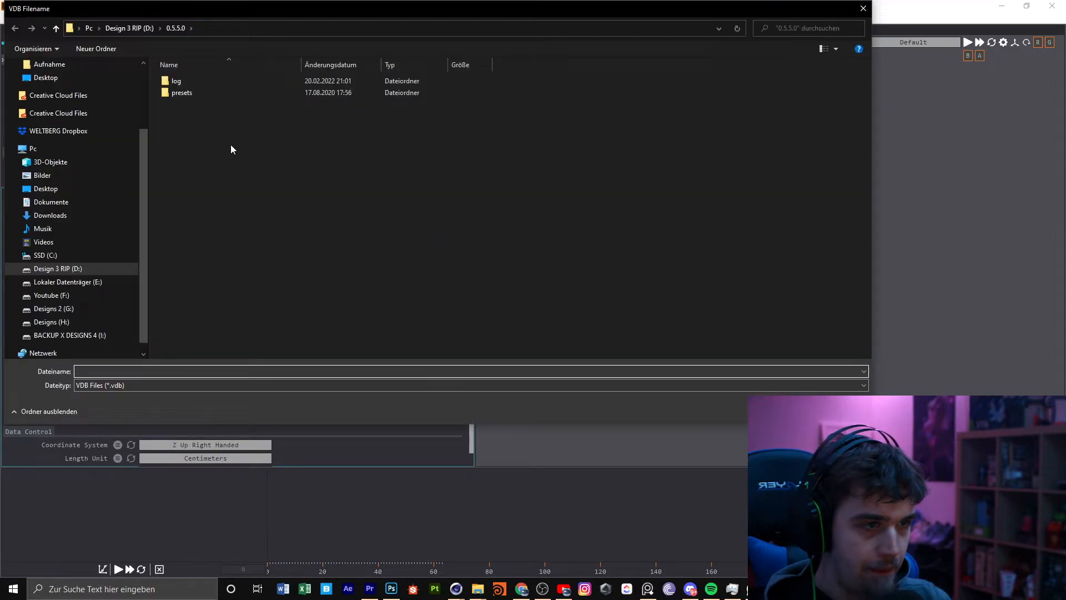
{"action": "left_click", "coordinate": [71, 188]}
{"action": "scroll", "coordinate": [422, 305], "scroll_direction": "down", "scroll_amount": 3}
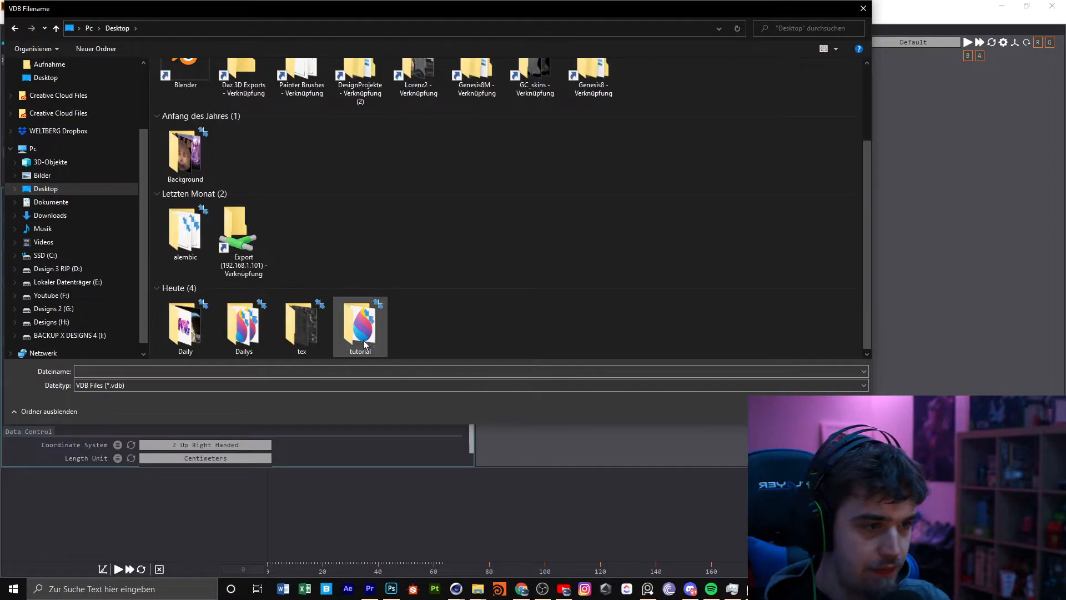
{"action": "double_click", "coordinate": [361, 343]}
{"action": "left_click", "coordinate": [164, 370]}
{"action": "type", "text": "Sim"}
{"action": "key", "text": "Return"}
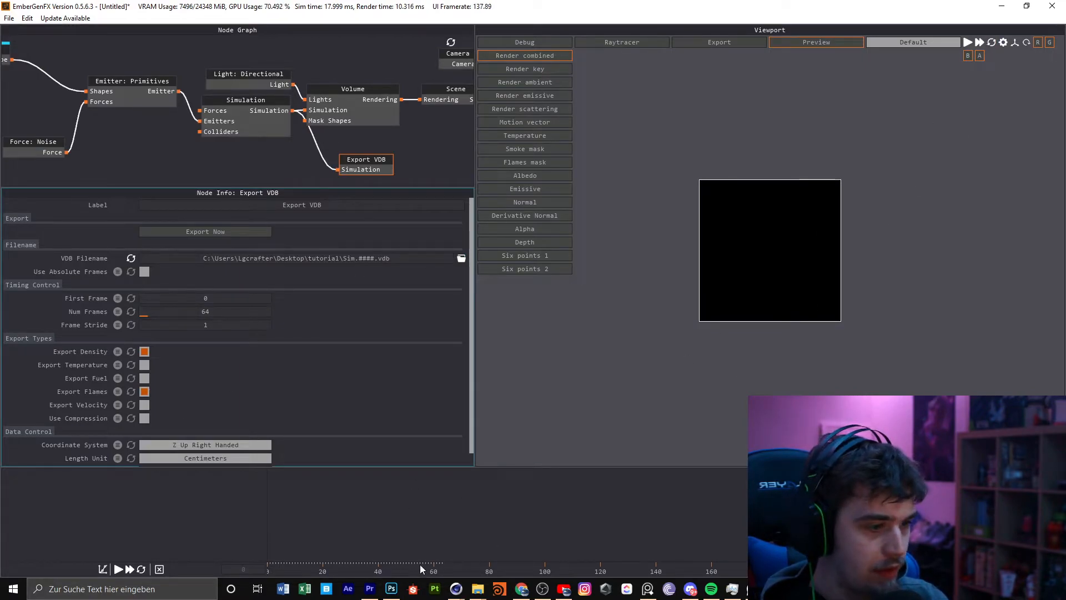
Set the VDB export's number of frames to 200 and look over the remaining export options
{"action": "left_click_drag", "start_coordinate": [146, 312], "coordinate": [212, 310]}
{"action": "double_click", "coordinate": [209, 311]}
{"action": "type", "text": "200"}
{"action": "key", "text": "Return"}
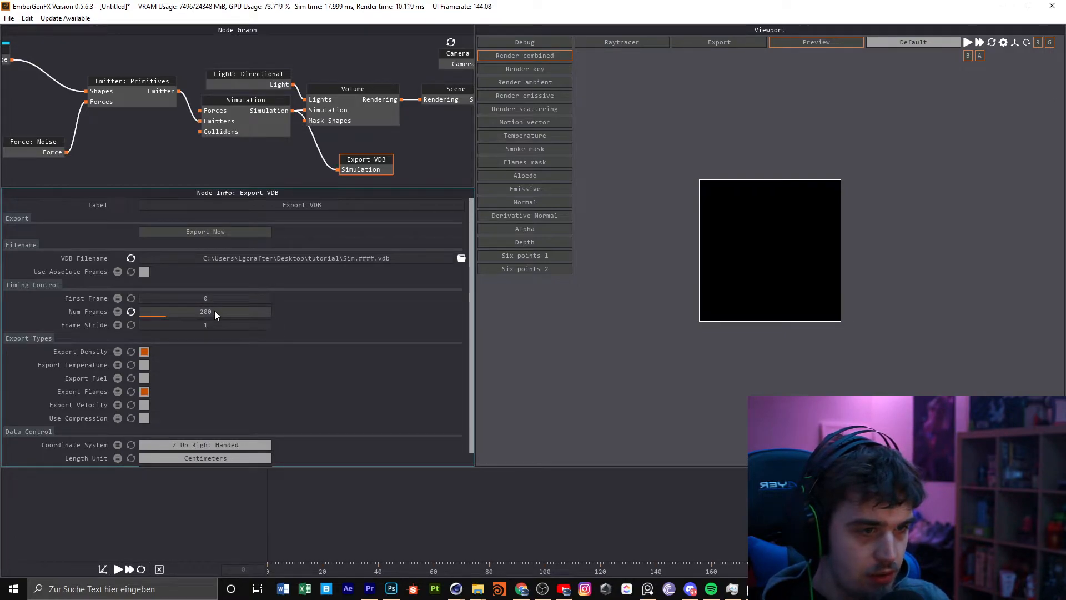
{"action": "scroll", "coordinate": [363, 329], "scroll_direction": "down", "scroll_amount": 1}
{"action": "scroll", "coordinate": [366, 338], "scroll_direction": "up", "scroll_amount": 1}
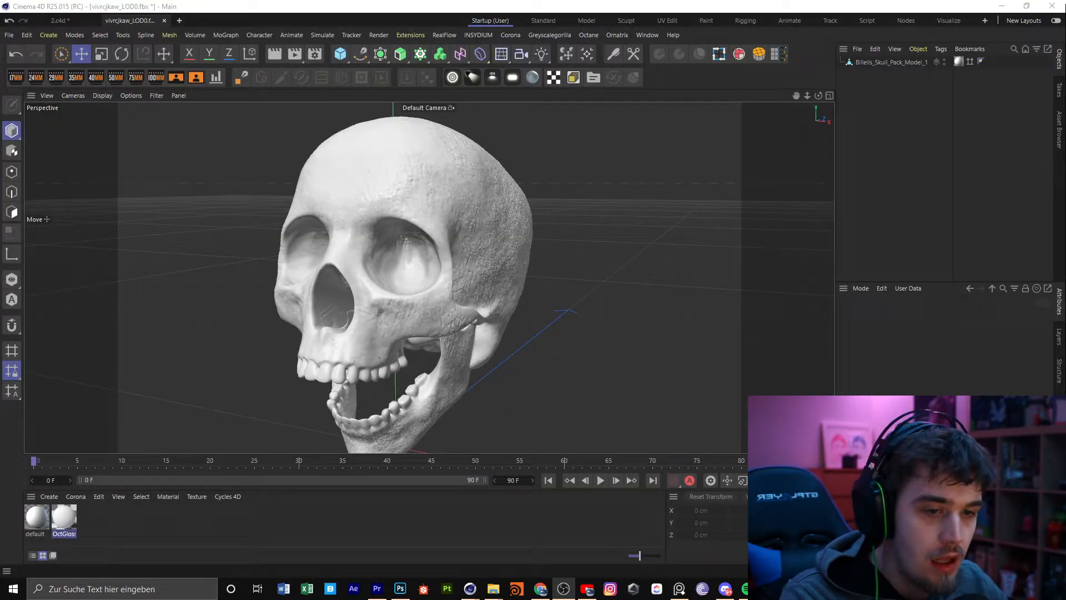
Open the Octane Live Viewer and add an Octane Vdb Volume object to the scene
{"action": "mouse_move", "coordinate": [493, 588]}
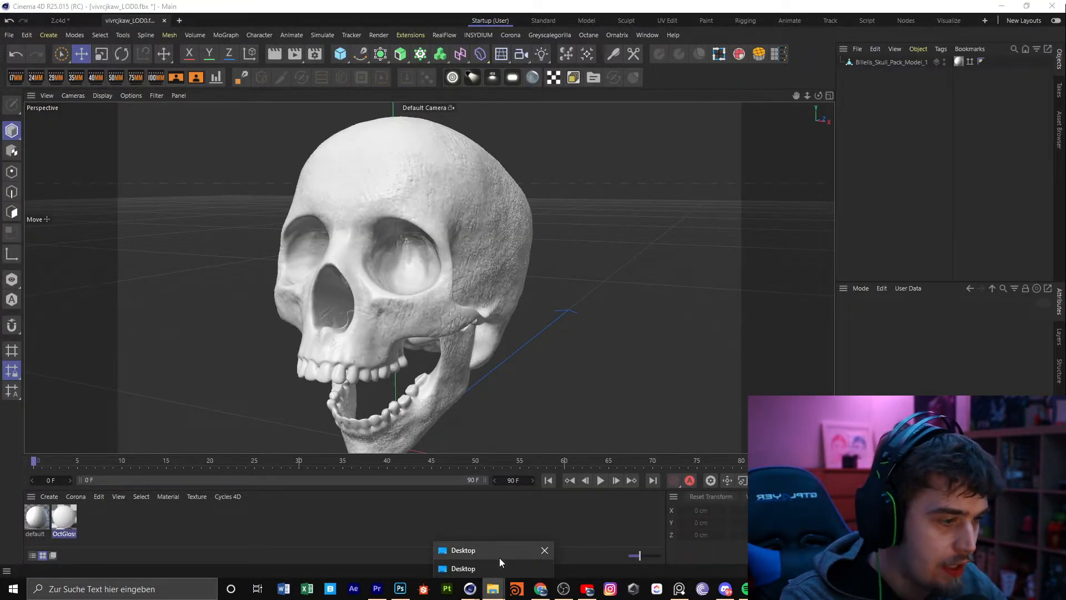
{"action": "left_click", "coordinate": [499, 558]}
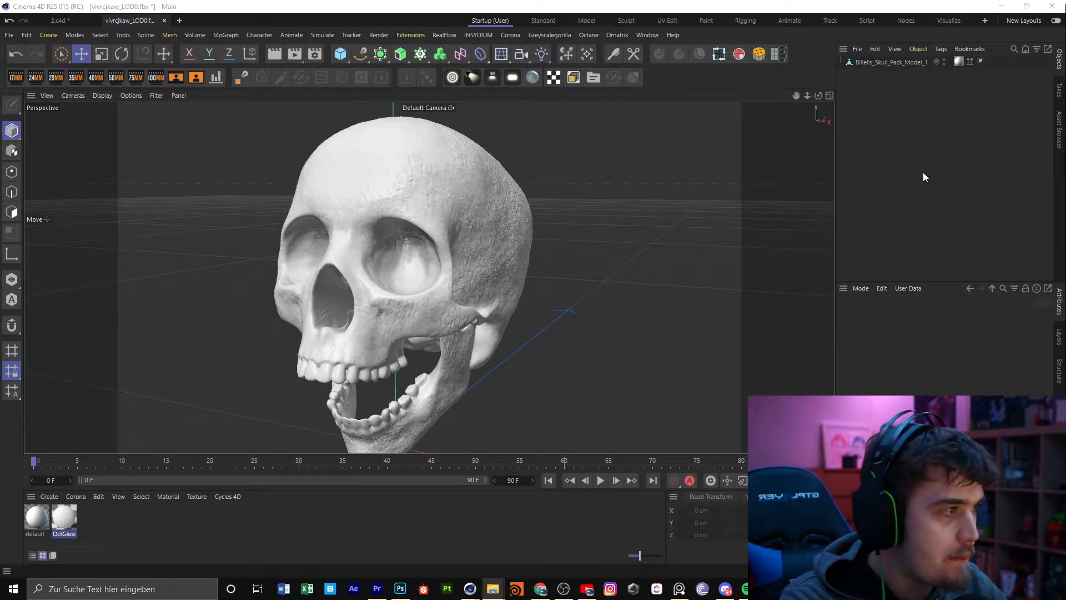
{"action": "left_click", "coordinate": [589, 35]}
{"action": "left_click", "coordinate": [603, 66]}
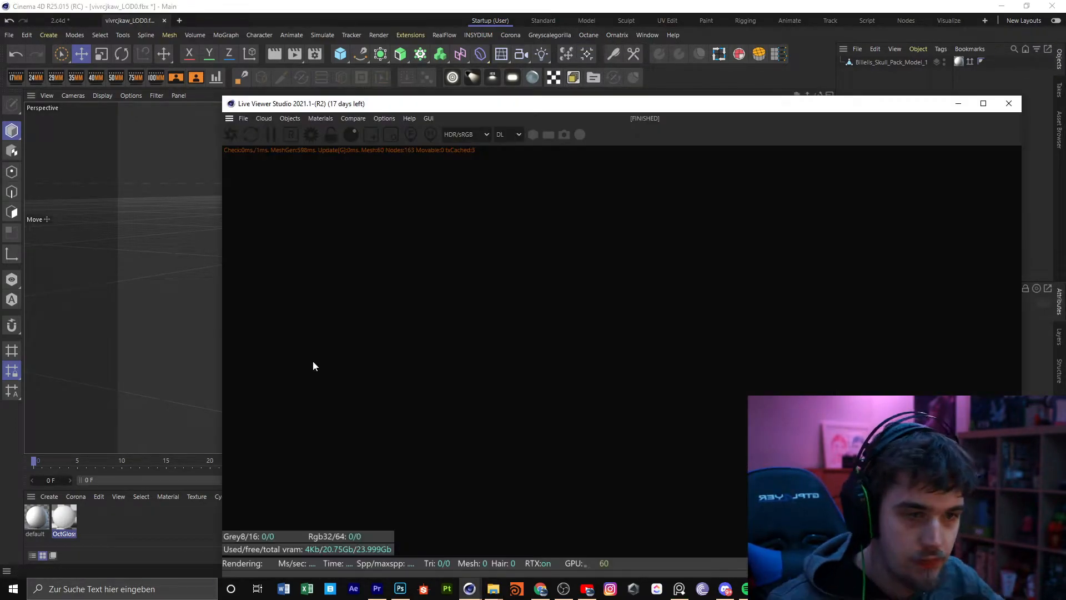
{"action": "left_click_drag", "start_coordinate": [483, 111], "coordinate": [585, 135]}
{"action": "left_click", "coordinate": [393, 144]}
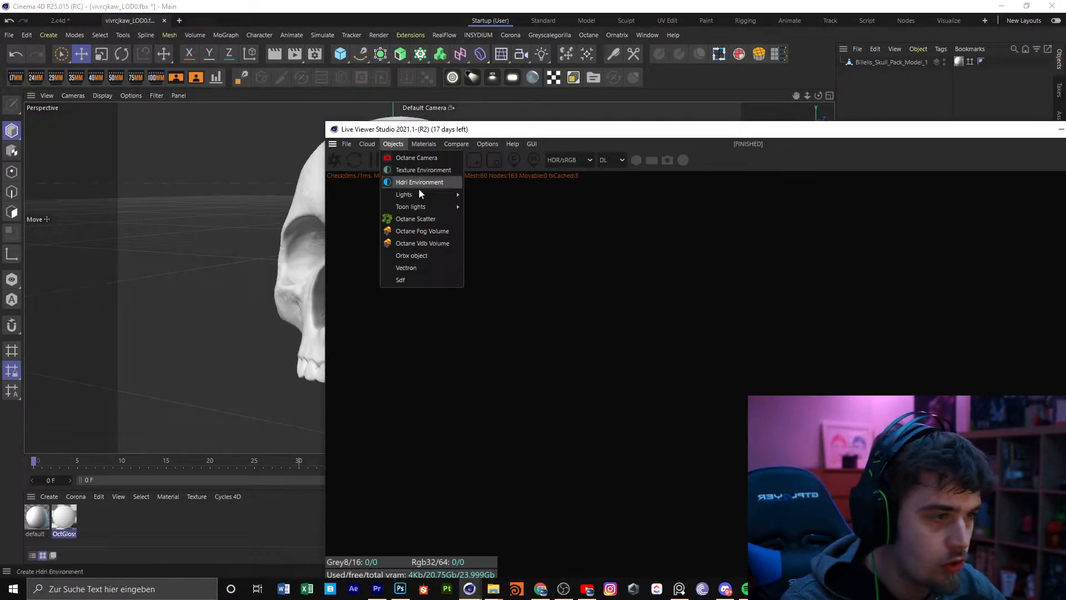
{"action": "left_click", "coordinate": [430, 243]}
Dock the floating Live Viewer beside the perspective viewport
{"action": "left_click_drag", "start_coordinate": [761, 130], "coordinate": [431, 131]}
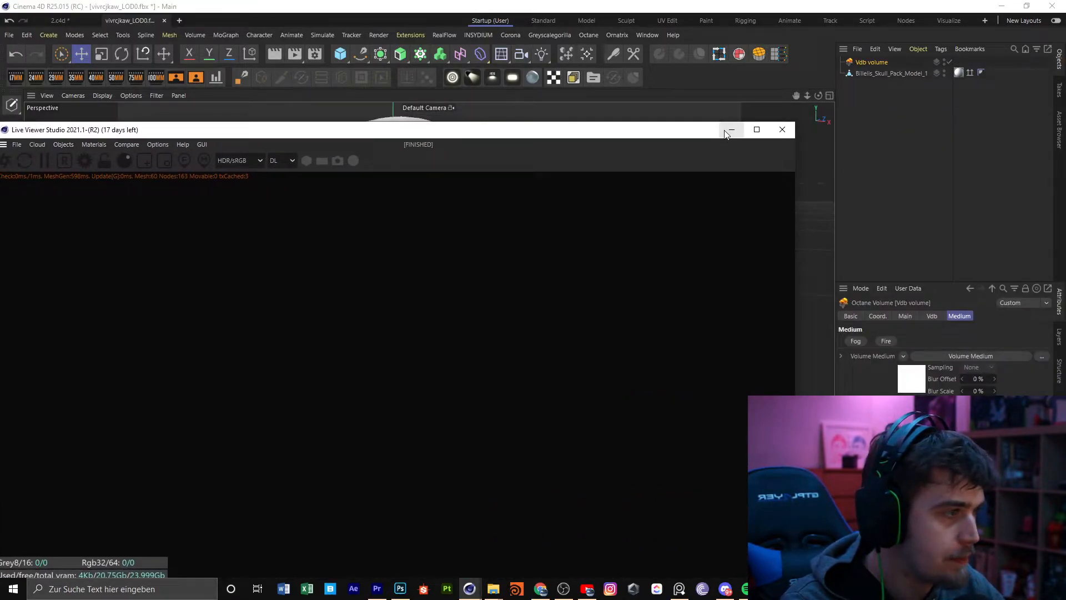
{"action": "left_click_drag", "start_coordinate": [539, 129], "coordinate": [785, 169]}
{"action": "left_click_drag", "start_coordinate": [803, 129], "coordinate": [805, 133]}
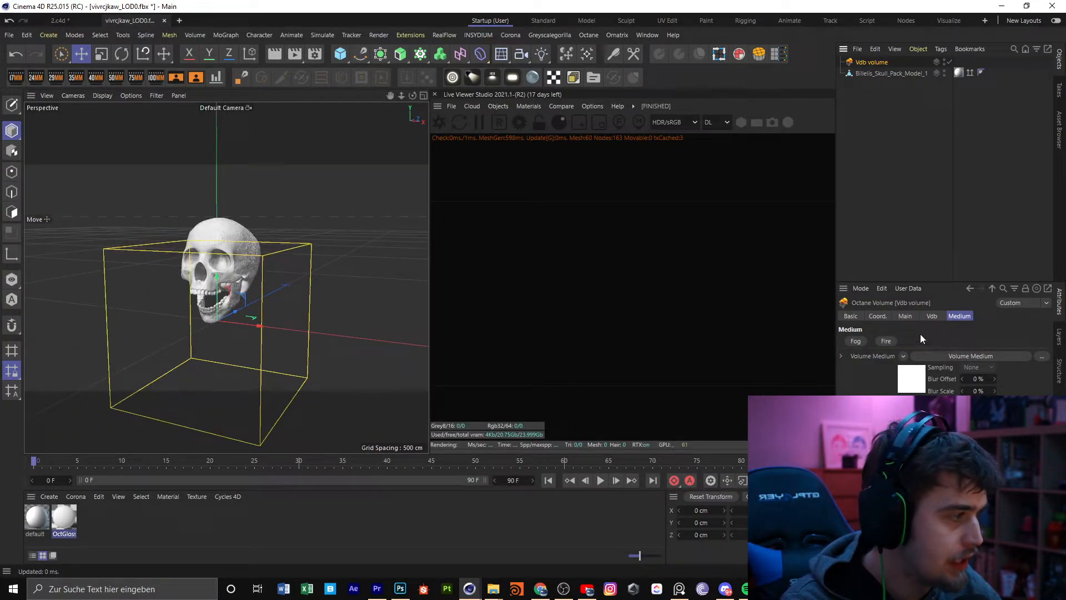
Load Sim.0000.vdb from the tutorial folder on the Desktop into the VDB volume and calculate its sequence range
{"action": "left_click", "coordinate": [935, 316]}
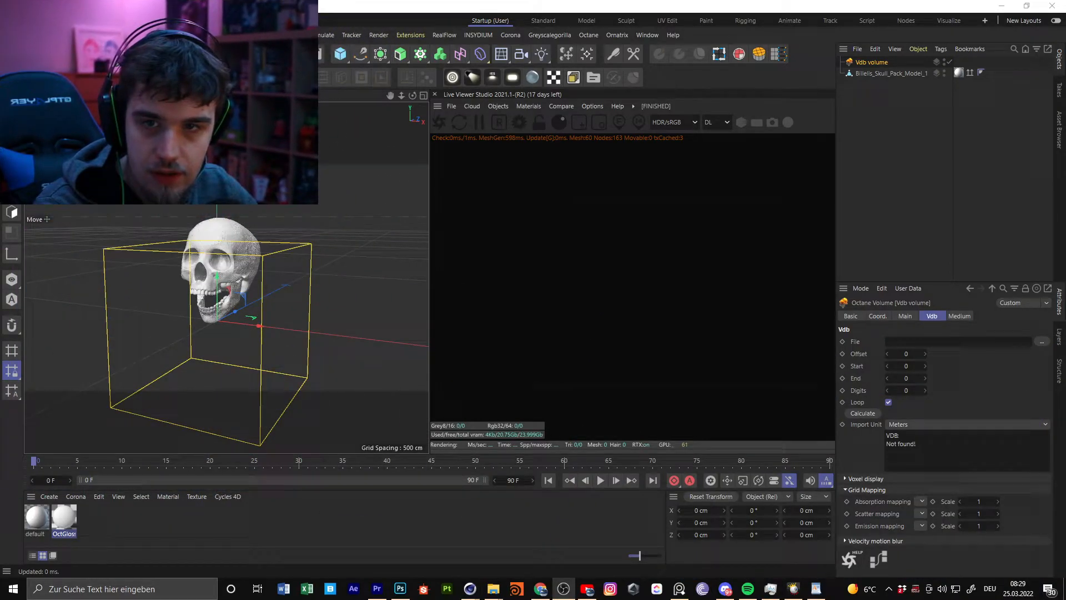
{"action": "left_click", "coordinate": [1041, 342]}
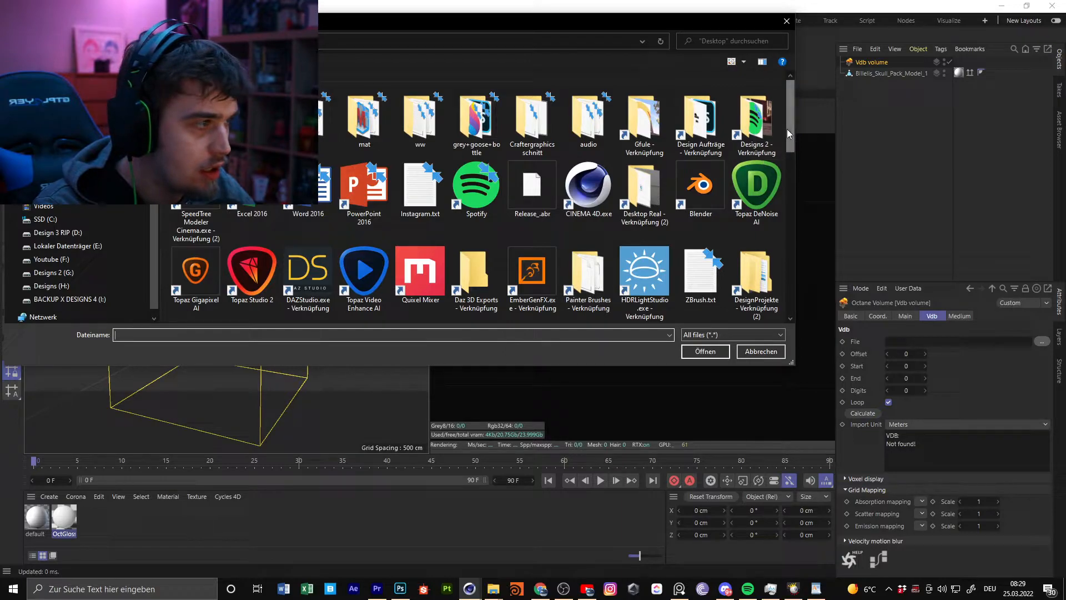
{"action": "left_click_drag", "start_coordinate": [790, 128], "coordinate": [770, 317]}
{"action": "double_click", "coordinate": [356, 293]}
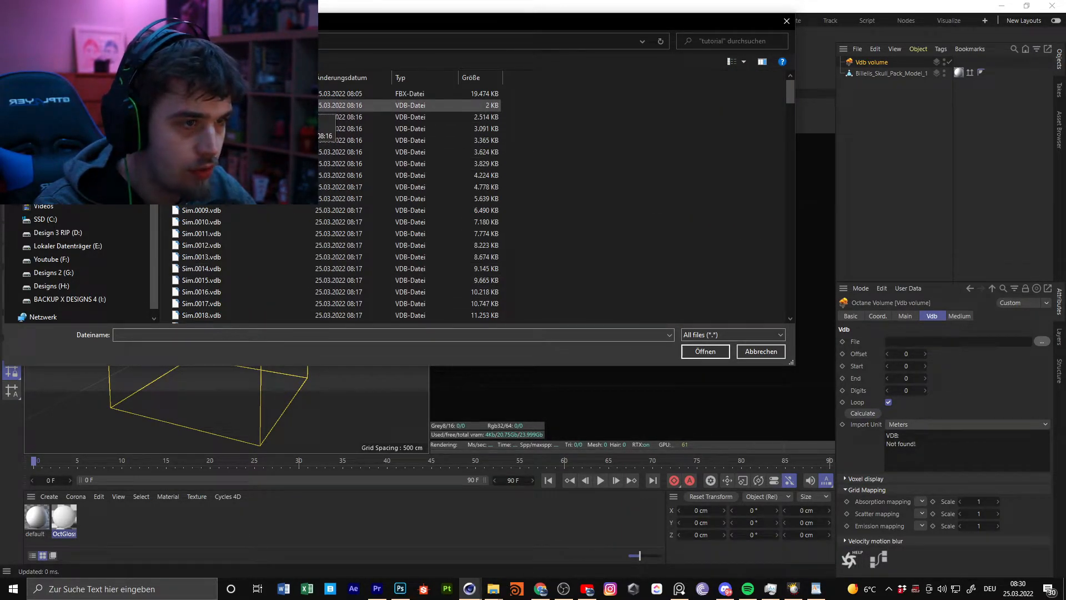
{"action": "double_click", "coordinate": [229, 106]}
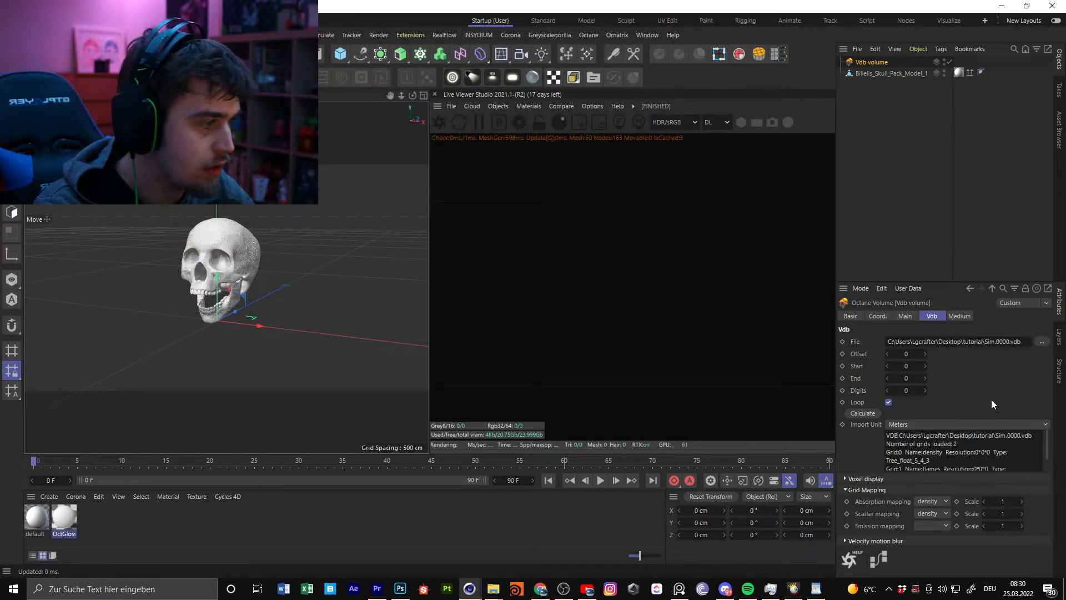
{"action": "left_click", "coordinate": [860, 412]}
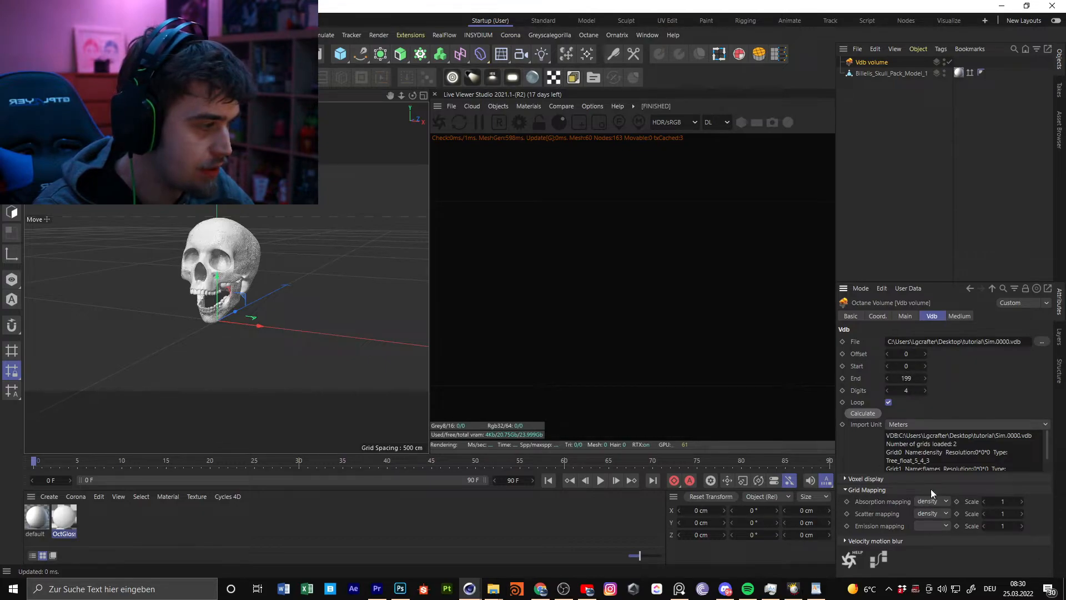
Display the VDB volume's medium settings, start the Octane live render and check the skull at different distances
{"action": "left_click", "coordinate": [960, 316]}
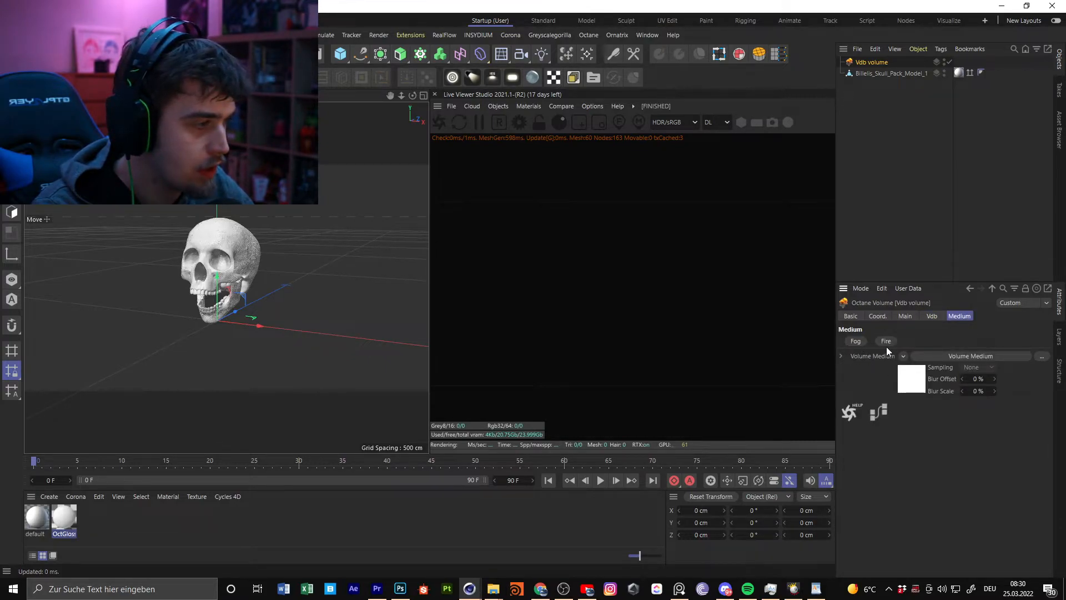
{"action": "left_click", "coordinate": [455, 123]}
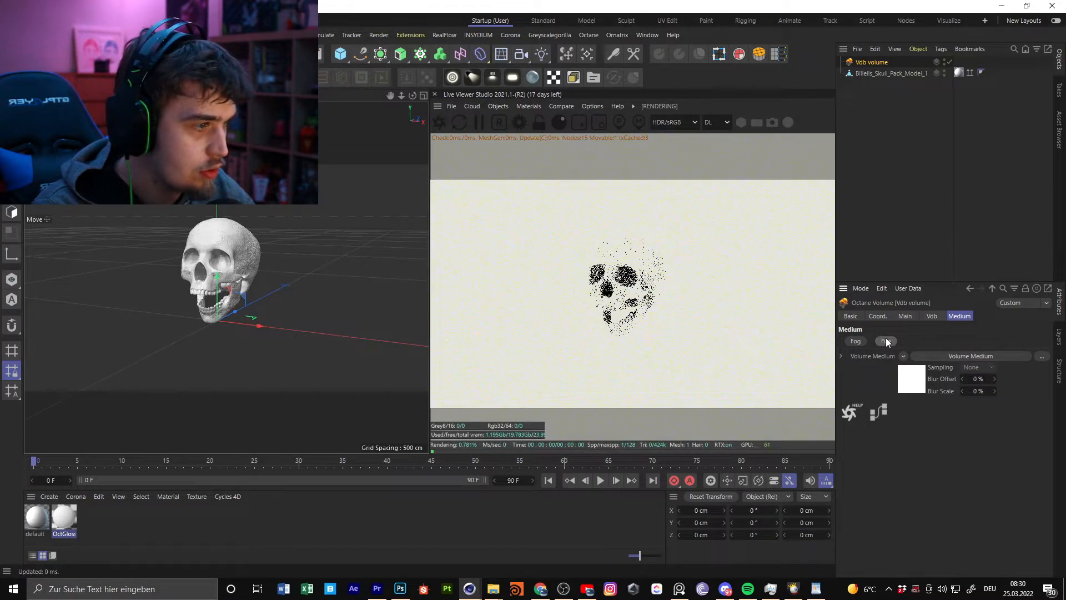
{"action": "scroll", "coordinate": [383, 288], "scroll_direction": "down", "scroll_amount": 5}
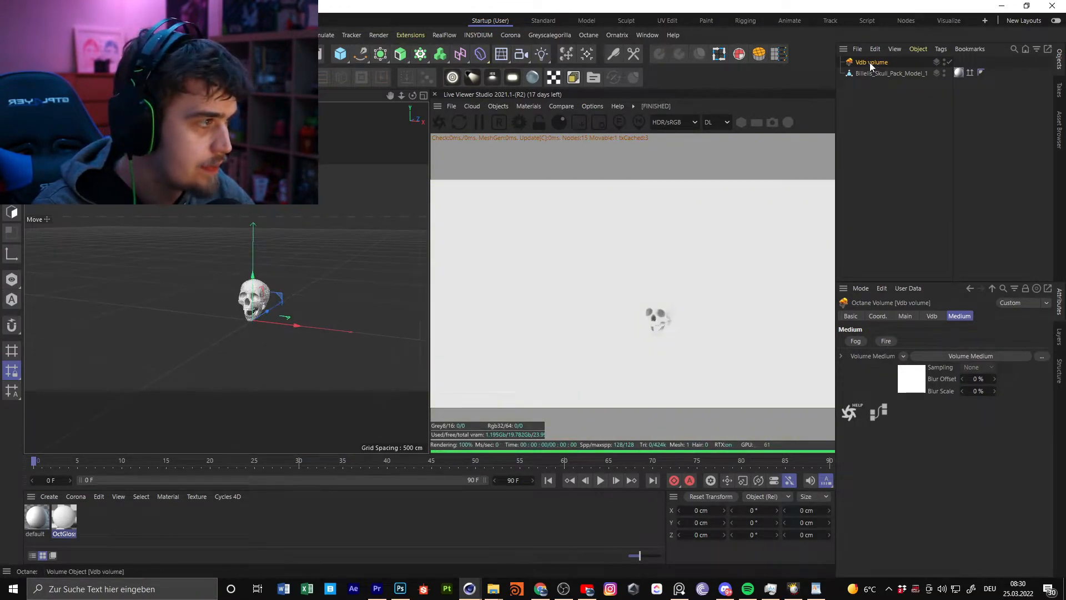
{"action": "scroll", "coordinate": [275, 318], "scroll_direction": "up", "scroll_amount": 4}
{"action": "scroll", "coordinate": [274, 318], "scroll_direction": "down", "scroll_amount": 2}
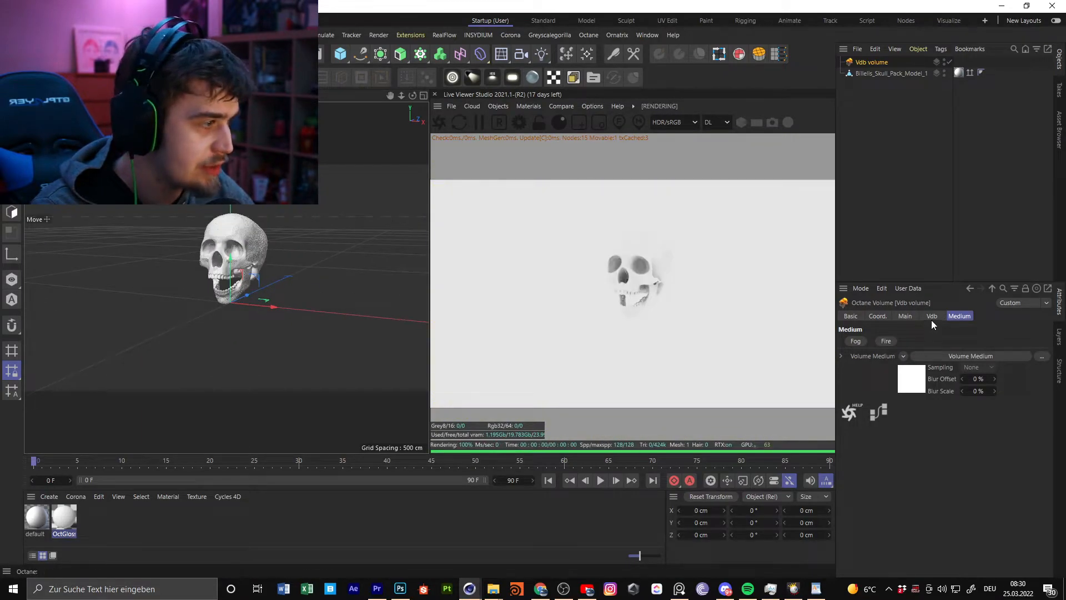
Check the VDB volume's type and try Decameters and Hectometers as its import unit
{"action": "left_click", "coordinate": [905, 315]}
{"action": "left_click", "coordinate": [919, 339]}
{"action": "left_click", "coordinate": [916, 341]}
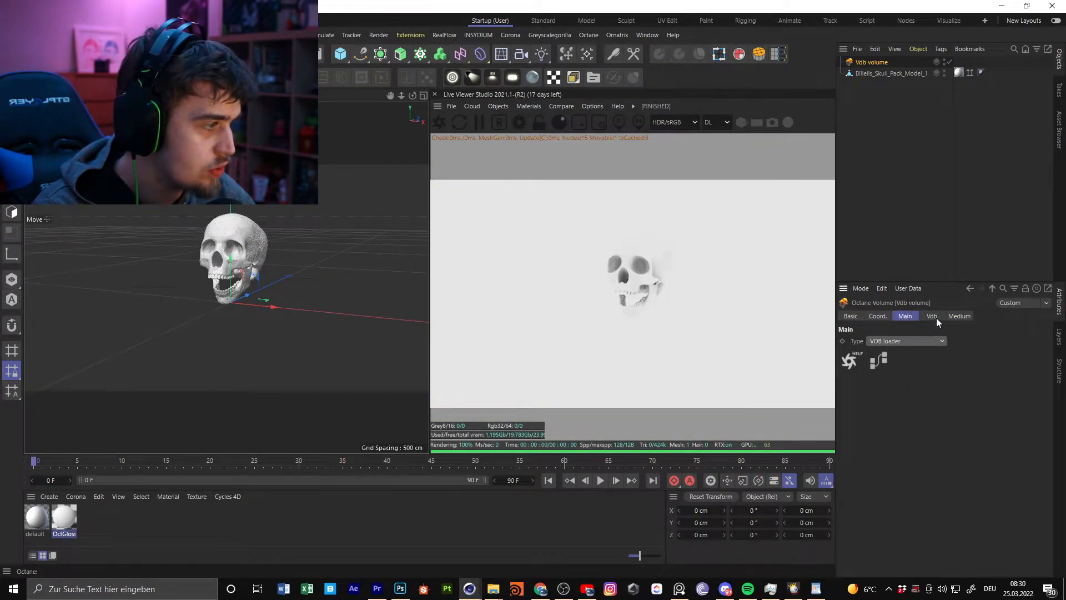
{"action": "left_click", "coordinate": [933, 316]}
{"action": "left_click", "coordinate": [932, 427]}
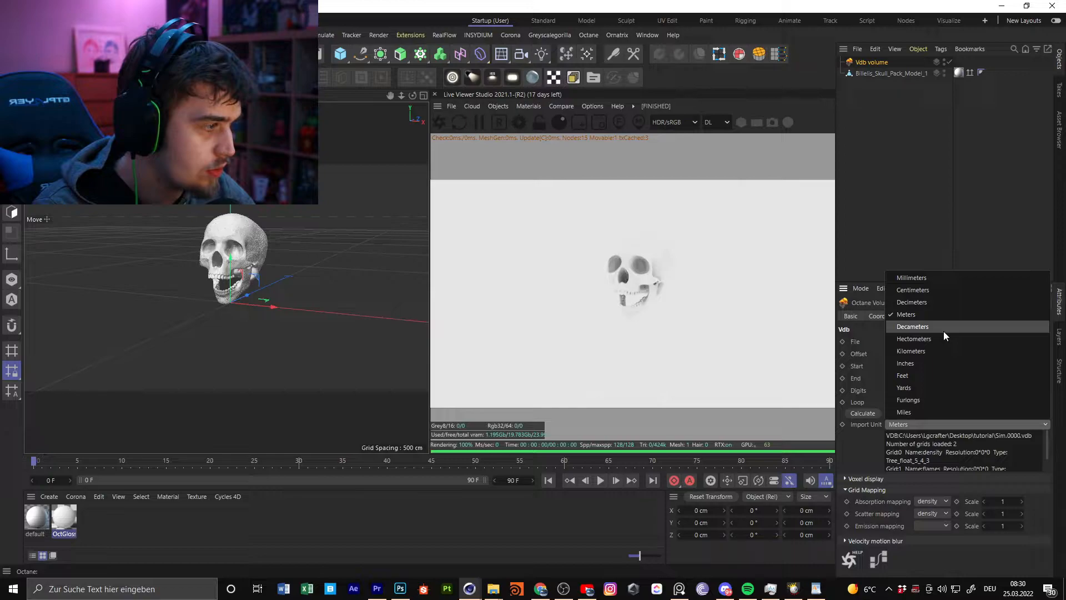
{"action": "left_click", "coordinate": [944, 331]}
{"action": "left_click", "coordinate": [928, 424]}
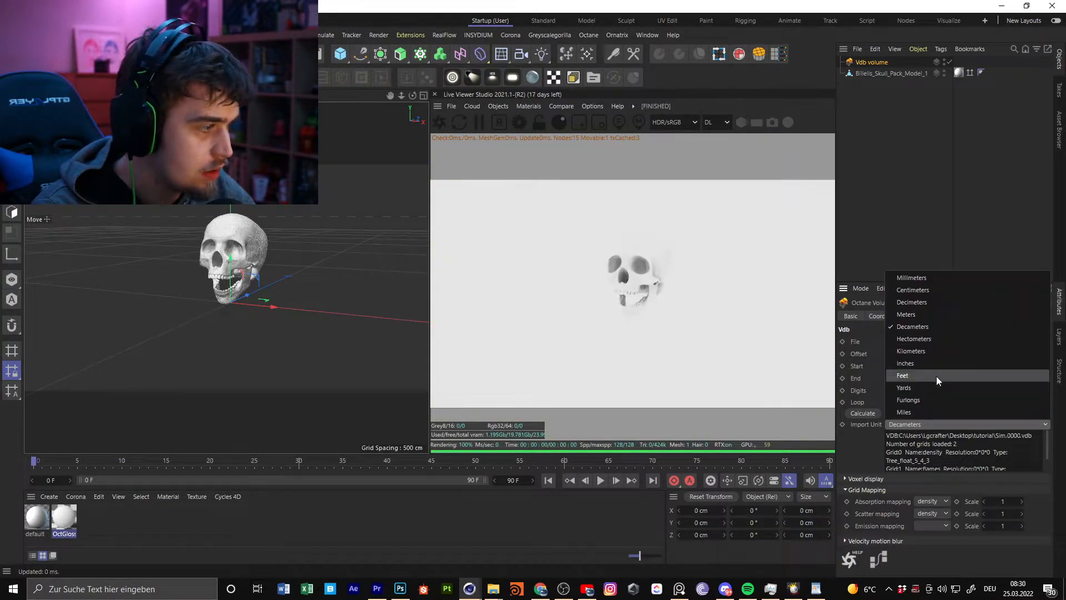
{"action": "left_click", "coordinate": [932, 339]}
{"action": "left_click", "coordinate": [940, 426]}
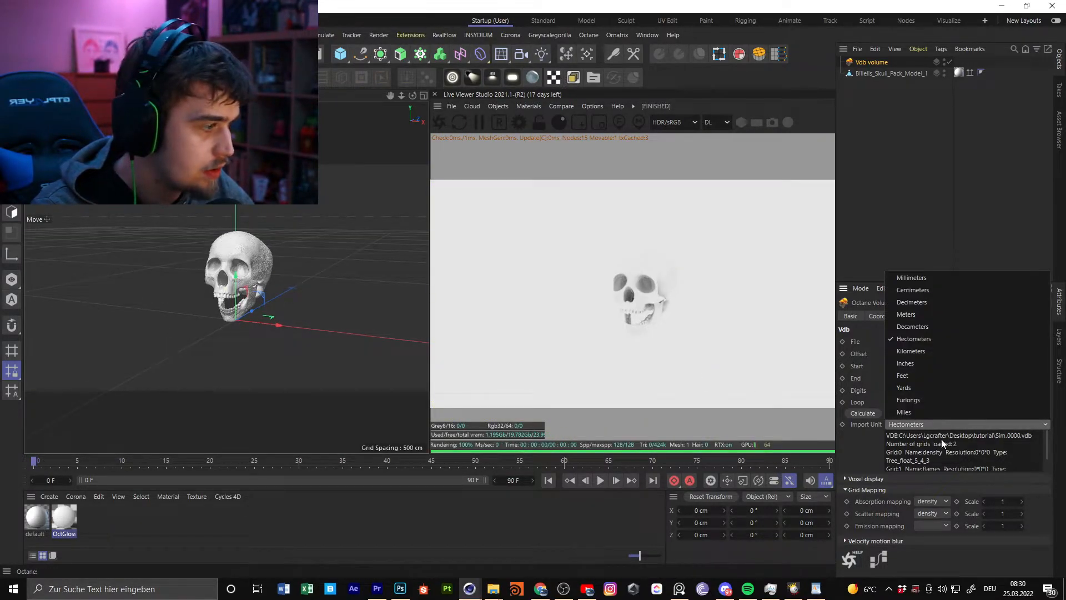
{"action": "left_click", "coordinate": [747, 419]}
At frame 55, set the VDB import unit to Meters and move the volume to X -2.67, Y 106.813, Z 80.894 cm
{"action": "left_click_drag", "start_coordinate": [326, 463], "coordinate": [502, 465]}
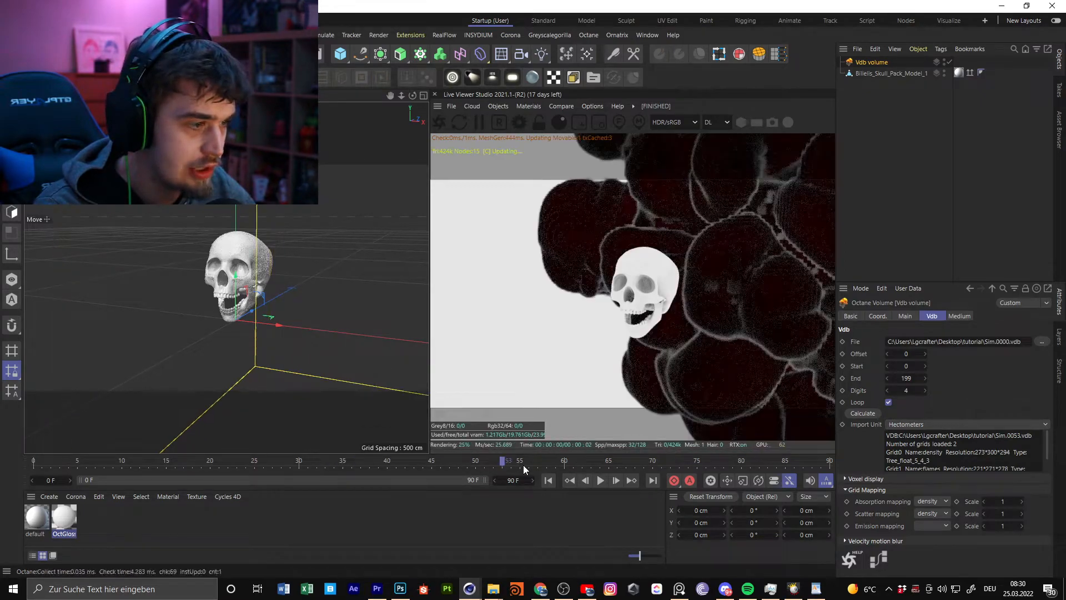
{"action": "left_click", "coordinate": [921, 425]}
{"action": "left_click", "coordinate": [933, 316]}
{"action": "left_click_drag", "start_coordinate": [340, 331], "coordinate": [328, 227]}
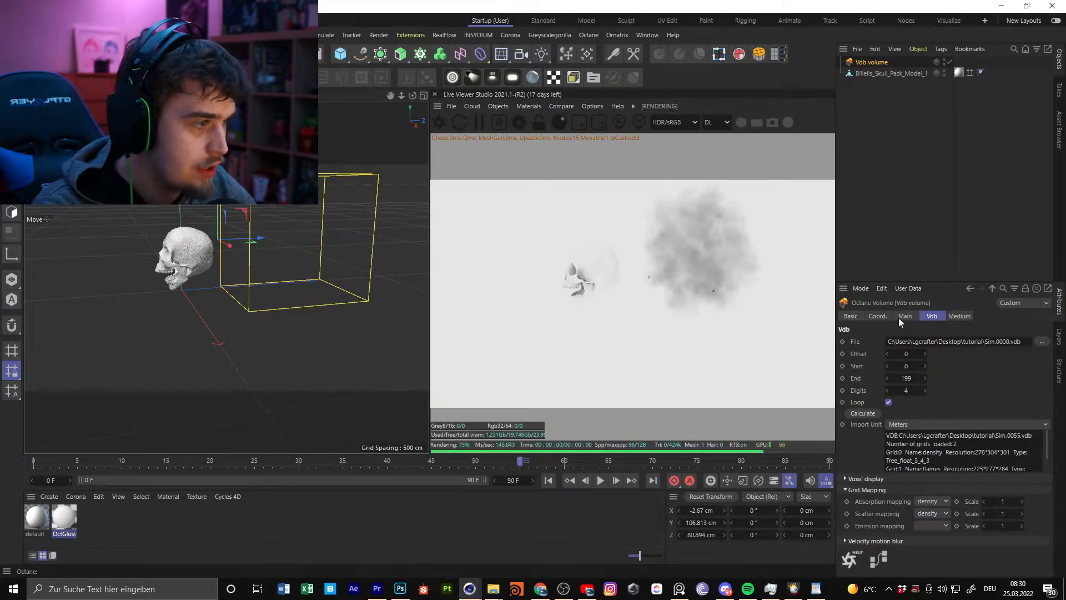
In the volume medium, set the density to 219.3696 and the volume step length to 0.474756
{"action": "left_click", "coordinate": [961, 316]}
{"action": "left_click", "coordinate": [915, 375]}
{"action": "left_click", "coordinate": [1031, 314]}
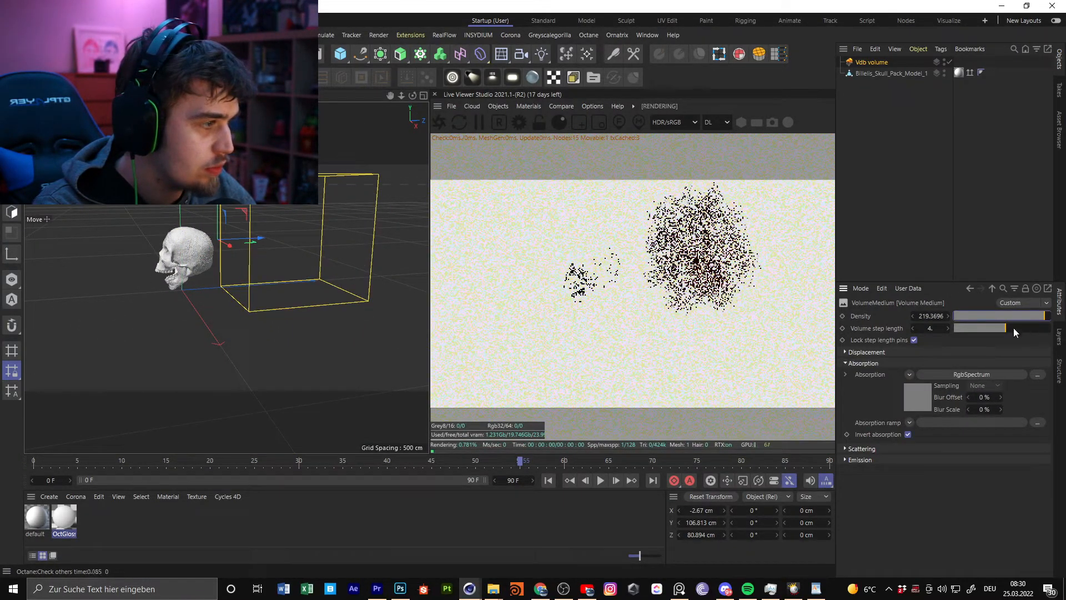
{"action": "left_click", "coordinate": [978, 328]}
Scrub forward to frame 81 and examine the smoke around the skull from the front, both close up and from afar
{"action": "left_click_drag", "start_coordinate": [311, 260], "coordinate": [439, 295], "text": "alt"}
{"action": "left_click", "coordinate": [687, 461]}
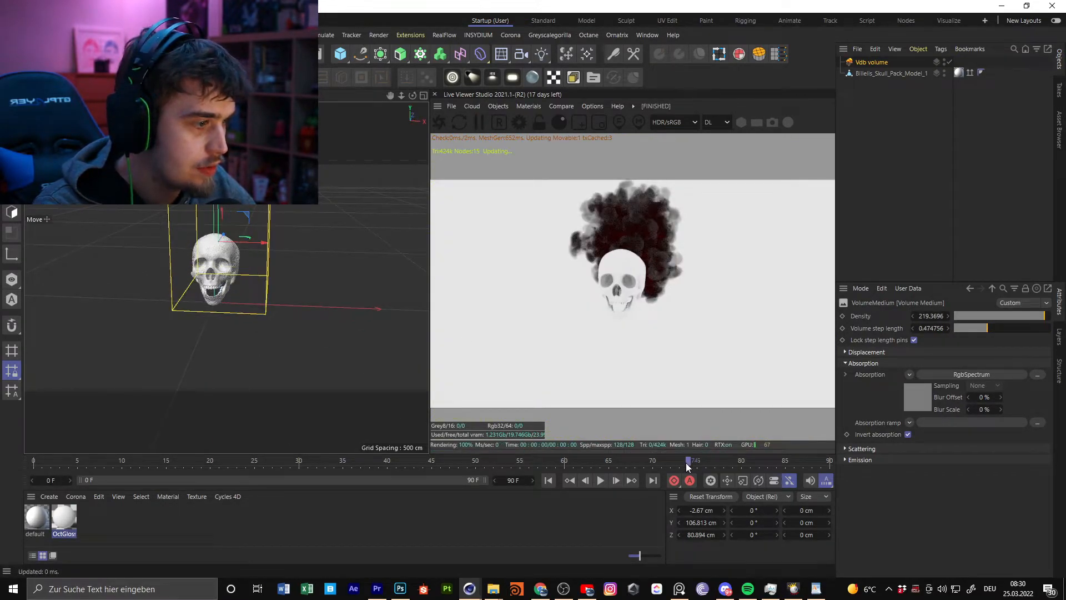
{"action": "left_click", "coordinate": [769, 465]}
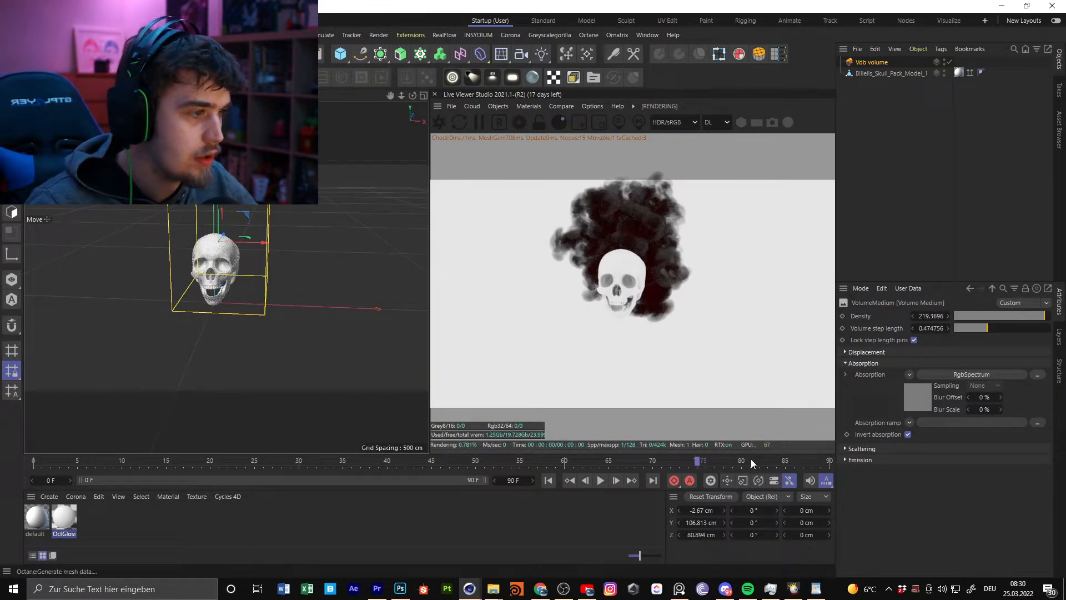
{"action": "left_click", "coordinate": [750, 462]}
{"action": "scroll", "coordinate": [267, 272], "scroll_direction": "up", "scroll_amount": 5}
{"action": "scroll", "coordinate": [266, 273], "scroll_direction": "down", "scroll_amount": 4}
{"action": "scroll", "coordinate": [266, 273], "scroll_direction": "down", "scroll_amount": 5}
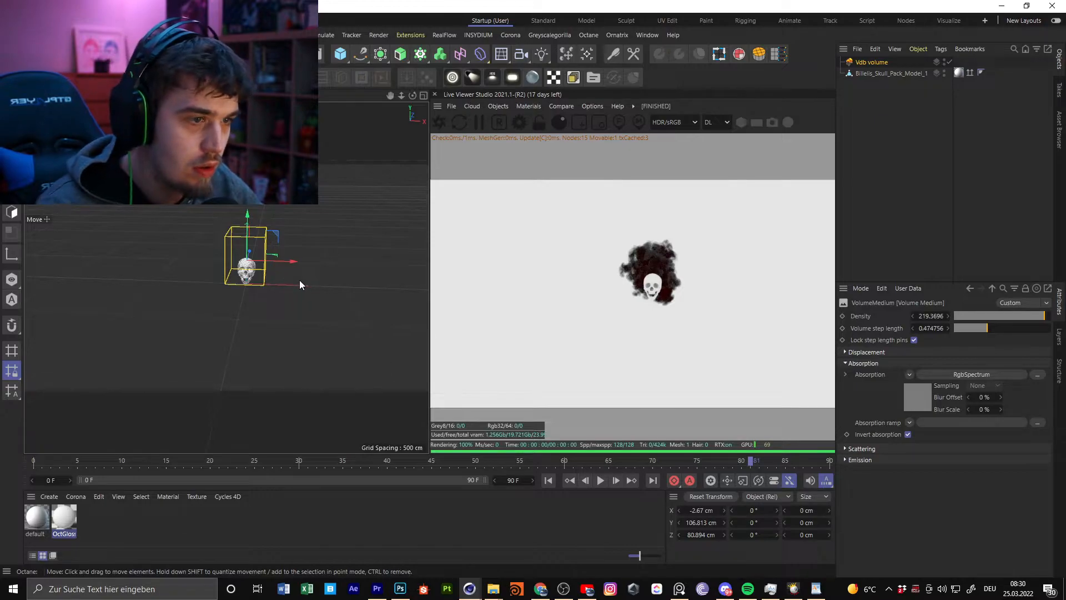
Rotate the VDB volume 90° in pitch and check its orientation relative to the skull
{"action": "left_click_drag", "start_coordinate": [326, 277], "coordinate": [207, 284], "text": "alt"}
{"action": "key", "text": "r"}
{"action": "left_click_drag", "start_coordinate": [293, 293], "coordinate": [107, 259], "text": "alt"}
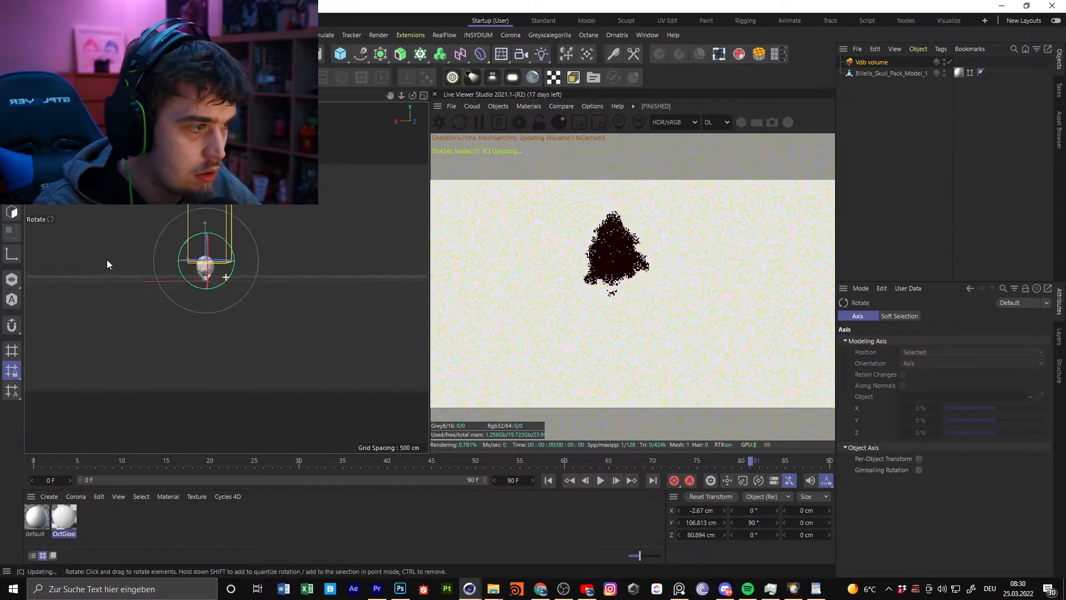
{"action": "left_click_drag", "start_coordinate": [181, 261], "coordinate": [310, 262], "text": "alt"}
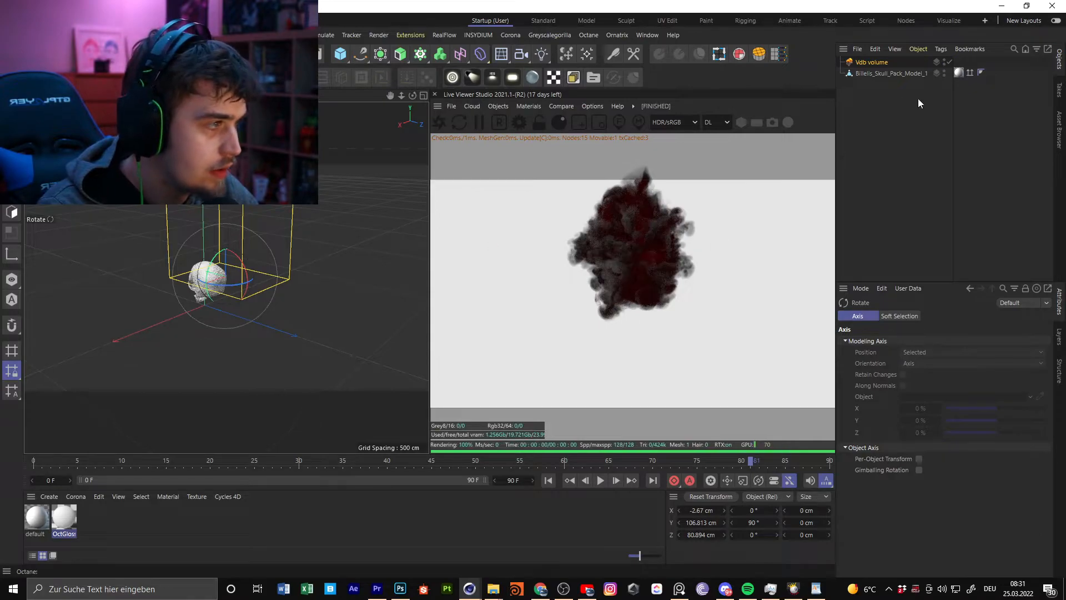
Lower the volume medium's density to 53.63049 and inspect the smoke at frame 72 from several angles
{"action": "left_click", "coordinate": [878, 62]}
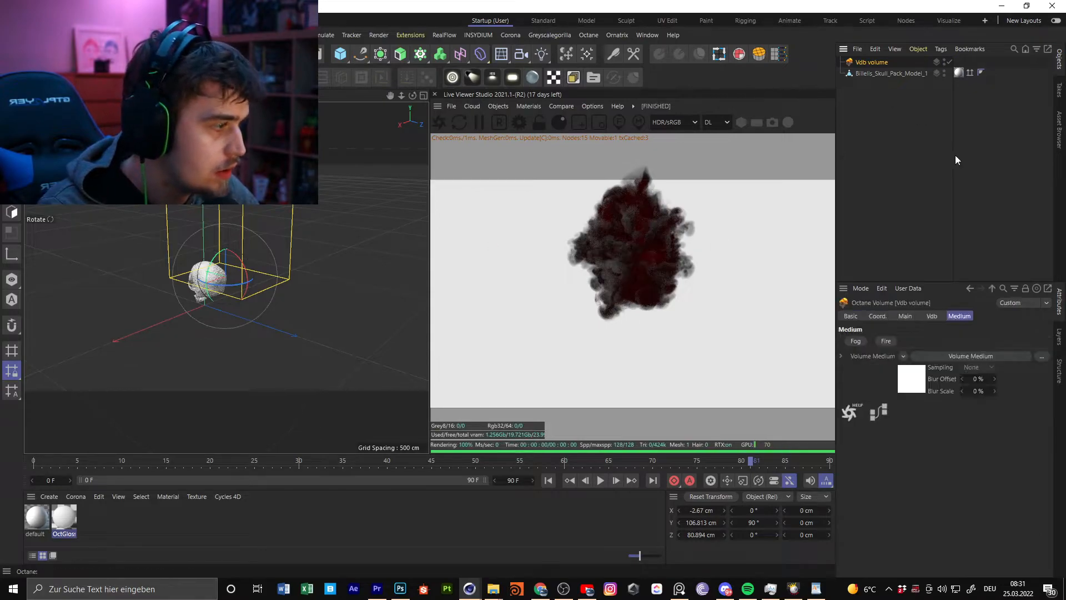
{"action": "left_click", "coordinate": [921, 378]}
{"action": "mouse_move", "coordinate": [1029, 317]}
{"action": "left_mouse_down"}
{"action": "mouse_move", "coordinate": [1007, 315]}
{"action": "mouse_move", "coordinate": [1037, 317]}
{"action": "left_mouse_up"}
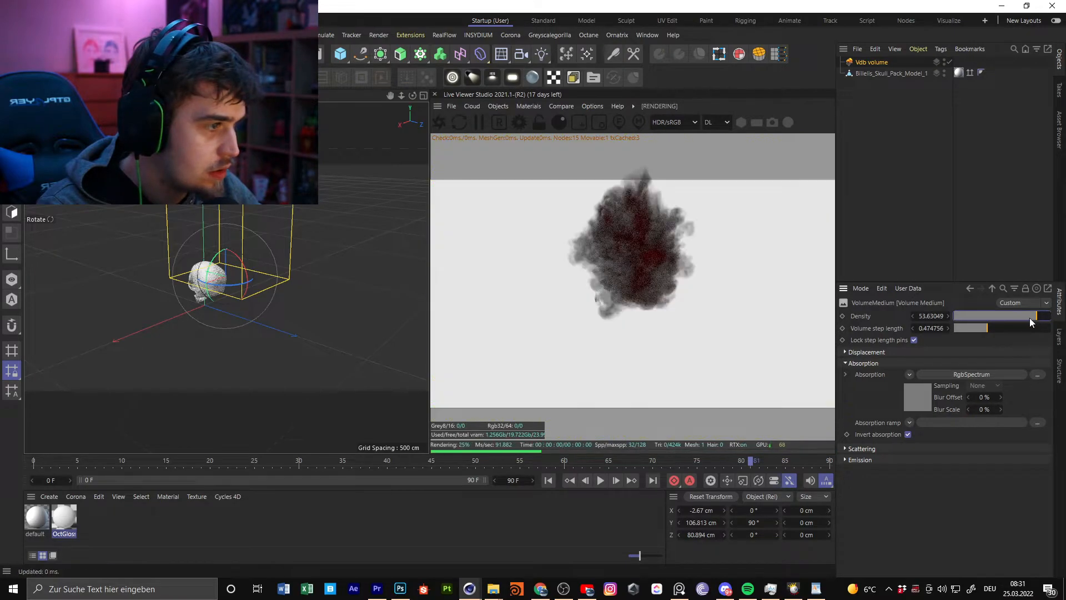
{"action": "left_click", "coordinate": [675, 460]}
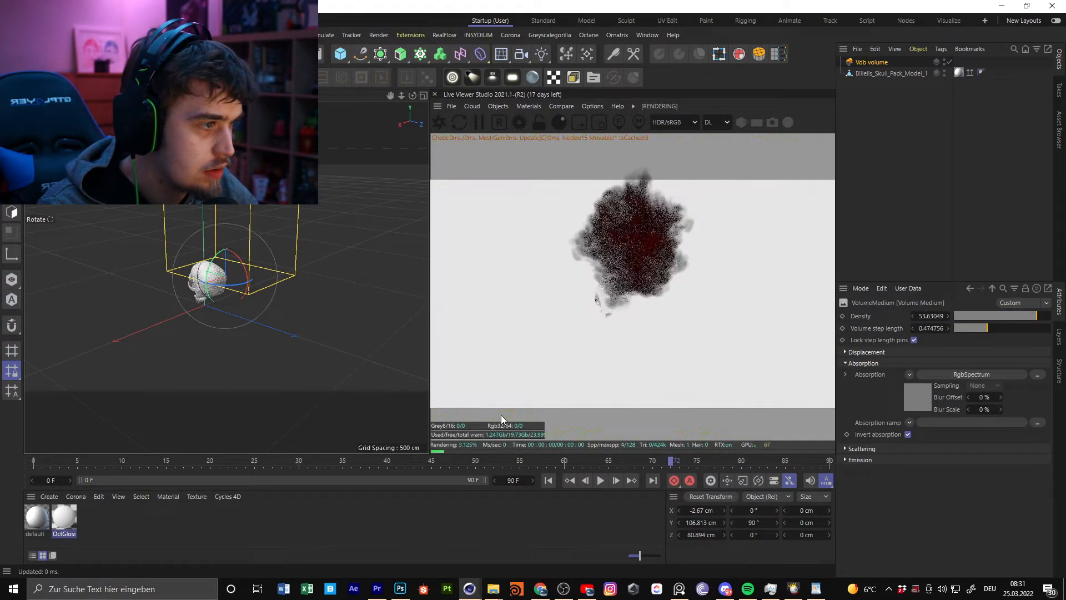
{"action": "left_click_drag", "start_coordinate": [399, 332], "coordinate": [451, 258], "text": "alt"}
{"action": "left_click_drag", "start_coordinate": [187, 249], "coordinate": [626, 349], "text": "alt"}
Extend the timeline's end to 402 frames and inspect the smoke at frames 205 and 188 and near the start
{"action": "left_click_drag", "start_coordinate": [533, 481], "coordinate": [662, 480]}
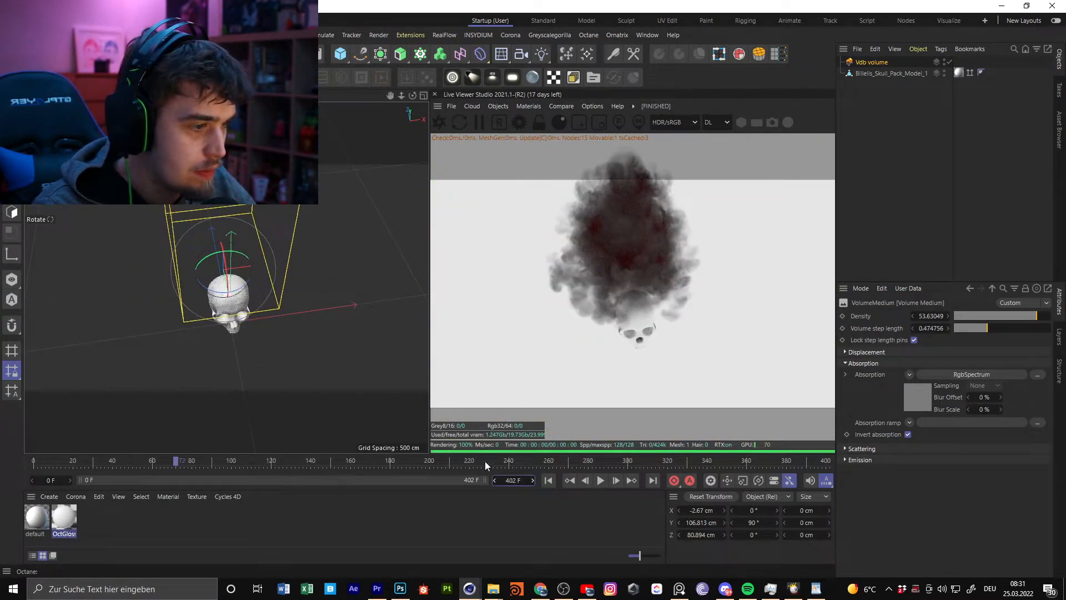
{"action": "left_click", "coordinate": [441, 460]}
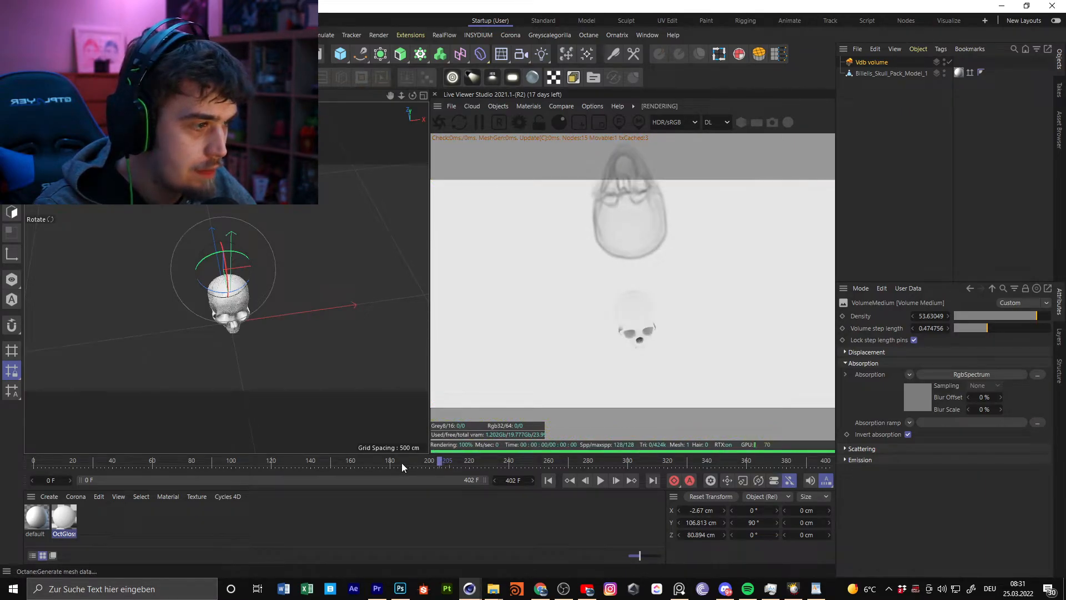
{"action": "left_click", "coordinate": [403, 460]}
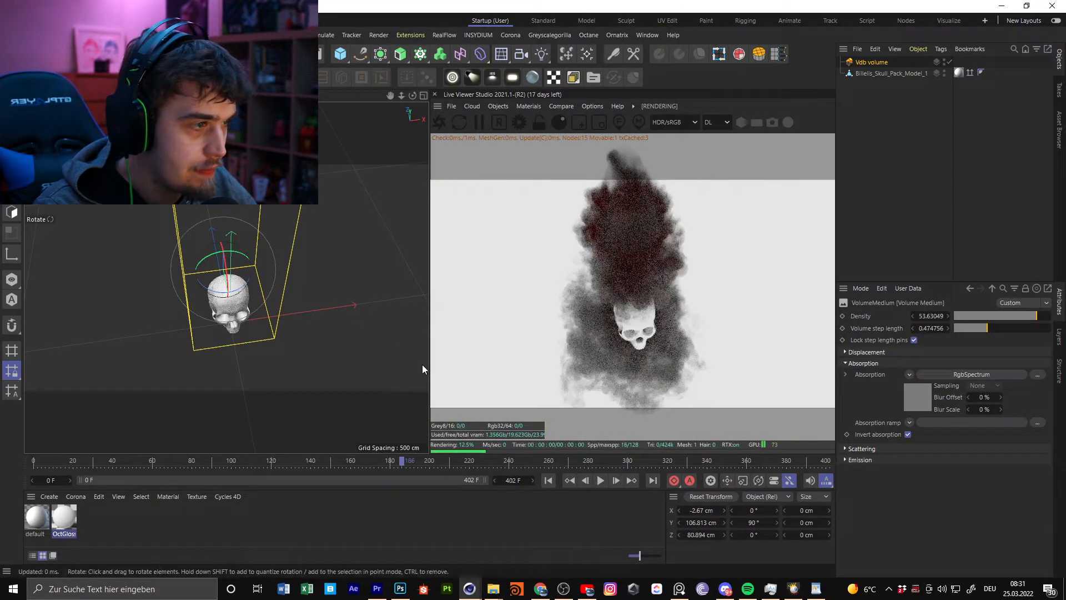
{"action": "left_click_drag", "start_coordinate": [328, 339], "coordinate": [361, 252], "text": "alt"}
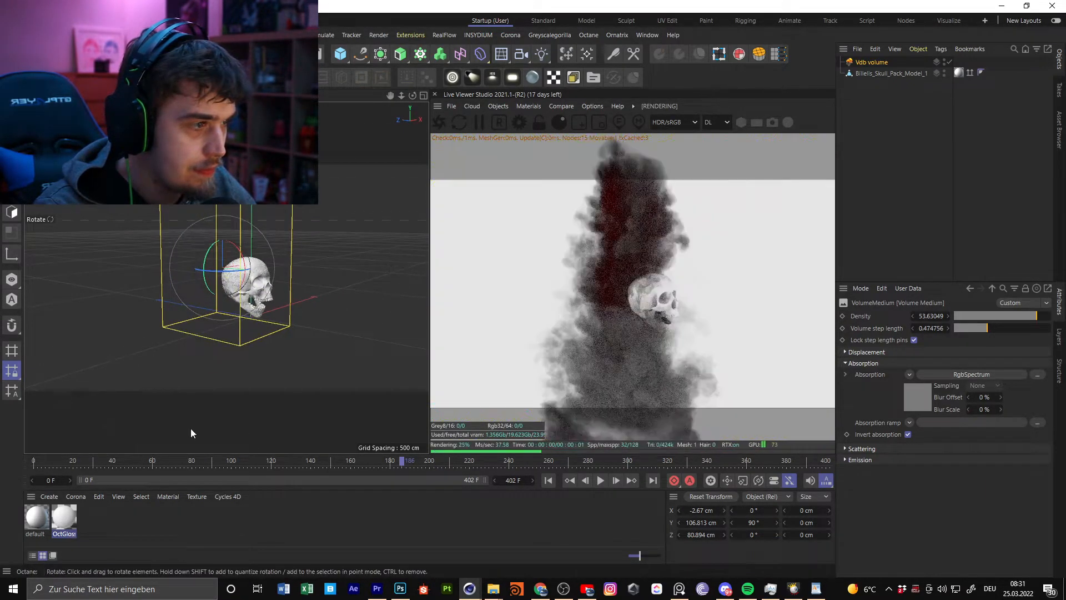
{"action": "left_click", "coordinate": [39, 462]}
{"action": "left_click_drag", "start_coordinate": [183, 355], "coordinate": [224, 314], "text": "alt"}
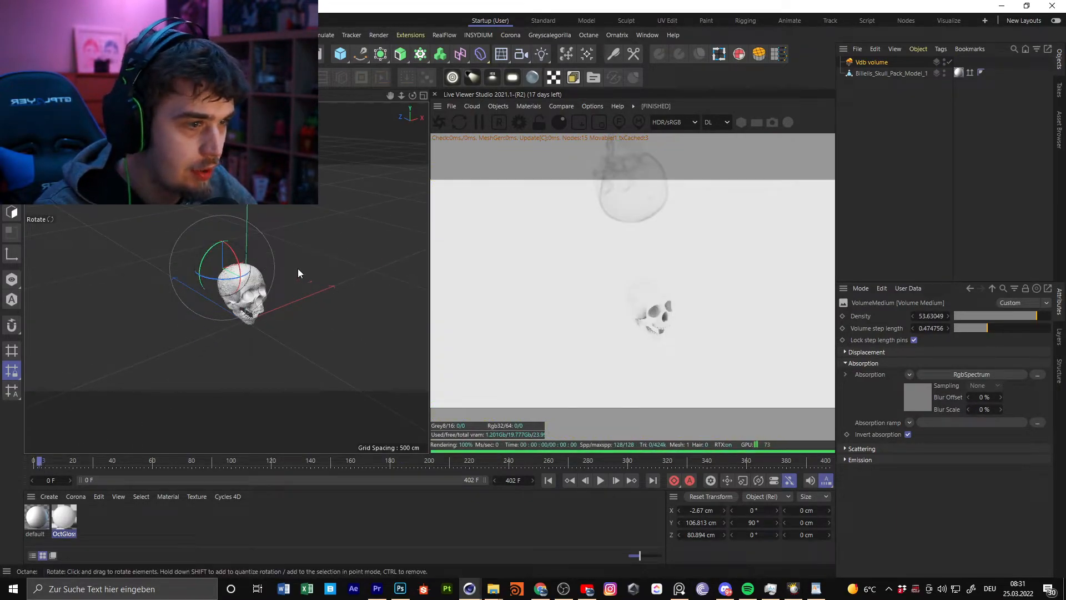
Set the VDB volume's pitch to -90° and move it over the skull in the front view
{"action": "left_click_drag", "start_coordinate": [232, 248], "coordinate": [122, 272]}
{"action": "left_click_drag", "start_coordinate": [383, 253], "coordinate": [274, 168], "text": "alt"}
{"action": "key", "text": "e"}
{"action": "left_click_drag", "start_coordinate": [300, 222], "coordinate": [381, 282], "text": "alt"}
{"action": "middle_click", "coordinate": [265, 285]}
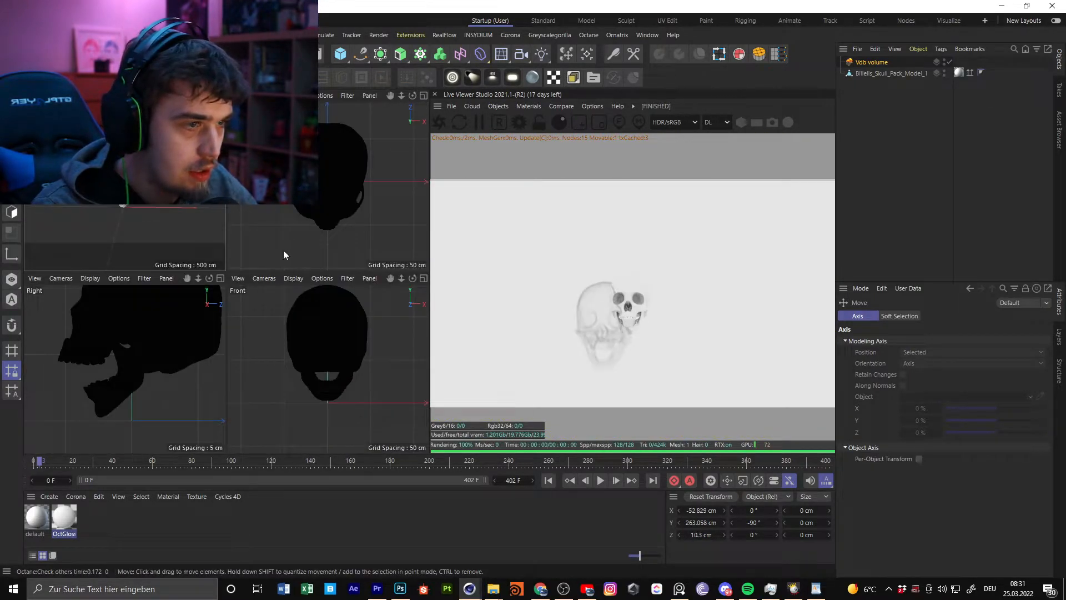
{"action": "middle_click", "coordinate": [328, 317]}
{"action": "left_click_drag", "start_coordinate": [266, 299], "coordinate": [348, 226]}
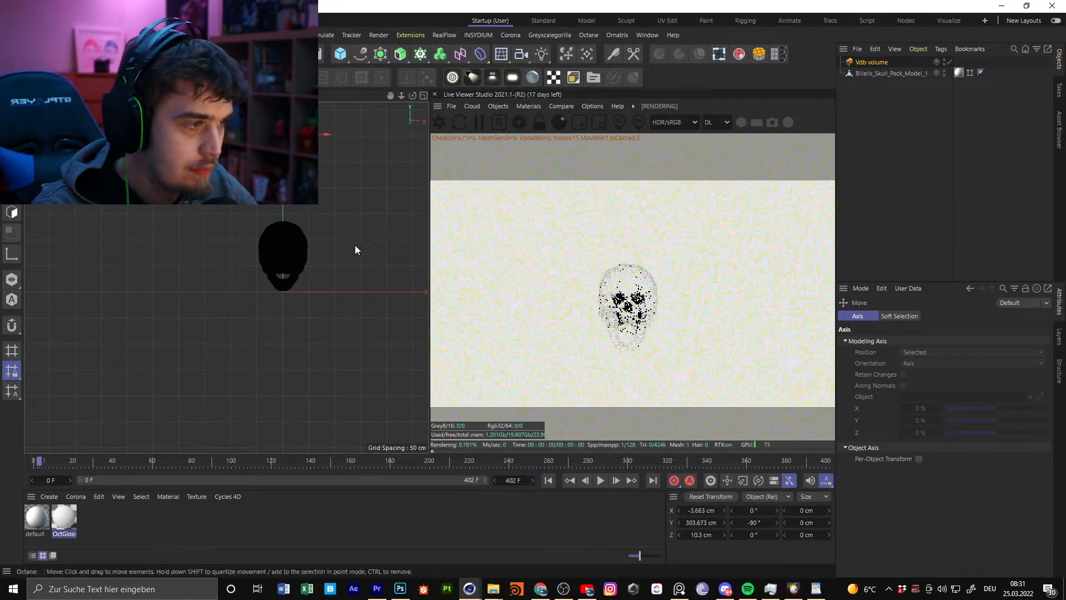
Fine-tune the VDB volume's position around the skull from the side, ending at about X 1.8, Y 302.8, Z -7.6 cm
{"action": "middle_click", "coordinate": [349, 247]}
{"action": "middle_click", "coordinate": [214, 245]}
{"action": "mouse_move", "coordinate": [225, 276]}
{"action": "left_mouse_down", "text": "alt"}
{"action": "mouse_move", "coordinate": [319, 262]}
{"action": "mouse_move", "coordinate": [276, 238]}
{"action": "mouse_move", "coordinate": [214, 263]}
{"action": "mouse_move", "coordinate": [100, 261]}
{"action": "mouse_move", "coordinate": [268, 268]}
{"action": "mouse_move", "coordinate": [227, 273]}
{"action": "left_mouse_up", "text": "alt"}
{"action": "scroll", "coordinate": [319, 261], "scroll_direction": "up", "scroll_amount": 5}
{"action": "left_click_drag", "start_coordinate": [227, 274], "coordinate": [390, 292]}
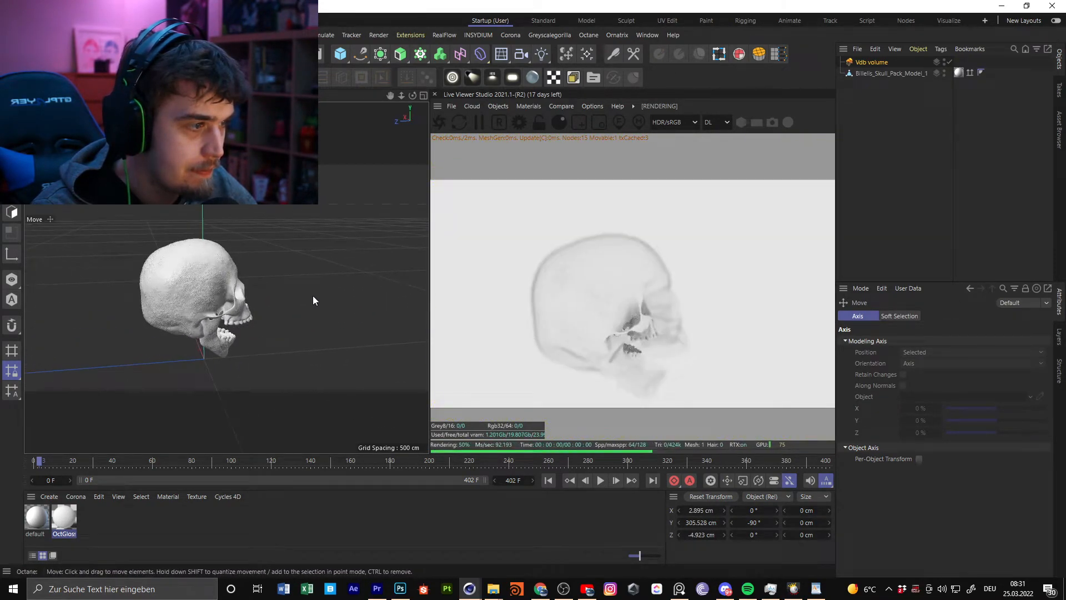
{"action": "left_click_drag", "start_coordinate": [276, 281], "coordinate": [209, 278], "text": "alt"}
Scale the skull up to about 146 × 209 × 193 cm and lower it to about Y 78 cm
{"action": "left_click", "coordinate": [209, 278]}
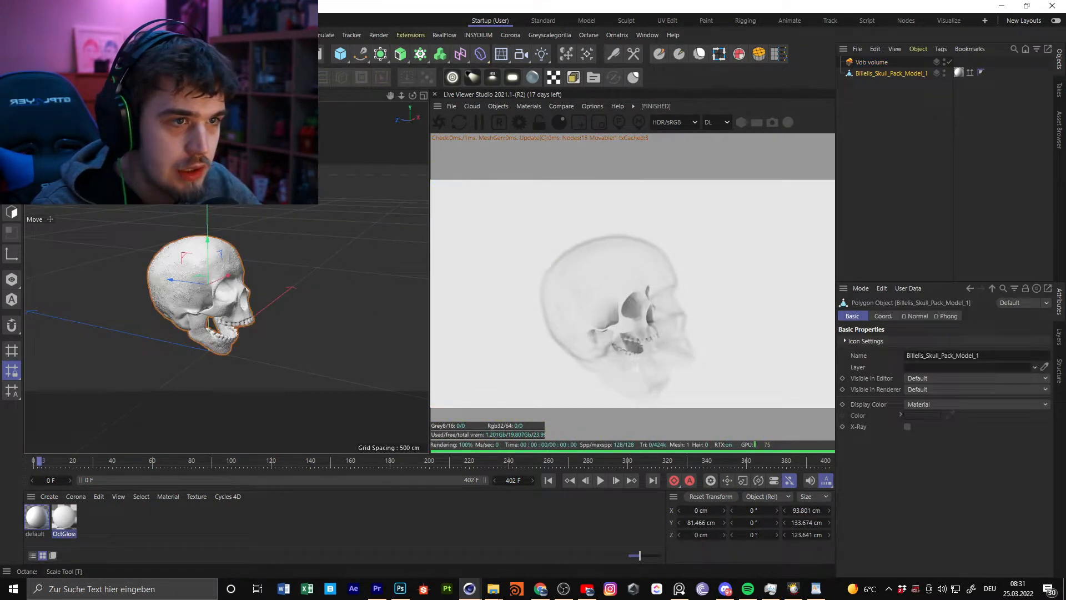
{"action": "key", "text": "t"}
{"action": "left_click_drag", "start_coordinate": [301, 239], "coordinate": [361, 237]}
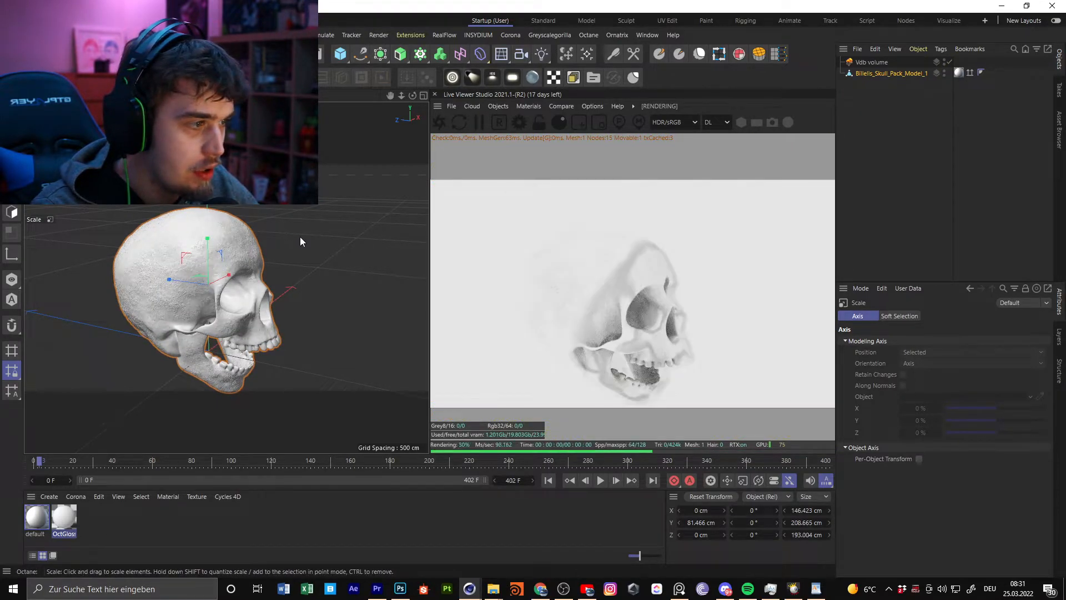
{"action": "left_click_drag", "start_coordinate": [301, 257], "coordinate": [336, 310], "text": "alt"}
{"action": "key", "text": "e"}
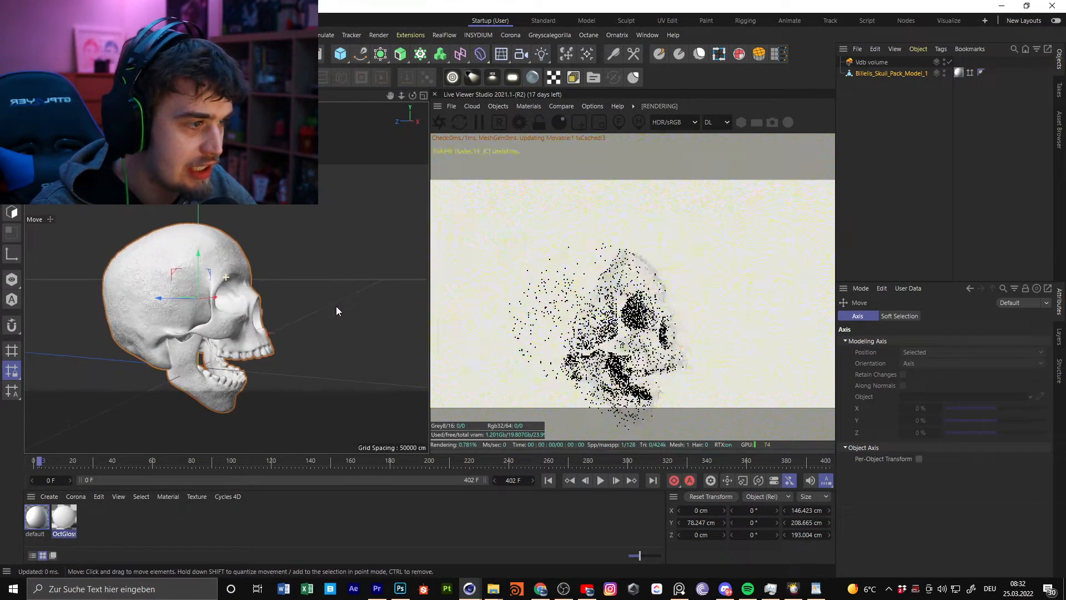
Nudge the skull to Z -2.16 cm and inspect how the smoke fits it around frames 70 and 192
{"action": "left_click", "coordinate": [114, 460]}
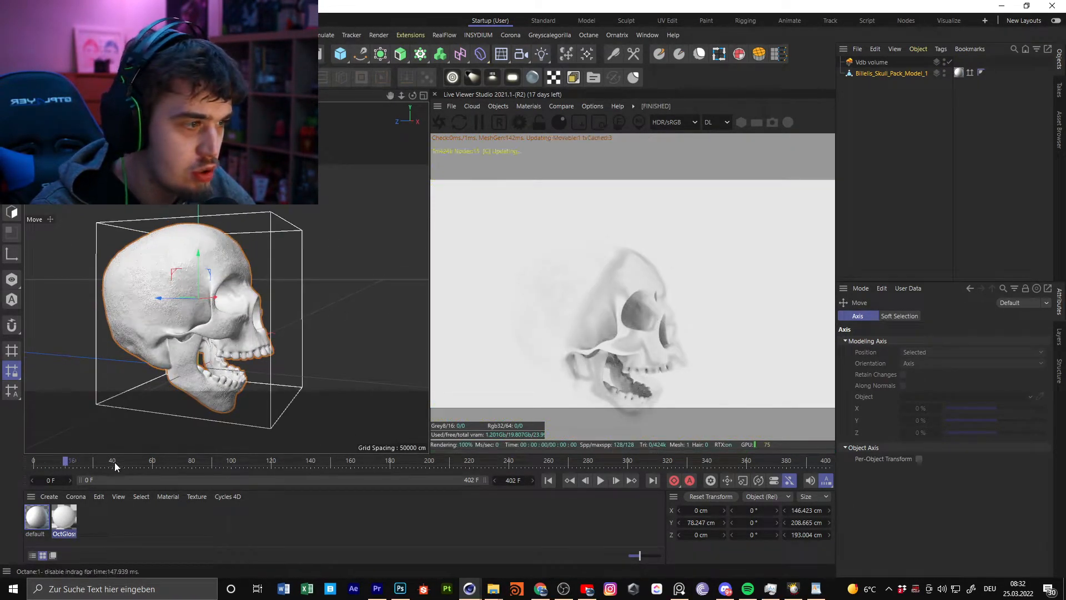
{"action": "left_click", "coordinate": [168, 465]}
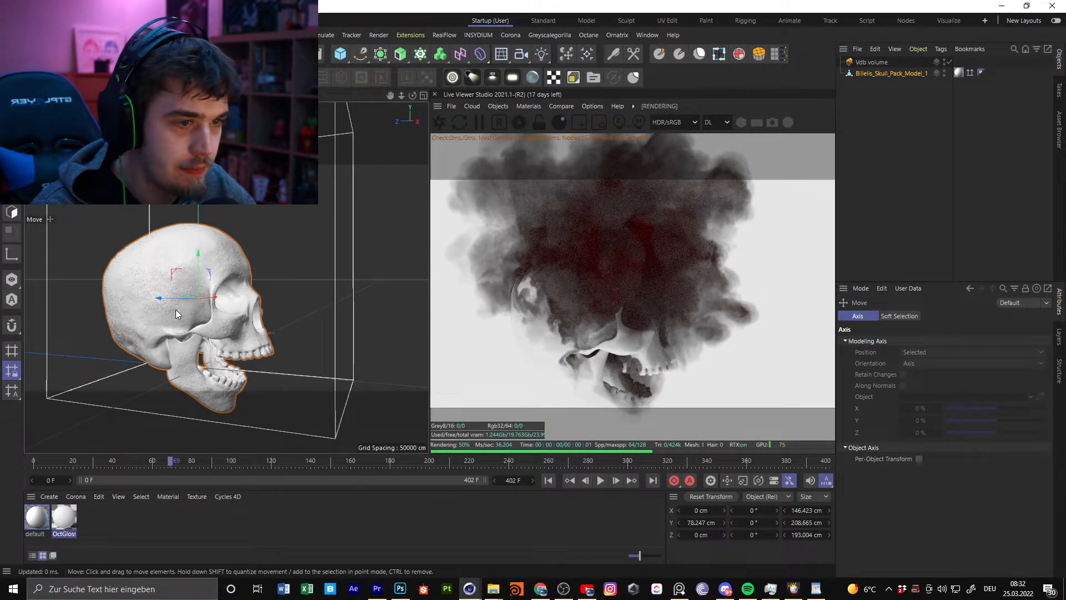
{"action": "left_click_drag", "start_coordinate": [173, 303], "coordinate": [232, 337], "text": "alt"}
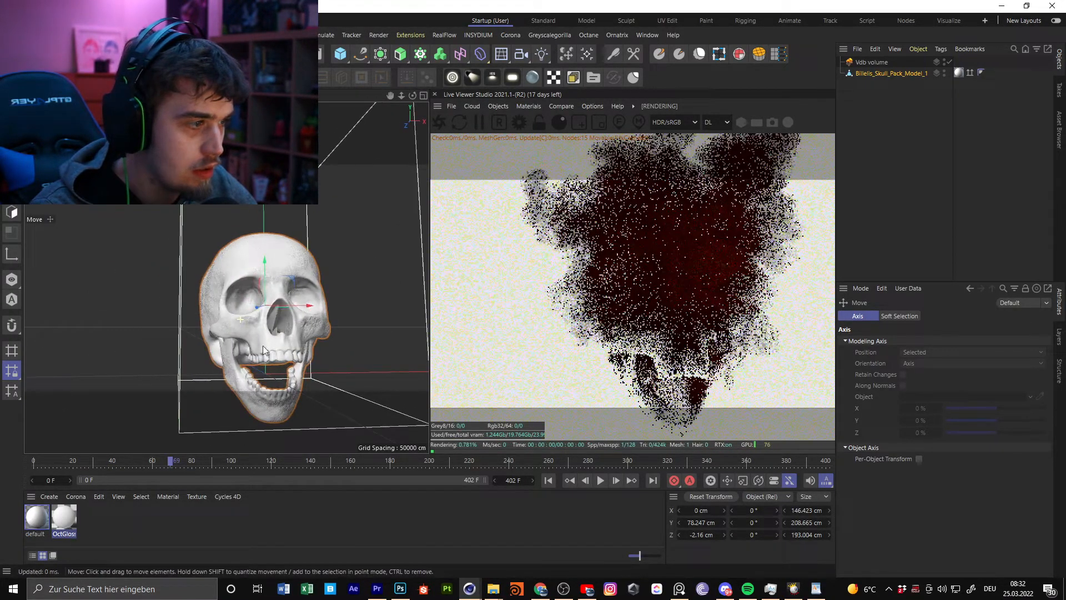
{"action": "left_click", "coordinate": [414, 463]}
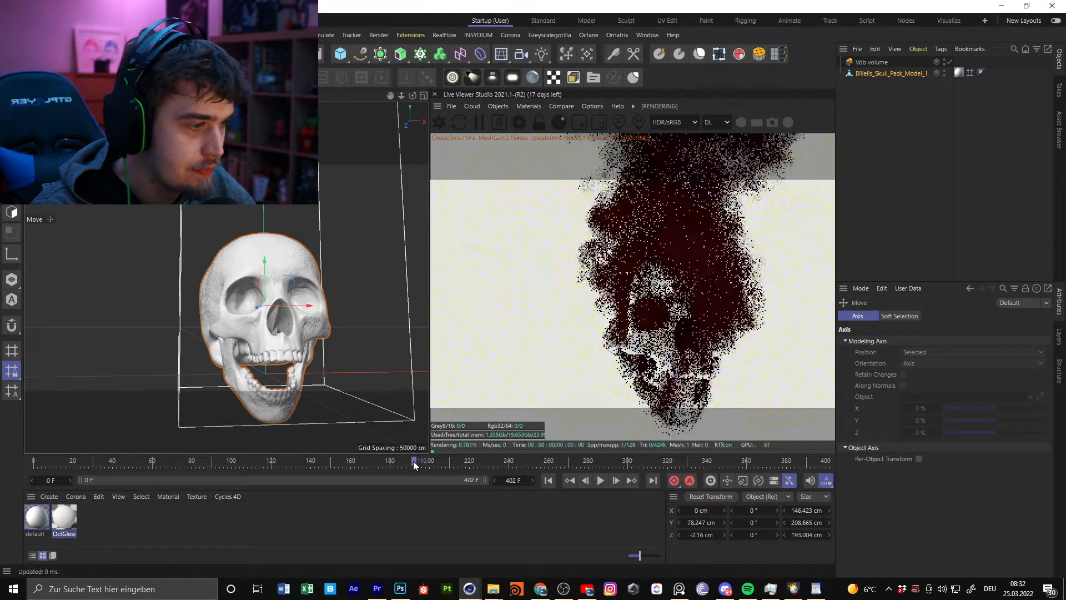
{"action": "left_click_drag", "start_coordinate": [250, 328], "coordinate": [285, 282], "text": "alt"}
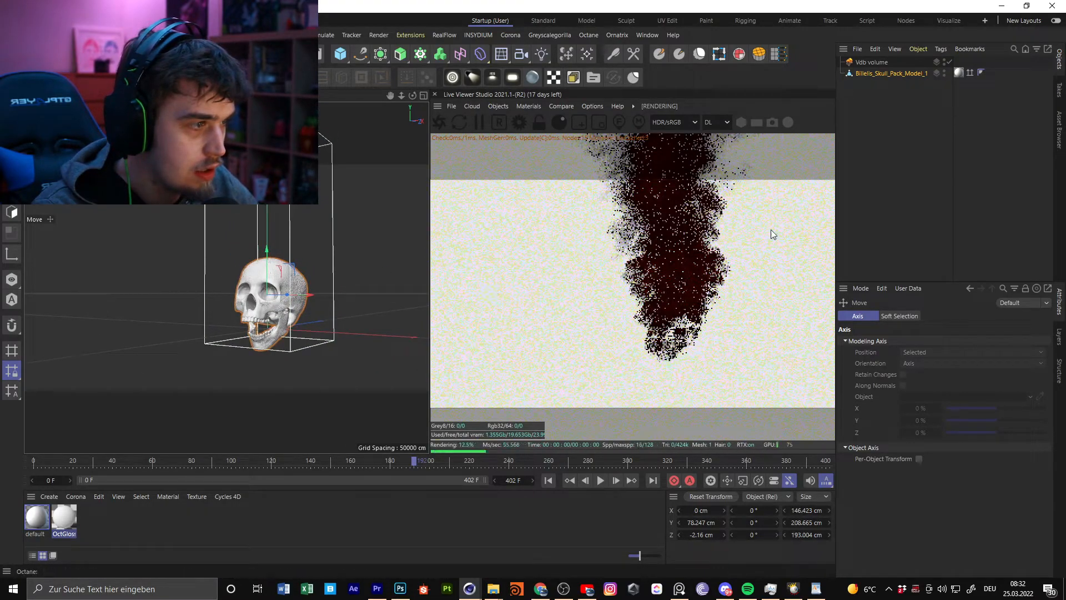
Switch the live render to path tracing and display it through the OCIO view ACES: Rec.709
{"action": "left_click", "coordinate": [724, 124]}
{"action": "left_click", "coordinate": [713, 167]}
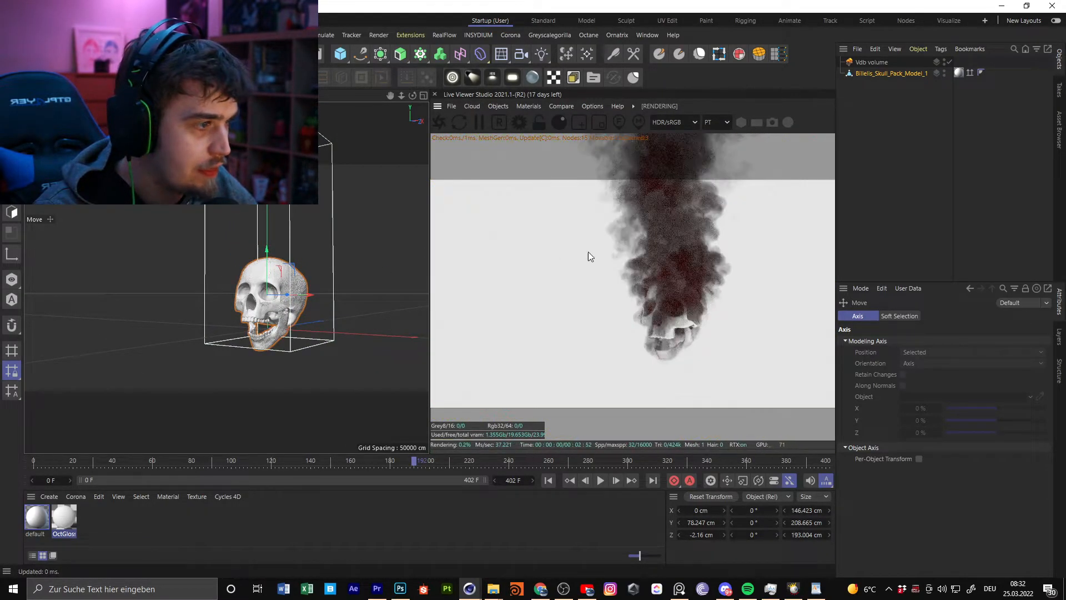
{"action": "left_click", "coordinate": [517, 122]}
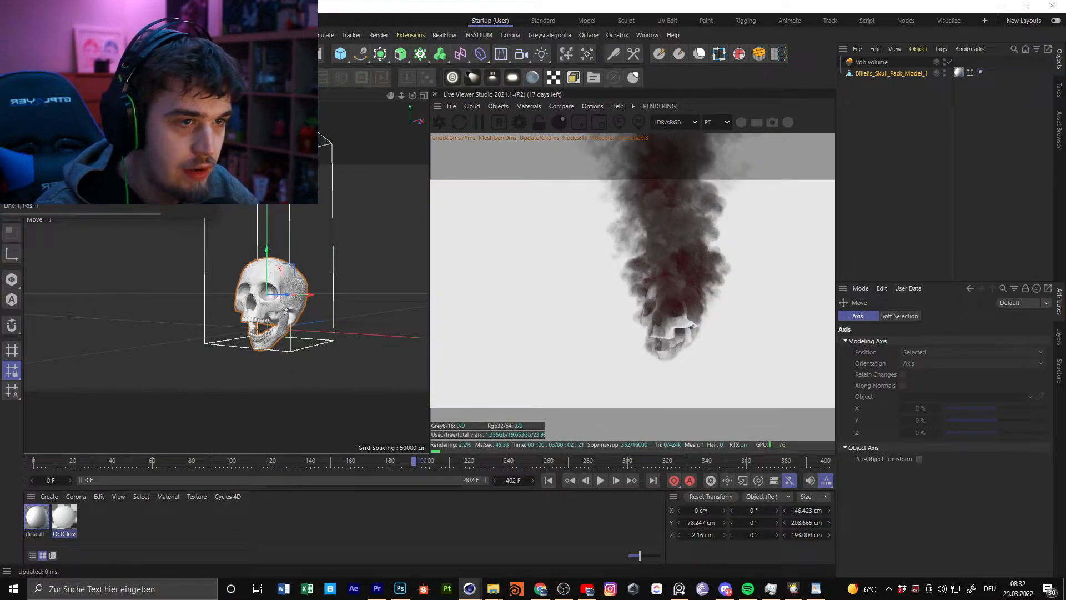
{"action": "left_click", "coordinate": [141, 181]}
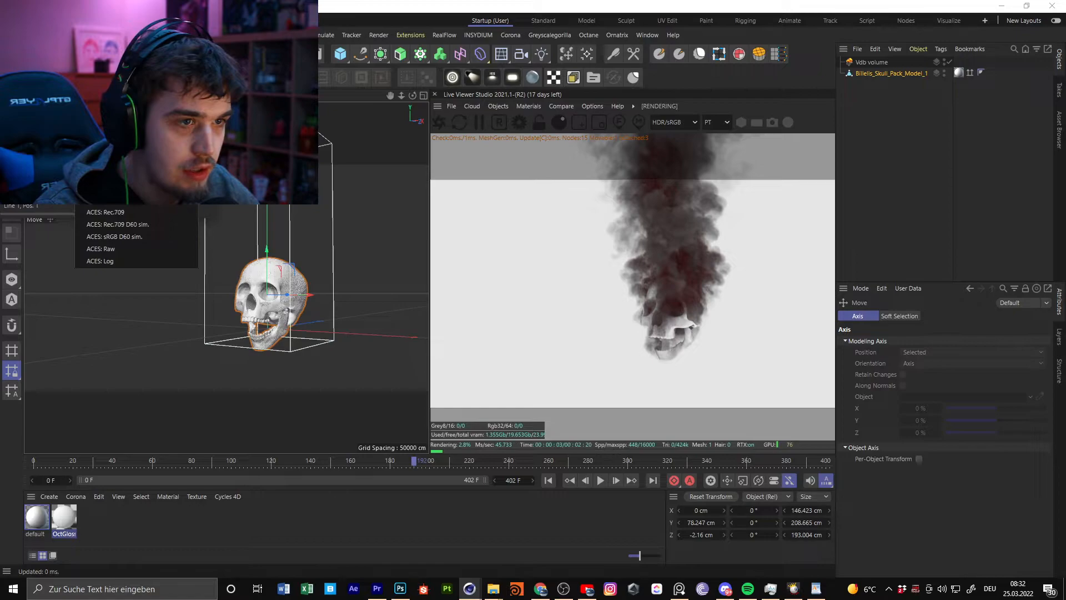
{"action": "left_click", "coordinate": [142, 211]}
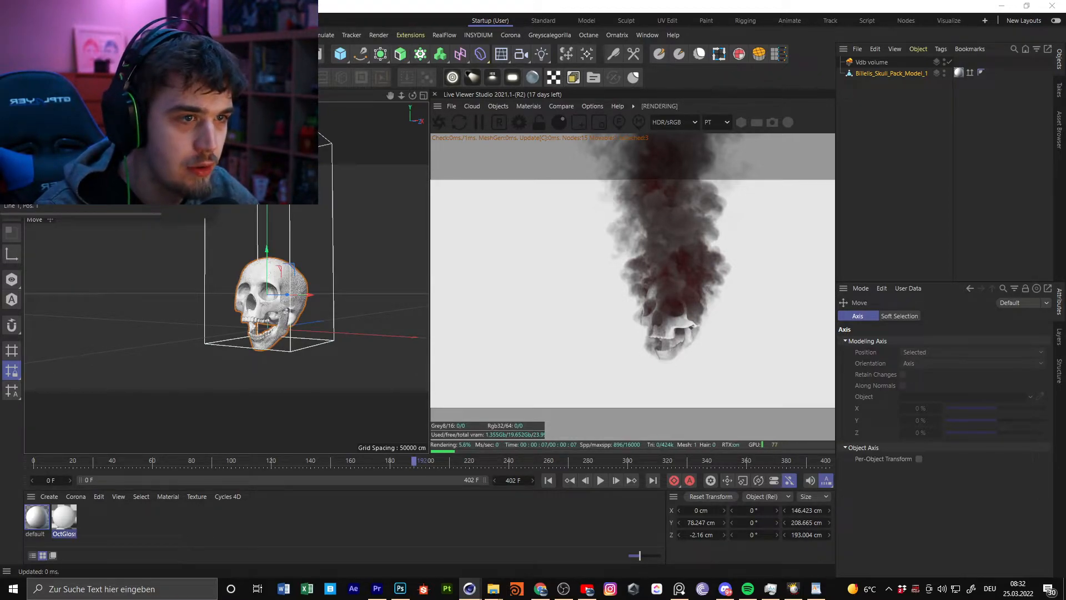
{"action": "left_click", "coordinate": [677, 122]}
{"action": "left_click", "coordinate": [684, 215]}
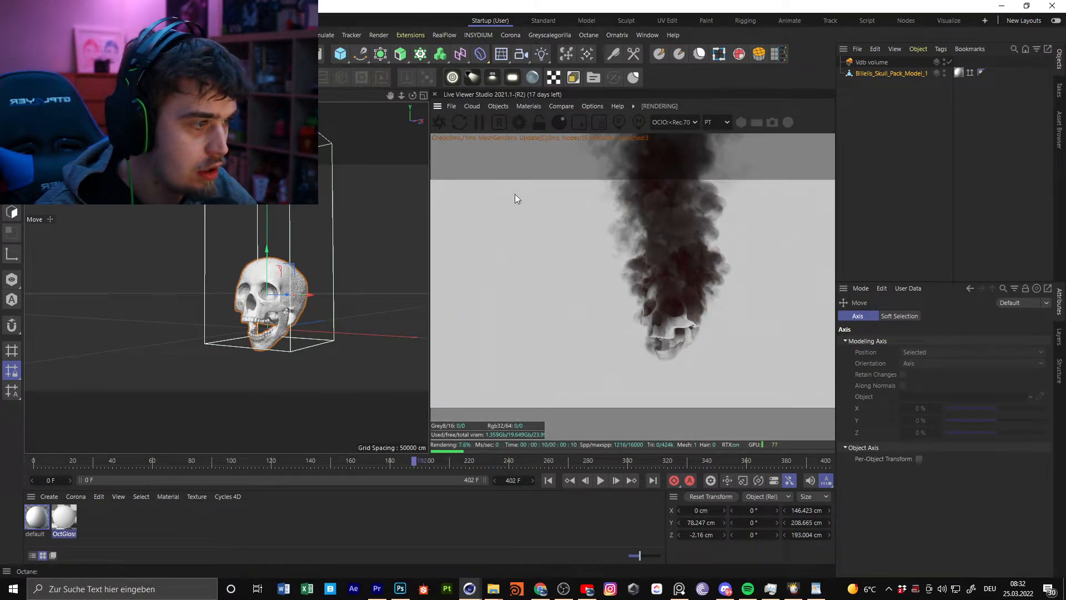
Examine the smoke around the skull at frames 158, 96 and 116 from several angles and distances
{"action": "left_click_drag", "start_coordinate": [344, 278], "coordinate": [309, 261], "text": "alt"}
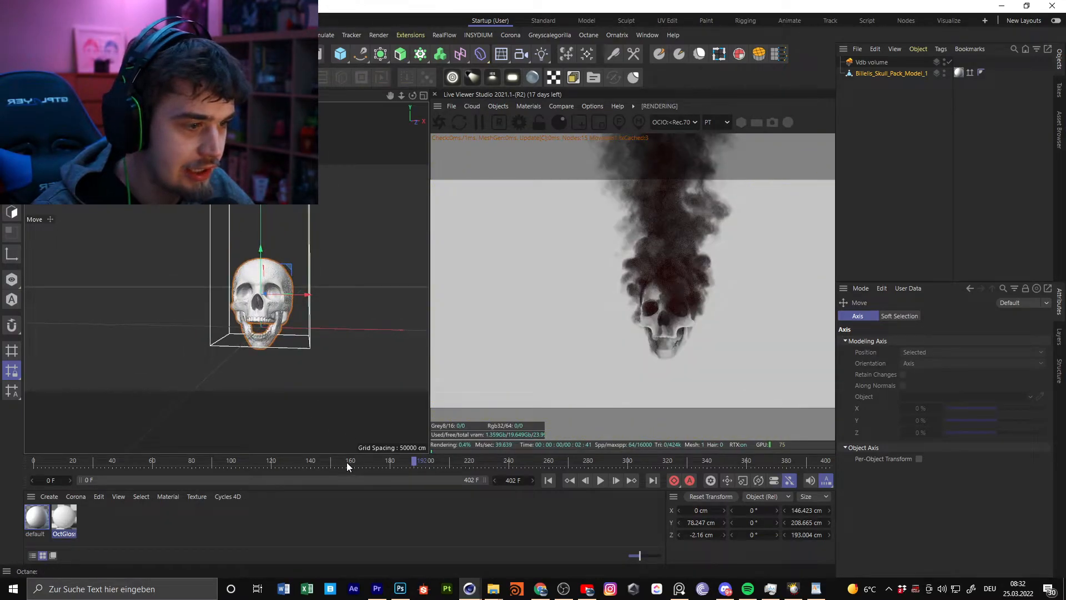
{"action": "left_click_drag", "start_coordinate": [286, 465], "coordinate": [203, 469]}
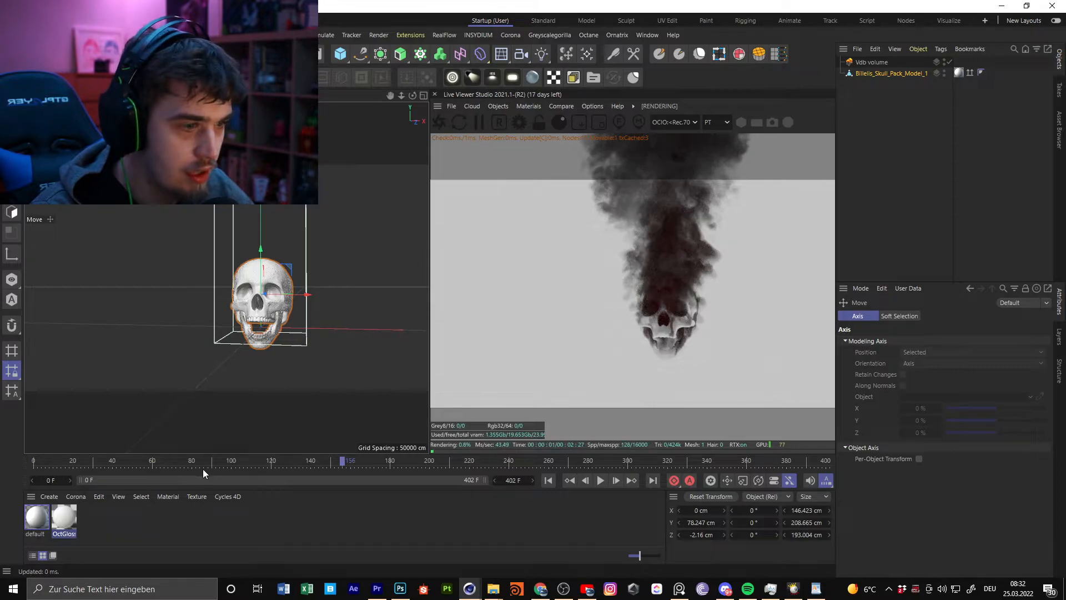
{"action": "left_click", "coordinate": [230, 463]}
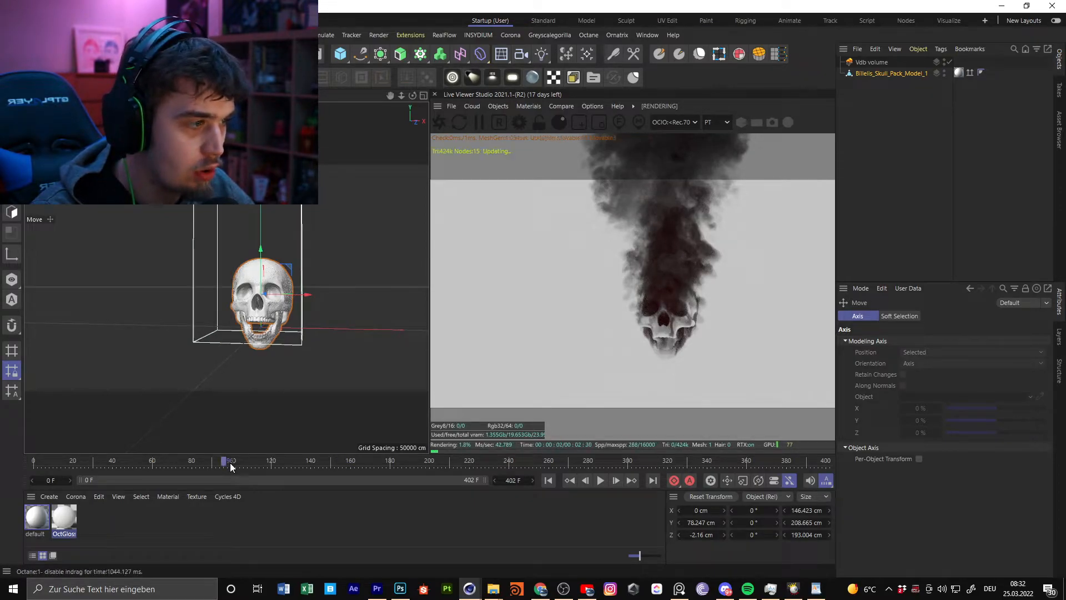
{"action": "left_click_drag", "start_coordinate": [268, 351], "coordinate": [228, 333], "text": "alt"}
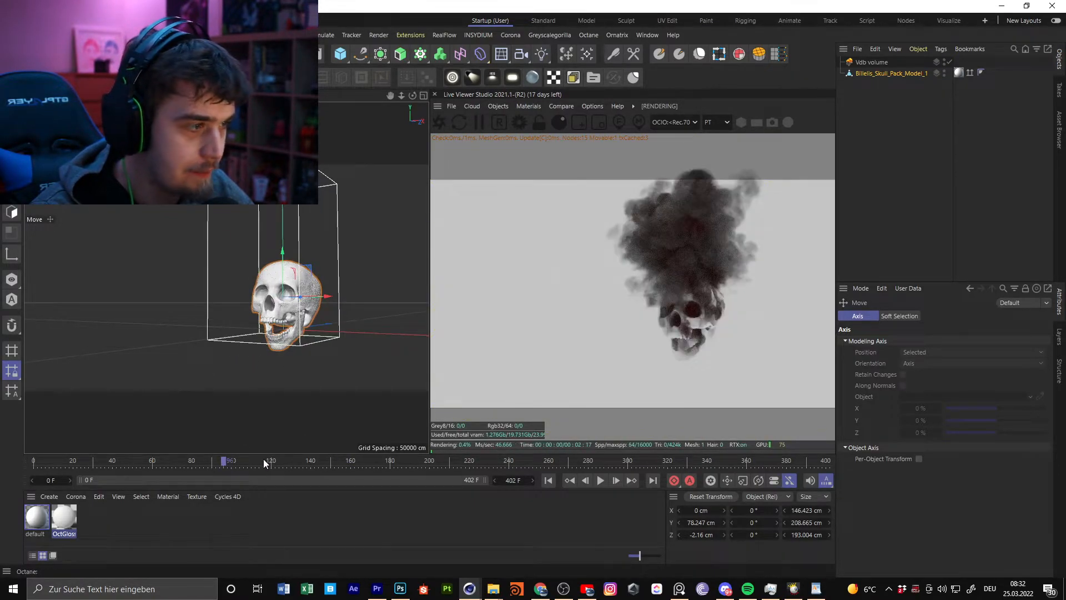
{"action": "left_click", "coordinate": [263, 459]}
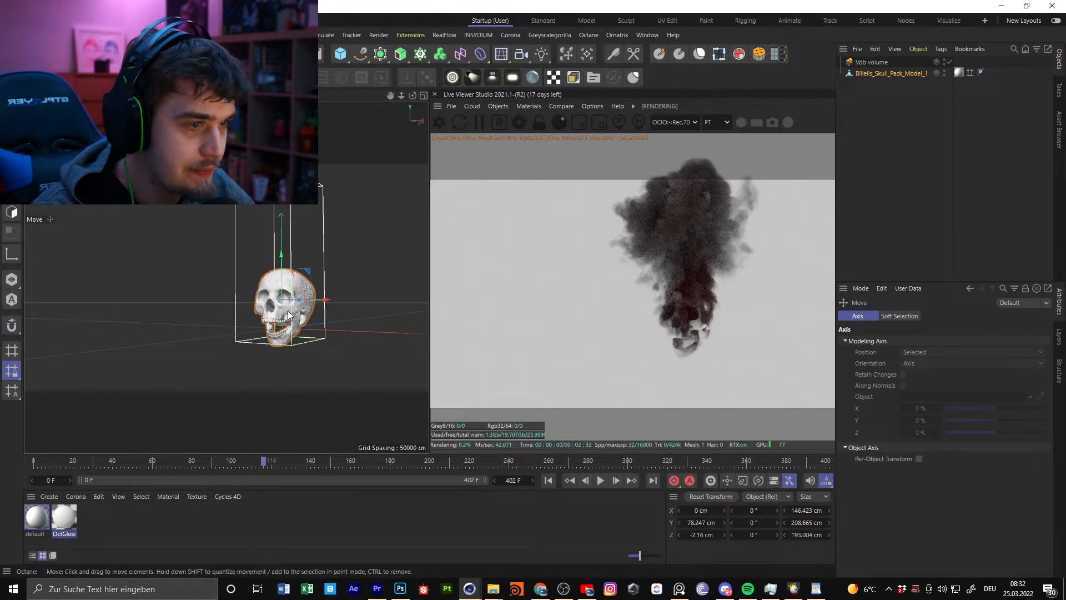
{"action": "middle_click_drag", "start_coordinate": [288, 305], "coordinate": [260, 283], "text": "alt"}
{"action": "mouse_move", "coordinate": [260, 282]}
{"action": "right_mouse_down", "text": "alt"}
{"action": "mouse_move", "coordinate": [280, 277]}
{"action": "mouse_move", "coordinate": [251, 289]}
{"action": "right_mouse_up", "text": "alt"}
{"action": "left_click_drag", "start_coordinate": [269, 280], "coordinate": [271, 293], "text": "alt"}
{"action": "right_click_drag", "start_coordinate": [273, 297], "coordinate": [288, 287], "text": "alt"}
{"action": "mouse_move", "coordinate": [289, 288]}
{"action": "left_mouse_down", "text": "alt"}
{"action": "mouse_move", "coordinate": [261, 282]}
{"action": "mouse_move", "coordinate": [271, 286]}
{"action": "left_mouse_up", "text": "alt"}
{"action": "middle_click_drag", "start_coordinate": [271, 286], "coordinate": [272, 297], "text": "alt"}
Enable surface brightness for the VDB volume's texture emission and raise its power to 50
{"action": "left_click", "coordinate": [878, 63]}
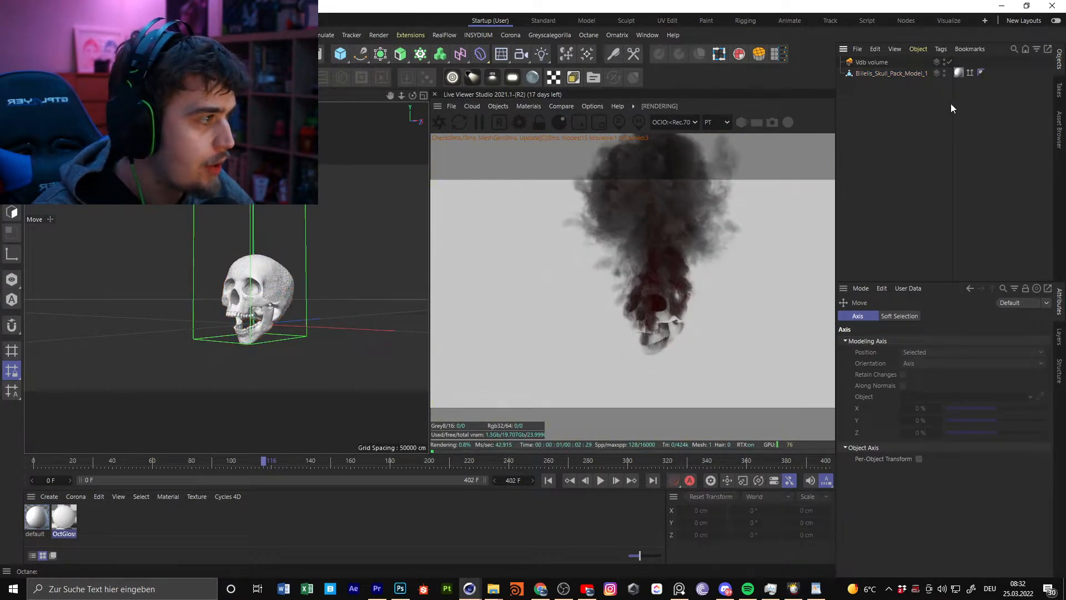
{"action": "left_click", "coordinate": [922, 356]}
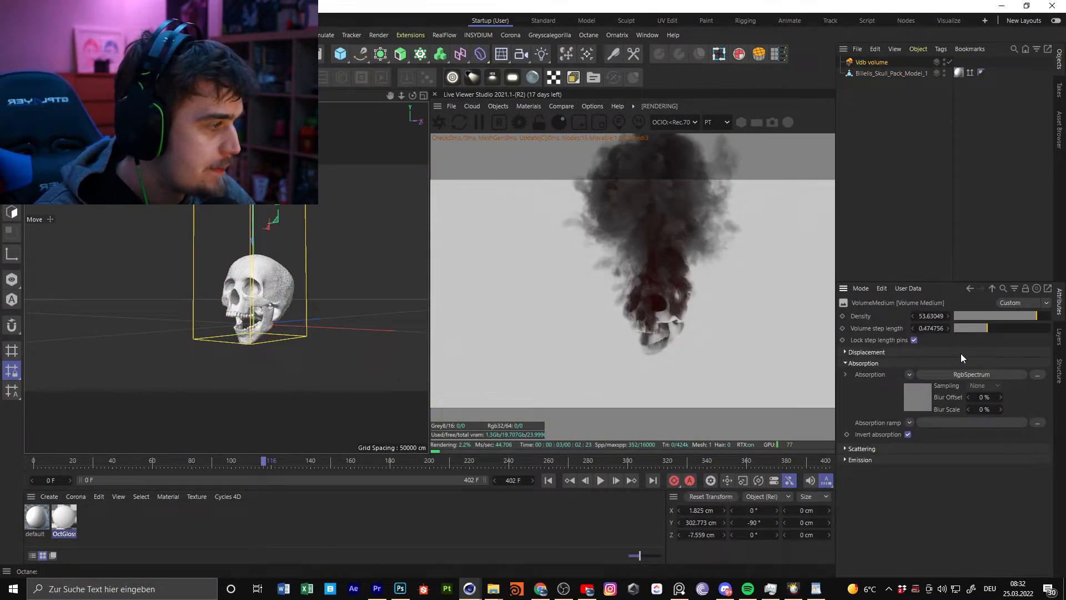
{"action": "left_click", "coordinate": [882, 63]}
{"action": "left_click", "coordinate": [912, 381]}
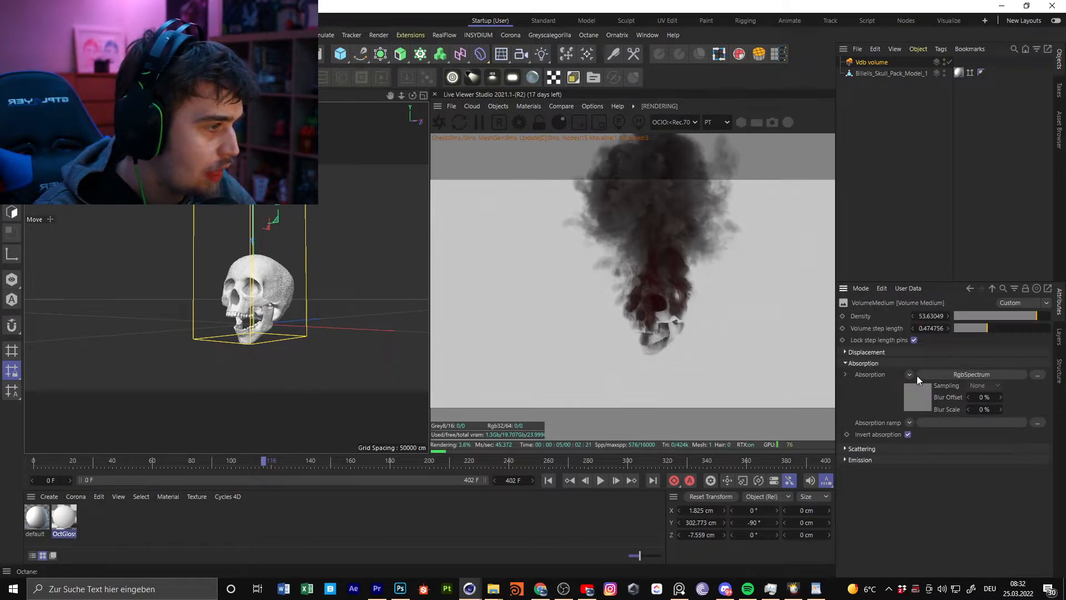
{"action": "left_click", "coordinate": [860, 459]}
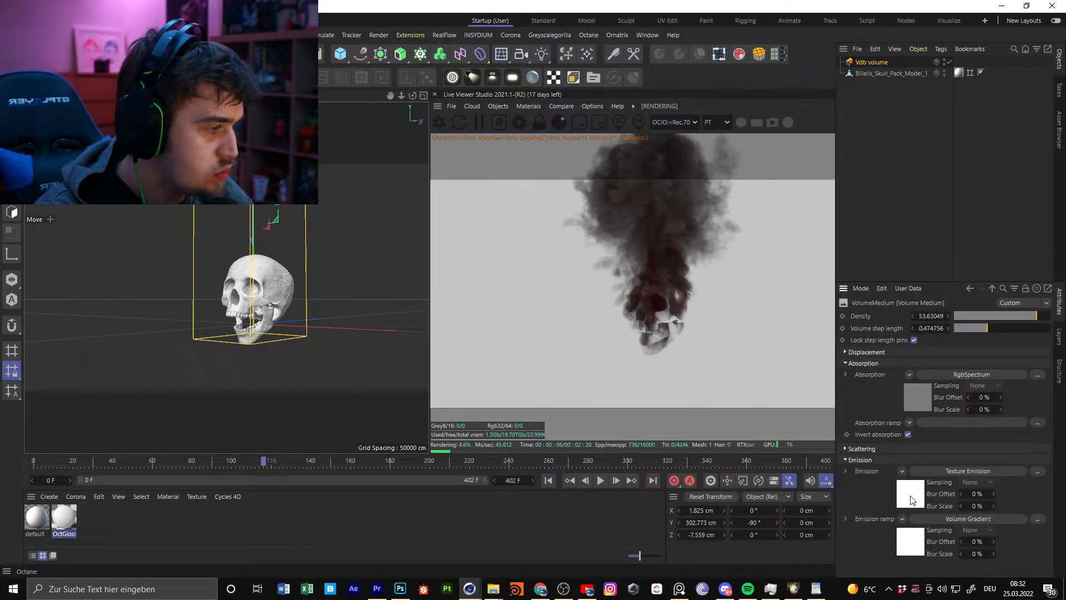
{"action": "left_click", "coordinate": [911, 500]}
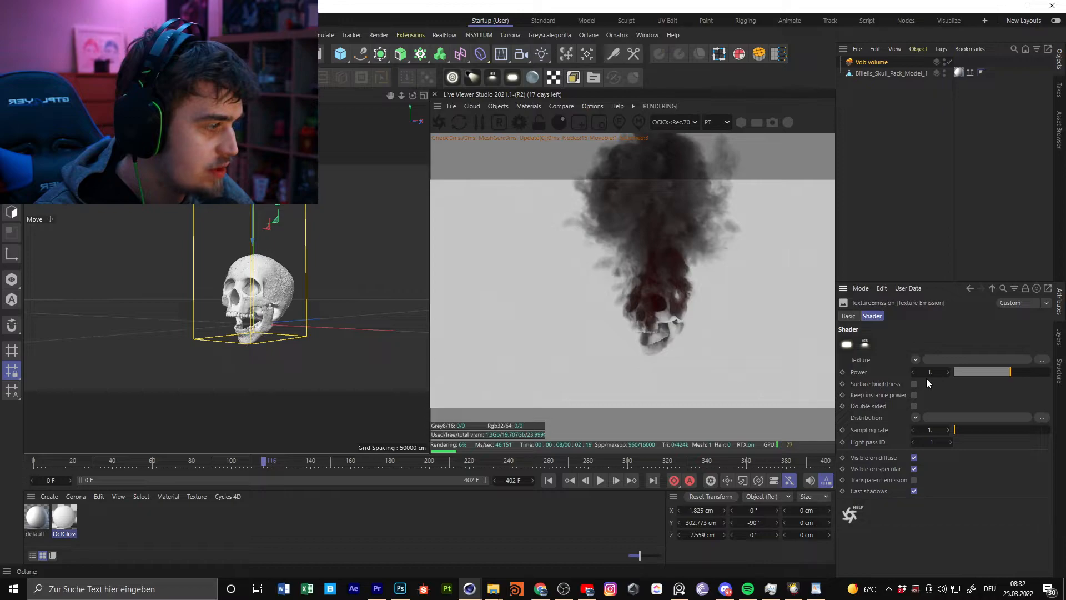
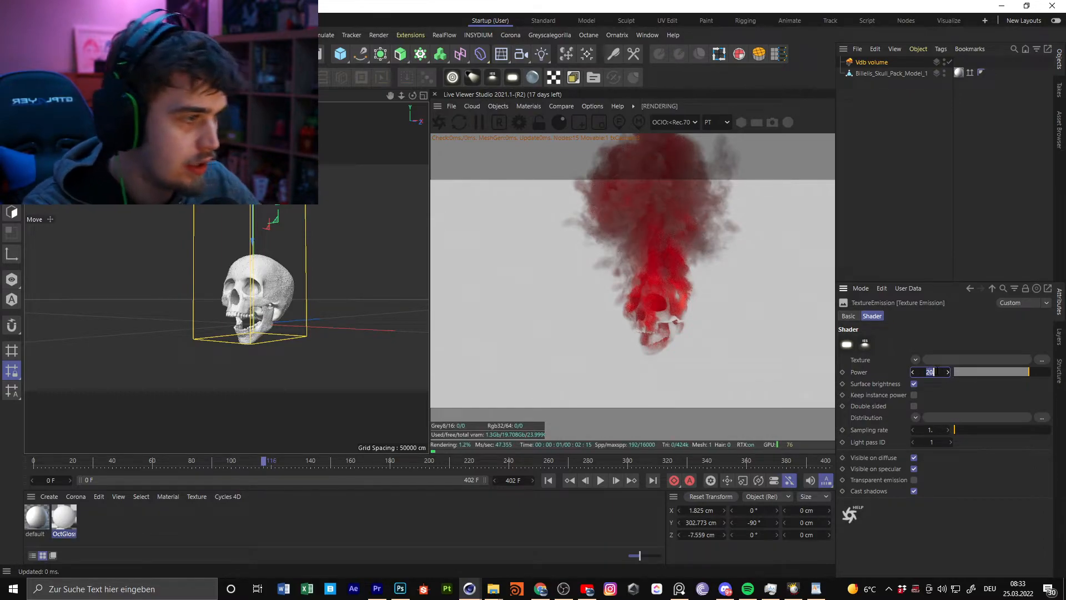
{"action": "key", "text": "Return"}
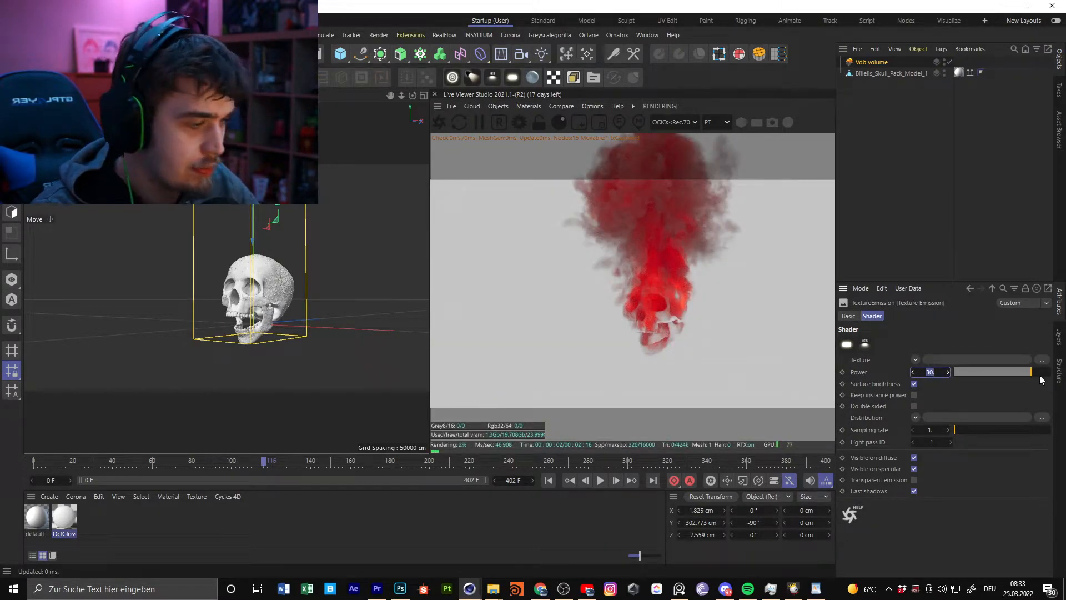
{"action": "type", "text": "50"}
{"action": "key", "text": "Return"}
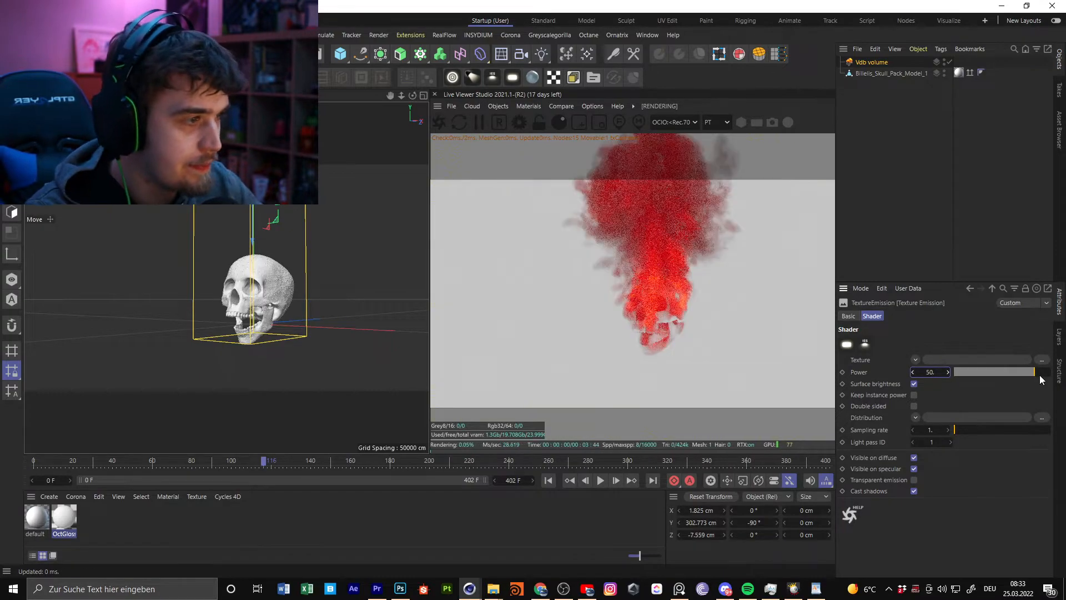
{"action": "double_click", "coordinate": [930, 372]}
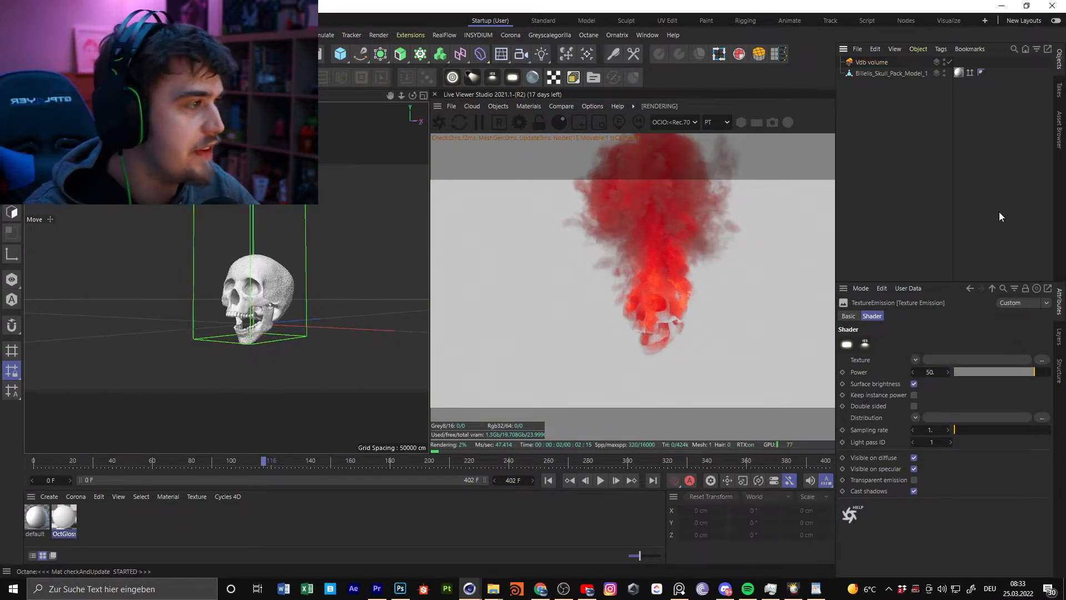
Lower the max value of the volume medium's emission ramp gradient to 1.584893
{"action": "left_click", "coordinate": [873, 63]}
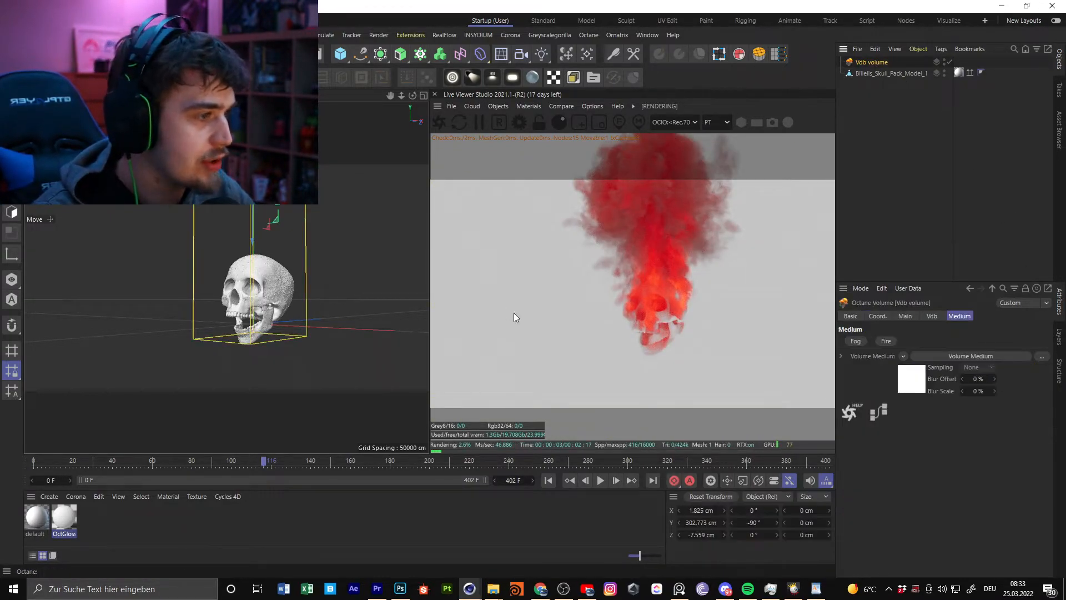
{"action": "left_click", "coordinate": [911, 379]}
{"action": "left_click", "coordinate": [907, 542]}
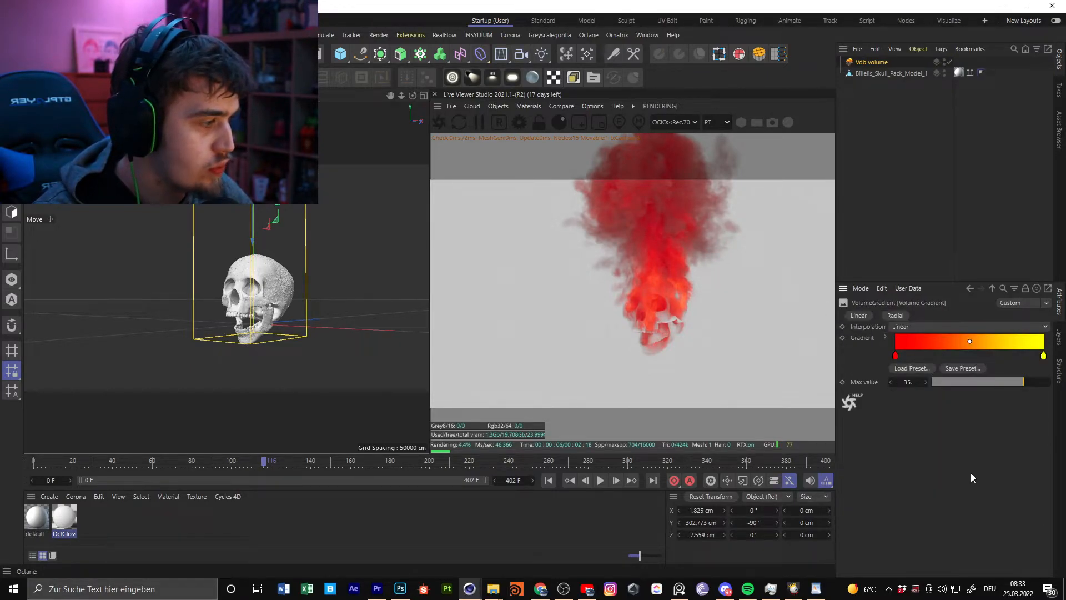
{"action": "left_click_drag", "start_coordinate": [1022, 378], "coordinate": [996, 382]}
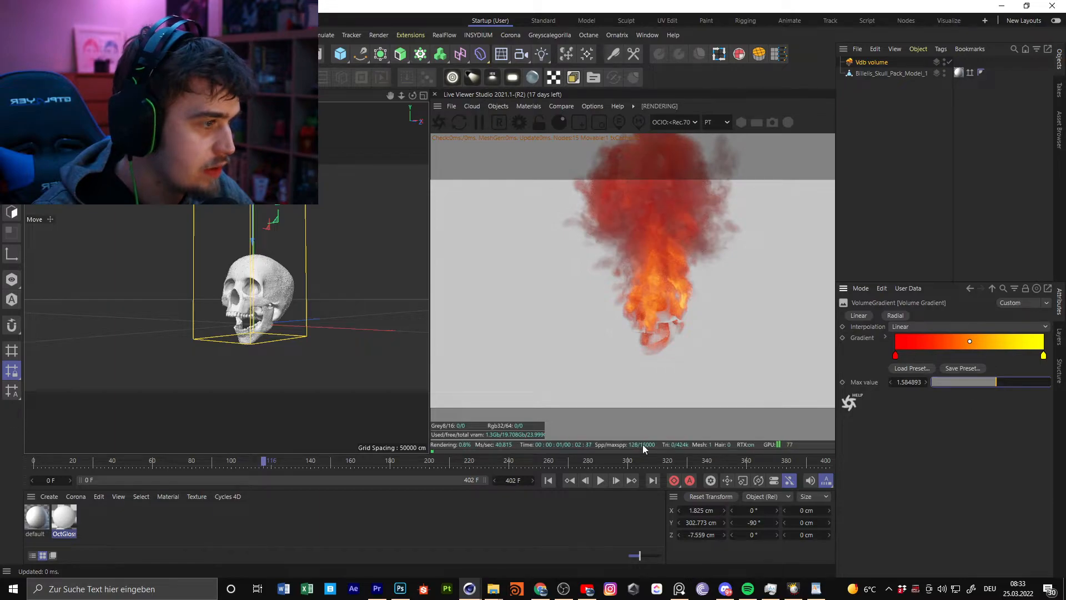
Add an HDRI environment to the scene and attach an HDRI Link Plus tag to the OctaneSky object
{"action": "left_click", "coordinate": [498, 106]}
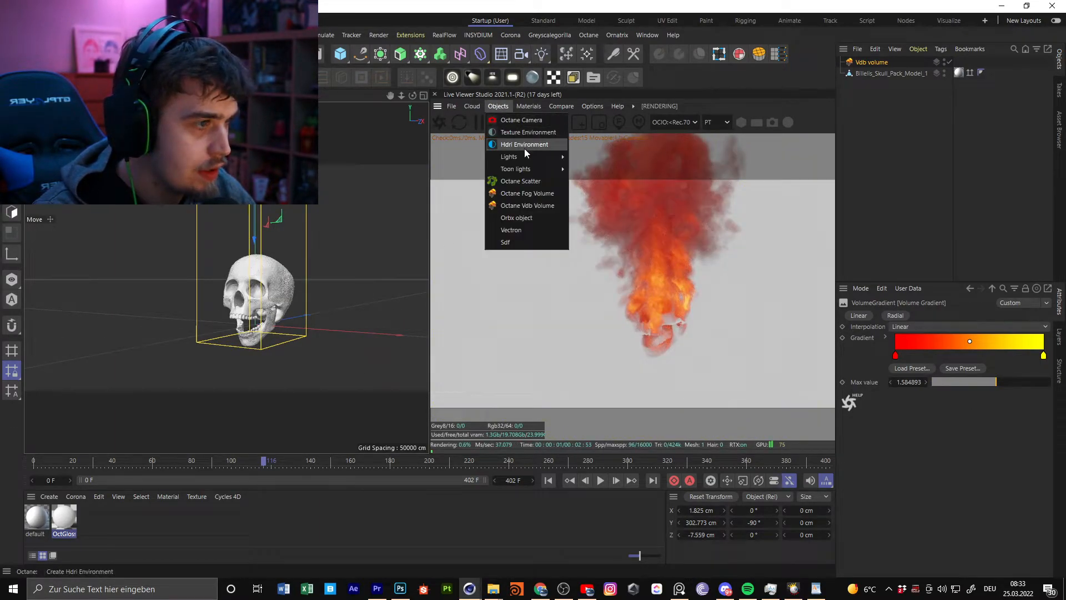
{"action": "left_click", "coordinate": [525, 145]}
{"action": "right_click", "coordinate": [875, 62]}
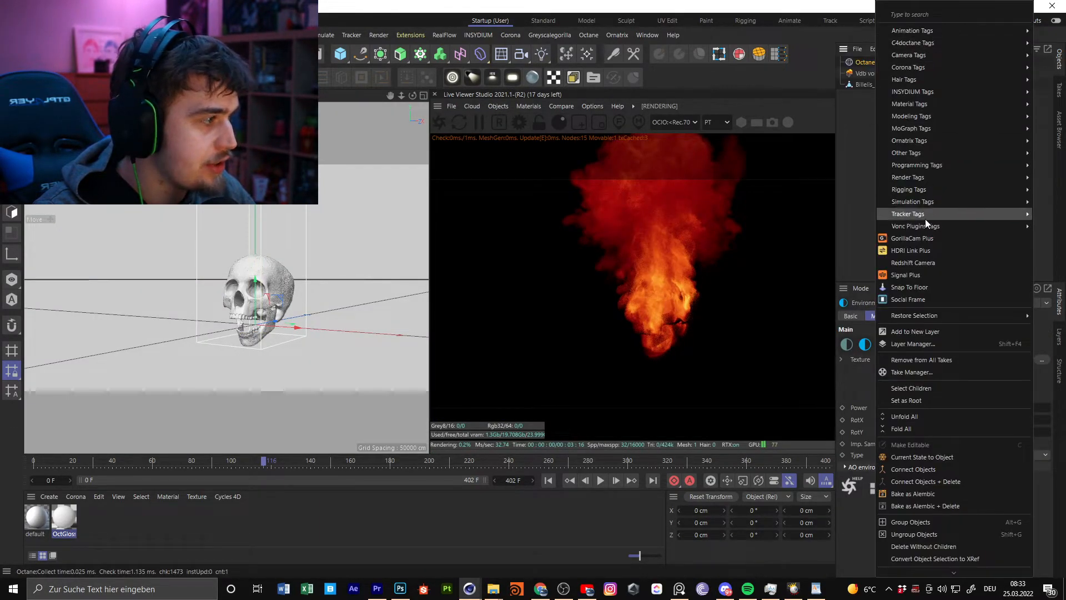
{"action": "left_click", "coordinate": [911, 250]}
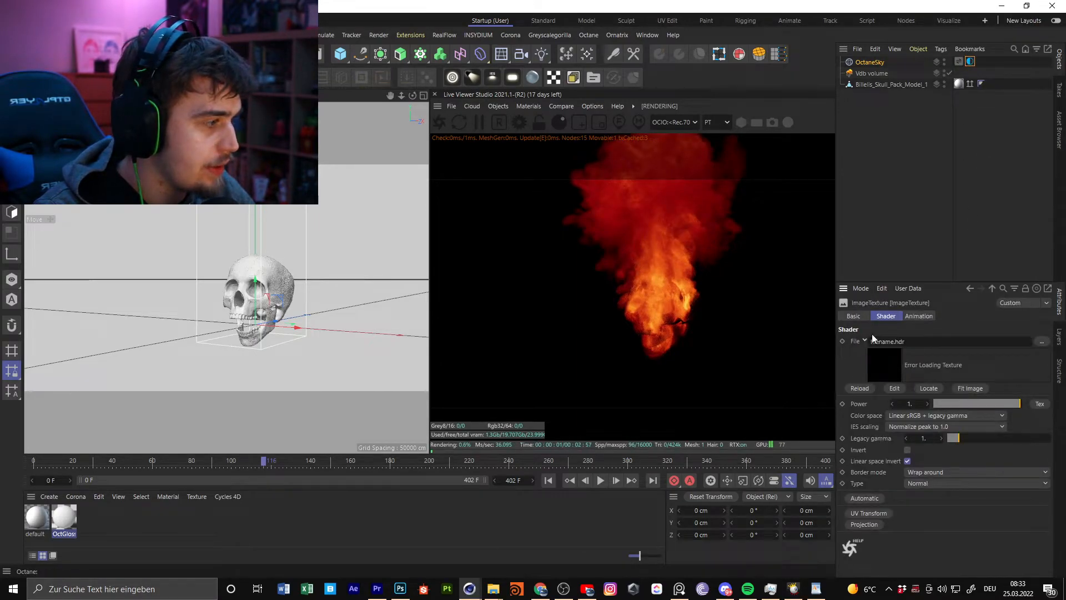
{"action": "left_click", "coordinate": [959, 61]}
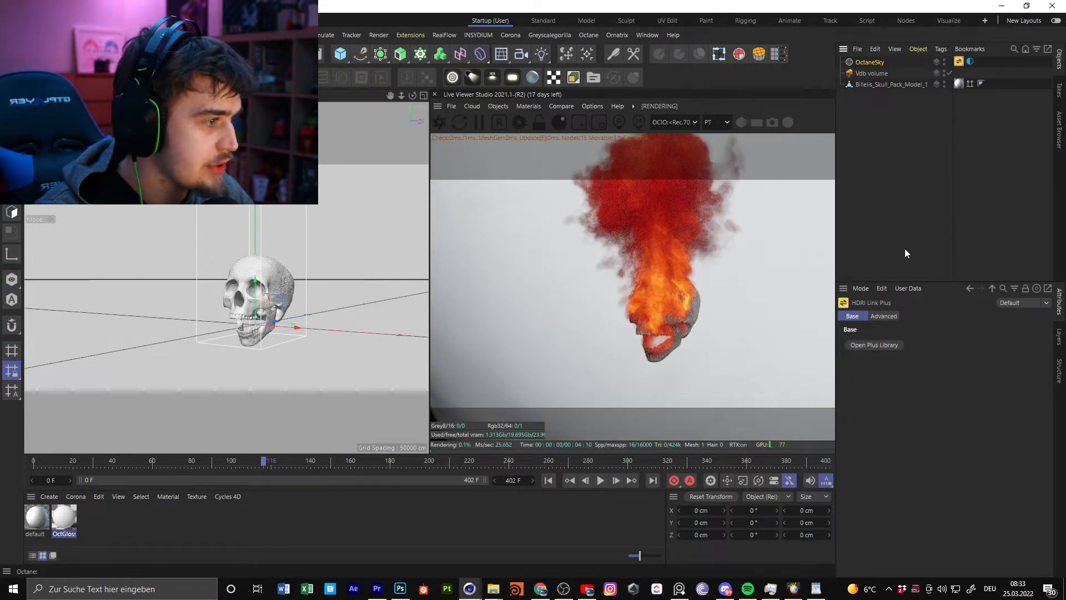
Browse the HDRIs in the Plus Library, including the Area Light Maps category, and close the library
{"action": "left_click", "coordinate": [885, 343]}
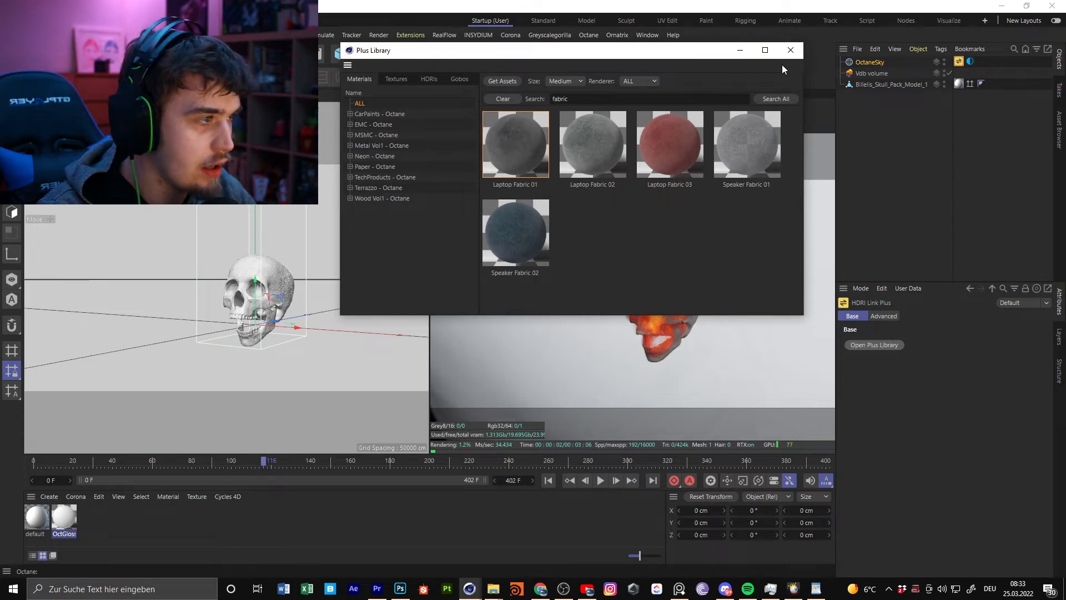
{"action": "left_click", "coordinate": [428, 79]}
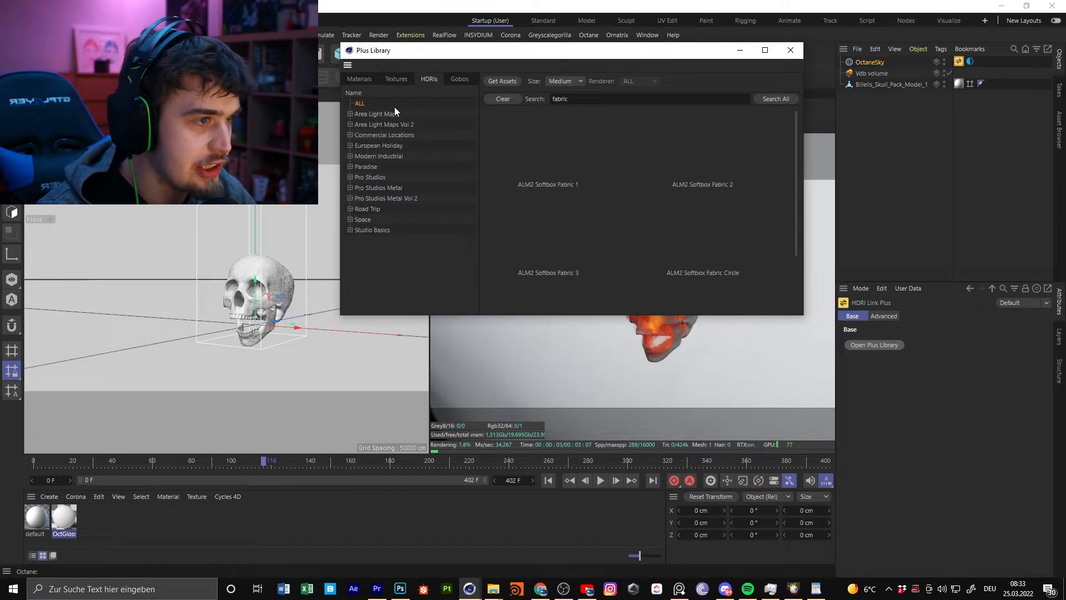
{"action": "left_click", "coordinate": [392, 113]}
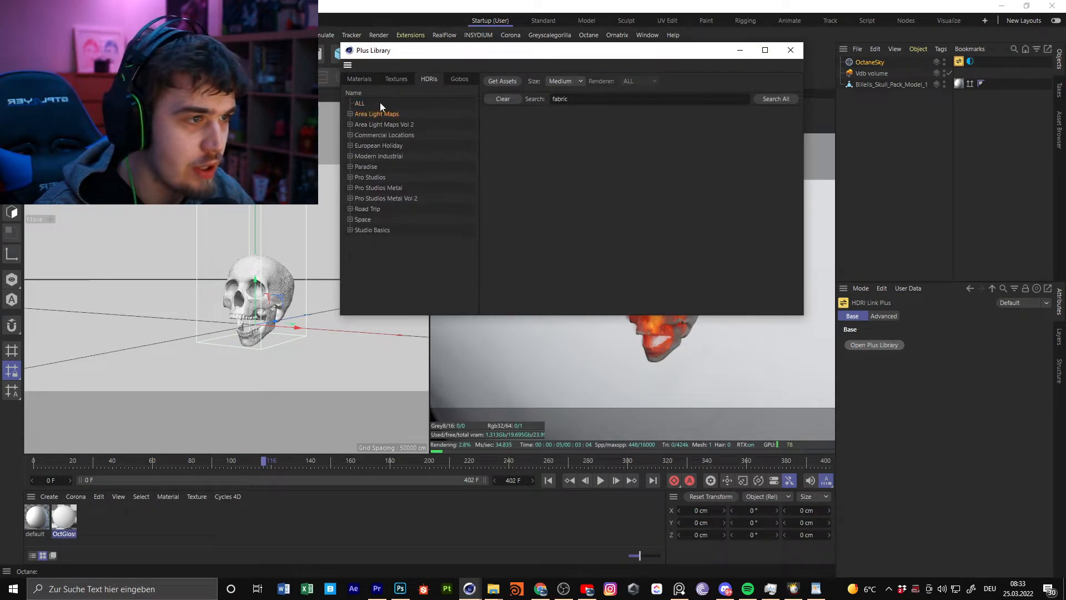
{"action": "left_click", "coordinate": [790, 49]}
Move the skull model within the flames to about X 3.715, Y 90.567 and Z -6.881 cm
{"action": "mouse_move", "coordinate": [325, 272]}
{"action": "left_mouse_down", "text": "alt"}
{"action": "mouse_move", "coordinate": [209, 261]}
{"action": "mouse_move", "coordinate": [380, 266]}
{"action": "mouse_move", "coordinate": [337, 286]}
{"action": "mouse_move", "coordinate": [317, 275]}
{"action": "left_mouse_up", "text": "alt"}
{"action": "left_click", "coordinate": [878, 72]}
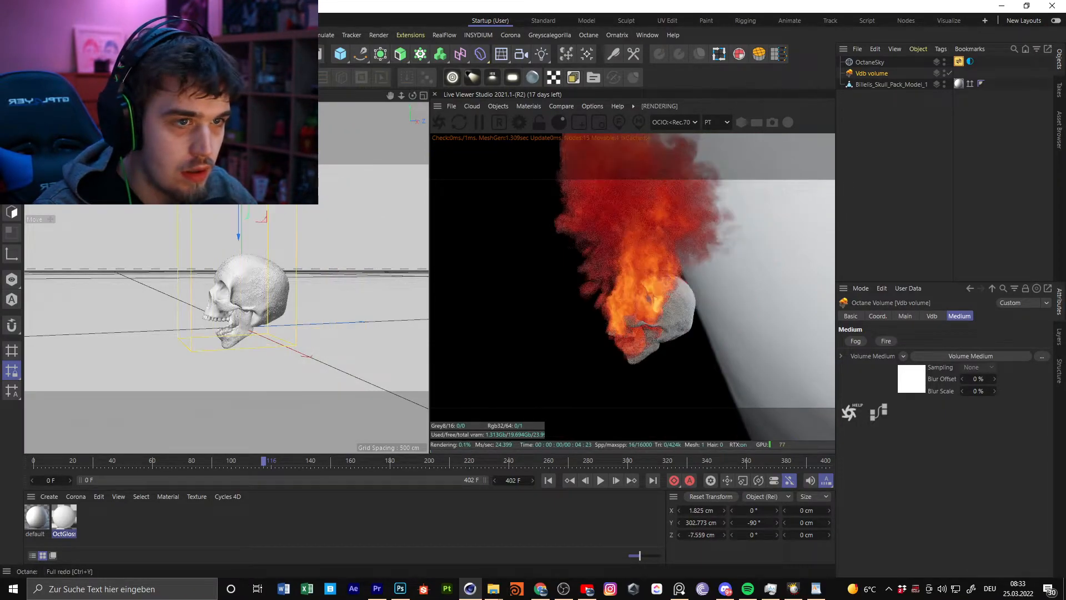
{"action": "scroll", "coordinate": [228, 273], "scroll_direction": "up", "scroll_amount": 4}
{"action": "left_click", "coordinate": [271, 294]}
{"action": "key", "text": "t"}
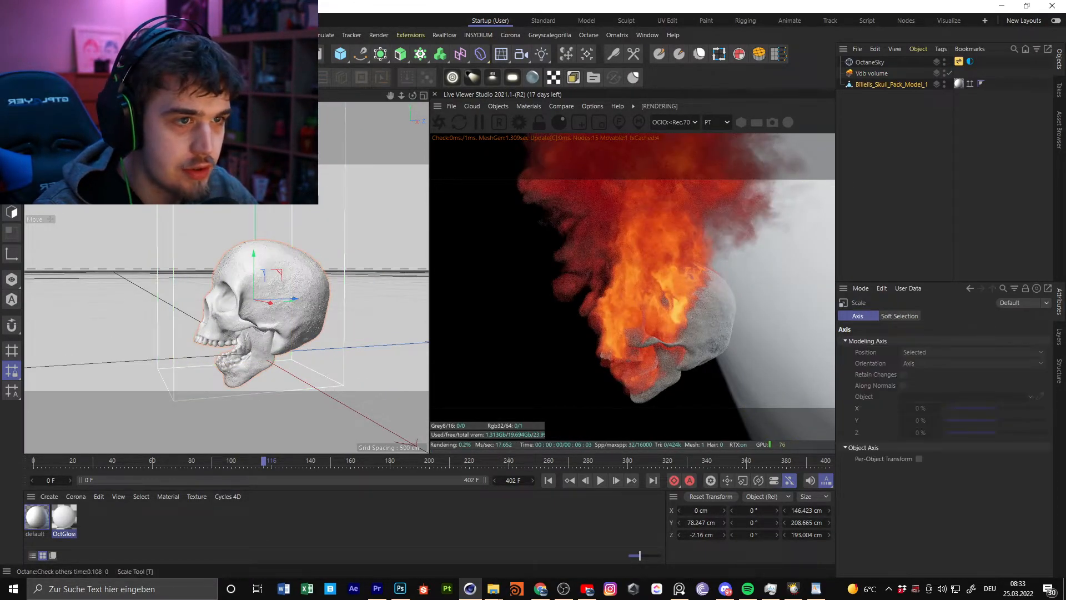
{"action": "left_click_drag", "start_coordinate": [266, 278], "coordinate": [417, 267], "text": "alt"}
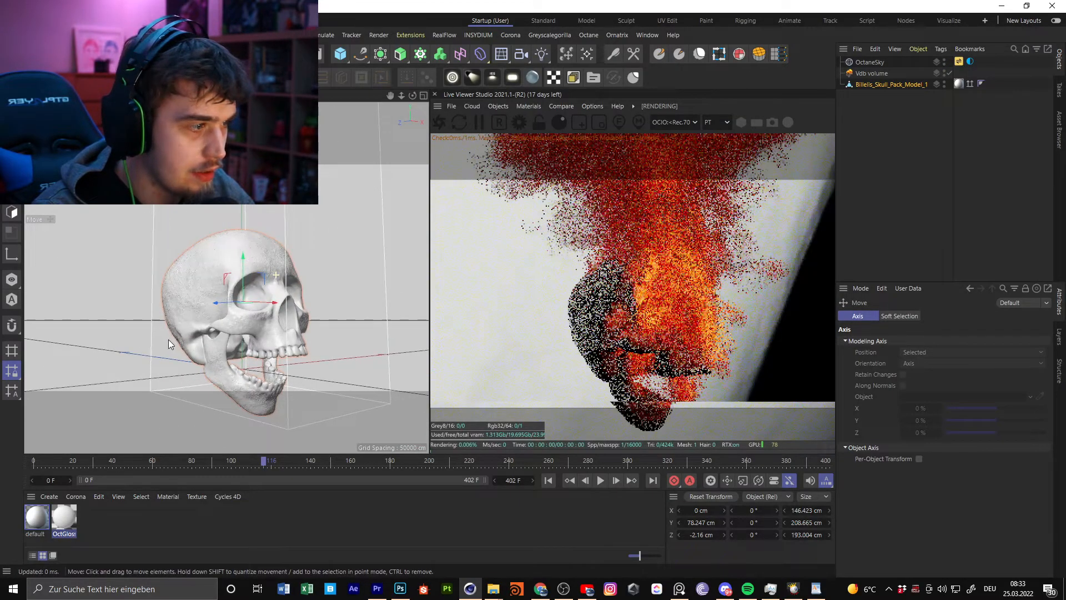
{"action": "left_click_drag", "start_coordinate": [134, 334], "coordinate": [141, 281], "text": "alt"}
{"action": "left_click_drag", "start_coordinate": [177, 317], "coordinate": [111, 317]}
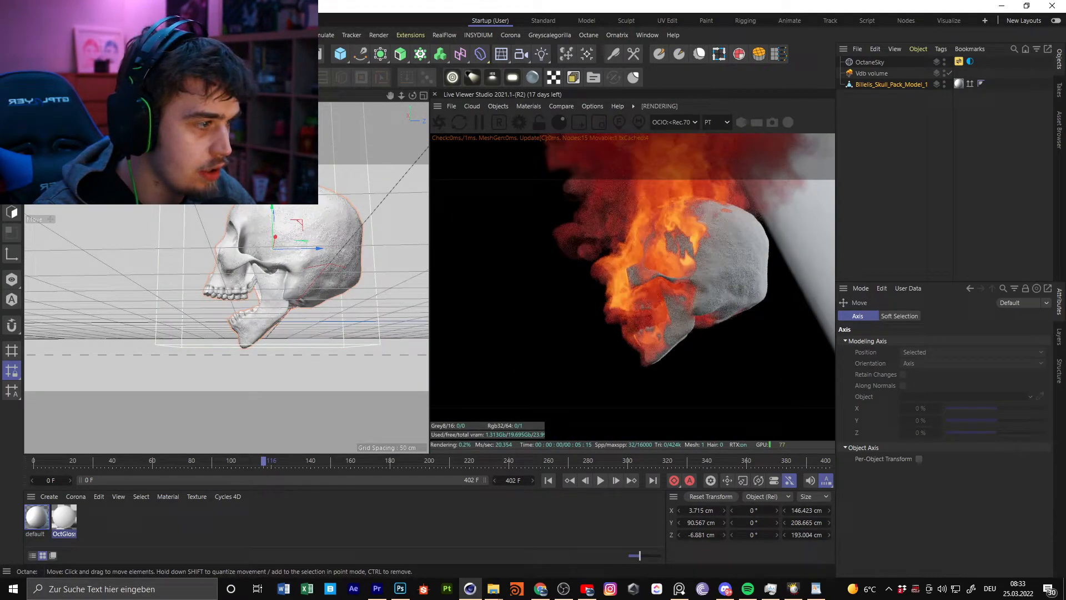
Scale the skull down to about 129.877 × 185.086 × 171.194 cm and lower it to Y 83.25 cm
{"action": "key", "text": "t"}
{"action": "left_click_drag", "start_coordinate": [344, 367], "coordinate": [311, 366]}
{"action": "key", "text": "e"}
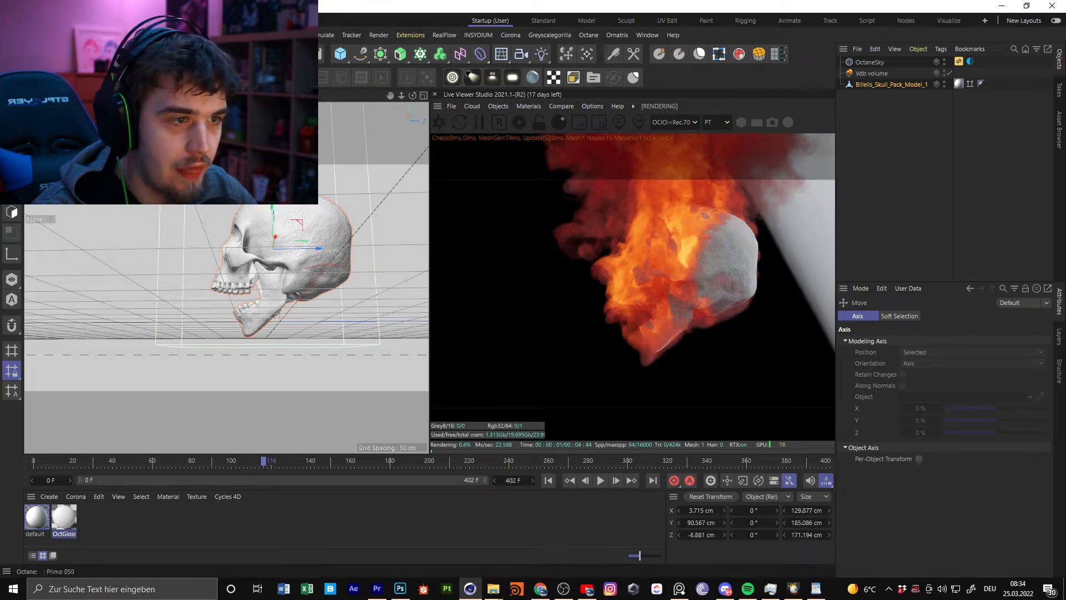
{"action": "left_click_drag", "start_coordinate": [272, 211], "coordinate": [269, 301]}
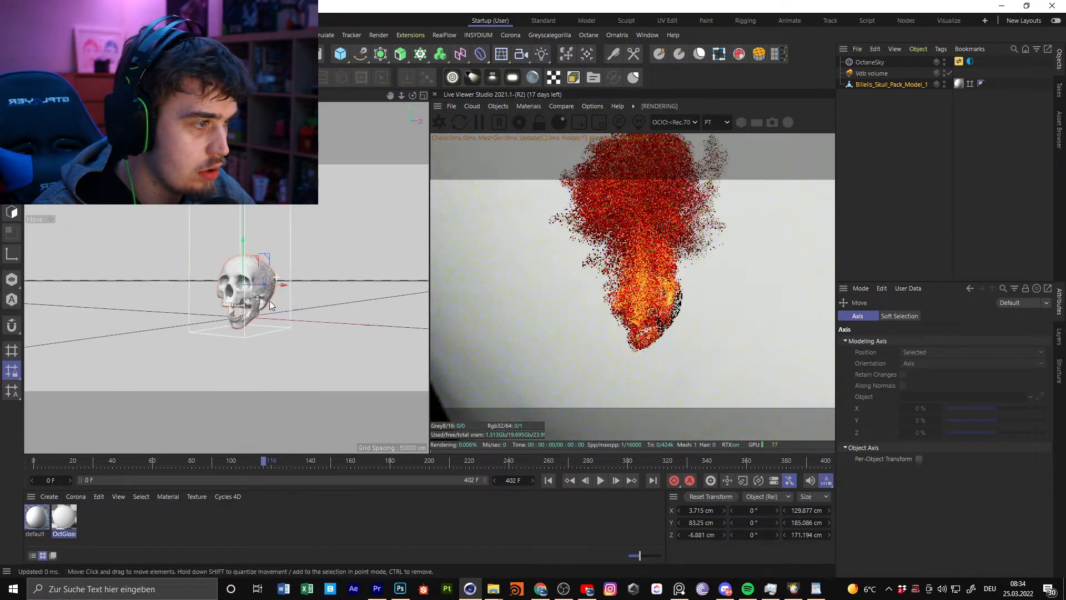
At frame 100, set the VDB volume medium's density to about 114.5 and its volume step length to about 0.172
{"action": "left_click", "coordinate": [231, 461]}
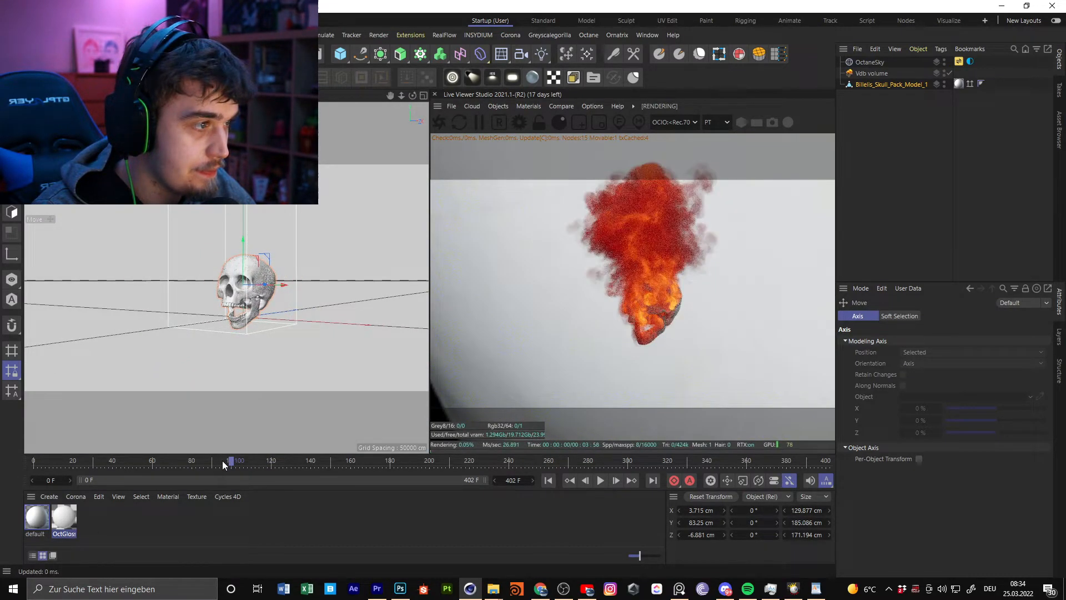
{"action": "left_click", "coordinate": [885, 72]}
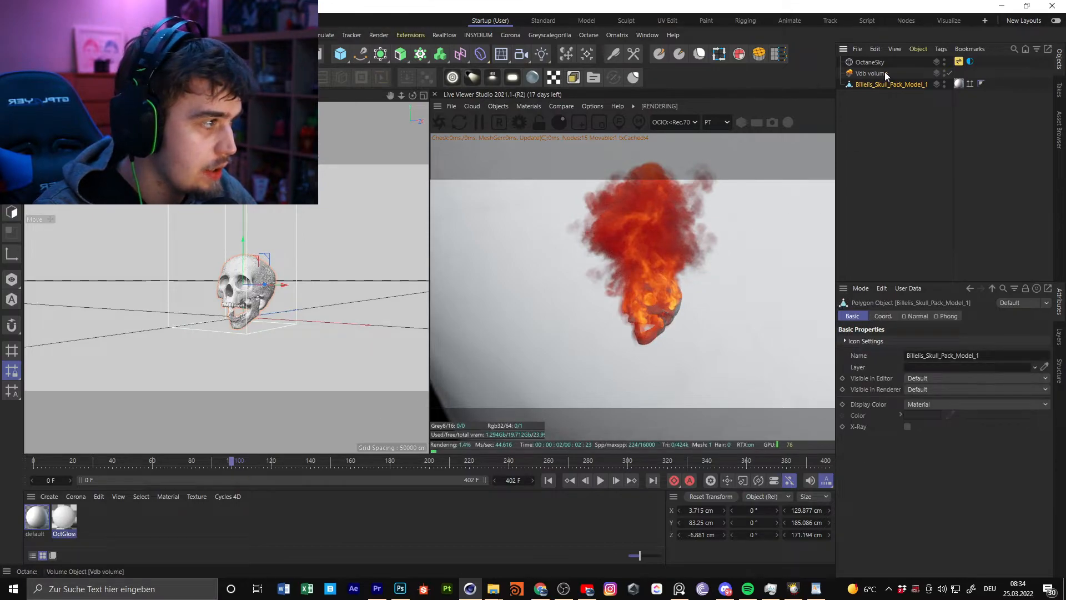
{"action": "left_click", "coordinate": [884, 73]}
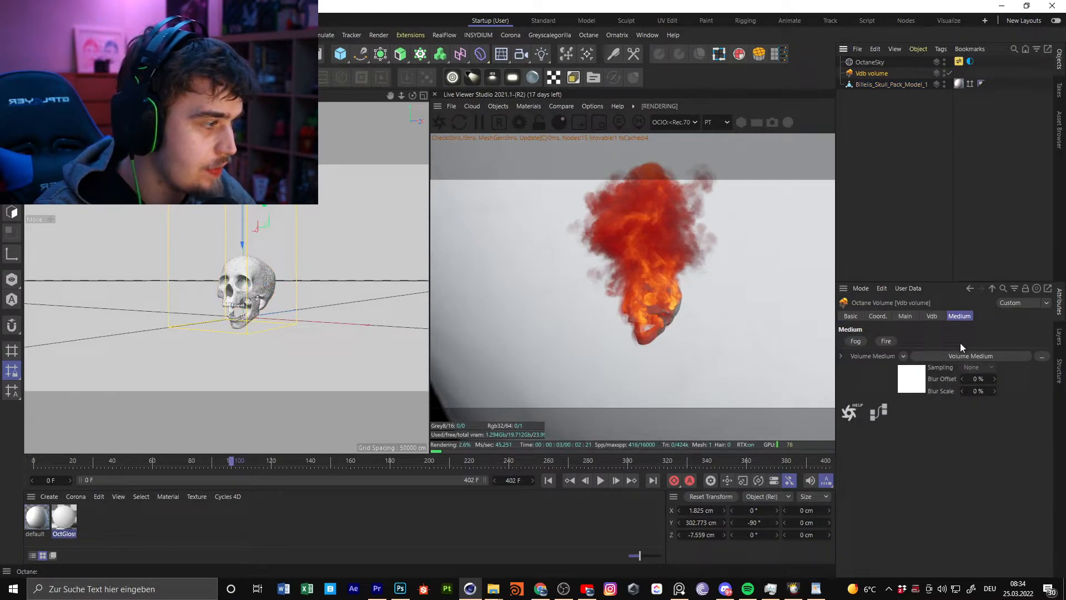
{"action": "left_click", "coordinate": [937, 316]}
{"action": "left_click", "coordinate": [960, 317]}
{"action": "left_click", "coordinate": [972, 356]}
{"action": "left_click_drag", "start_coordinate": [988, 330], "coordinate": [1040, 318]}
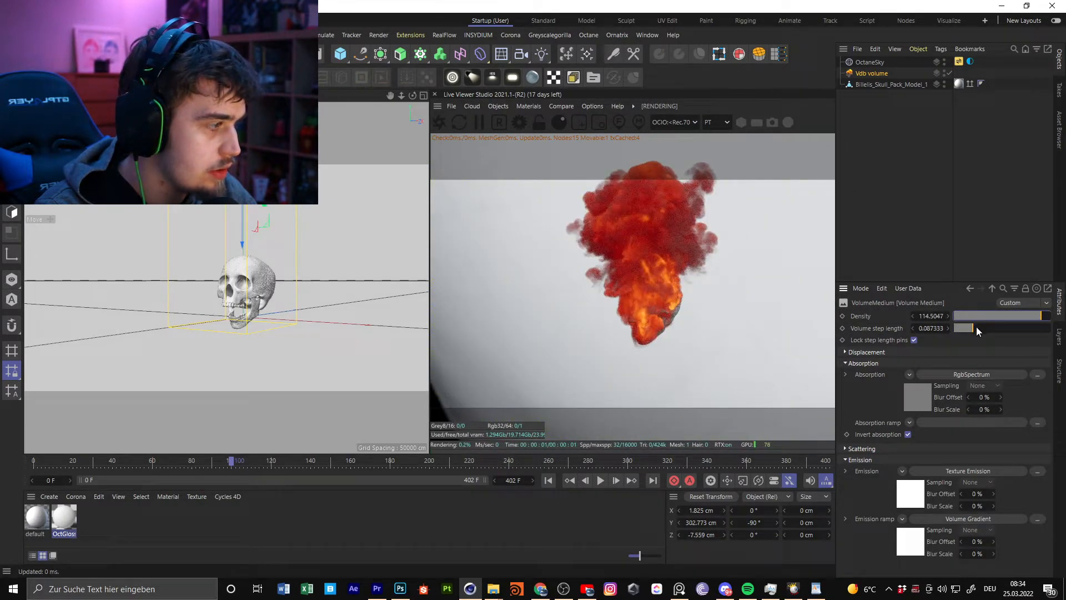
Test darker and lighter absorption colors for the volume medium and settle on a neutral grey of RGB 134, 134, 134
{"action": "left_click", "coordinate": [917, 392]}
{"action": "left_click", "coordinate": [872, 350]}
{"action": "left_click_drag", "start_coordinate": [782, 445], "coordinate": [763, 494]}
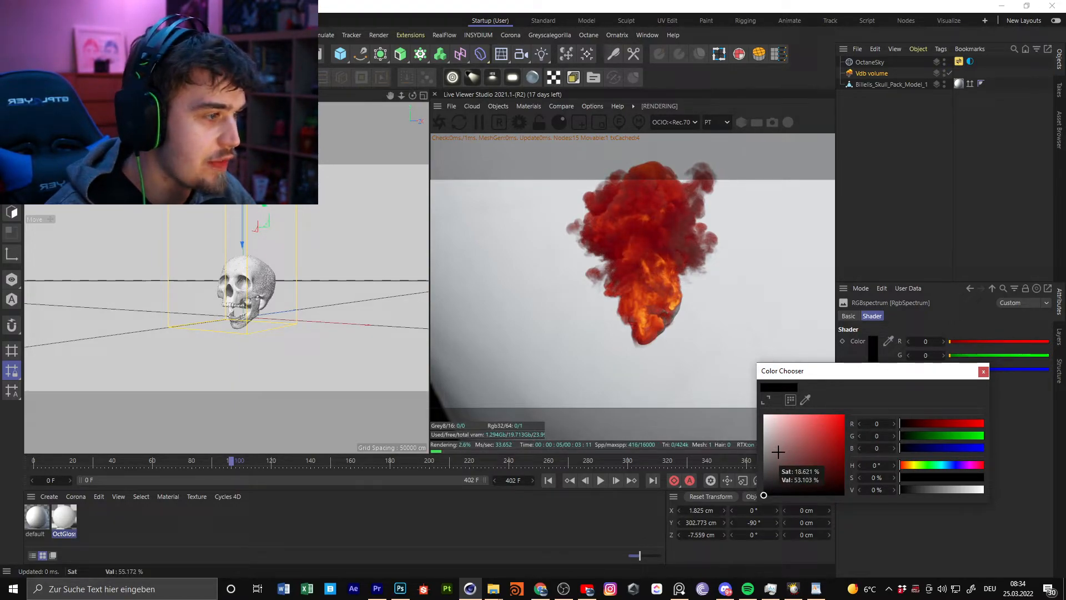
{"action": "left_click", "coordinate": [764, 428]}
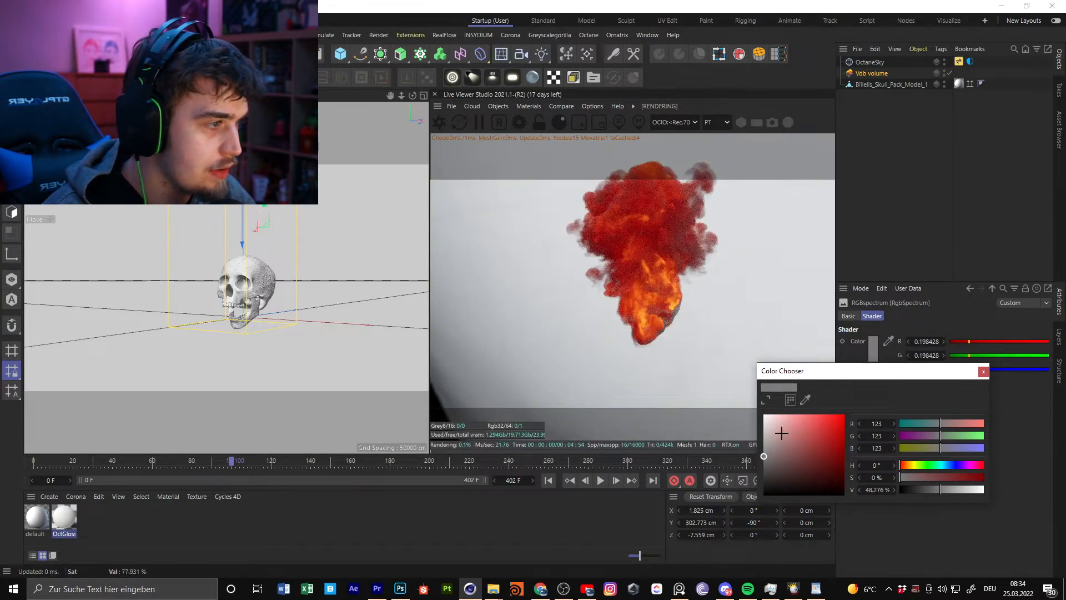
{"action": "mouse_move", "coordinate": [798, 426]}
{"action": "left_mouse_down"}
{"action": "mouse_move", "coordinate": [764, 415]}
{"action": "mouse_move", "coordinate": [764, 452]}
{"action": "left_mouse_up"}
{"action": "left_click", "coordinate": [764, 465]}
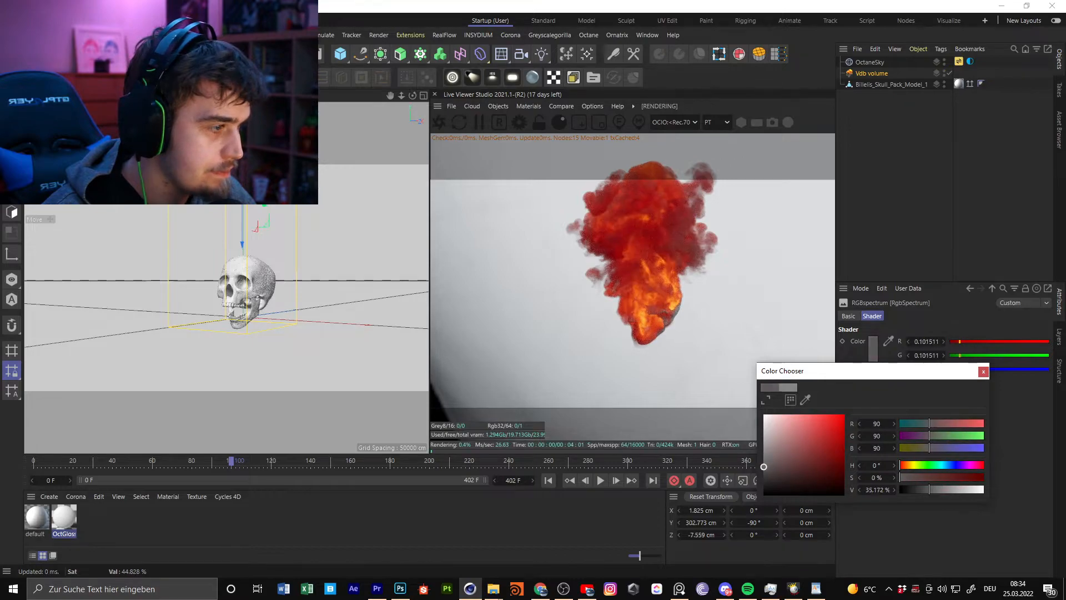
{"action": "left_click", "coordinate": [764, 453]}
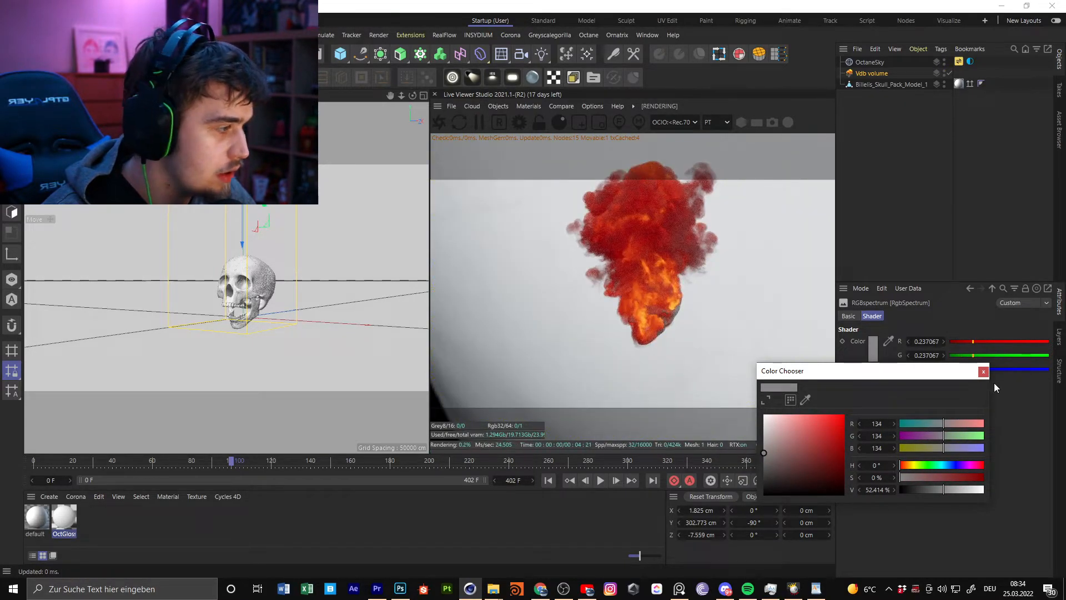
{"action": "left_click", "coordinate": [984, 372]}
Reveal the volume medium's scattering settings and lower its density to about 33.288
{"action": "left_click", "coordinate": [875, 76]}
{"action": "left_click", "coordinate": [908, 368]}
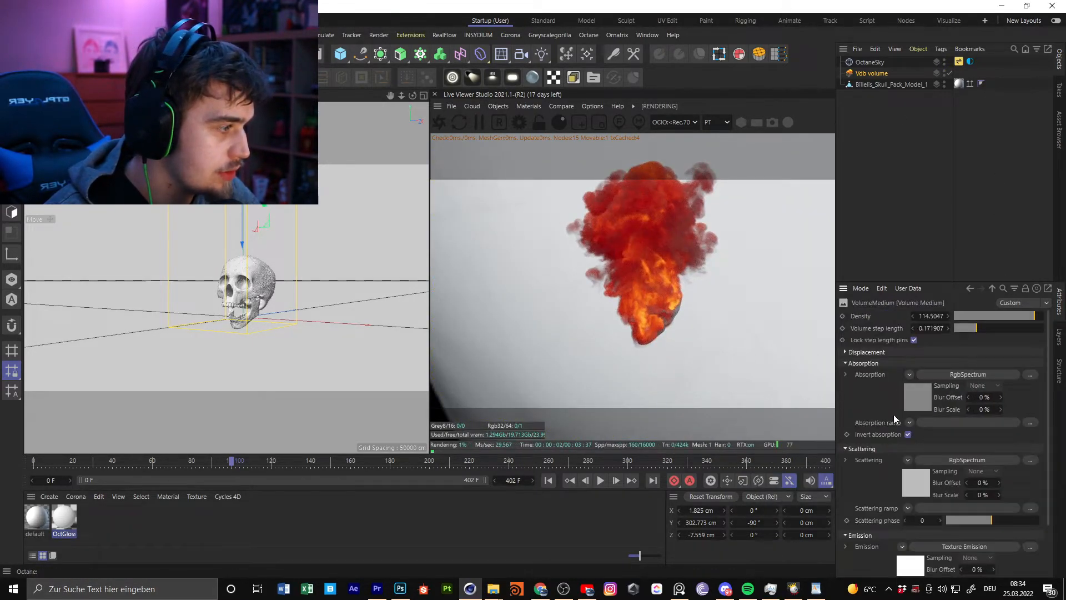
{"action": "left_click", "coordinate": [915, 405]}
{"action": "left_click", "coordinate": [883, 74]}
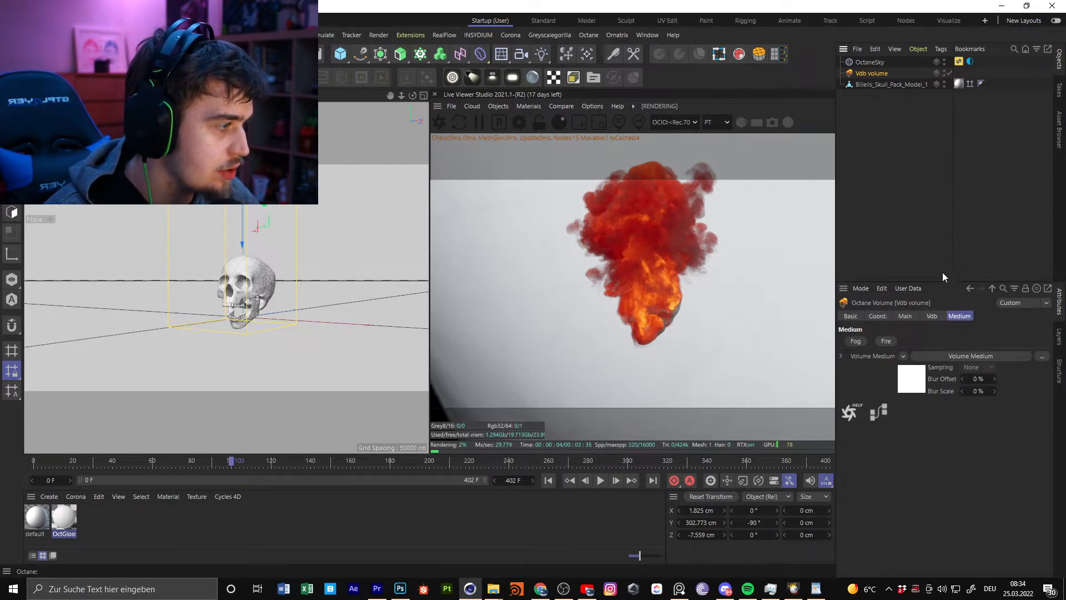
{"action": "left_click", "coordinate": [942, 358]}
{"action": "left_click_drag", "start_coordinate": [1020, 318], "coordinate": [1036, 318]}
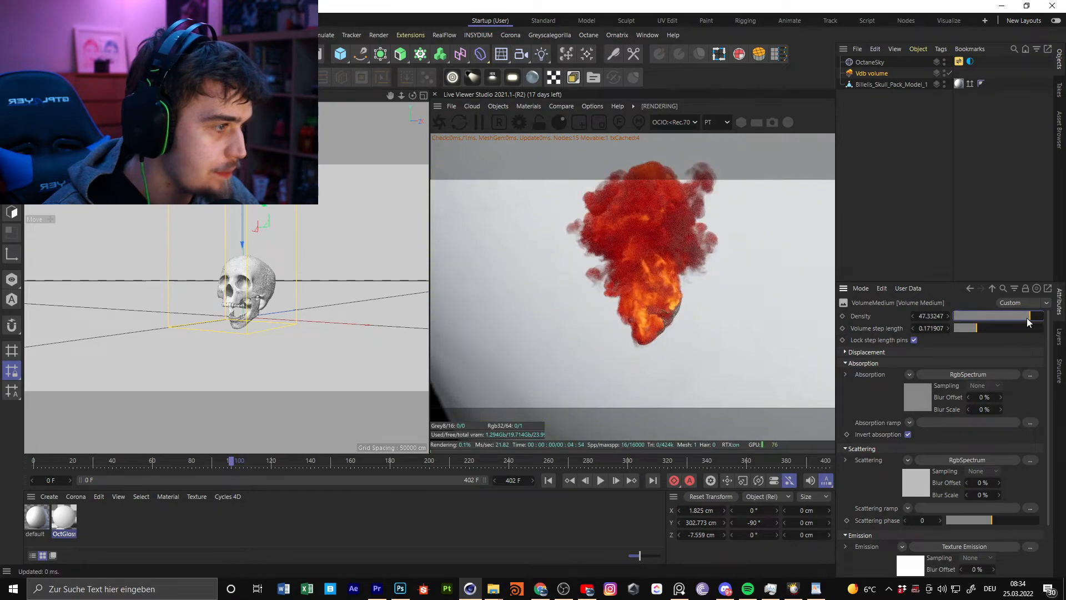
Try rotating the OctaneSky environment to a pitch of -210° and tilting it freely, and undo these rotations
{"action": "left_click_drag", "start_coordinate": [316, 314], "coordinate": [377, 303], "text": "alt"}
{"action": "scroll", "coordinate": [372, 303], "scroll_direction": "up", "scroll_amount": 5}
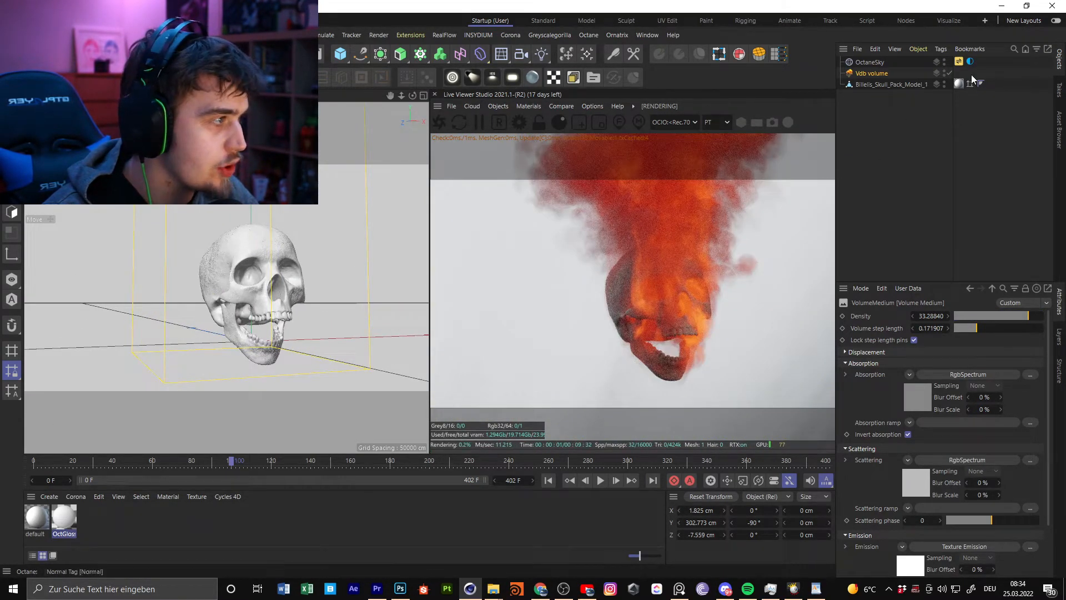
{"action": "left_click", "coordinate": [874, 63]}
{"action": "key", "text": "r"}
{"action": "left_click_drag", "start_coordinate": [260, 345], "coordinate": [0, 323]}
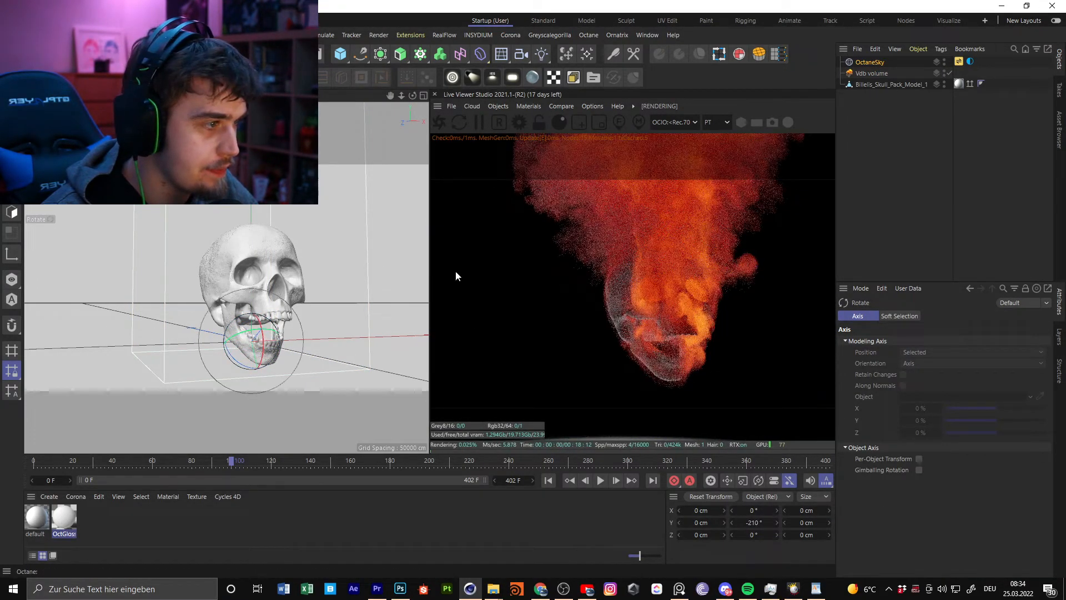
{"action": "left_click_drag", "start_coordinate": [324, 251], "coordinate": [263, 249], "text": "alt"}
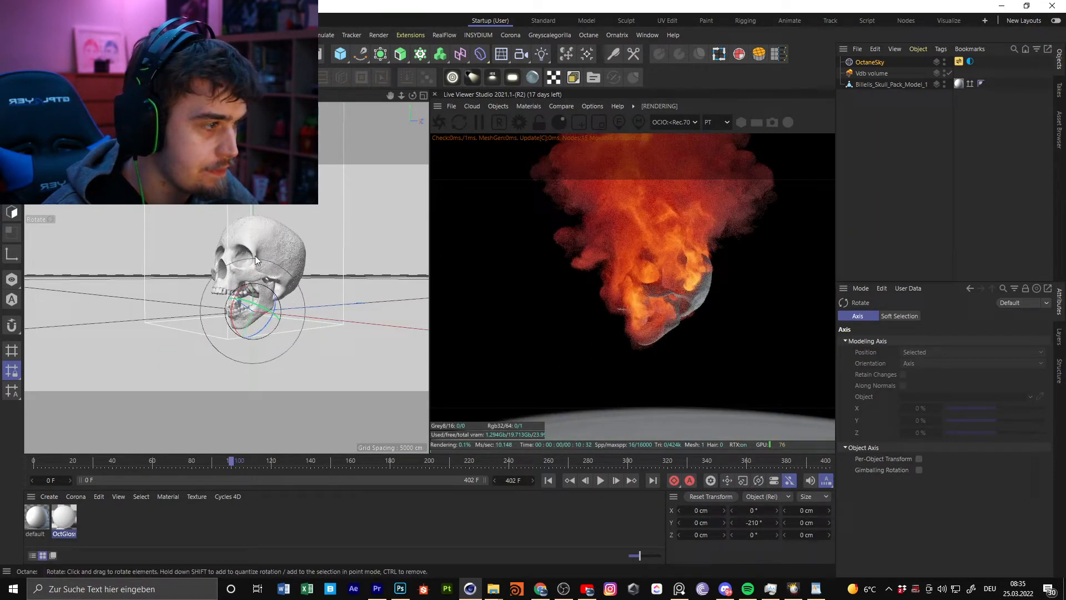
{"action": "middle_click_drag", "start_coordinate": [263, 259], "coordinate": [265, 289], "text": "alt"}
{"action": "left_click_drag", "start_coordinate": [202, 347], "coordinate": [275, 274]}
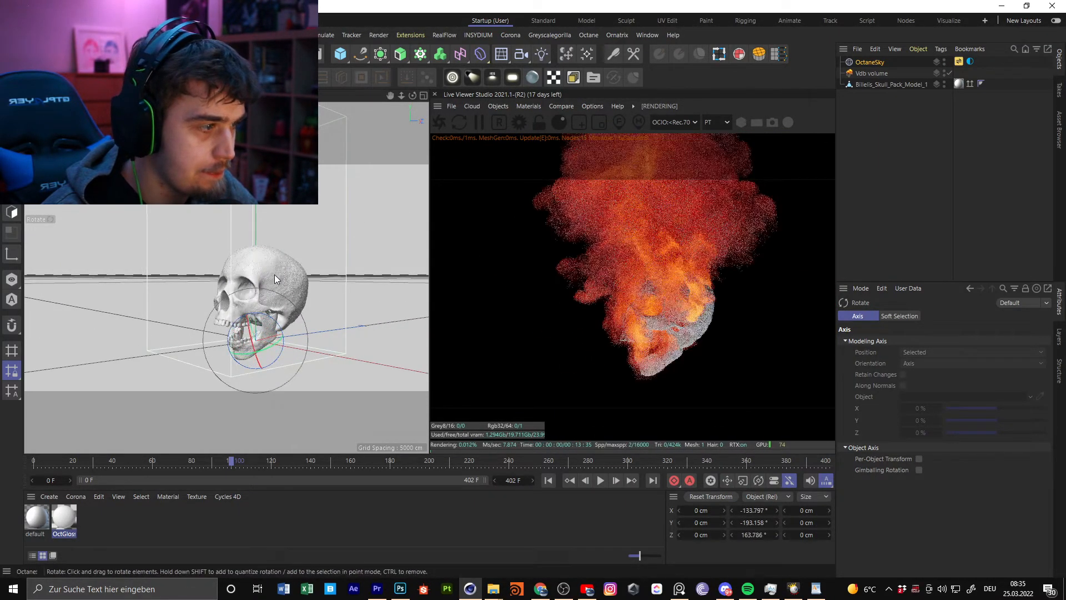
{"action": "key", "text": "ctrl+z"}
Rotate the OctaneSky environment to a heading of -75.6° to light the skull from another side
{"action": "left_click_drag", "start_coordinate": [249, 350], "coordinate": [189, 325]}
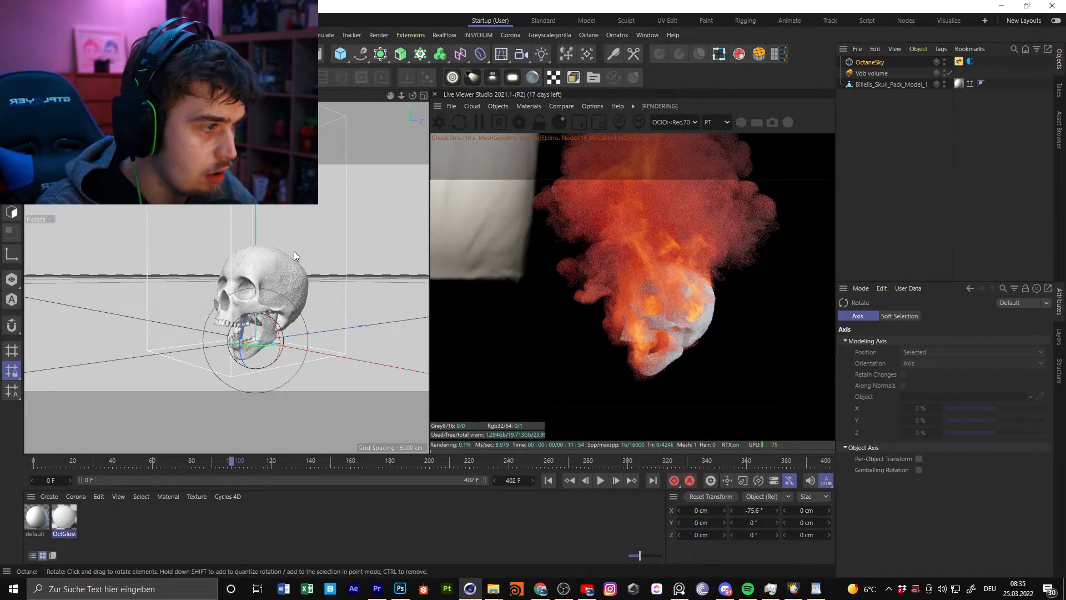
{"action": "left_click_drag", "start_coordinate": [291, 253], "coordinate": [309, 252], "text": "alt"}
{"action": "scroll", "coordinate": [309, 252], "scroll_direction": "down", "scroll_amount": 4}
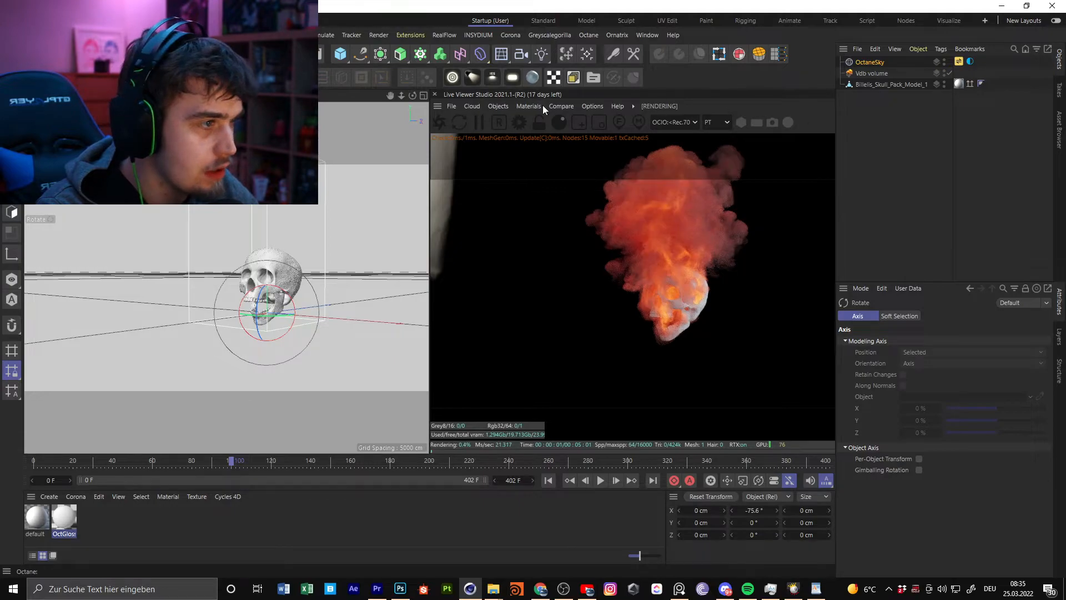
Add an Octane camera, enable its post processing with a bloom power of about 72.97, and adjust the bloom cutoff
{"action": "left_click", "coordinate": [504, 107]}
{"action": "left_click", "coordinate": [504, 107]}
{"action": "left_click", "coordinate": [518, 121]}
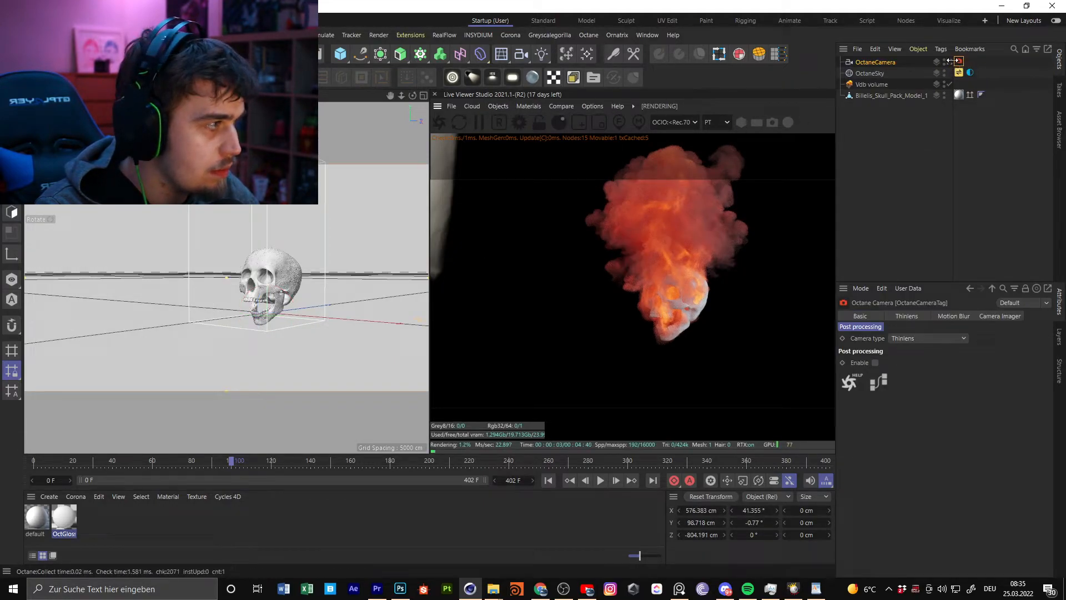
{"action": "left_click", "coordinate": [875, 363]}
{"action": "left_click_drag", "start_coordinate": [998, 374], "coordinate": [1029, 376]}
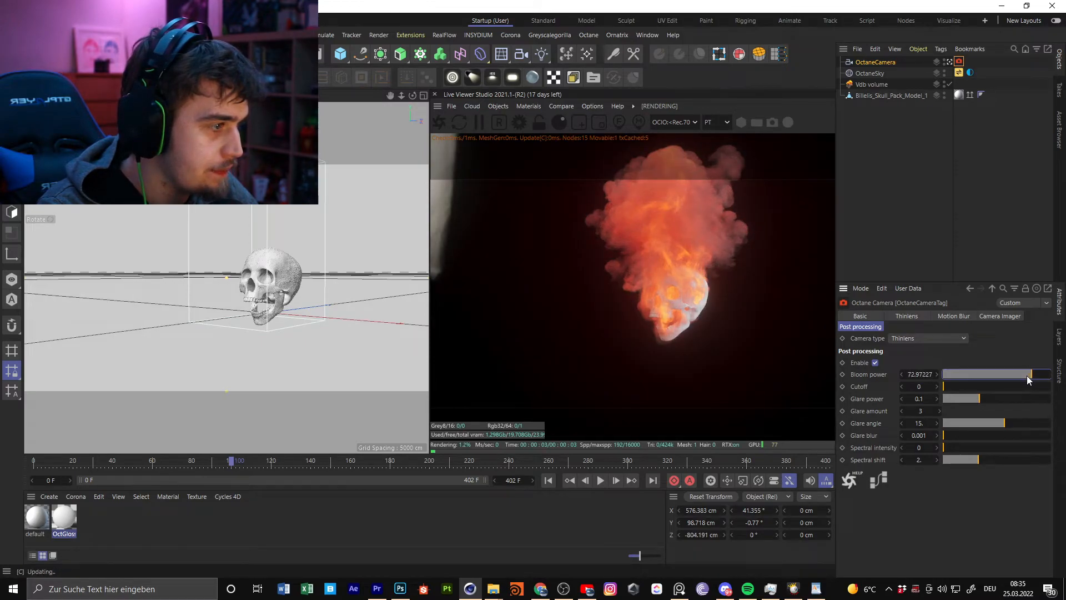
{"action": "left_click", "coordinate": [958, 386]}
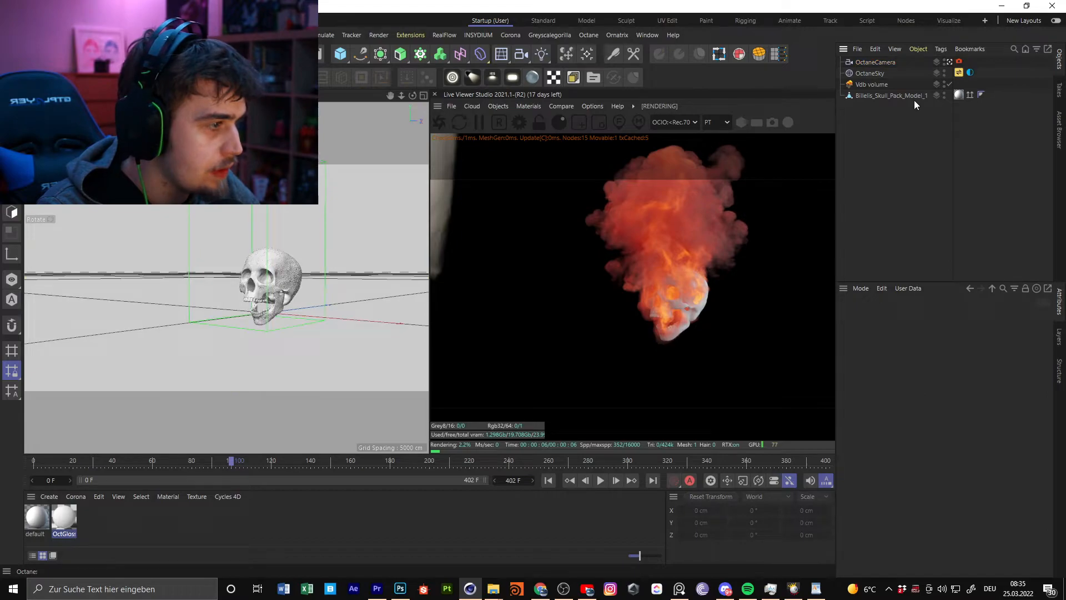
Set the texture emission power of the VDB volume's medium to 15
{"action": "left_click", "coordinate": [872, 84]}
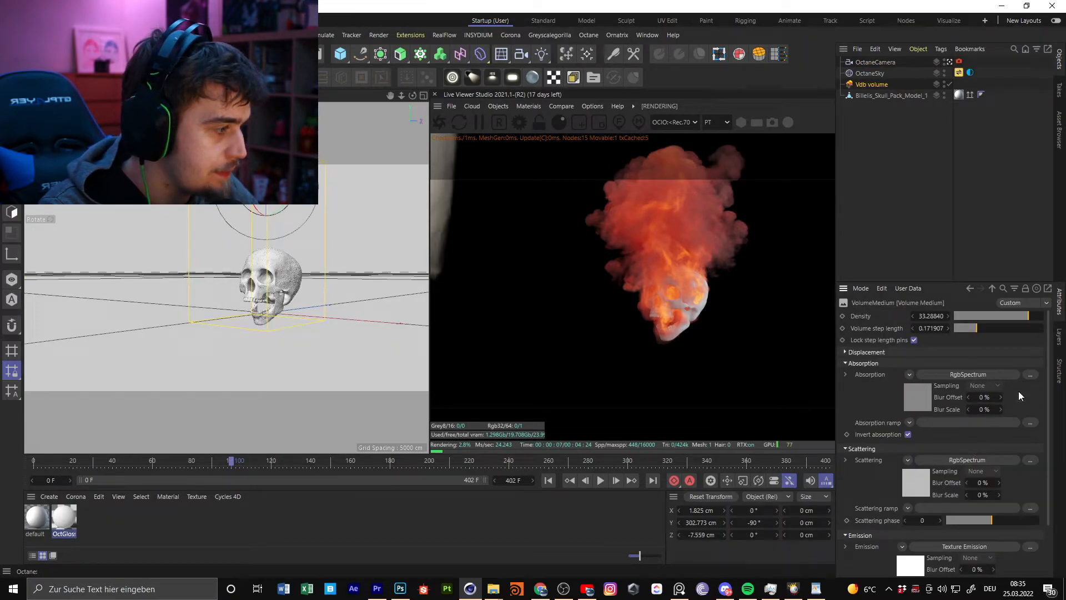
{"action": "left_click_drag", "start_coordinate": [1049, 348], "coordinate": [1028, 375]}
{"action": "left_click", "coordinate": [905, 511]}
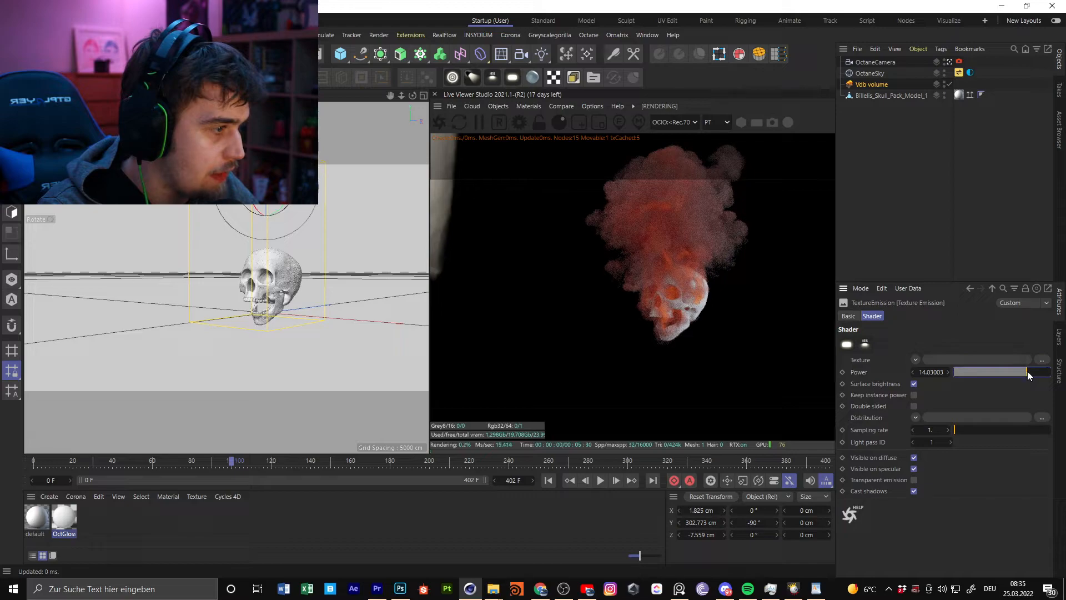
{"action": "scroll", "coordinate": [361, 250], "scroll_direction": "up", "scroll_amount": 3}
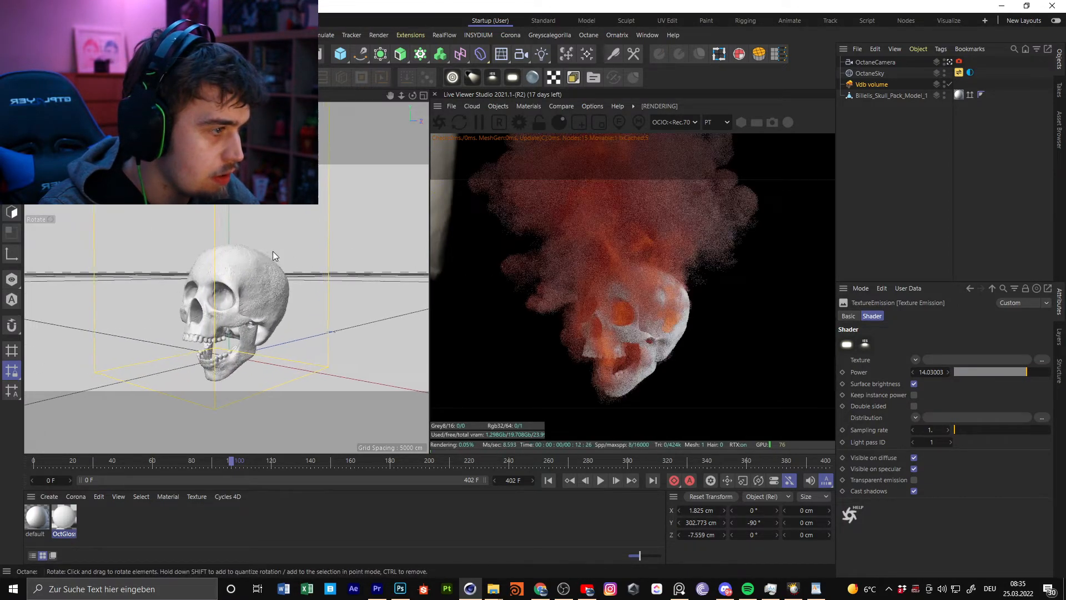
{"action": "double_click", "coordinate": [926, 377]}
{"action": "type", "text": "15."}
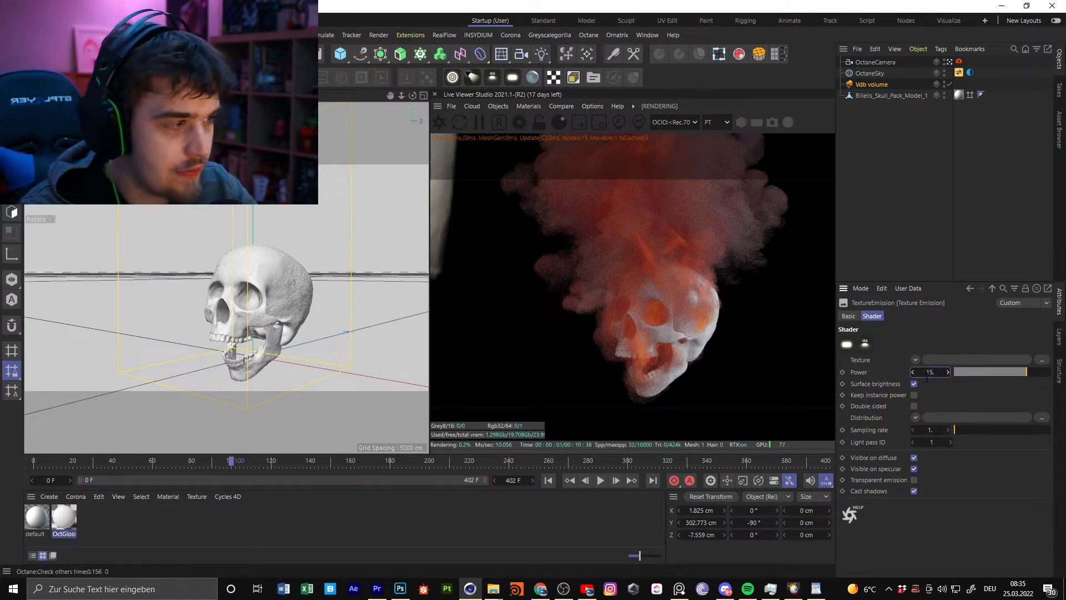
{"action": "key", "text": "Return"}
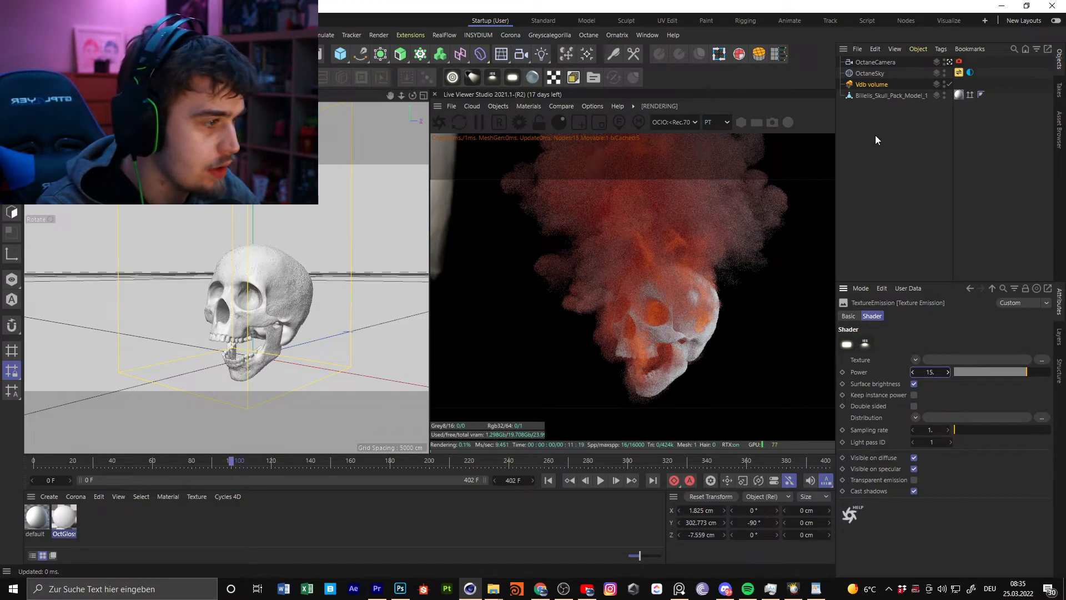
Set the volume medium's absorption color to a neutral grey of RGB 151
{"action": "left_click", "coordinate": [876, 85]}
{"action": "left_click", "coordinate": [940, 358]}
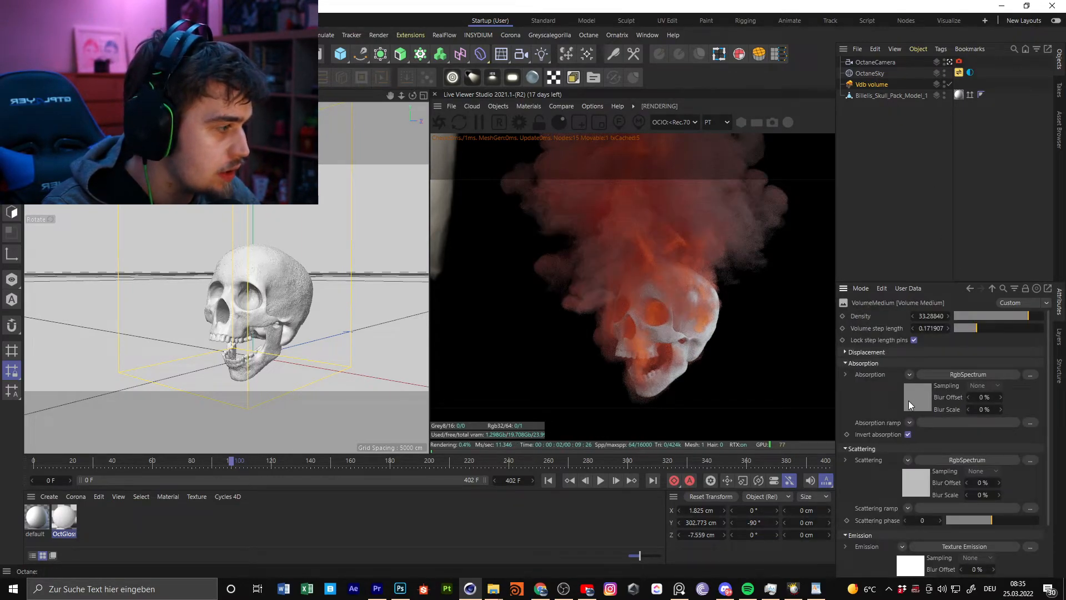
{"action": "left_click", "coordinate": [917, 397]}
{"action": "left_click", "coordinate": [874, 350]}
{"action": "mouse_move", "coordinate": [778, 430]}
{"action": "left_mouse_down"}
{"action": "mouse_move", "coordinate": [765, 415]}
{"action": "mouse_move", "coordinate": [783, 472]}
{"action": "mouse_move", "coordinate": [787, 447]}
{"action": "left_mouse_up"}
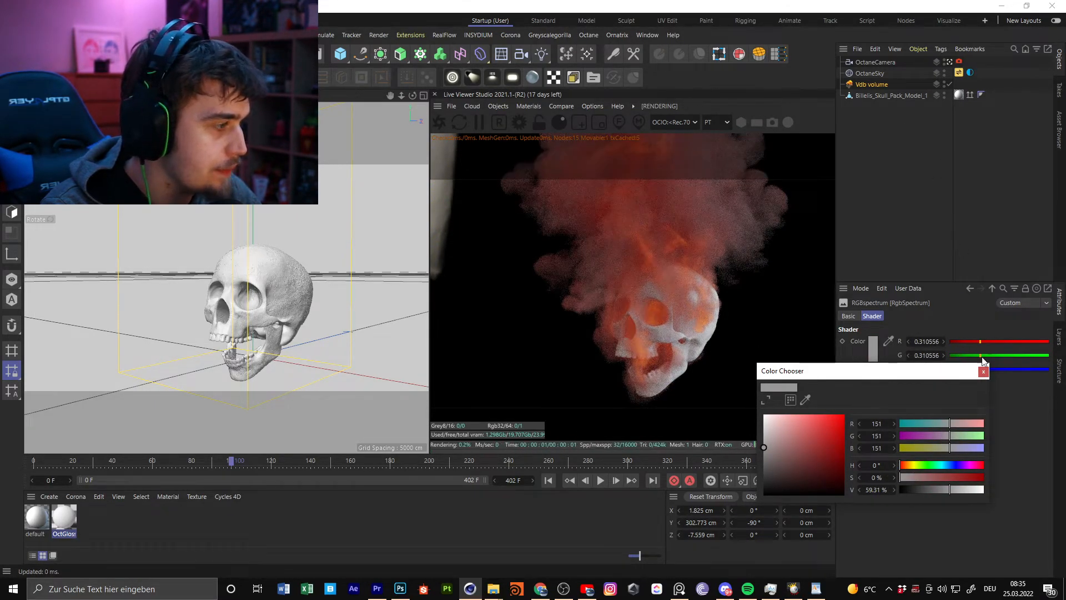
Try different brightness levels for the volume medium's scattering color and settle on a near-white of RGB 237
{"action": "left_click", "coordinate": [872, 86]}
{"action": "left_click", "coordinate": [909, 382]}
{"action": "left_click", "coordinate": [915, 480]}
{"action": "left_click", "coordinate": [873, 352]}
{"action": "mouse_move", "coordinate": [786, 440]}
{"action": "left_mouse_down"}
{"action": "mouse_move", "coordinate": [764, 414]}
{"action": "mouse_move", "coordinate": [764, 494]}
{"action": "left_mouse_up"}
{"action": "left_click_drag", "start_coordinate": [792, 459], "coordinate": [764, 415]}
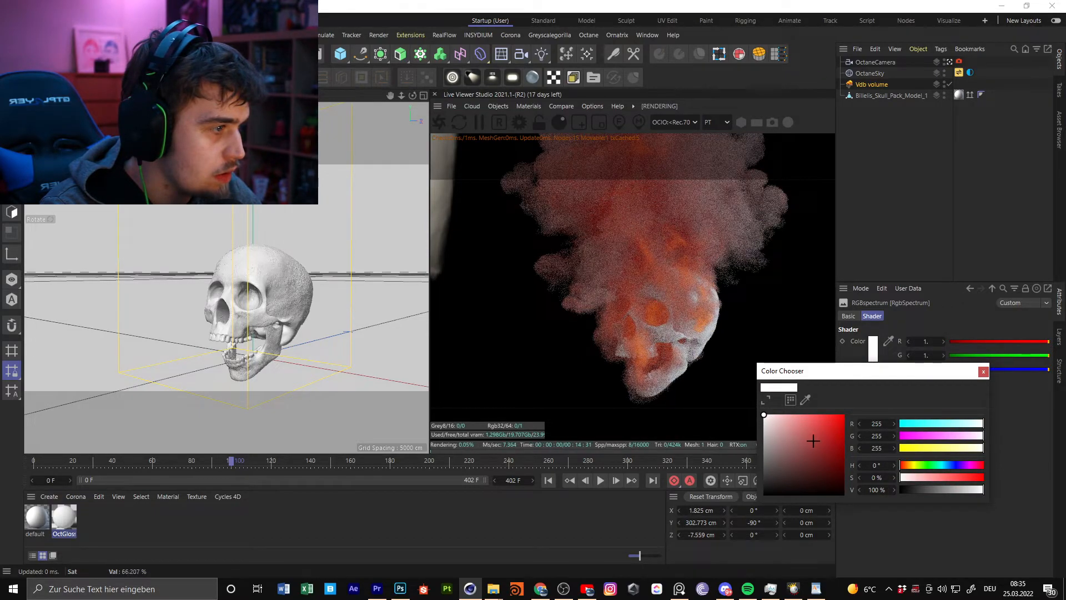
{"action": "left_click", "coordinate": [787, 440]}
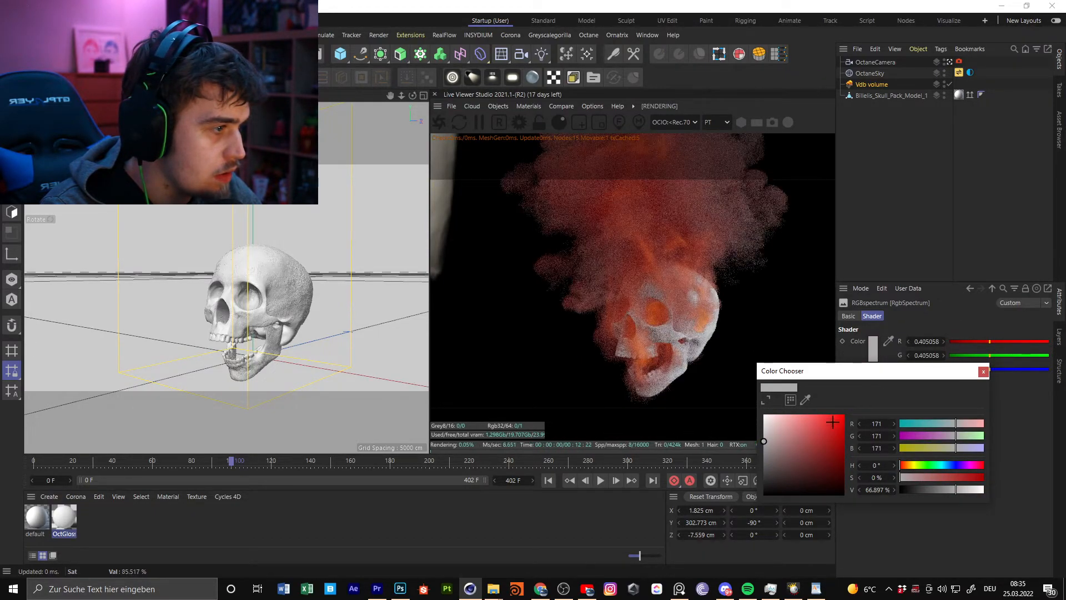
{"action": "left_click", "coordinate": [804, 426]}
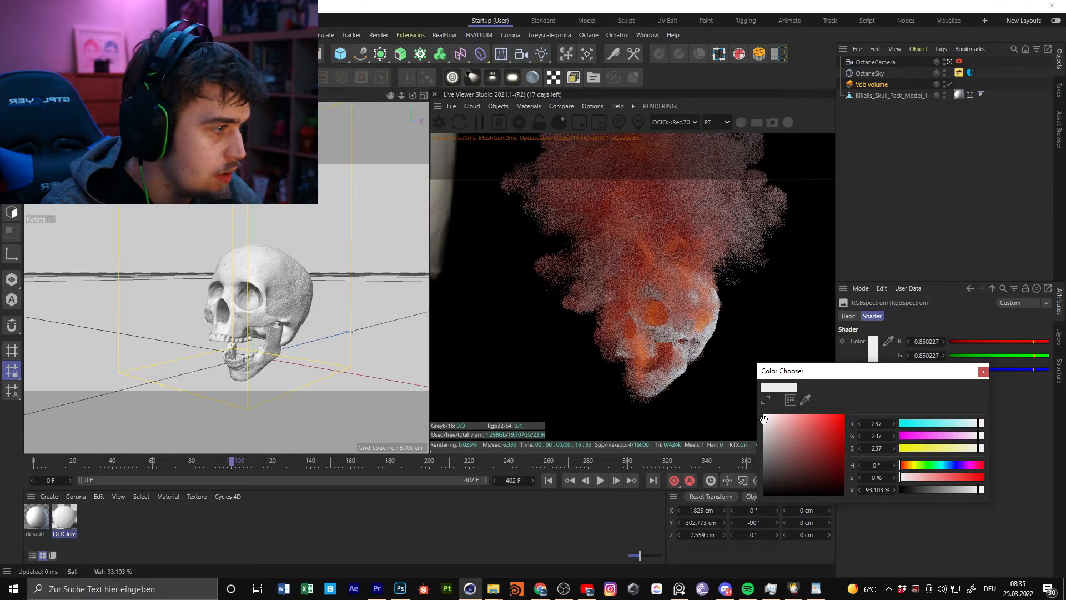
{"action": "left_click", "coordinate": [983, 371]}
Try stronger texture emission on the VDB volume, setting the power to 25 and finally to 100
{"action": "left_click", "coordinate": [873, 85]}
{"action": "left_click", "coordinate": [913, 380]}
{"action": "scroll", "coordinate": [904, 554], "scroll_direction": "down", "scroll_amount": 2}
{"action": "left_click", "coordinate": [916, 509]}
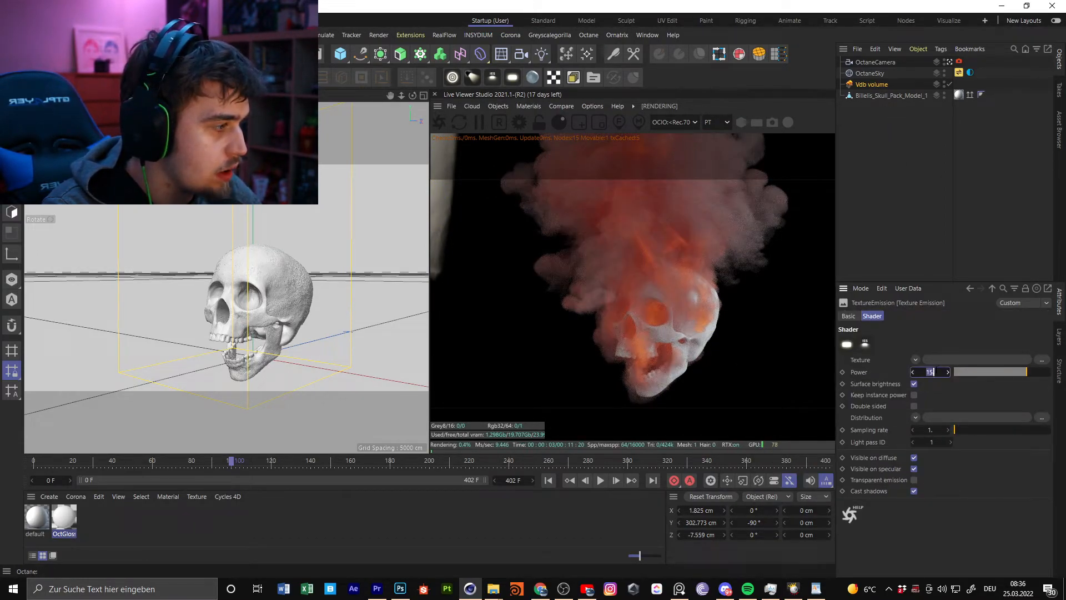
{"action": "left_click", "coordinate": [936, 371]}
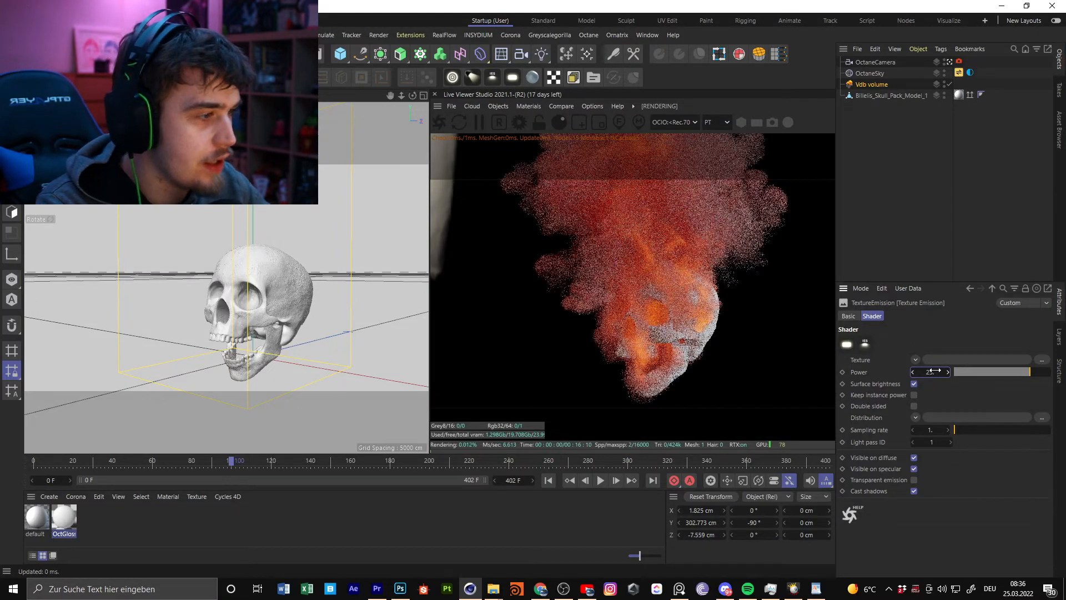
{"action": "scroll", "coordinate": [324, 247], "scroll_direction": "down", "scroll_amount": 3}
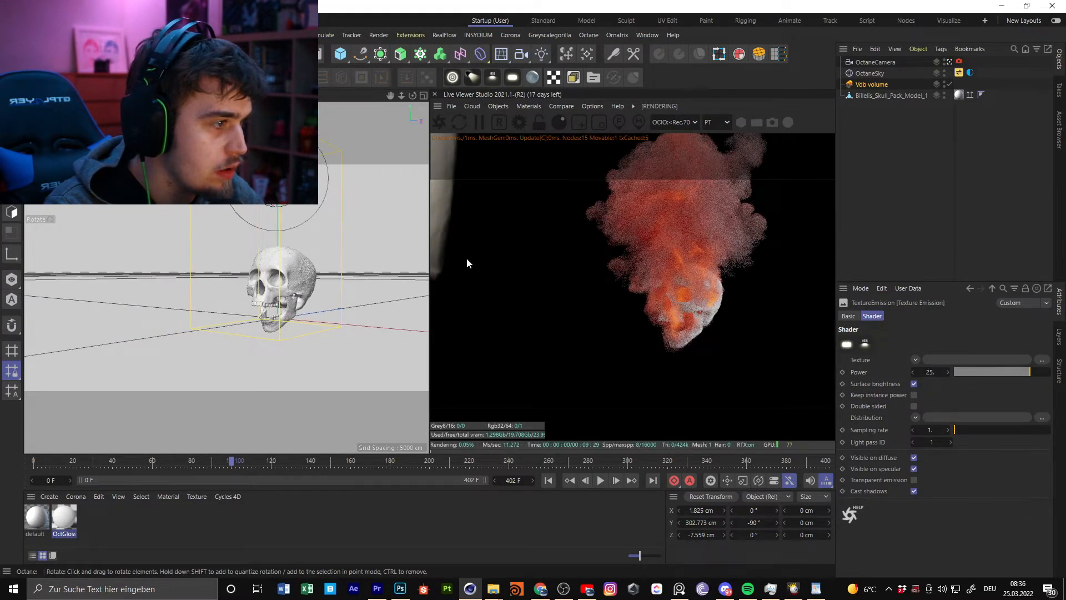
{"action": "left_click", "coordinate": [930, 373]}
{"action": "type", "text": "100"}
{"action": "key", "text": "Return"}
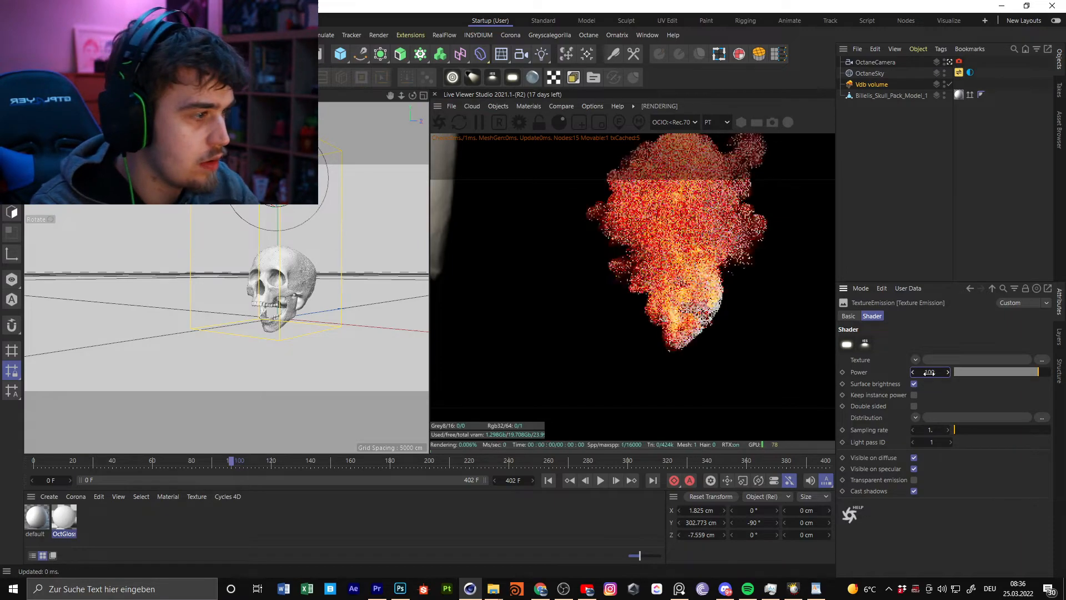
{"action": "left_click_drag", "start_coordinate": [301, 318], "coordinate": [323, 311], "text": "alt"}
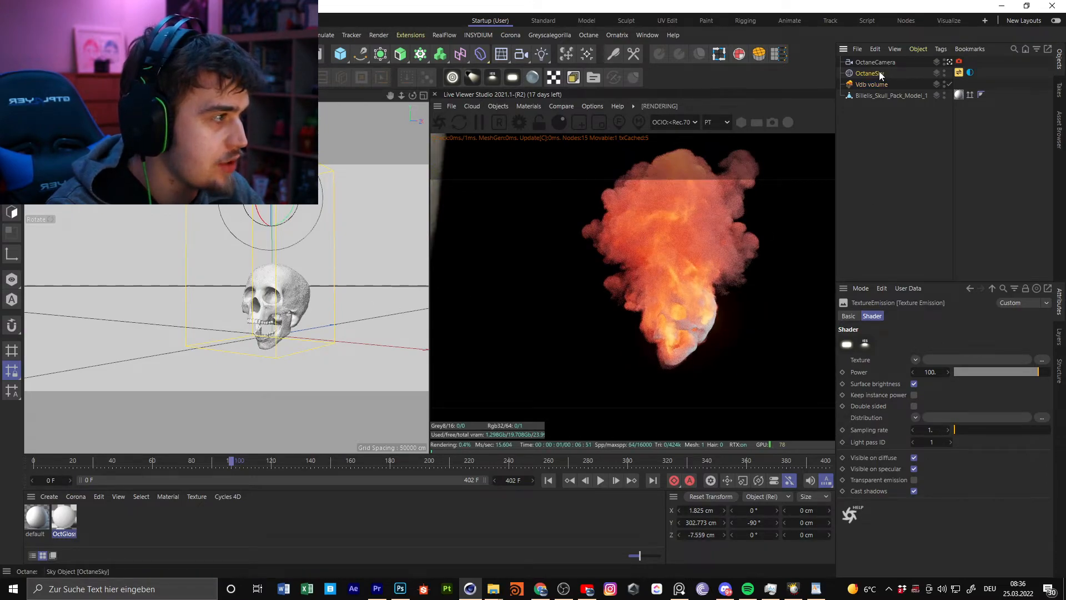
Delete the existing OctaneSky and replace it with a fresh Octane HDRI environment without an image
{"action": "left_click", "coordinate": [878, 71]}
{"action": "key", "text": "Delete"}
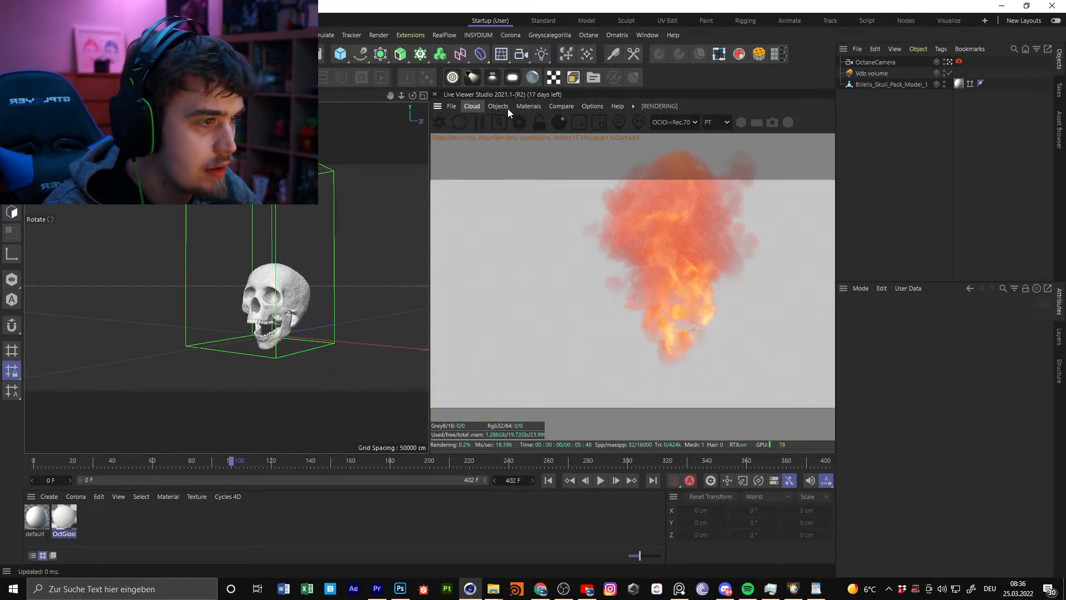
{"action": "left_click", "coordinate": [515, 139]}
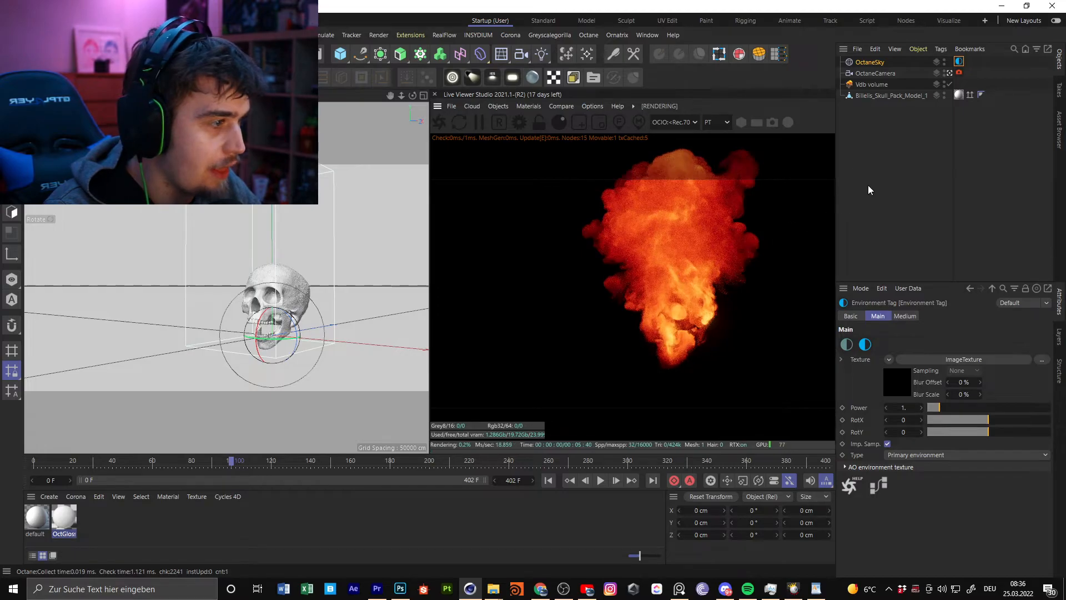
{"action": "left_click_drag", "start_coordinate": [357, 293], "coordinate": [296, 309], "text": "alt"}
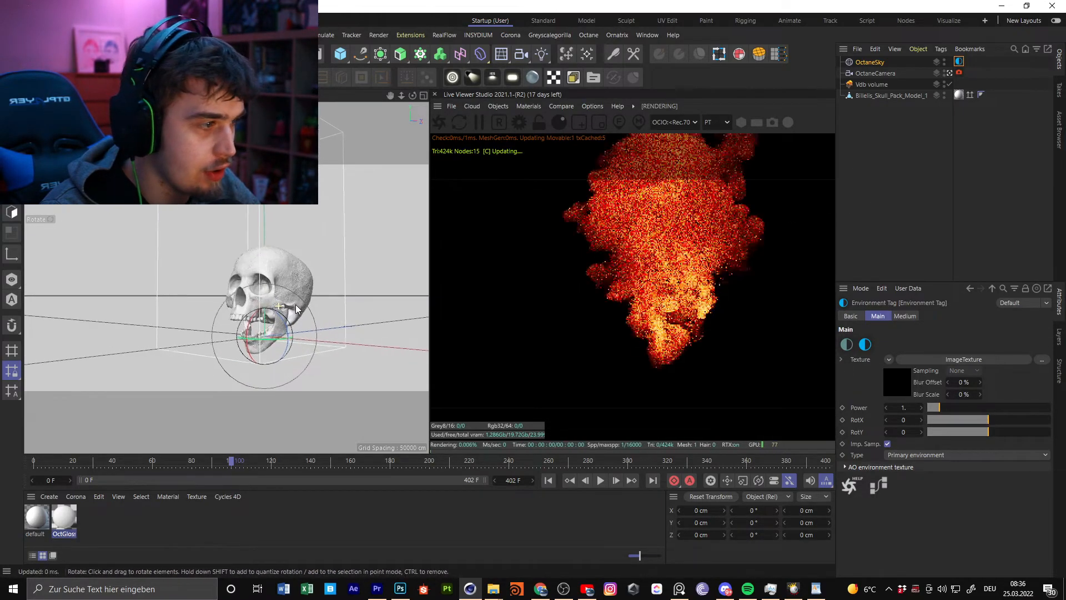
{"action": "right_click_drag", "start_coordinate": [296, 309], "coordinate": [302, 310], "text": "alt"}
{"action": "scroll", "coordinate": [331, 257], "scroll_direction": "down", "scroll_amount": 3}
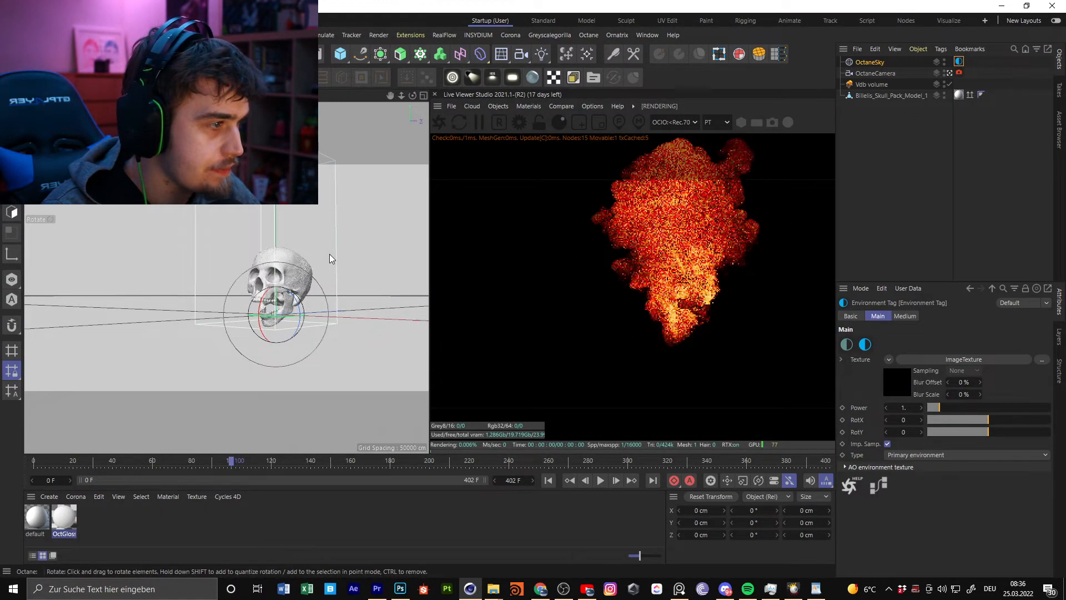
{"action": "middle_click_drag", "start_coordinate": [331, 257], "coordinate": [319, 263], "text": "alt"}
Try lighting the skull with an Octane Daylight, rotate it to different sun angles, and delete it
{"action": "left_click", "coordinate": [498, 107]}
{"action": "mouse_move", "coordinate": [511, 157]}
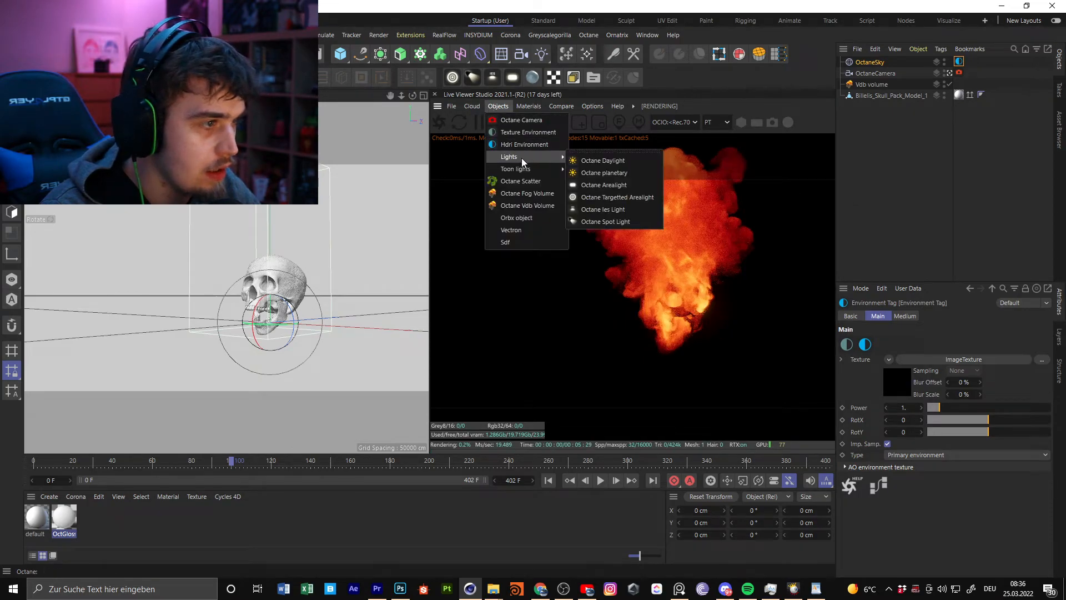
{"action": "left_click", "coordinate": [589, 158]}
{"action": "left_click_drag", "start_coordinate": [273, 326], "coordinate": [216, 348]}
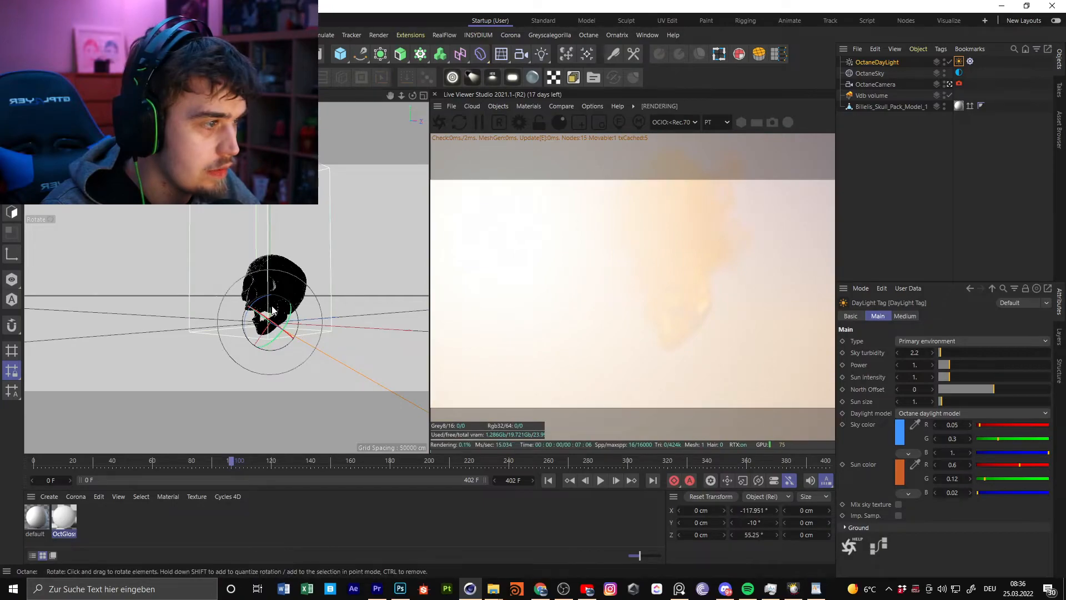
{"action": "left_click_drag", "start_coordinate": [276, 305], "coordinate": [291, 348]}
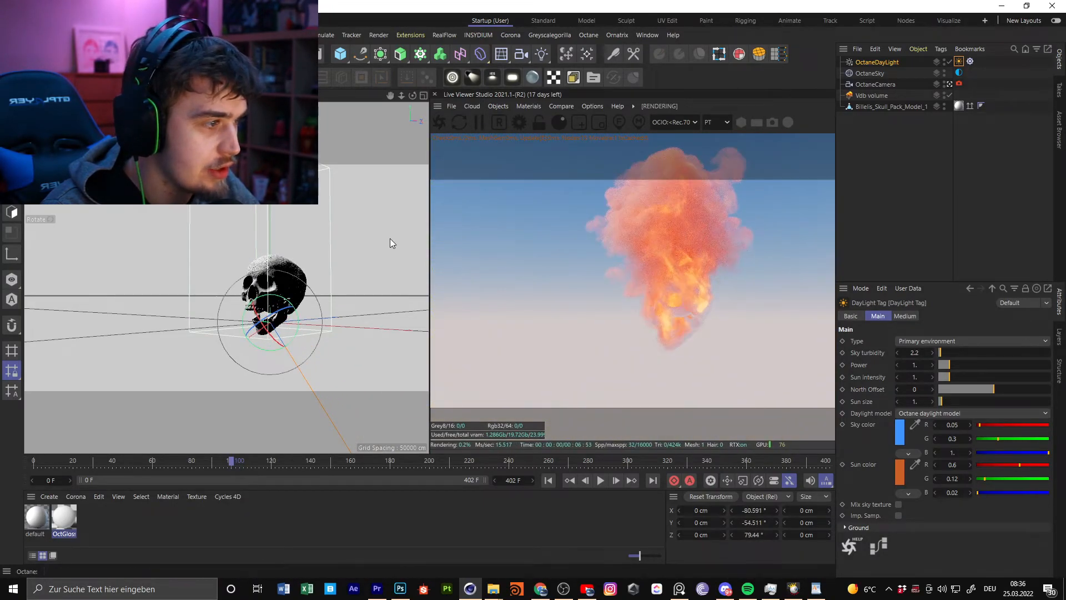
{"action": "left_click", "coordinate": [869, 62]}
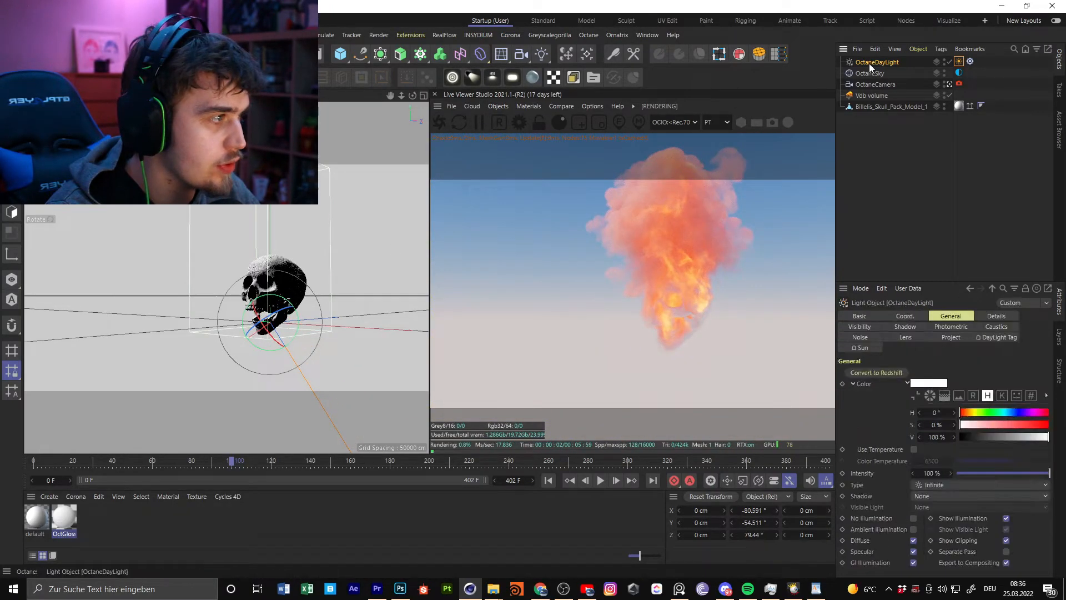
{"action": "key", "text": "Delete"}
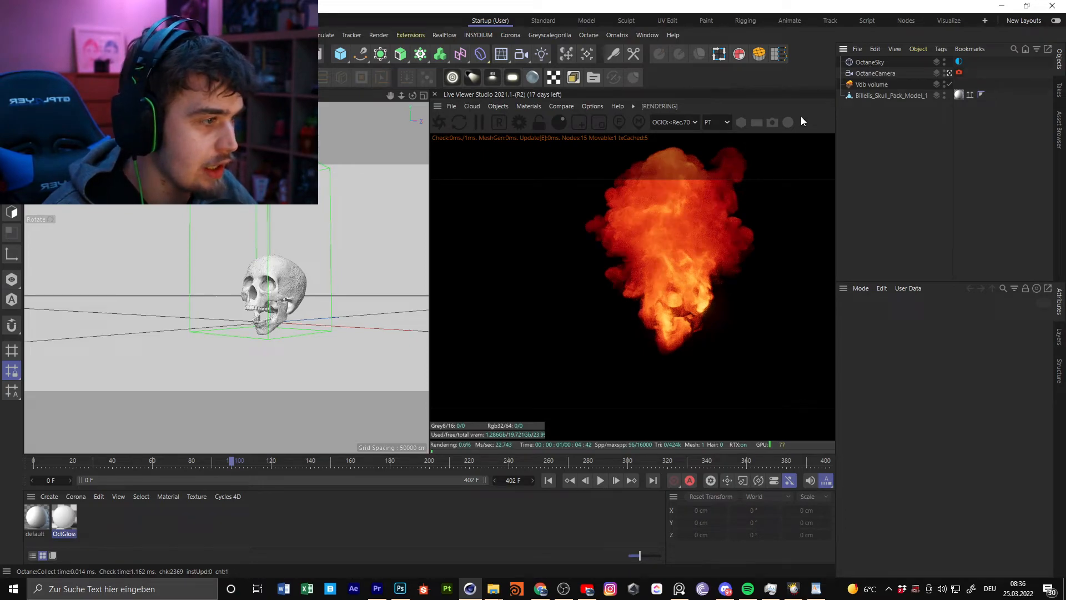
Adjust the volume medium to a density of about 6.44 and a volume step length of about 0.054
{"action": "left_click", "coordinate": [883, 84]}
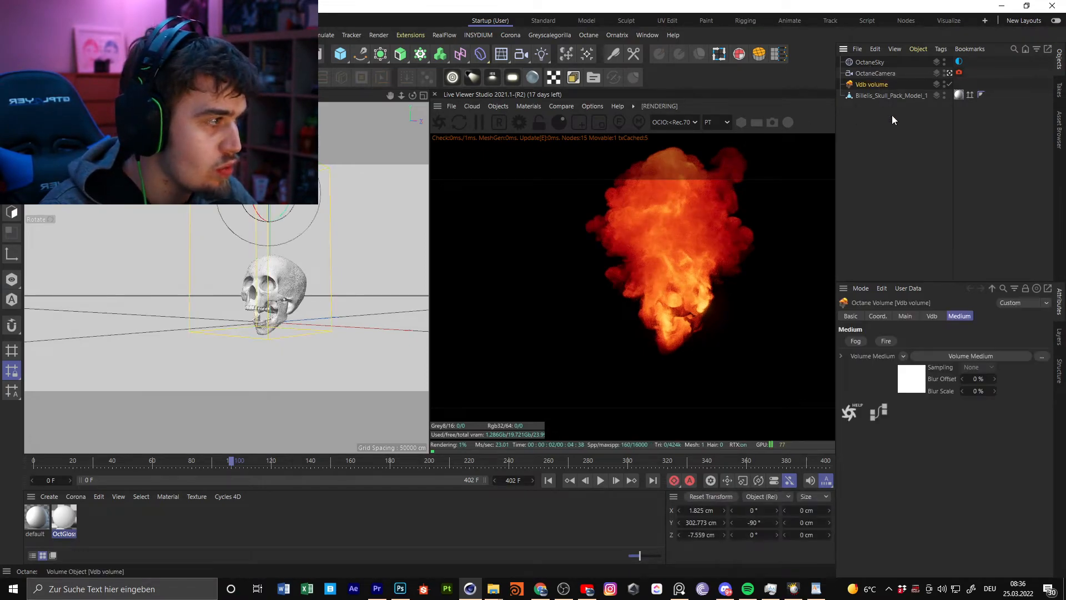
{"action": "left_click", "coordinate": [920, 387]}
{"action": "left_click_drag", "start_coordinate": [1004, 315], "coordinate": [962, 331]}
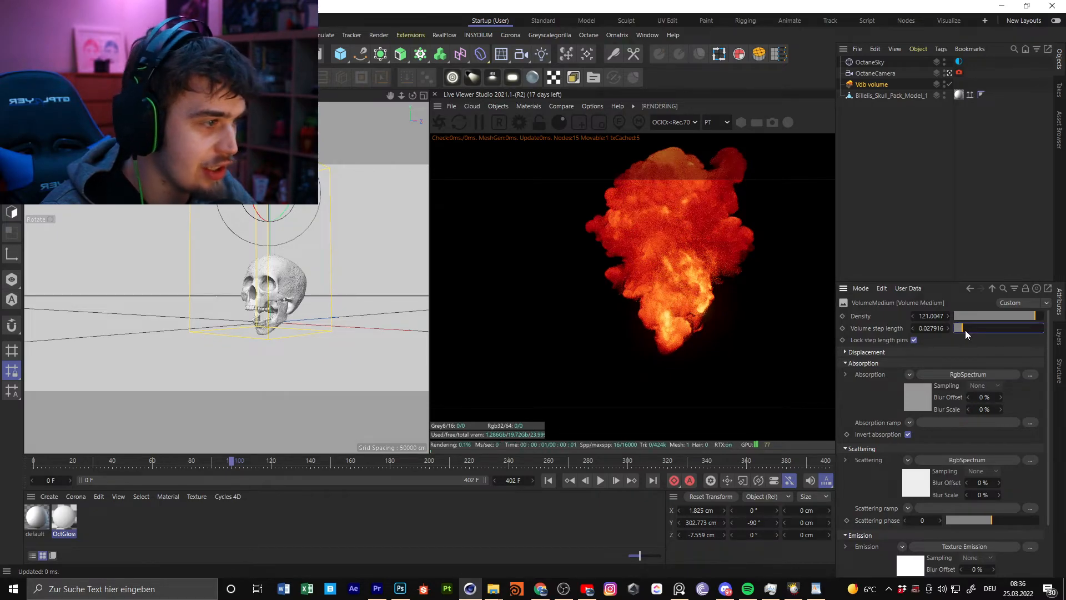
{"action": "left_click_drag", "start_coordinate": [1017, 318], "coordinate": [1029, 317]}
{"action": "scroll", "coordinate": [337, 204], "scroll_direction": "up", "scroll_amount": 5}
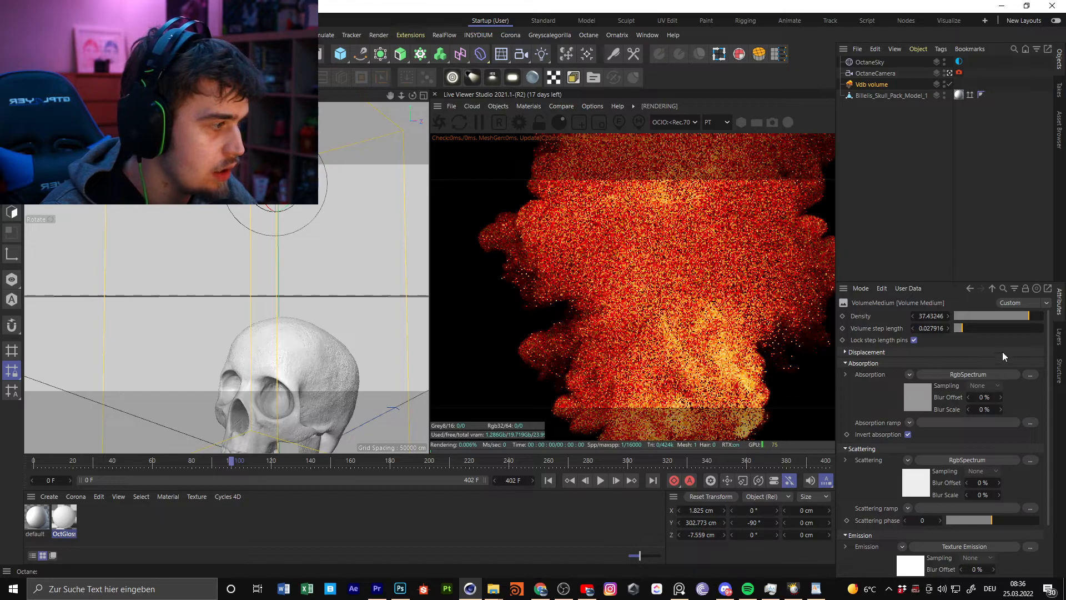
{"action": "left_click_drag", "start_coordinate": [965, 332], "coordinate": [1044, 320]}
{"action": "scroll", "coordinate": [282, 295], "scroll_direction": "down", "scroll_amount": 3}
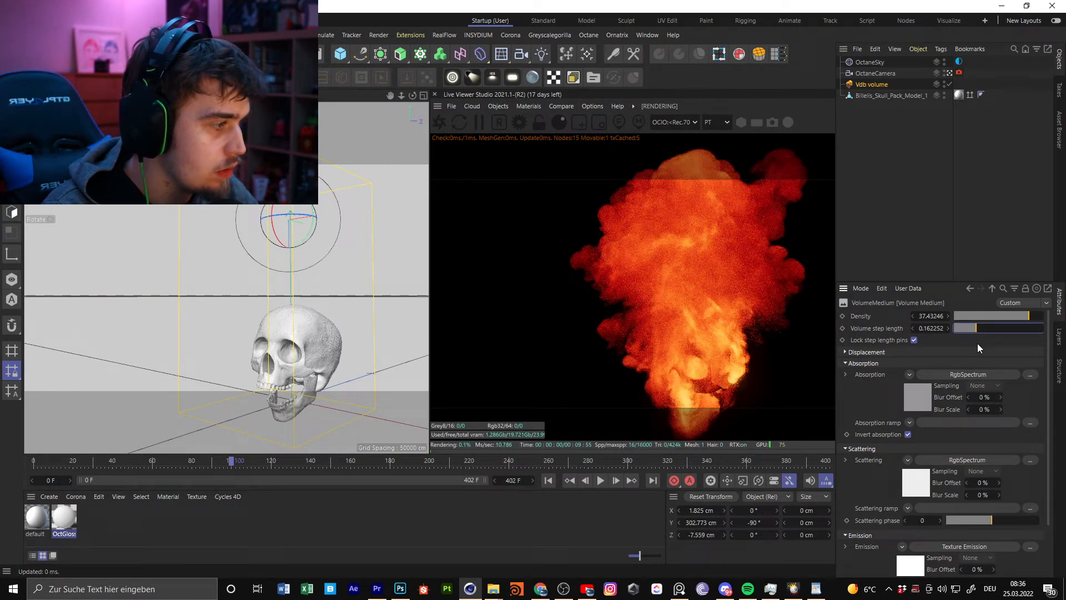
{"action": "left_click", "coordinate": [1020, 317]}
{"action": "left_click", "coordinate": [972, 328]}
{"action": "left_click", "coordinate": [967, 328]}
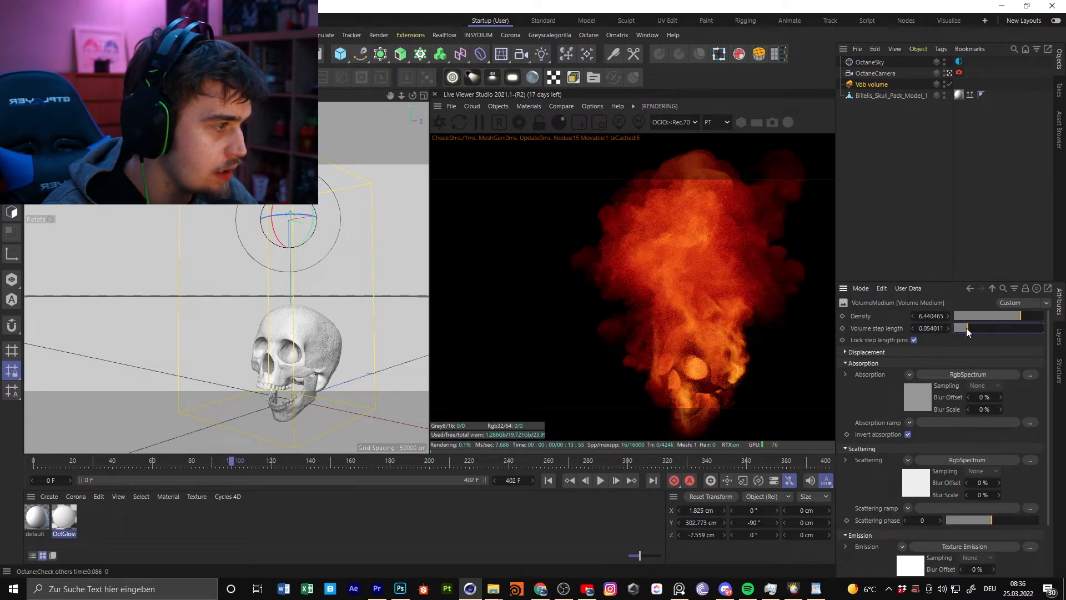
Set the VDB volume's texture emission power to 50 and return to the volume medium's settings
{"action": "scroll", "coordinate": [953, 501], "scroll_direction": "down", "scroll_amount": 3}
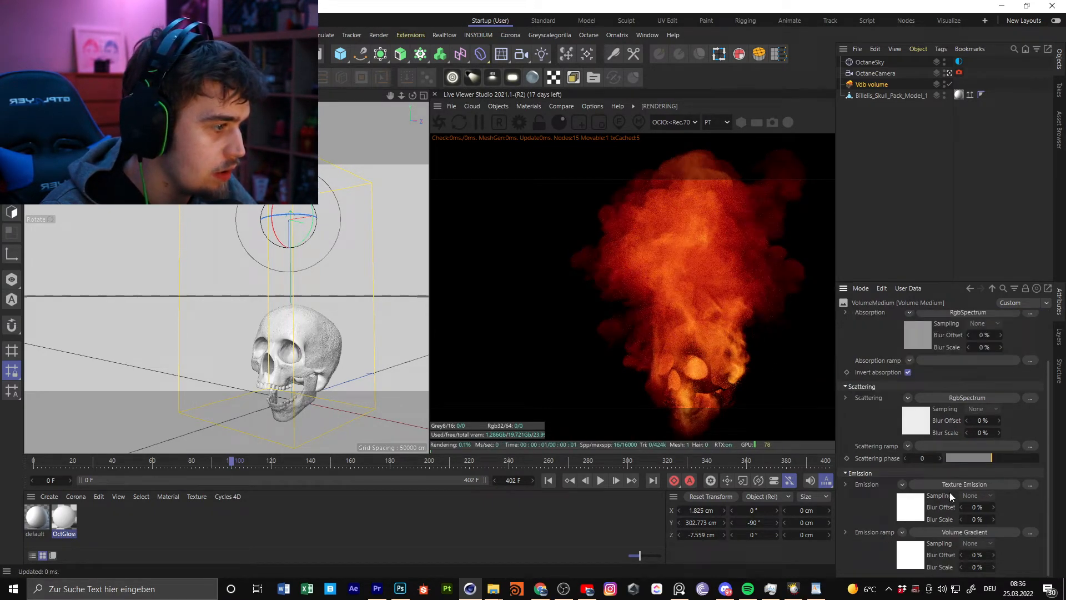
{"action": "left_click", "coordinate": [911, 509]}
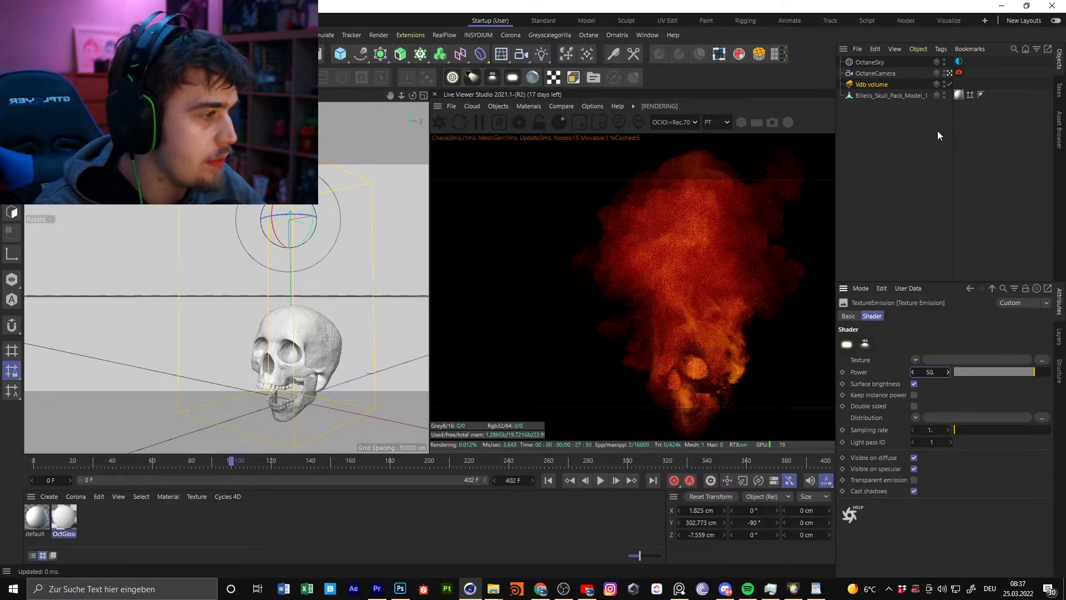
{"action": "left_click", "coordinate": [874, 84]}
{"action": "left_click", "coordinate": [903, 381]}
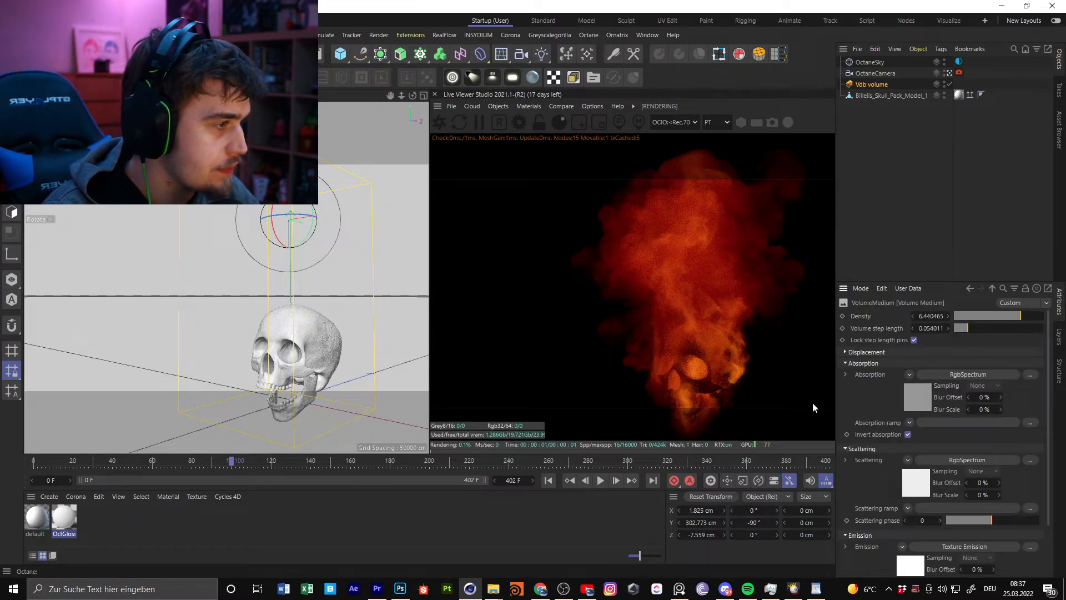
Scrub the timeline through earlier frames and on to frame 114 to examine the fire around the skull
{"action": "left_click_drag", "start_coordinate": [148, 458], "coordinate": [135, 457]}
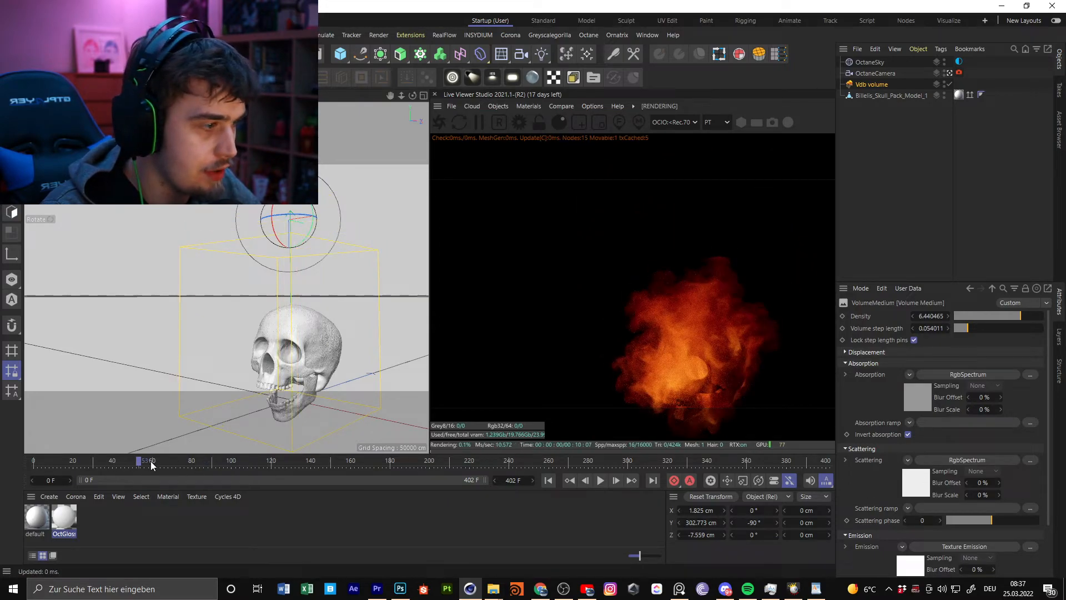
{"action": "left_click_drag", "start_coordinate": [166, 461], "coordinate": [260, 460]}
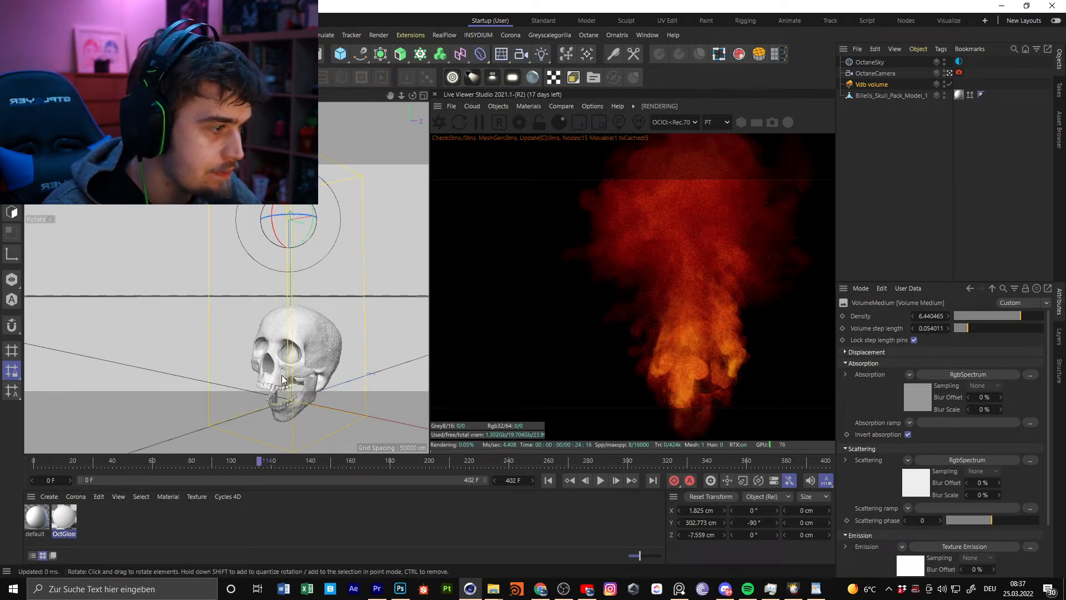
Try lighting the skull with a second Octane HDRI environment, linking its image texture to an HDRI Link Plus tag and rotating the sky
{"action": "left_click", "coordinate": [498, 106]}
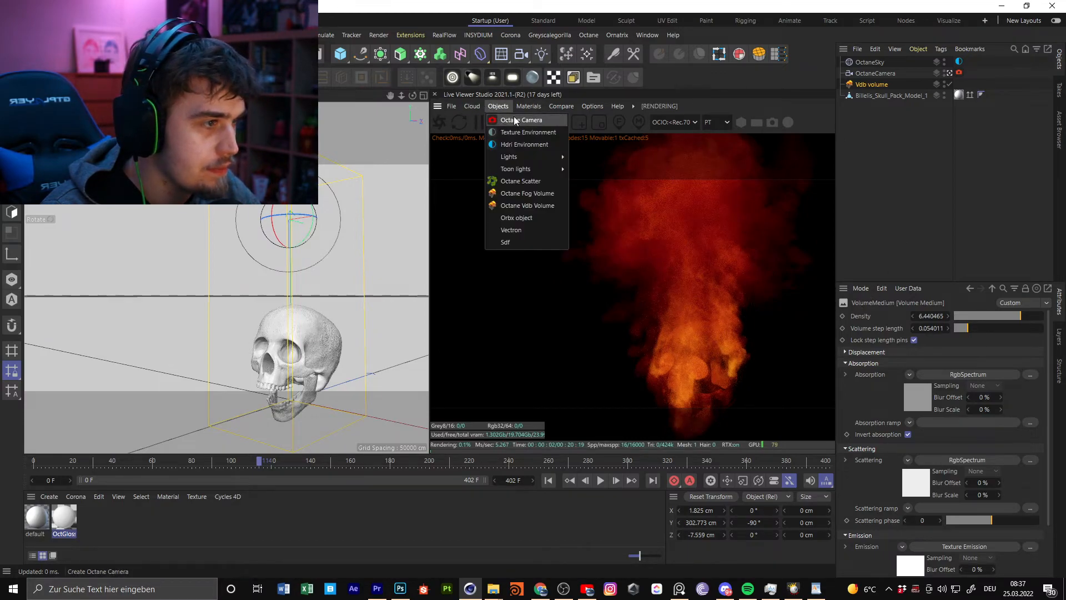
{"action": "left_click", "coordinate": [515, 118]}
{"action": "right_click", "coordinate": [876, 66]}
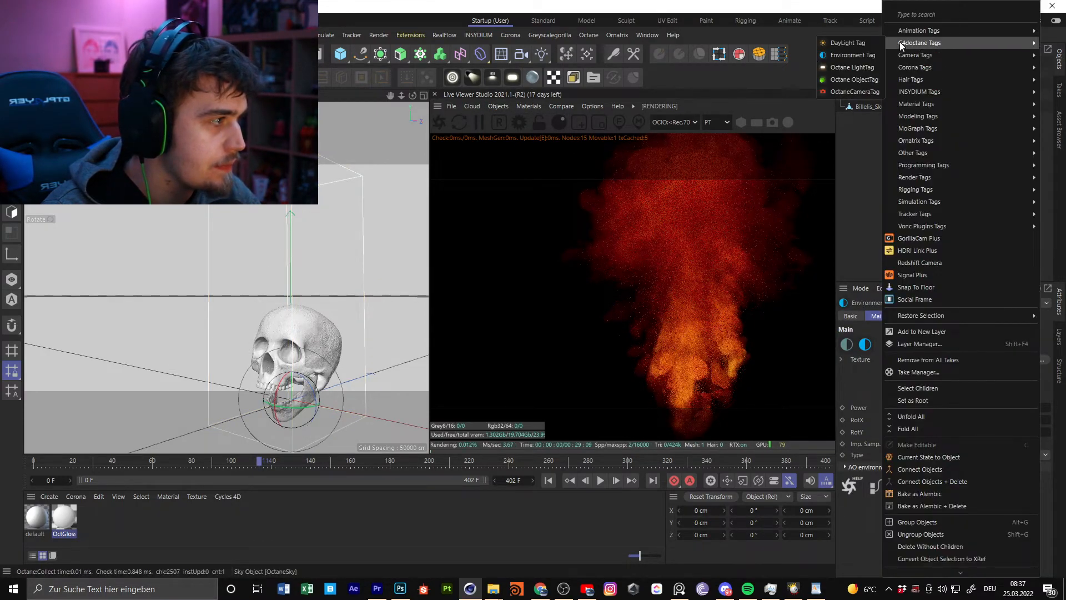
{"action": "left_click", "coordinate": [940, 251]}
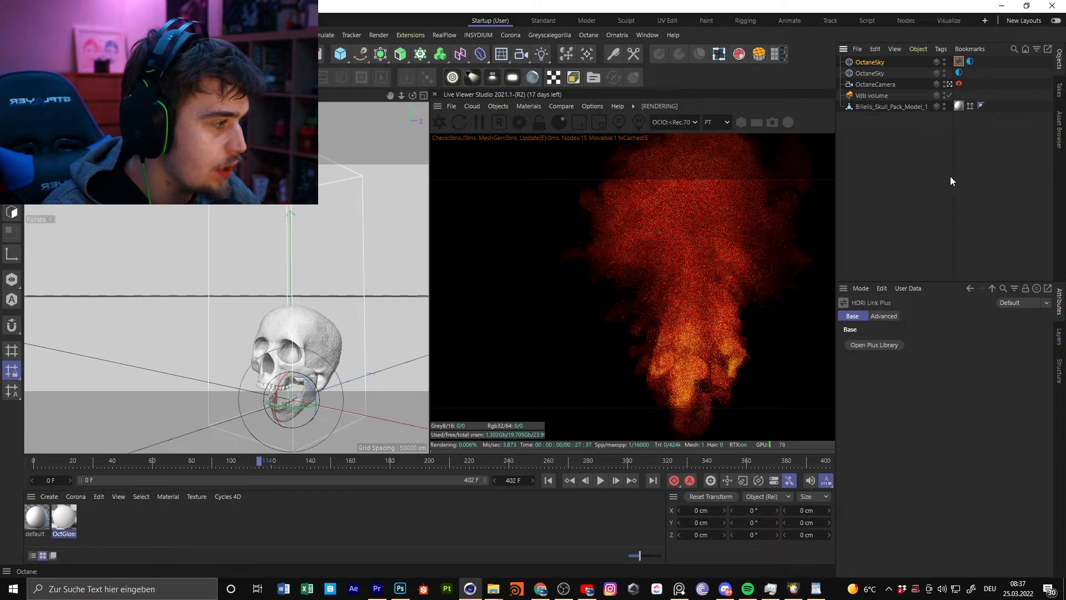
{"action": "left_click", "coordinate": [970, 63]}
{"action": "left_click", "coordinate": [903, 378]}
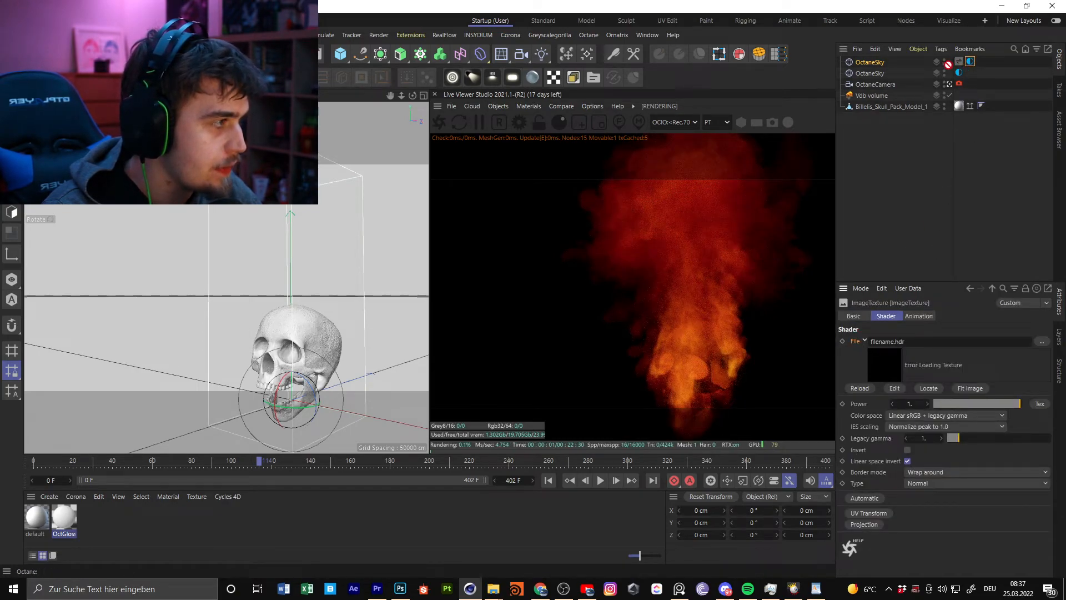
{"action": "left_click_drag", "start_coordinate": [958, 62], "coordinate": [958, 61]}
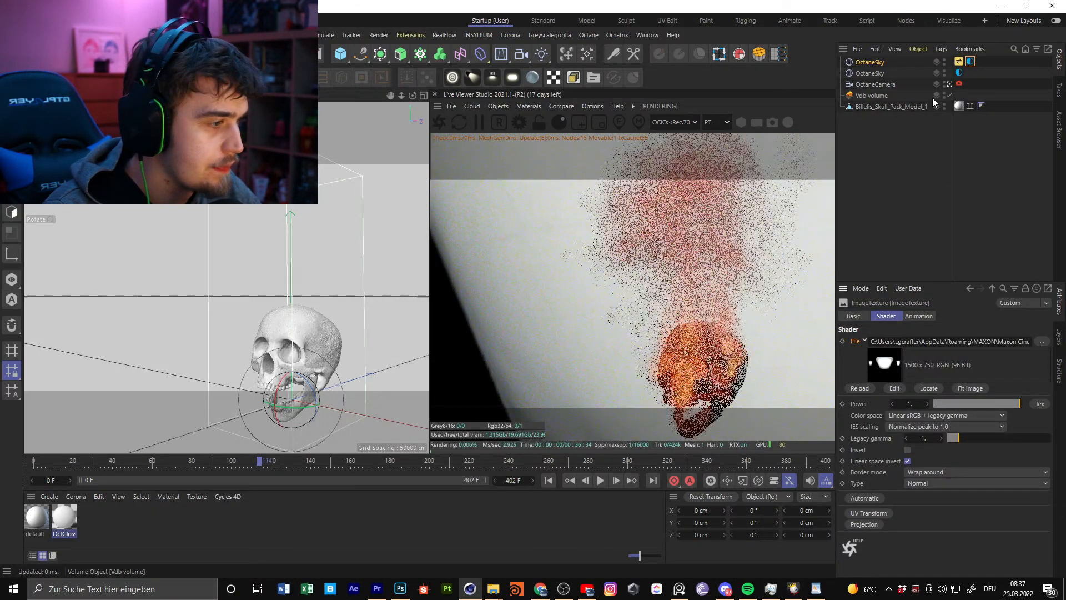
{"action": "left_click", "coordinate": [871, 62]}
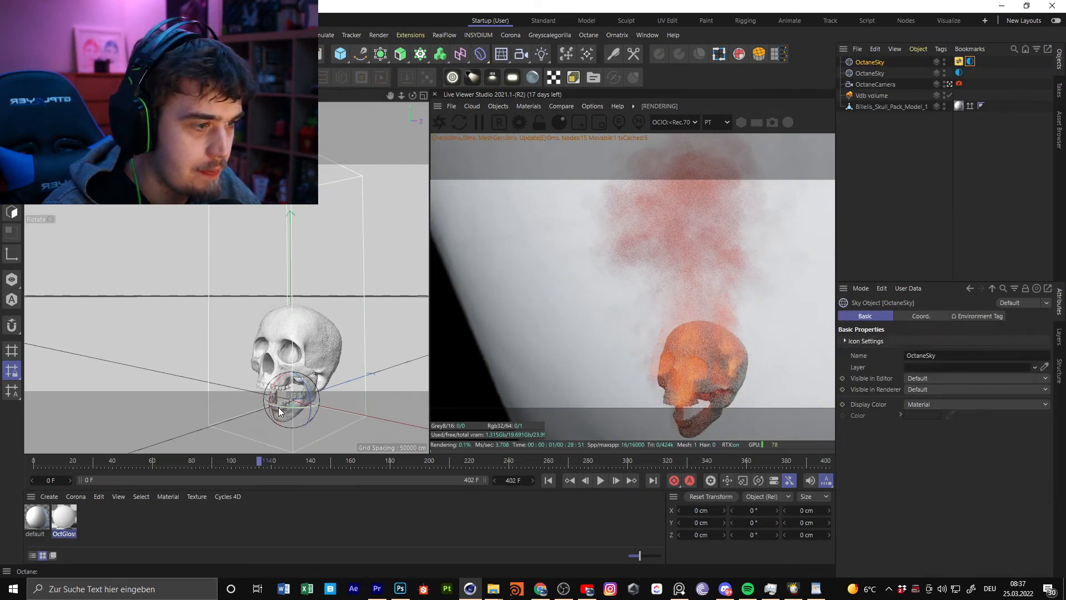
{"action": "left_click_drag", "start_coordinate": [284, 408], "coordinate": [244, 404]}
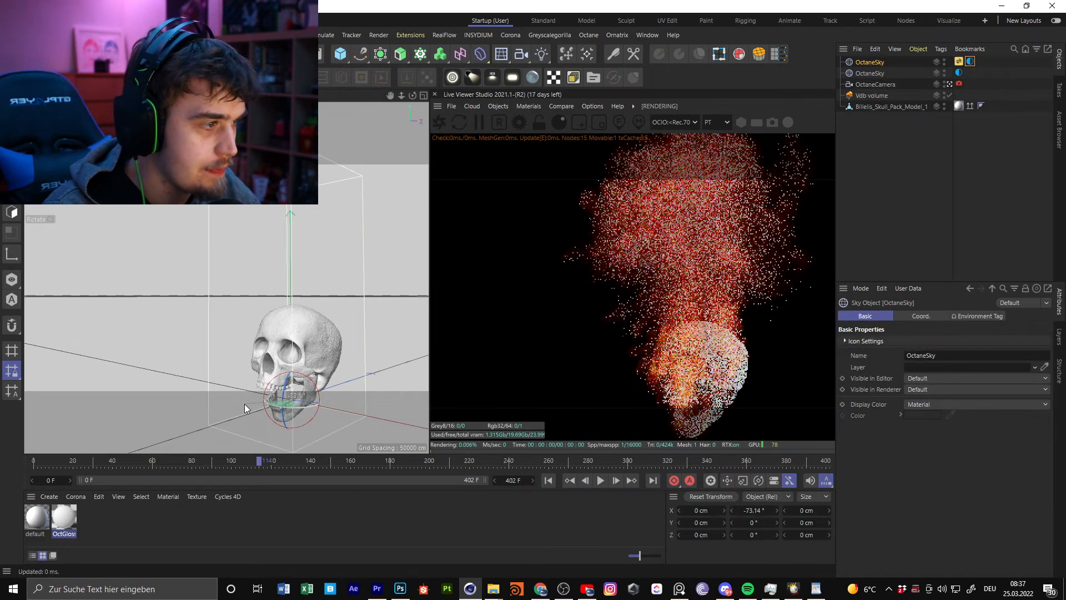
Set the VDB volume medium's density to about 23.4 and its absorption colour to pure red
{"action": "left_click", "coordinate": [873, 95]}
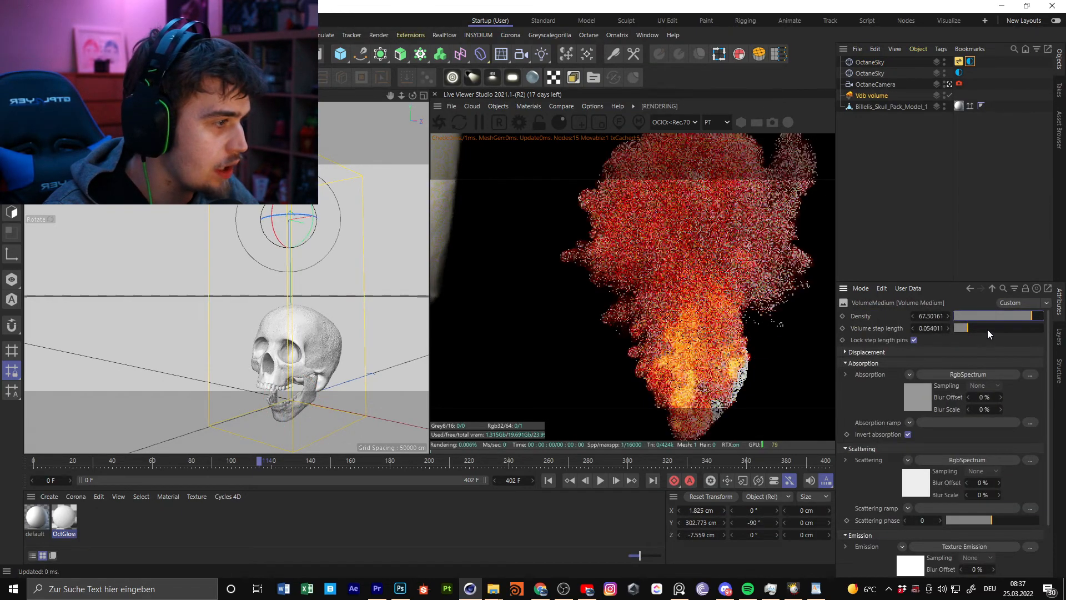
{"action": "left_click", "coordinate": [1027, 317]}
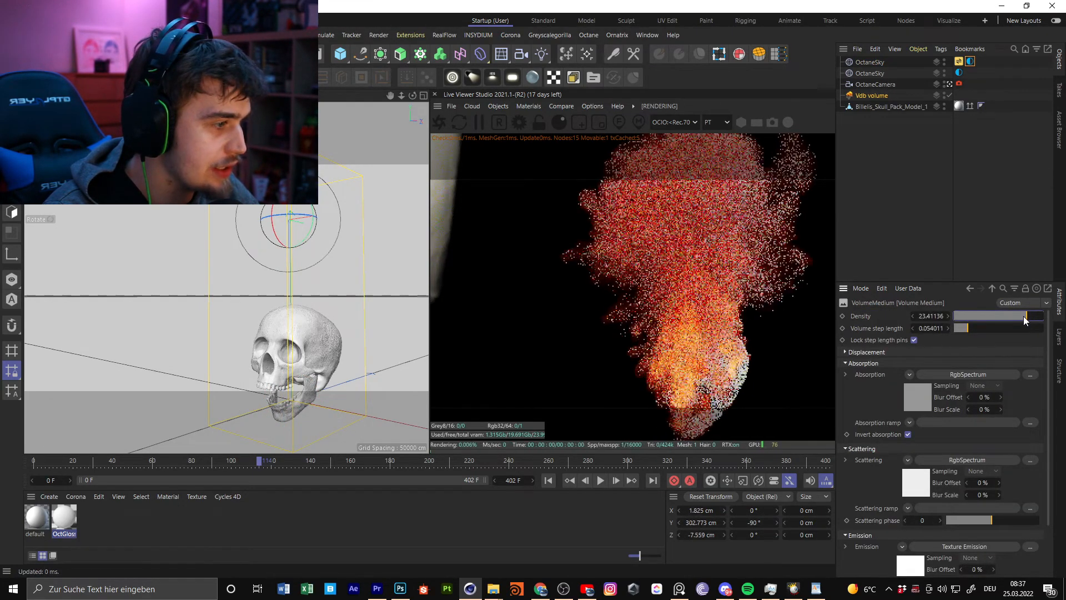
{"action": "left_click", "coordinate": [921, 398]}
{"action": "left_click", "coordinate": [873, 349]}
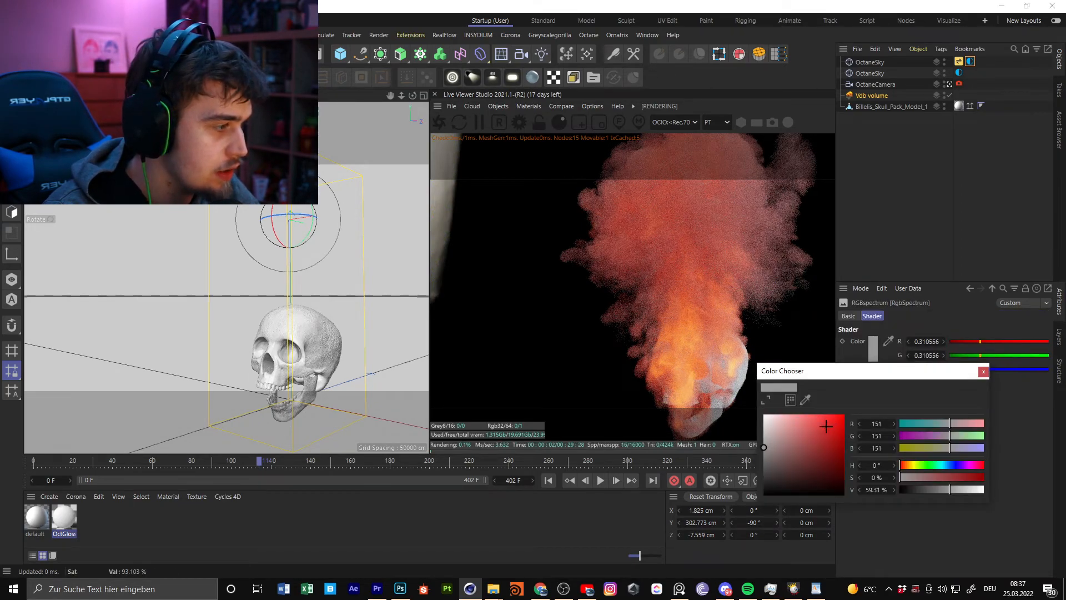
{"action": "left_click_drag", "start_coordinate": [839, 420], "coordinate": [866, 403]}
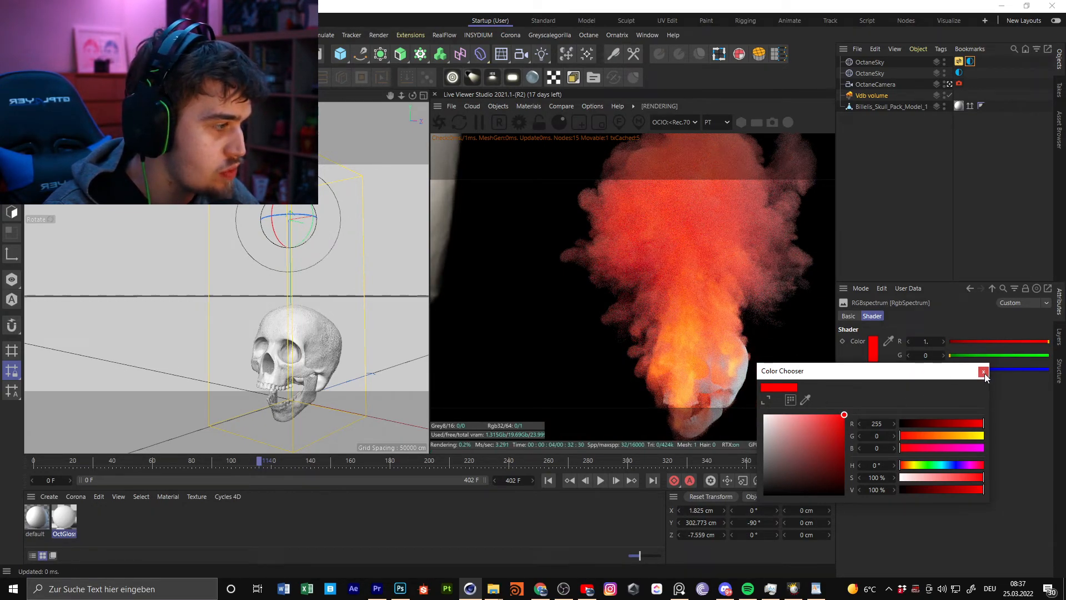
Try black, red and a light blue with hue 197° as the absorption colour, and finish with pure white
{"action": "left_click_drag", "start_coordinate": [836, 458], "coordinate": [763, 494]}
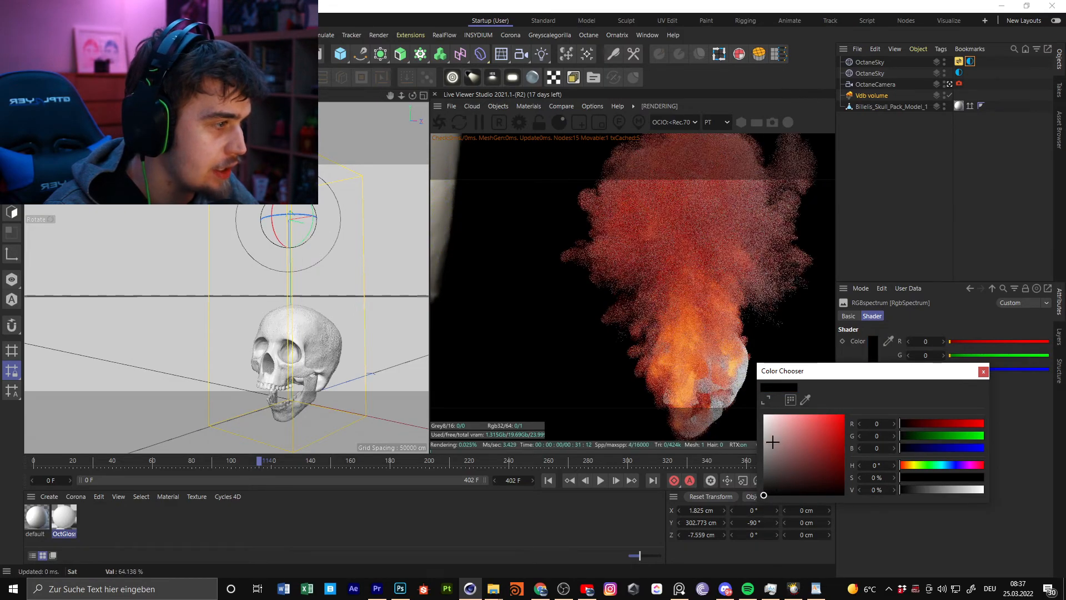
{"action": "left_click_drag", "start_coordinate": [806, 443], "coordinate": [845, 414]}
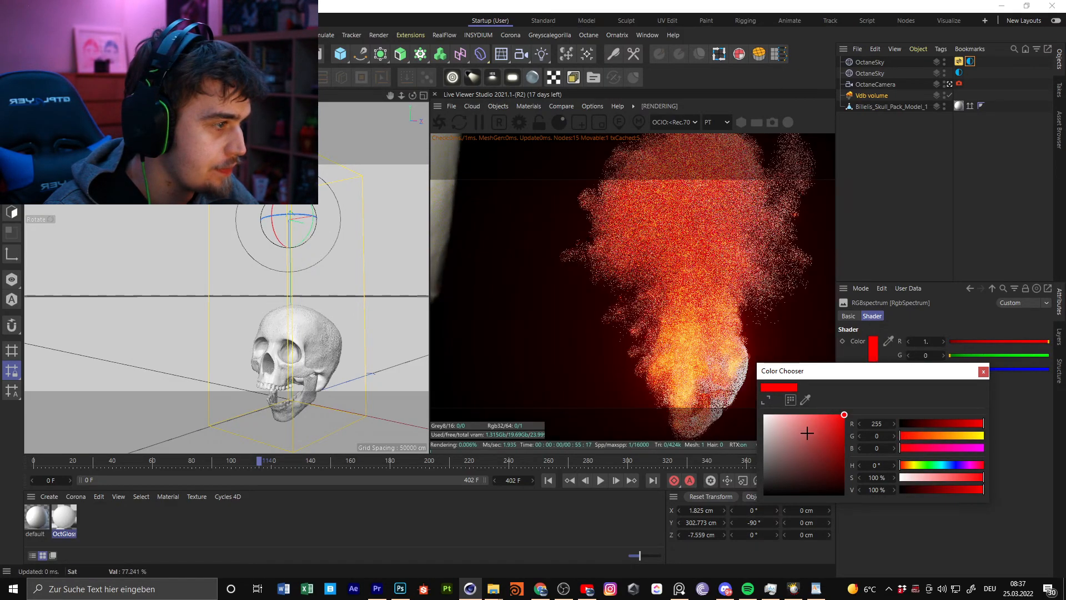
{"action": "left_click", "coordinate": [947, 464]}
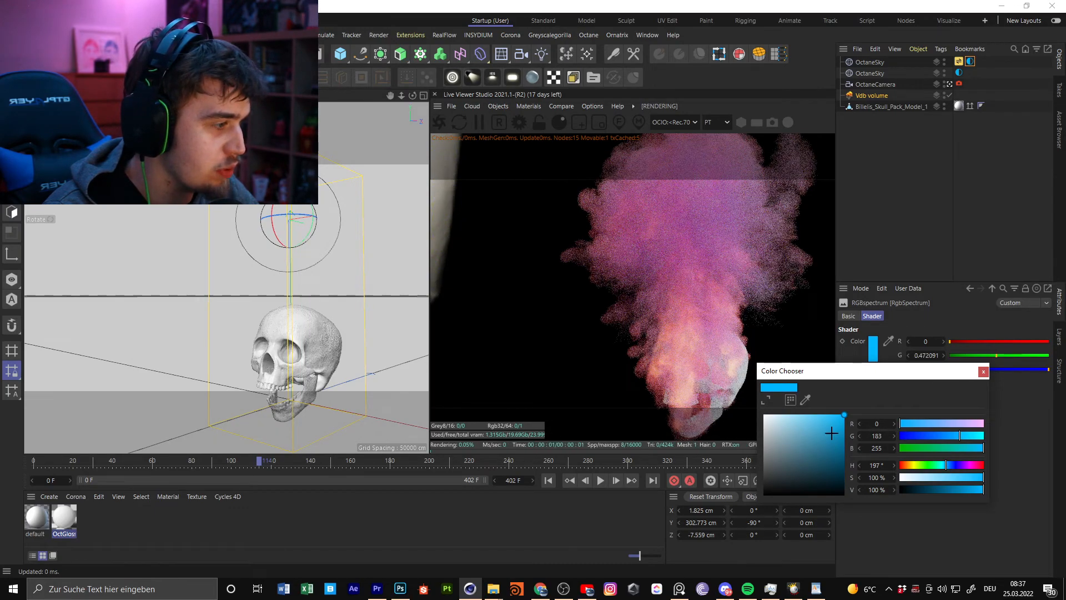
{"action": "left_click_drag", "start_coordinate": [842, 428], "coordinate": [763, 413]}
{"action": "left_click", "coordinate": [983, 371]}
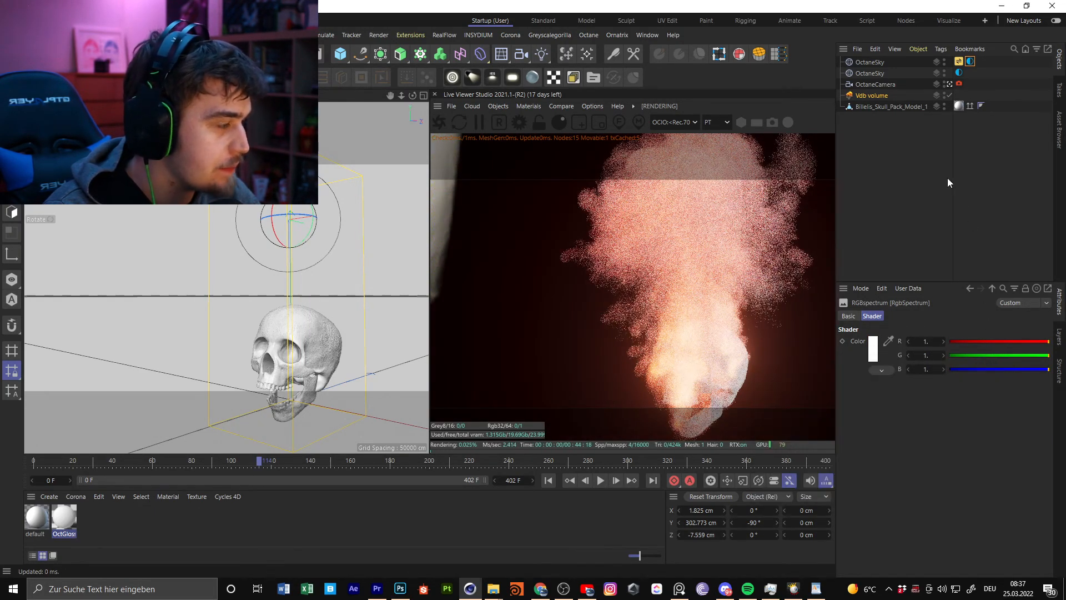
Delete both Octane skies, the VDB volume and the Octane camera from the scene
{"action": "left_click", "coordinate": [949, 184]}
{"action": "left_click", "coordinate": [864, 60]}
{"action": "key", "text": "Delete"}
{"action": "left_click", "coordinate": [864, 60]}
{"action": "key", "text": "Delete"}
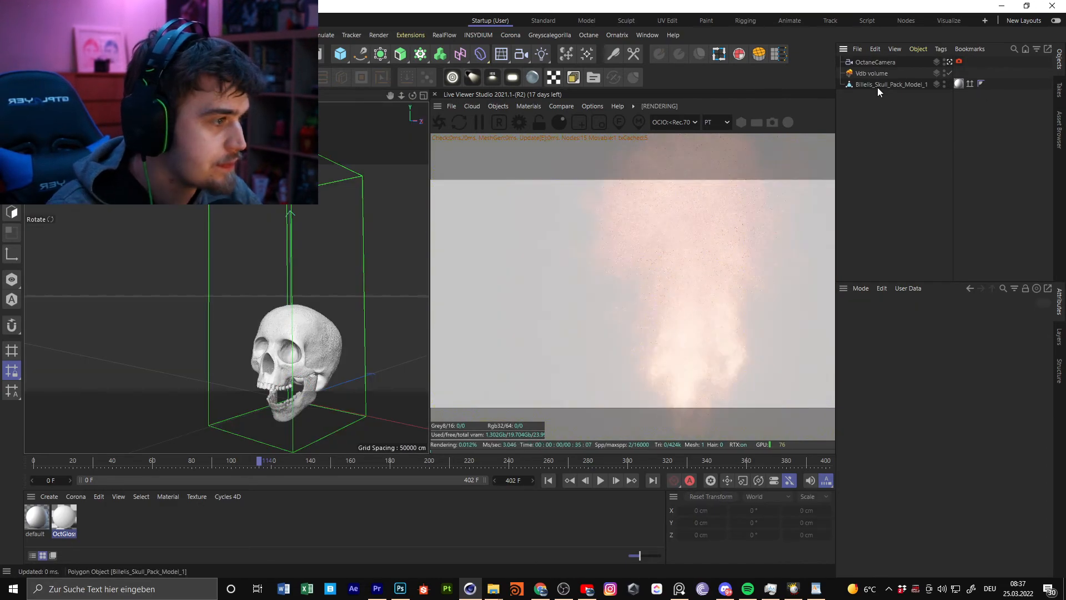
{"action": "left_click", "coordinate": [876, 63]}
{"action": "left_click", "coordinate": [871, 72]}
{"action": "key", "text": "Delete"}
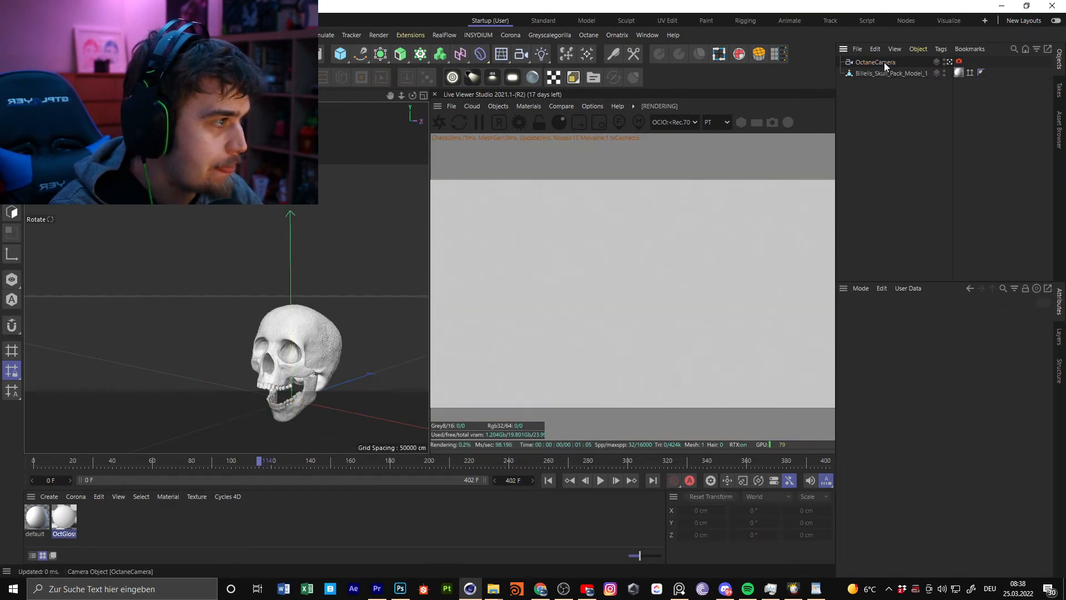
{"action": "left_click", "coordinate": [884, 62]}
{"action": "key", "text": "Delete"}
Close the Octane Live Viewer and frame the remaining skull model in the enlarged viewport
{"action": "mouse_move", "coordinate": [265, 289]}
{"action": "left_mouse_down", "text": "alt"}
{"action": "mouse_move", "coordinate": [211, 291]}
{"action": "mouse_move", "coordinate": [281, 281]}
{"action": "mouse_move", "coordinate": [266, 278]}
{"action": "left_mouse_up", "text": "alt"}
{"action": "left_click", "coordinate": [437, 106]}
{"action": "left_click", "coordinate": [460, 112]}
{"action": "left_click", "coordinate": [822, 81]}
{"action": "left_click_drag", "start_coordinate": [465, 288], "coordinate": [408, 281], "text": "alt"}
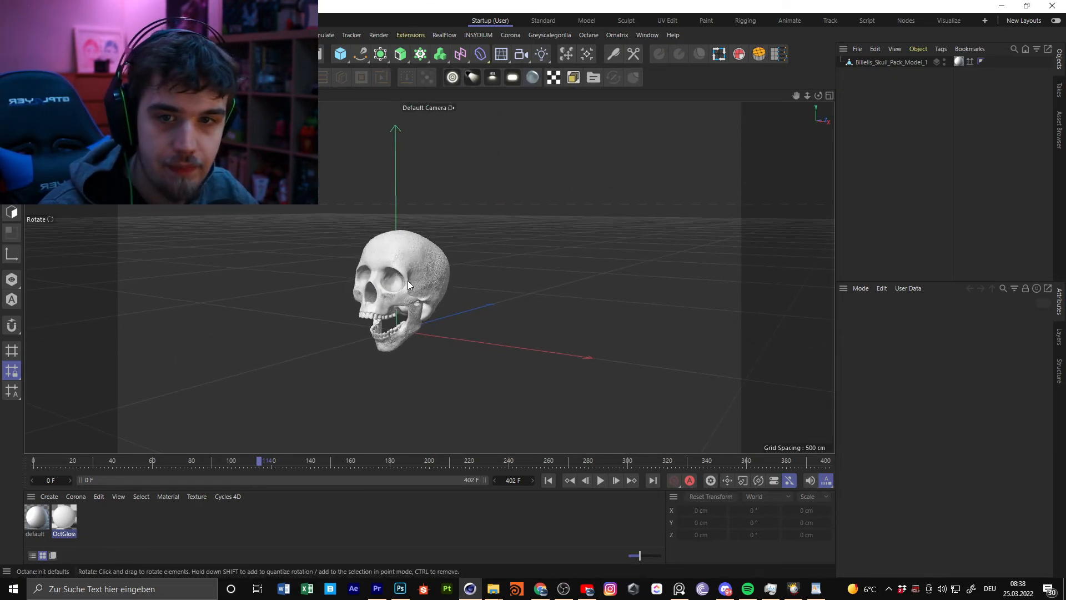